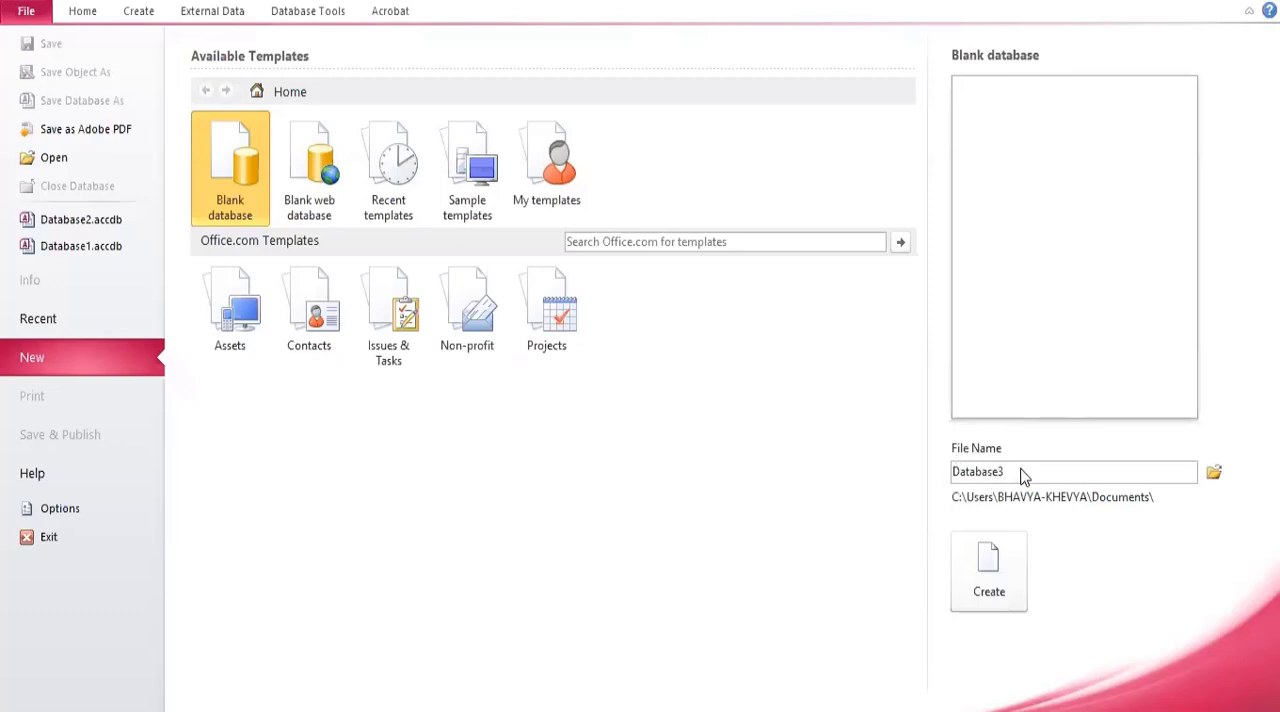
# Create a blank database with the file name IIGJ Jaipur.
pyautogui.moveTo(1021, 470)
pyautogui.mouseDown()
pyautogui.moveTo(972, 472)
pyautogui.moveTo(1008, 462)
pyautogui.mouseUp()
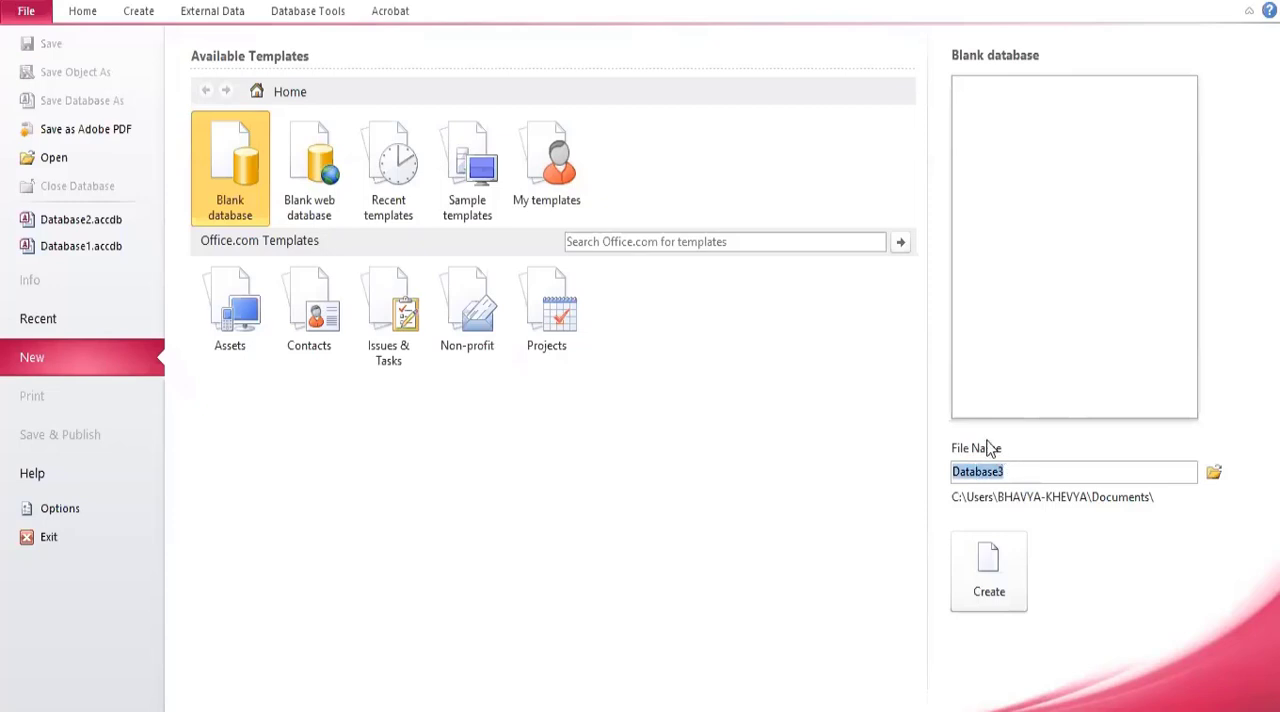
pyautogui.write('IIGJ JAip')
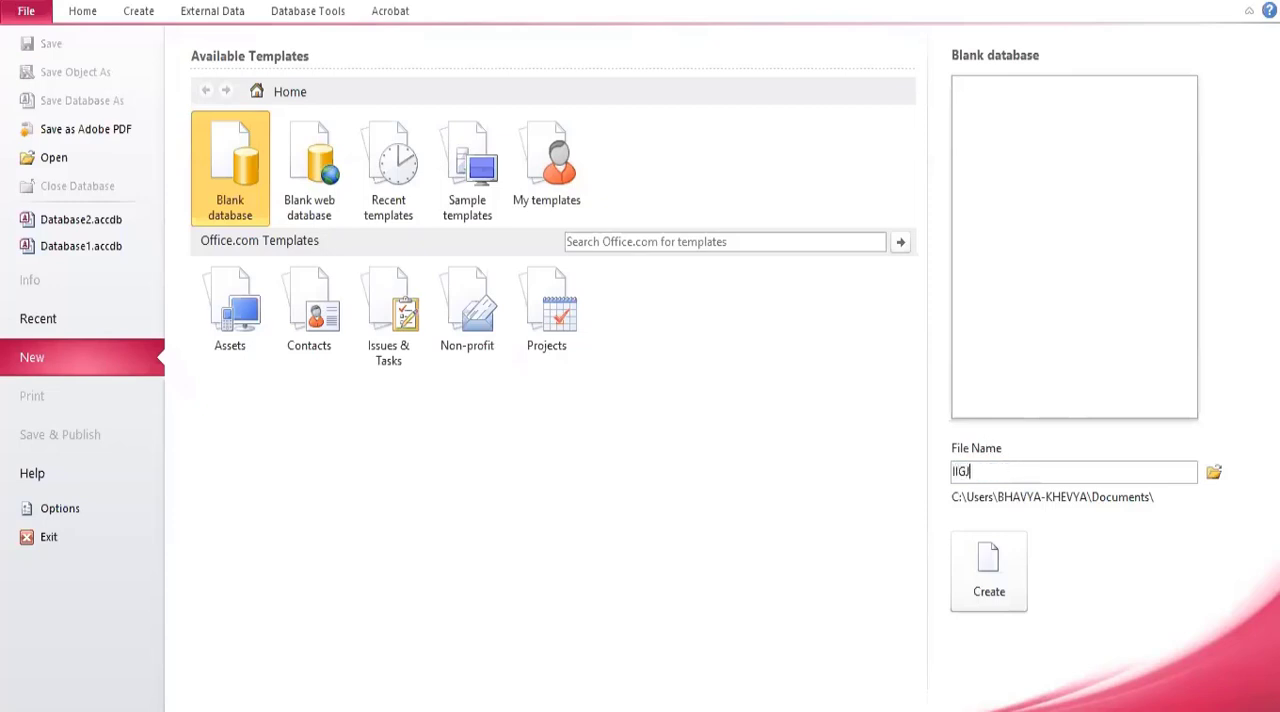
pyautogui.press('BackSpace')
pyautogui.press('BackSpace')
pyautogui.press('BackSpace')
pyautogui.write('aipur')
pyautogui.click(986, 576)
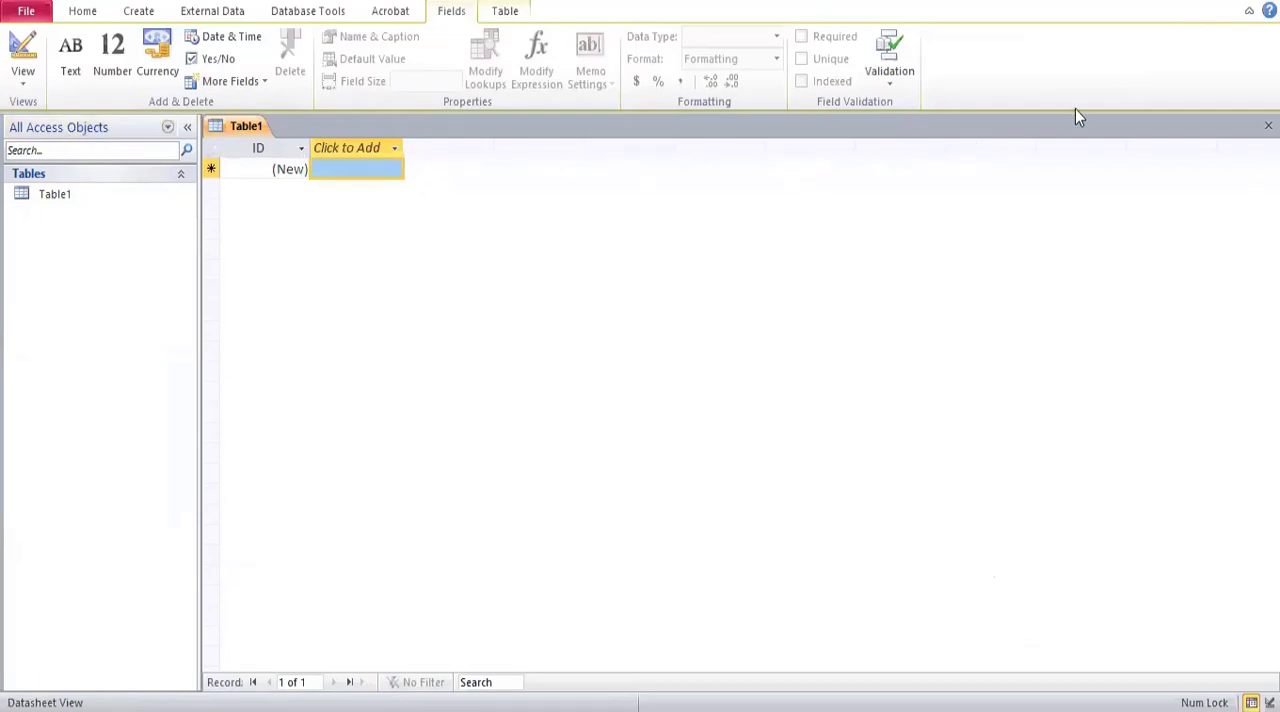
# Switch the new table to Design View, saving it under the name IIGJ Jaipur Student Data.
pyautogui.click(21, 84)
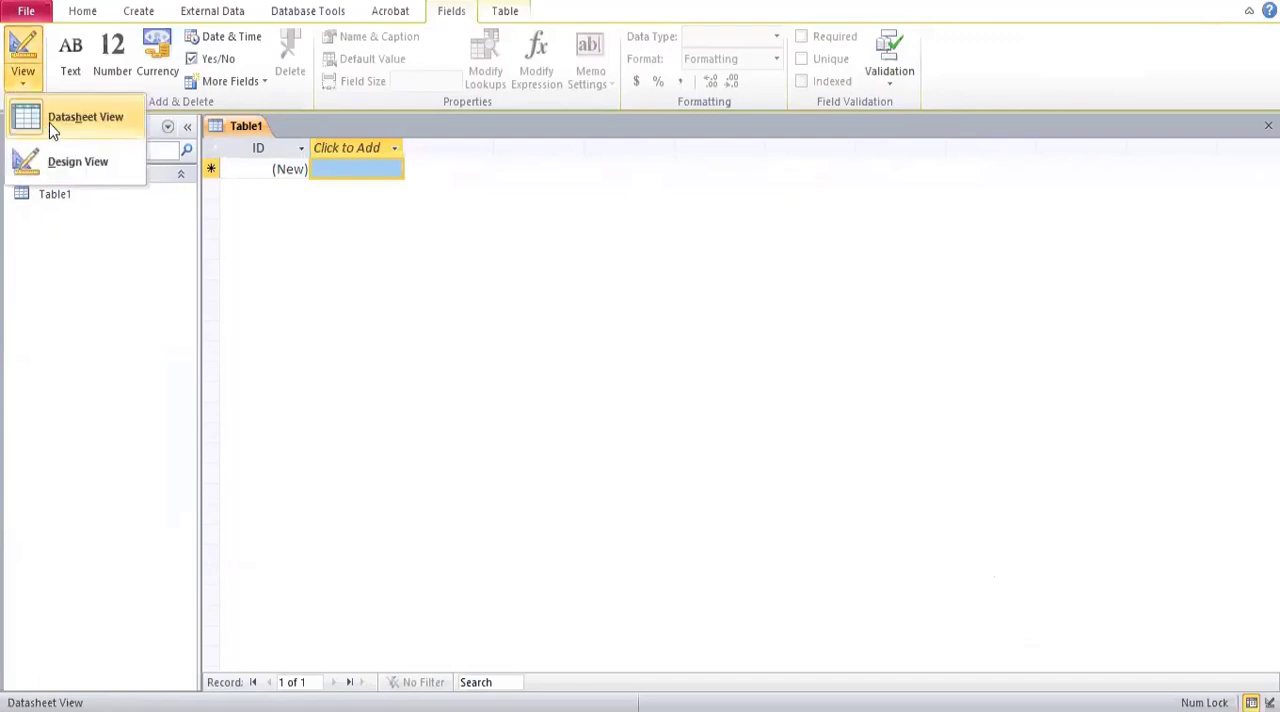
pyautogui.click(224, 231)
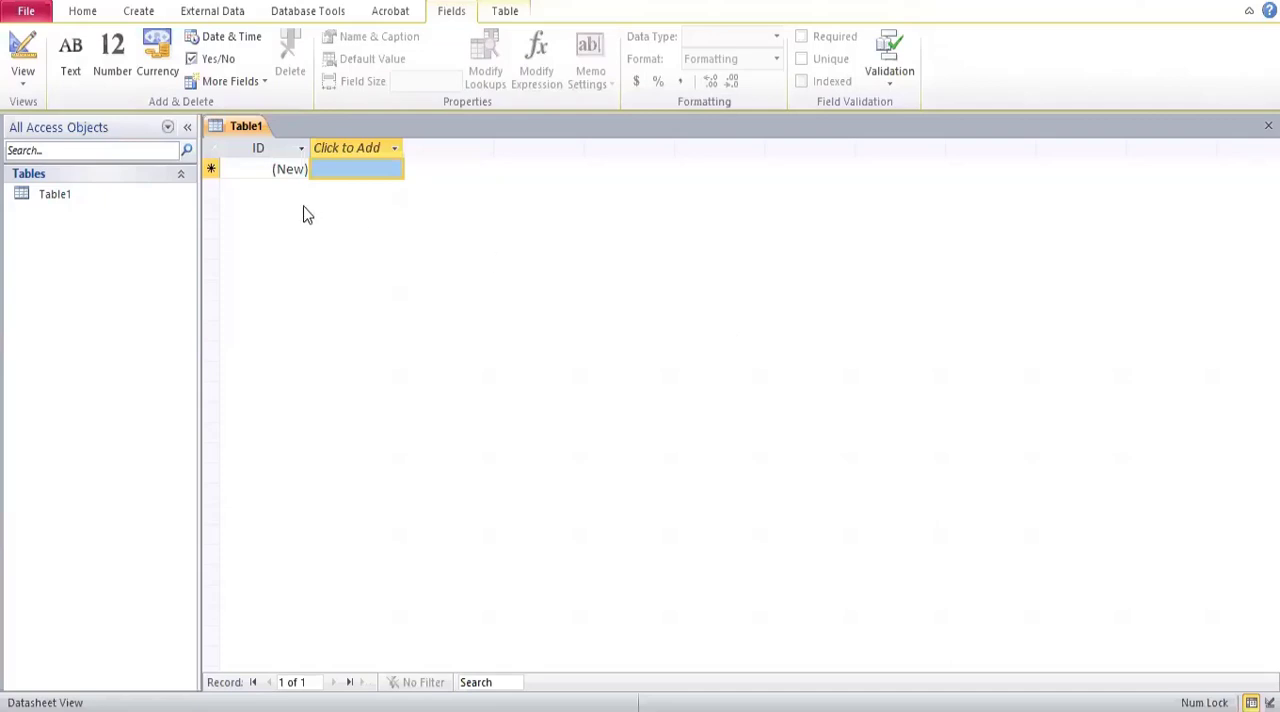
pyautogui.click(16, 88)
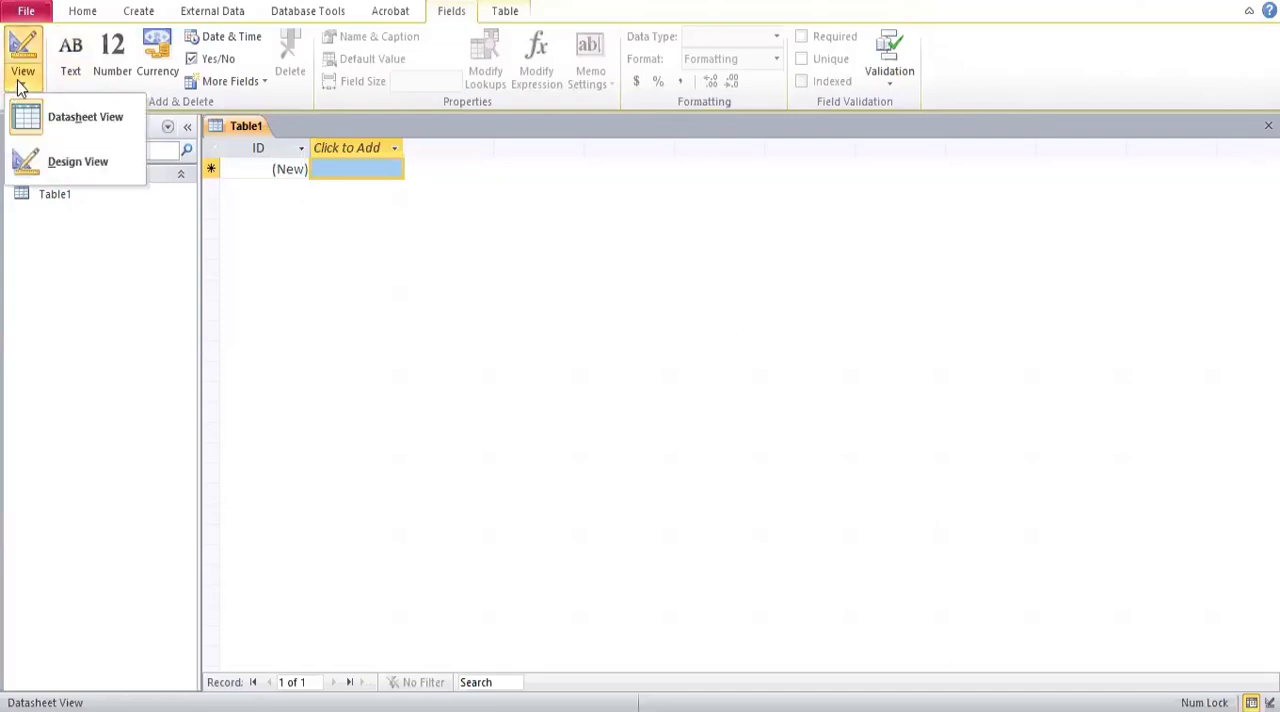
pyautogui.click(65, 165)
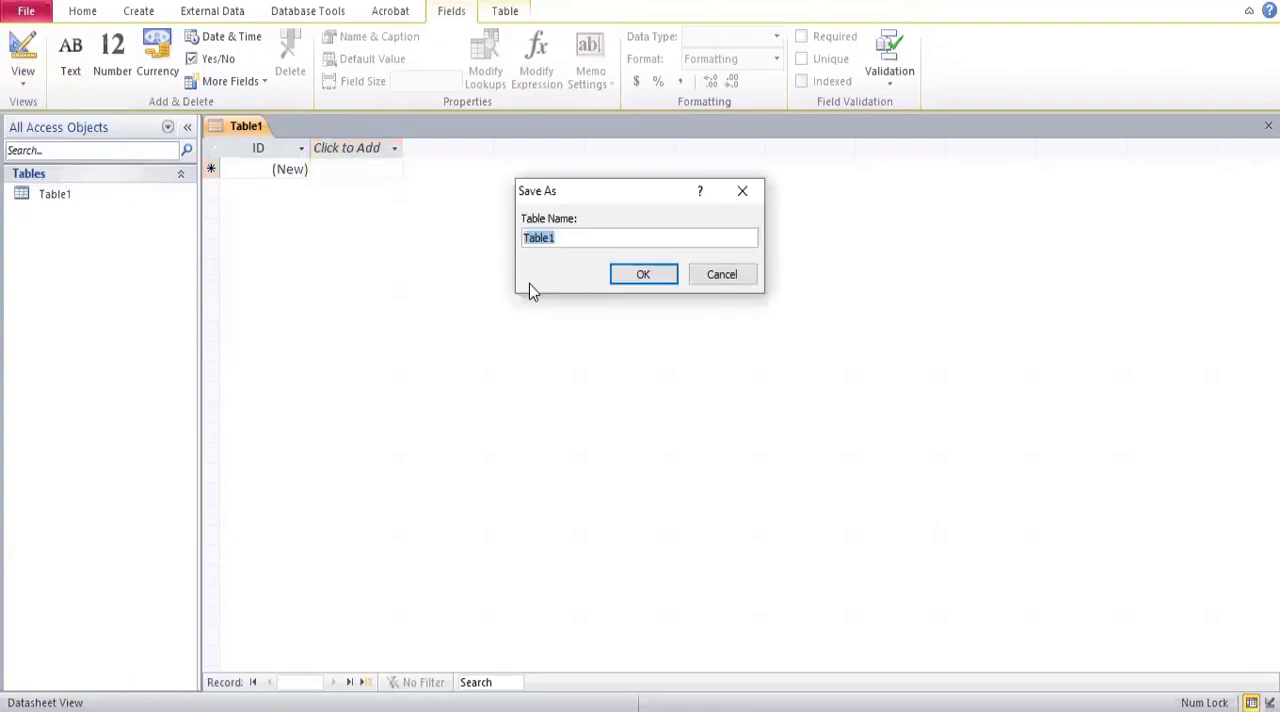
pyautogui.write('IIGJ Jaipur Student Data')
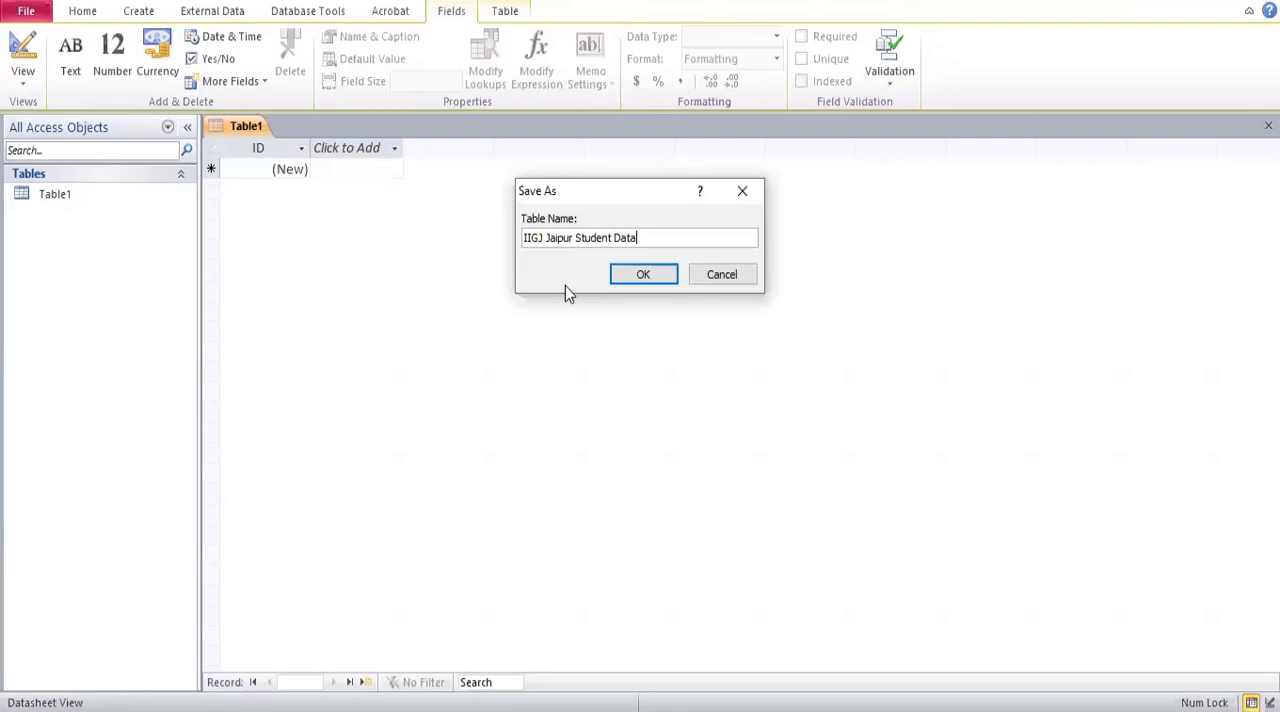
pyautogui.click(643, 274)
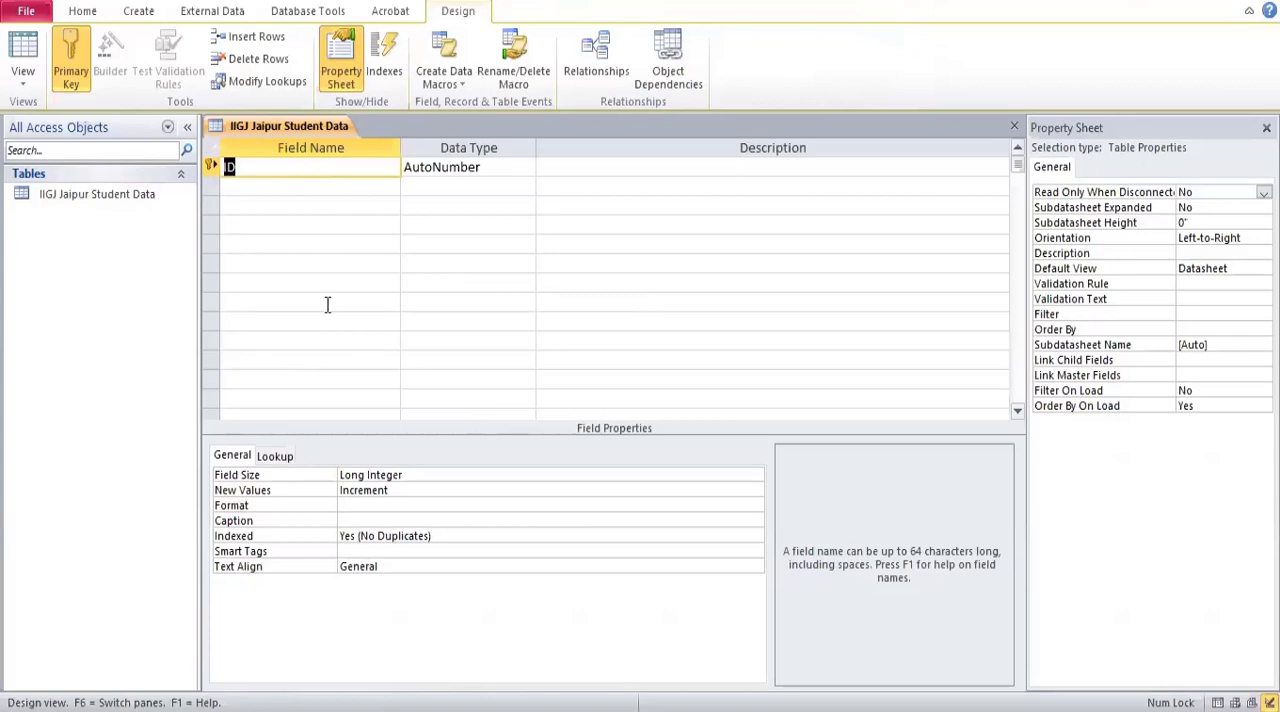
# Rename the table's primary key field as Student ID.
pyautogui.click(269, 168)
pyautogui.write('Student')
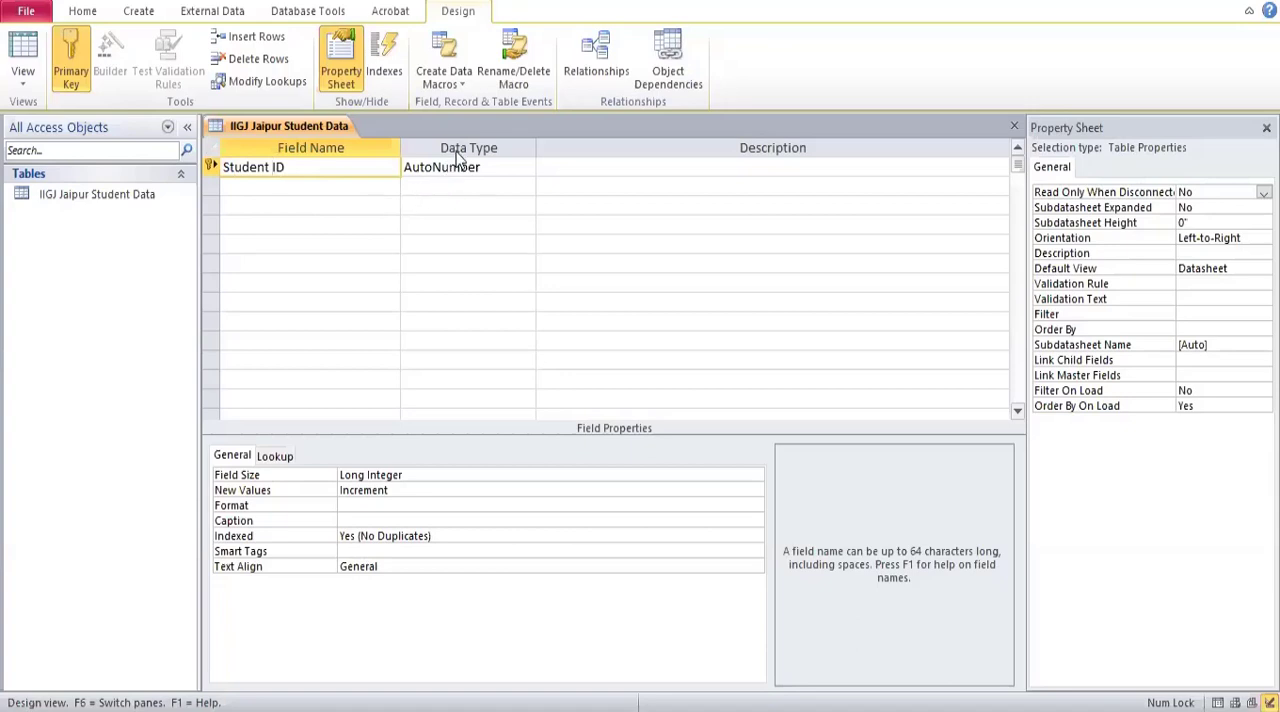
pyautogui.click(475, 170)
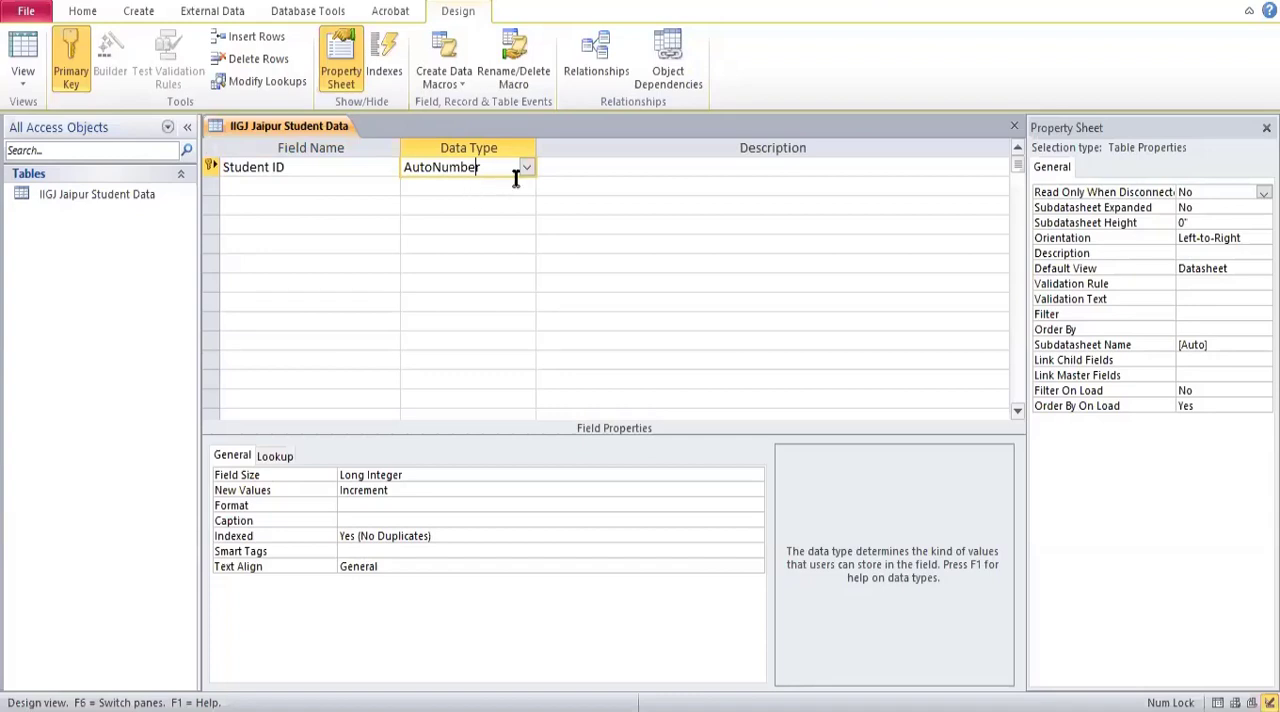
# Add a second field called Name below Student ID with the data type Text.
pyautogui.click(344, 184)
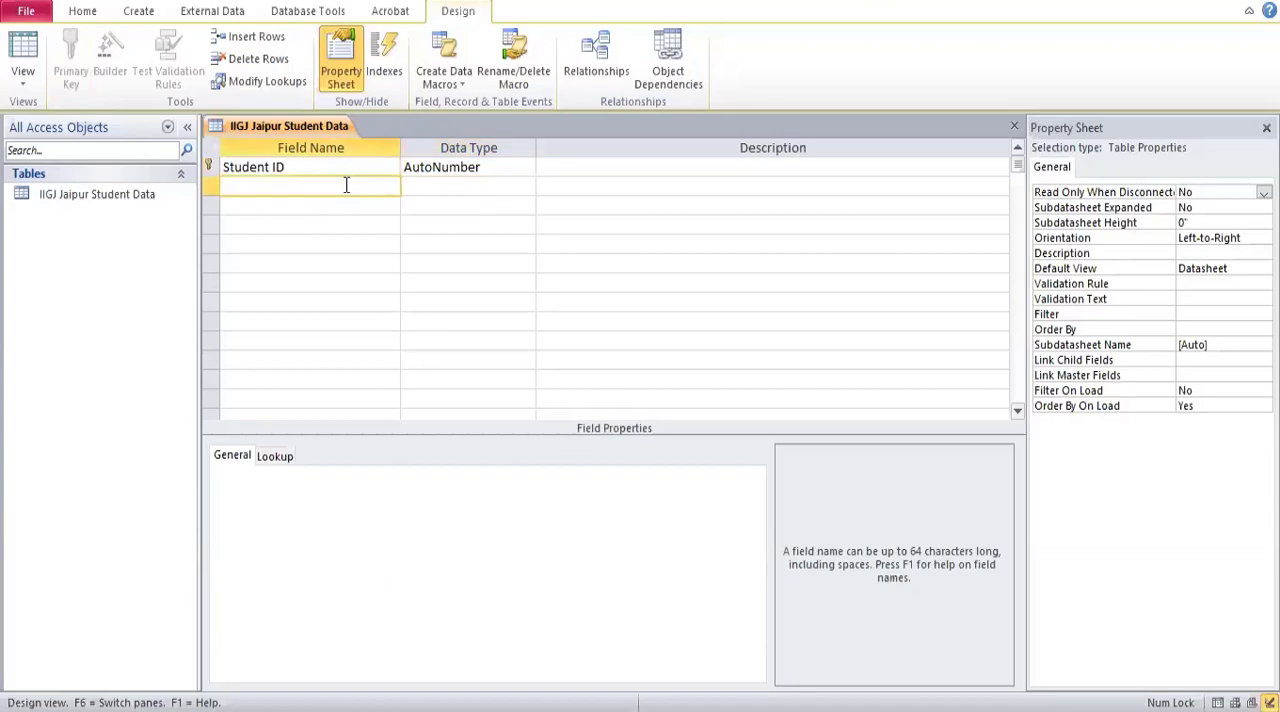
pyautogui.write('Name')
pyautogui.click(414, 186)
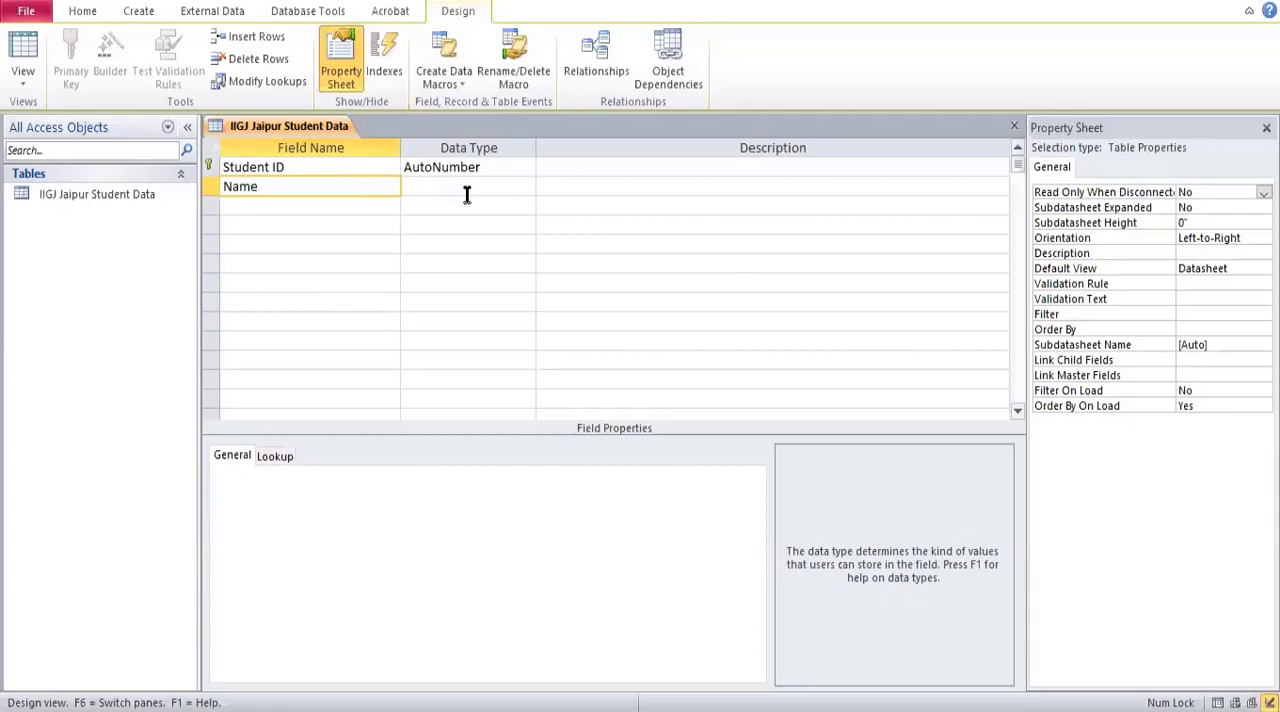
pyautogui.click(455, 182)
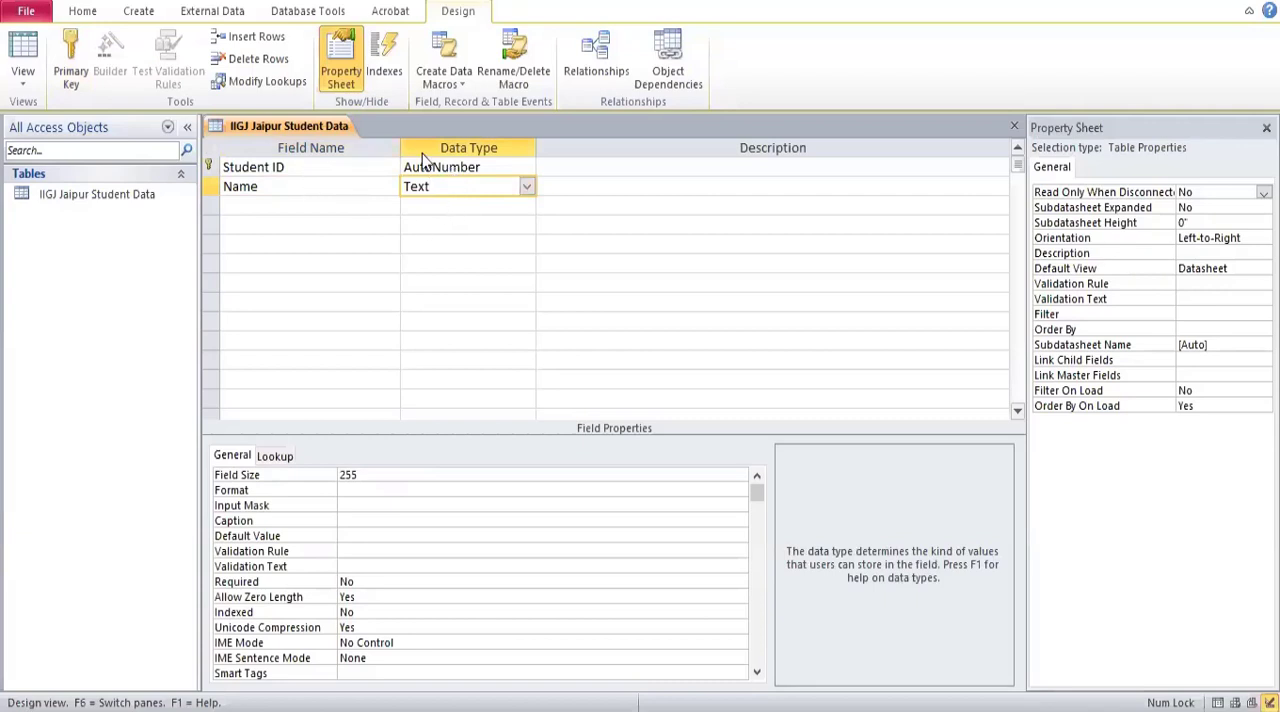
pyautogui.click(449, 206)
pyautogui.click(440, 190)
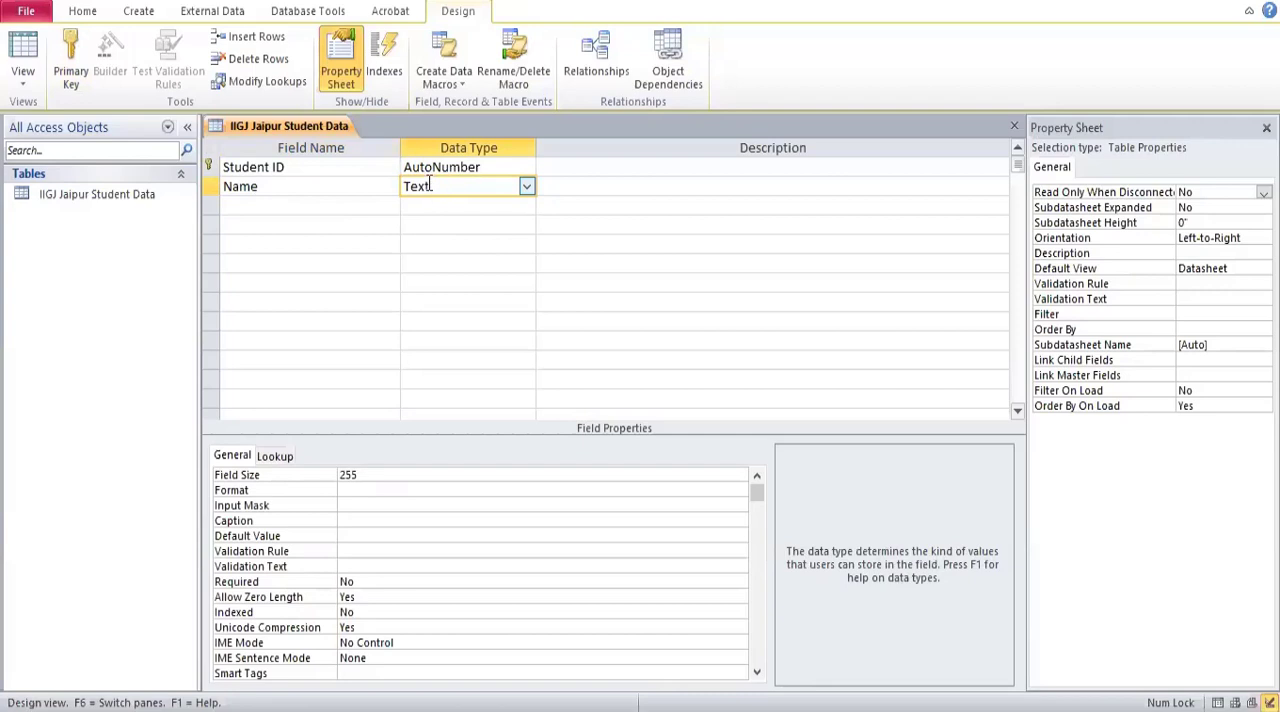
# Switch the table to Datasheet View and save the design changes.
pyautogui.click(22, 86)
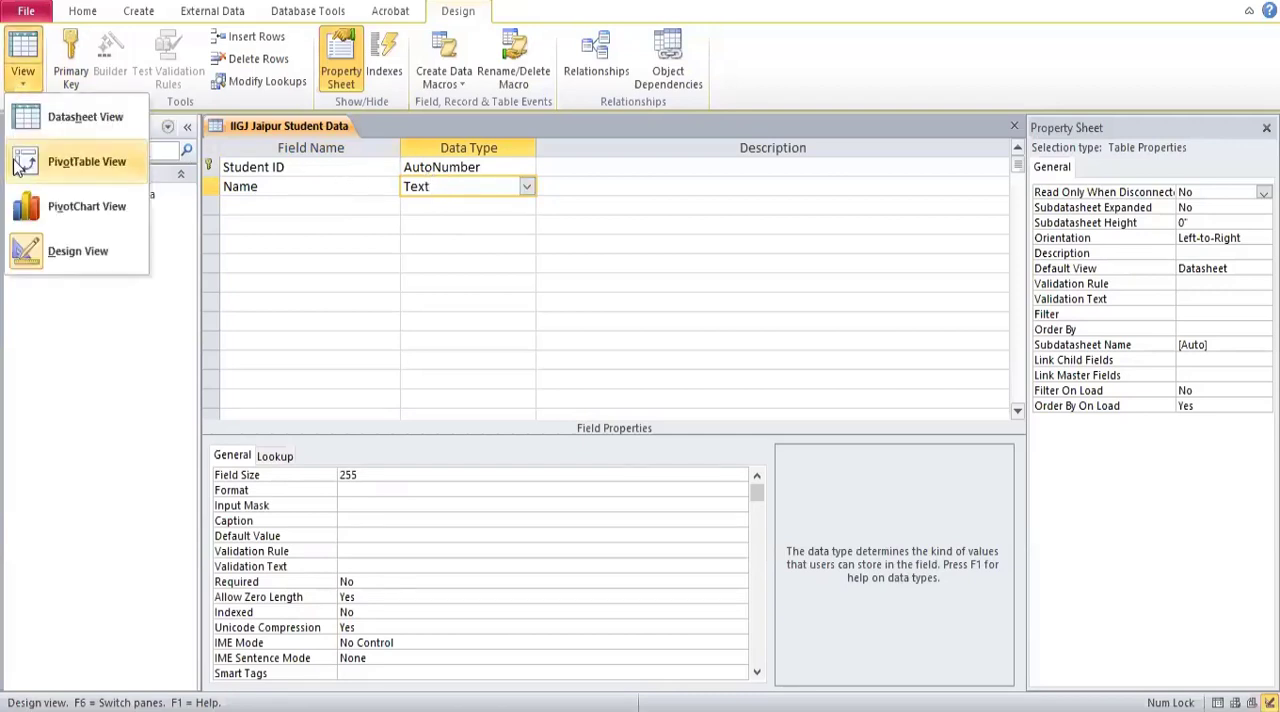
pyautogui.click(67, 121)
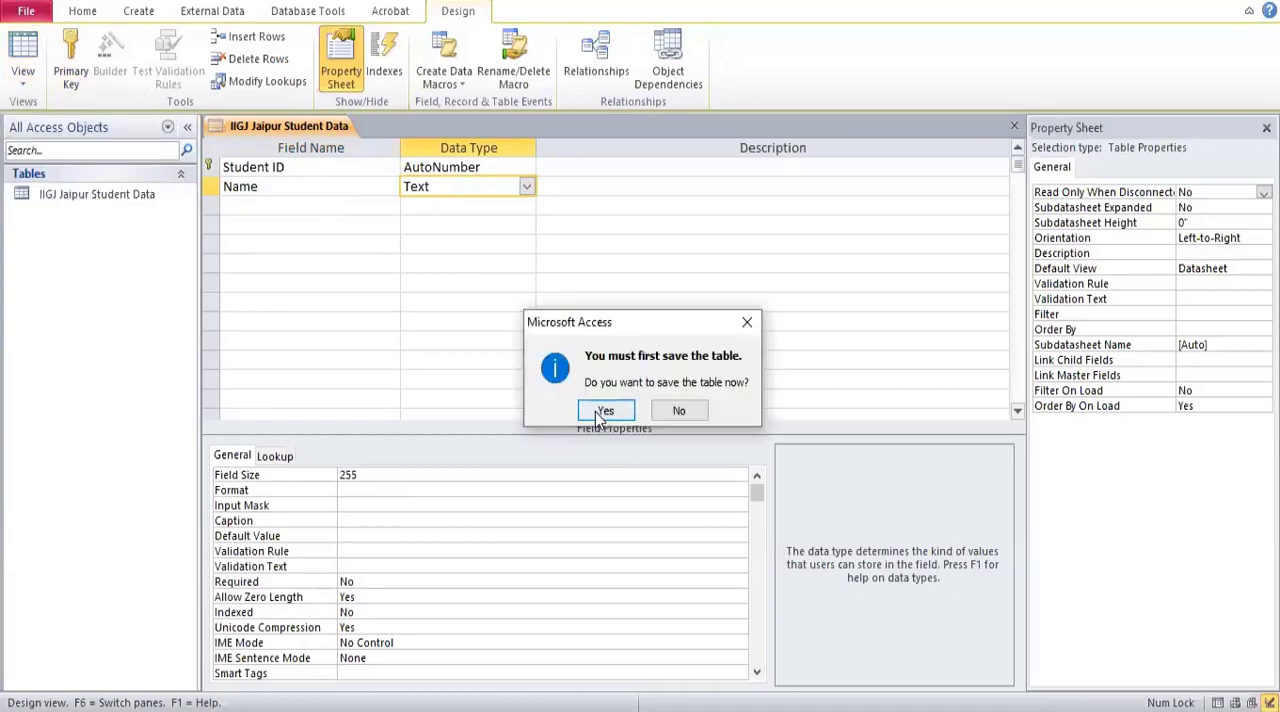
pyautogui.click(603, 411)
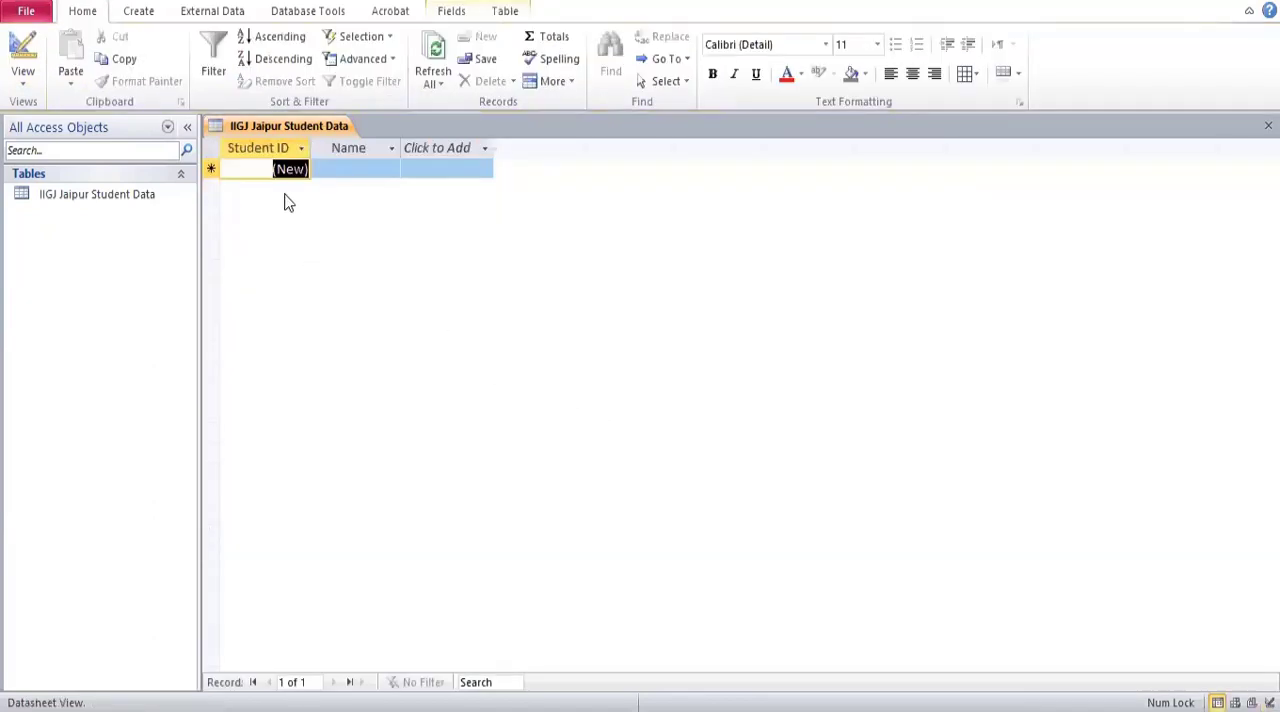
# Enter a student's first name in the Name field of the first record.
pyautogui.click(357, 170)
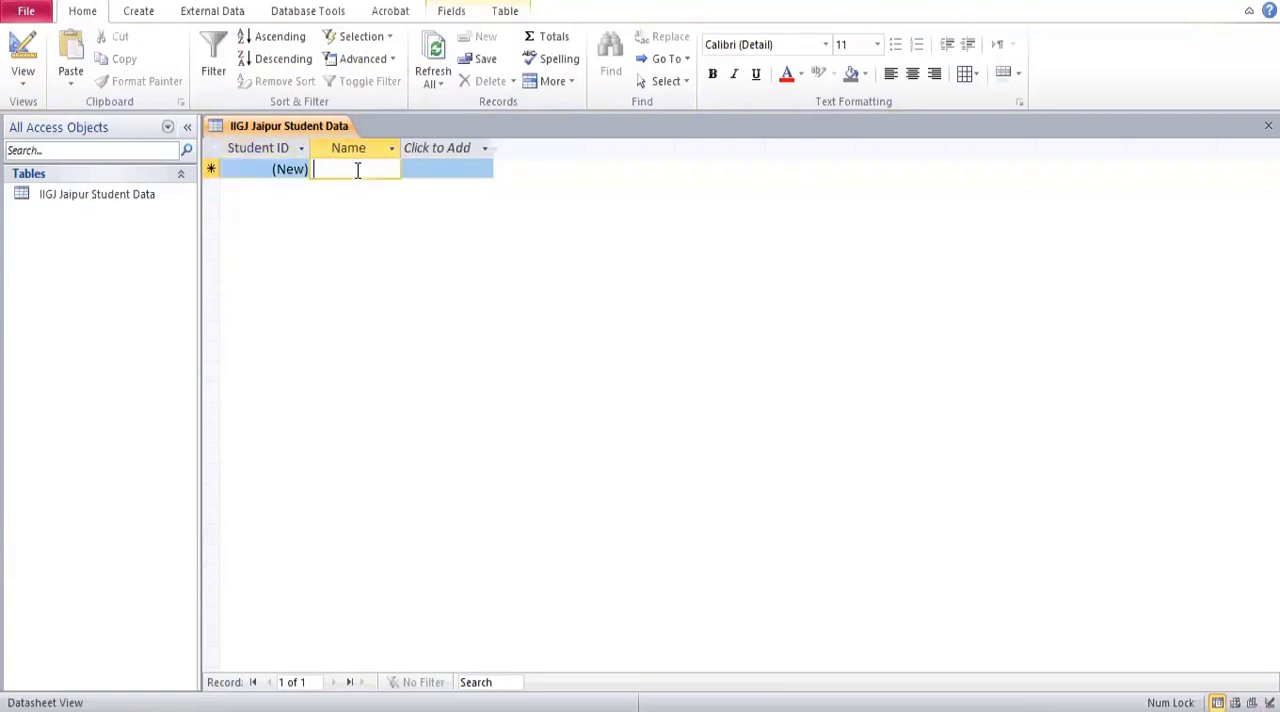
pyautogui.write('Krishan')
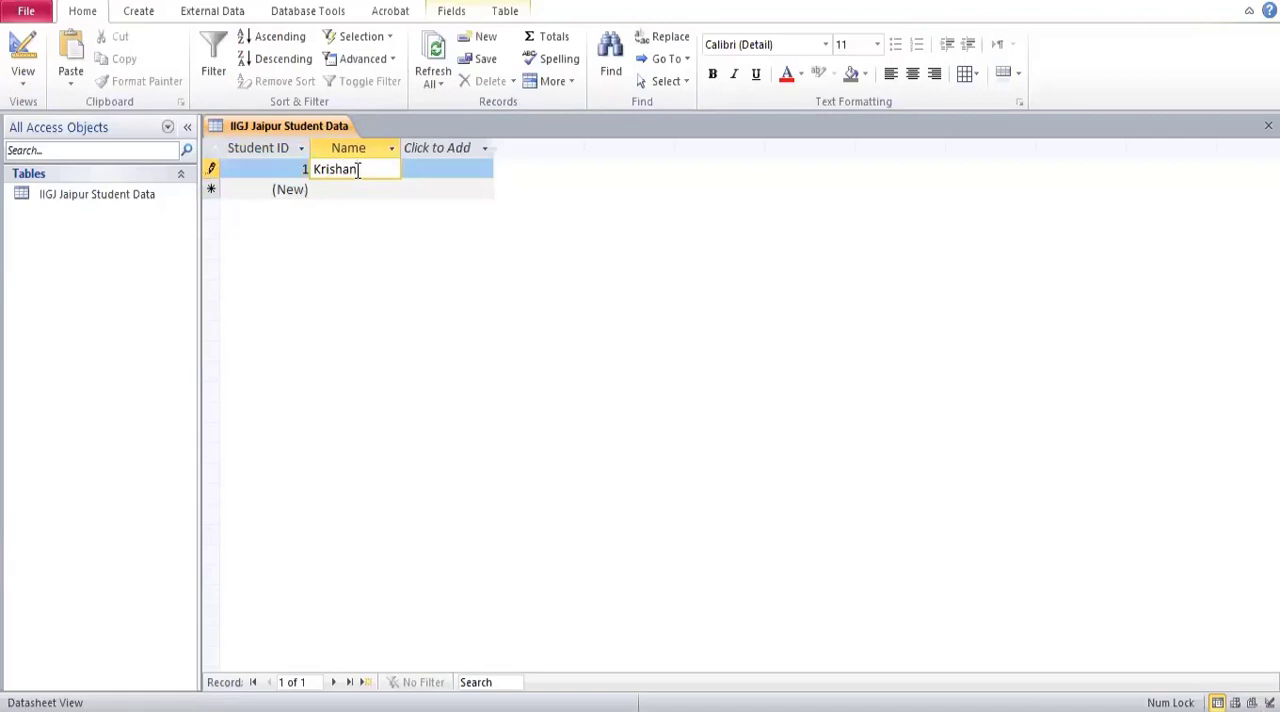
pyautogui.press('Down')
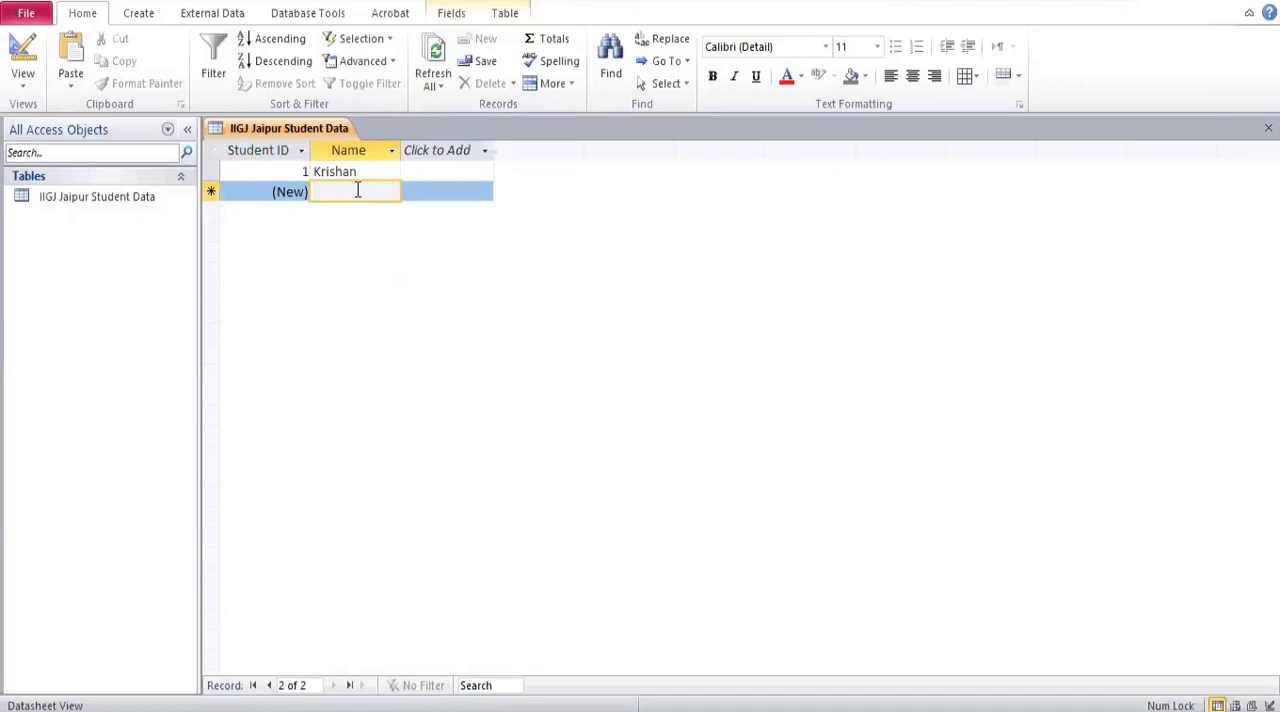
# Add four more records: a student's first name in the second, then the sample names sgfd, fdsgdsfg and fdsg.
pyautogui.write('Bha')
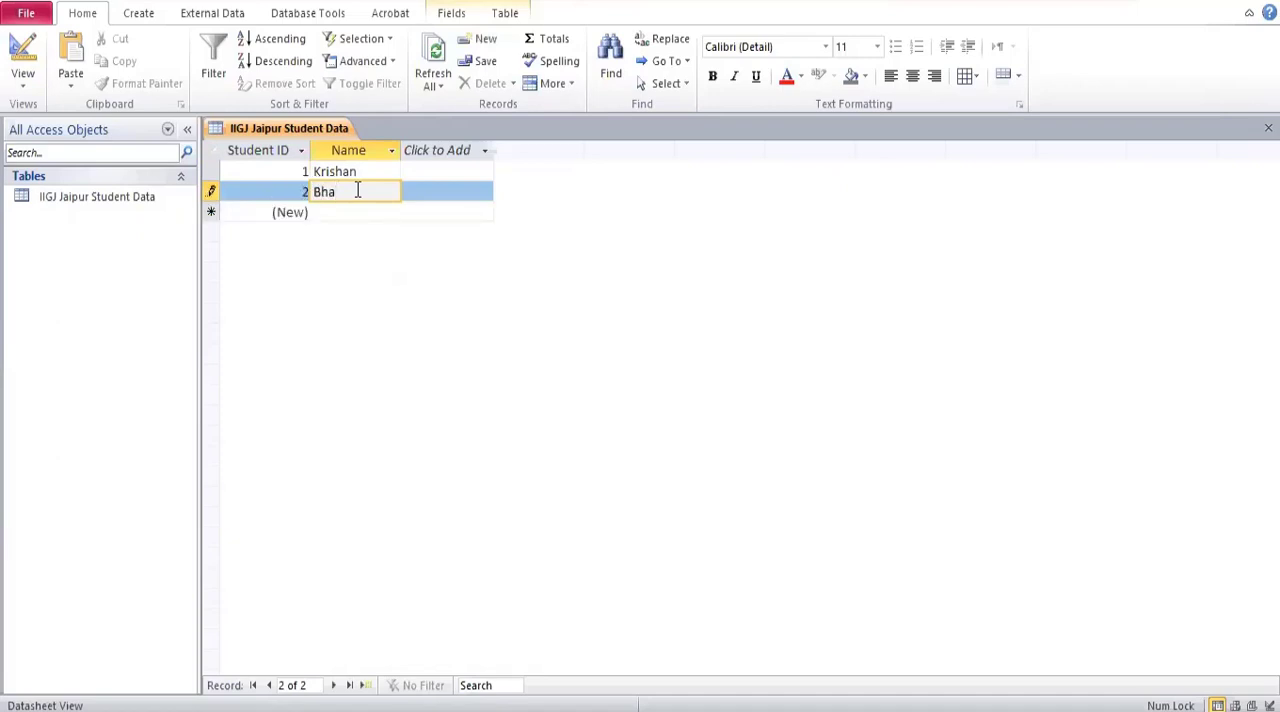
pyautogui.write('vya')
pyautogui.click(329, 211)
pyautogui.write('sgfd')
pyautogui.click(340, 232)
pyautogui.write('fdsgdsfg')
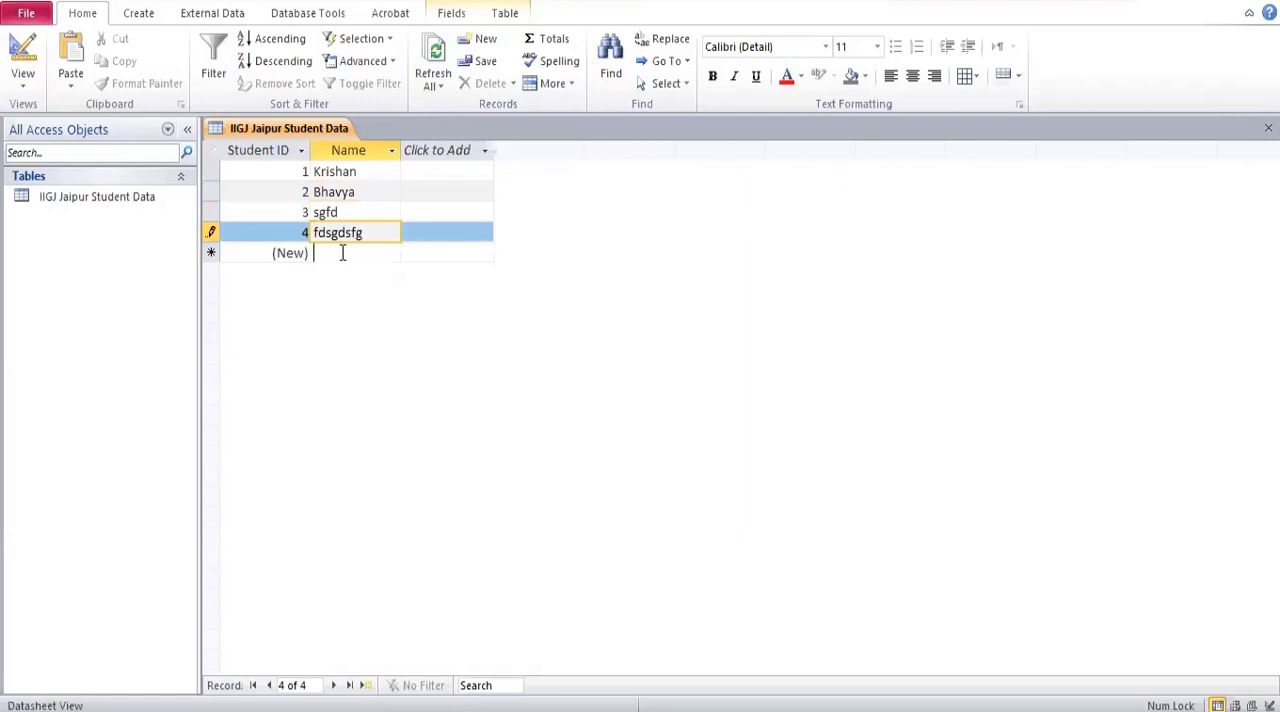
pyautogui.click(341, 253)
pyautogui.write('fdsg')
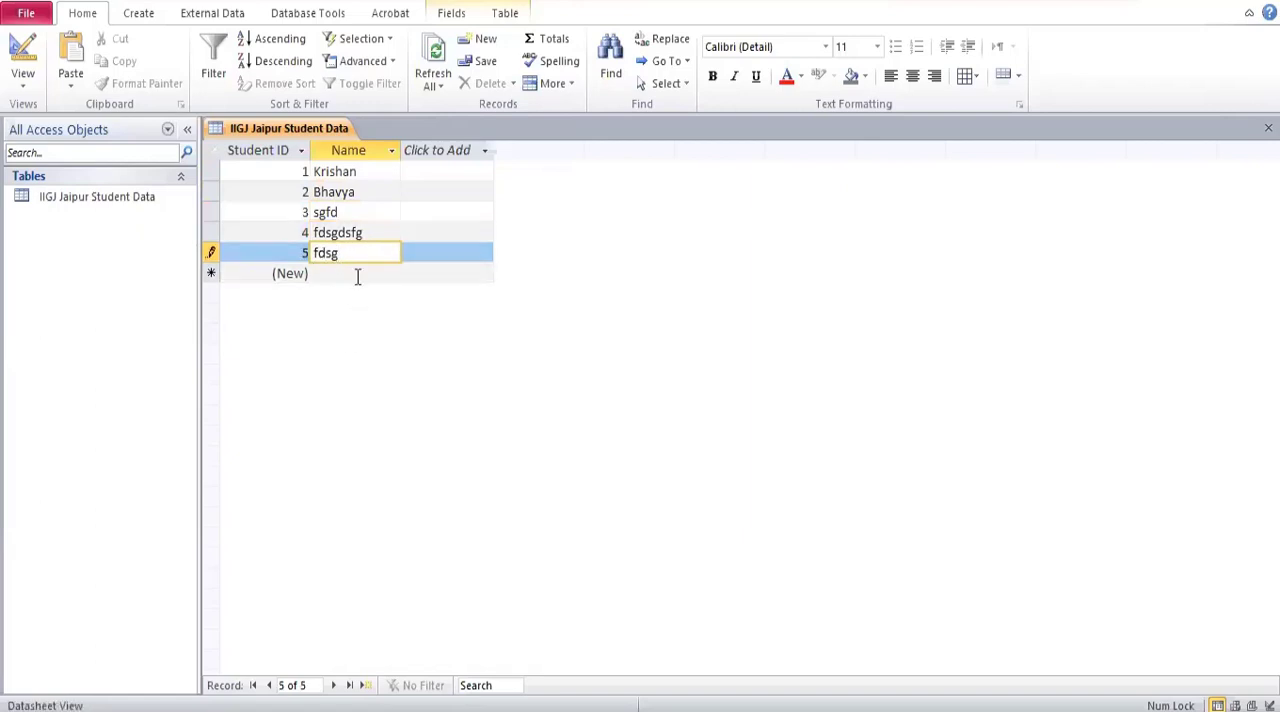
# Clear the Name value of the fifth record and select that record.
pyautogui.moveTo(371, 251); pyautogui.dragTo(282, 240)
pyautogui.press('BackSpace')
pyautogui.moveTo(374, 231); pyautogui.dragTo(217, 256)
pyautogui.click(210, 251)
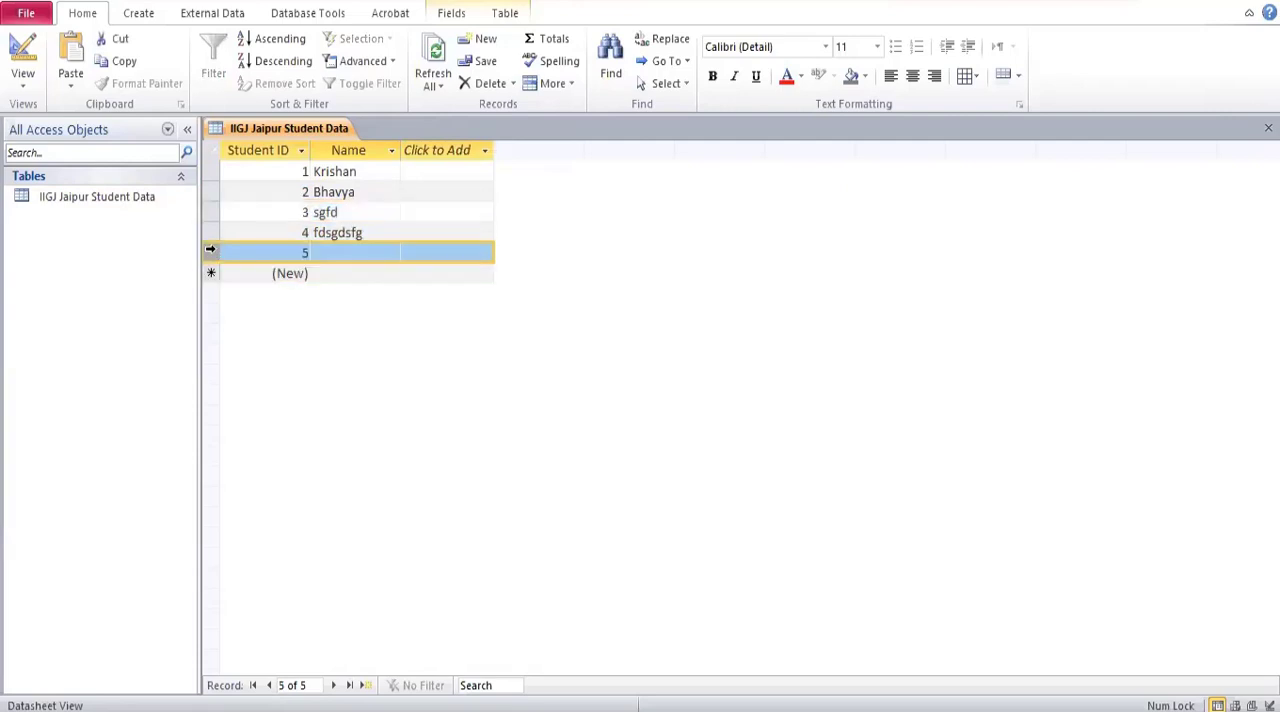
pyautogui.rightClick(211, 251)
# Delete the records with Student ID 2 to 5, keeping only the first record.
pyautogui.click(209, 193)
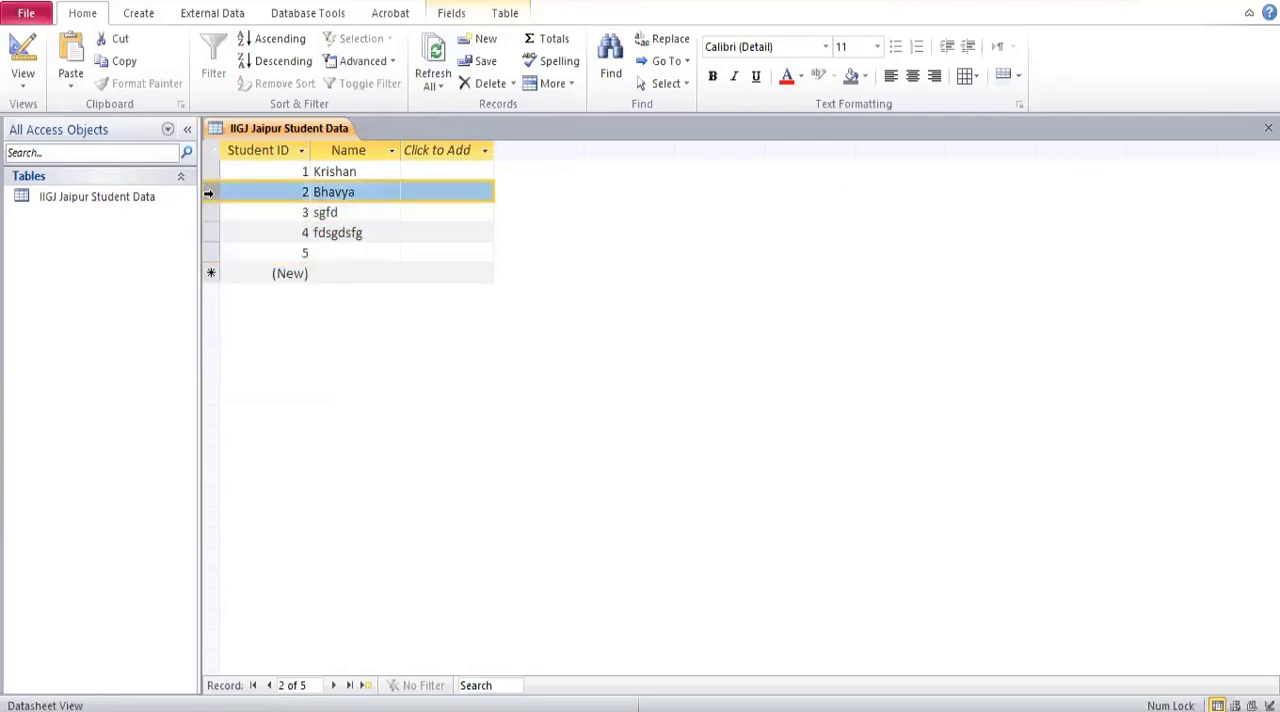
pyautogui.rightClick(209, 193)
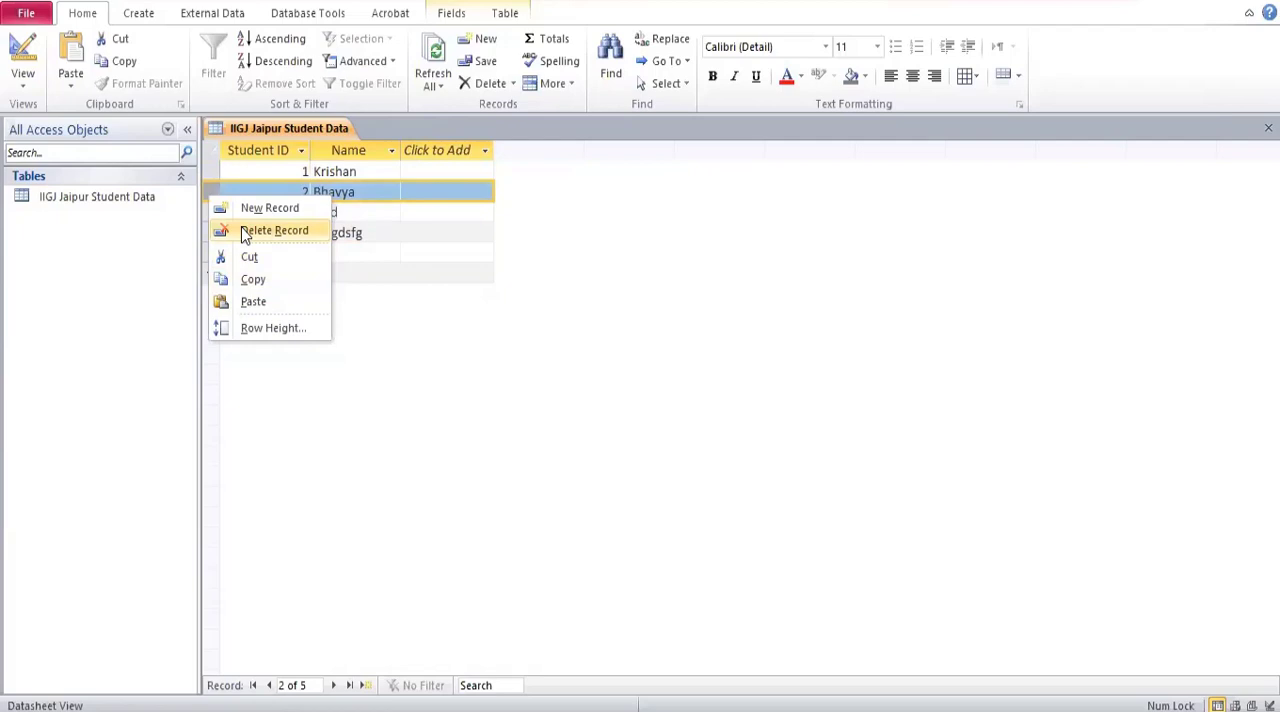
pyautogui.click(245, 232)
pyautogui.press('Return')
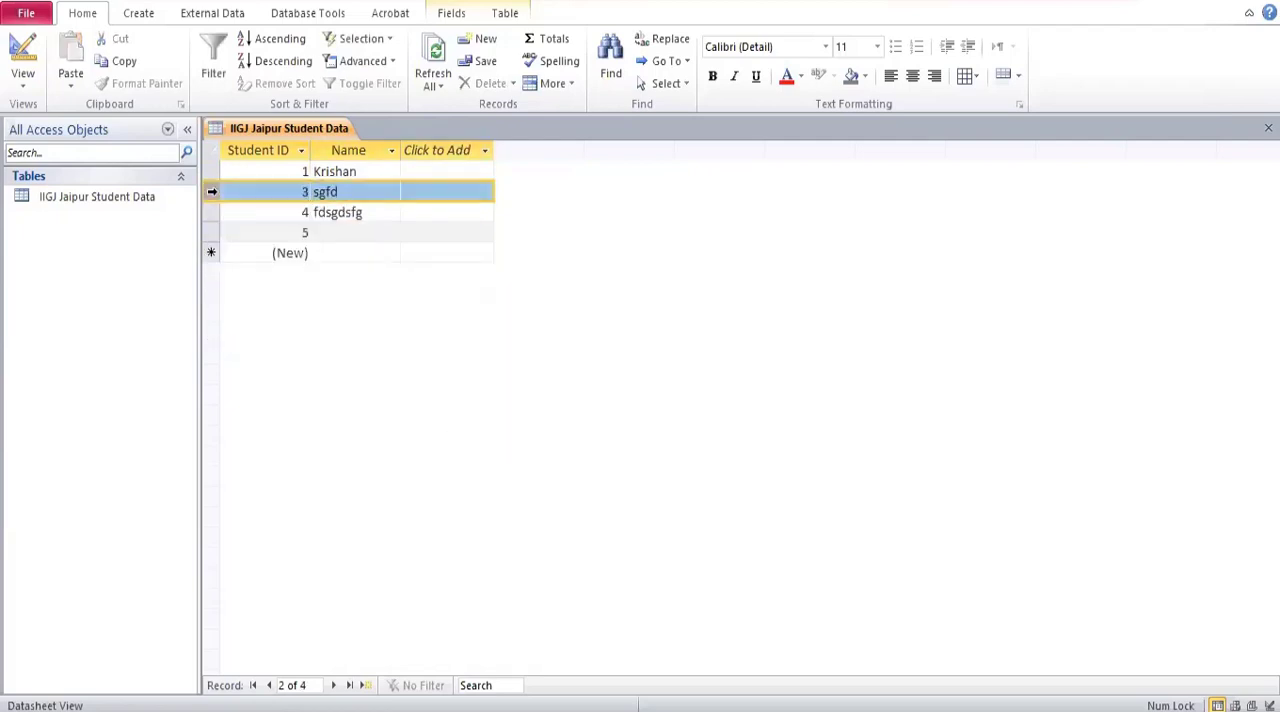
pyautogui.rightClick(210, 193)
pyautogui.click(240, 230)
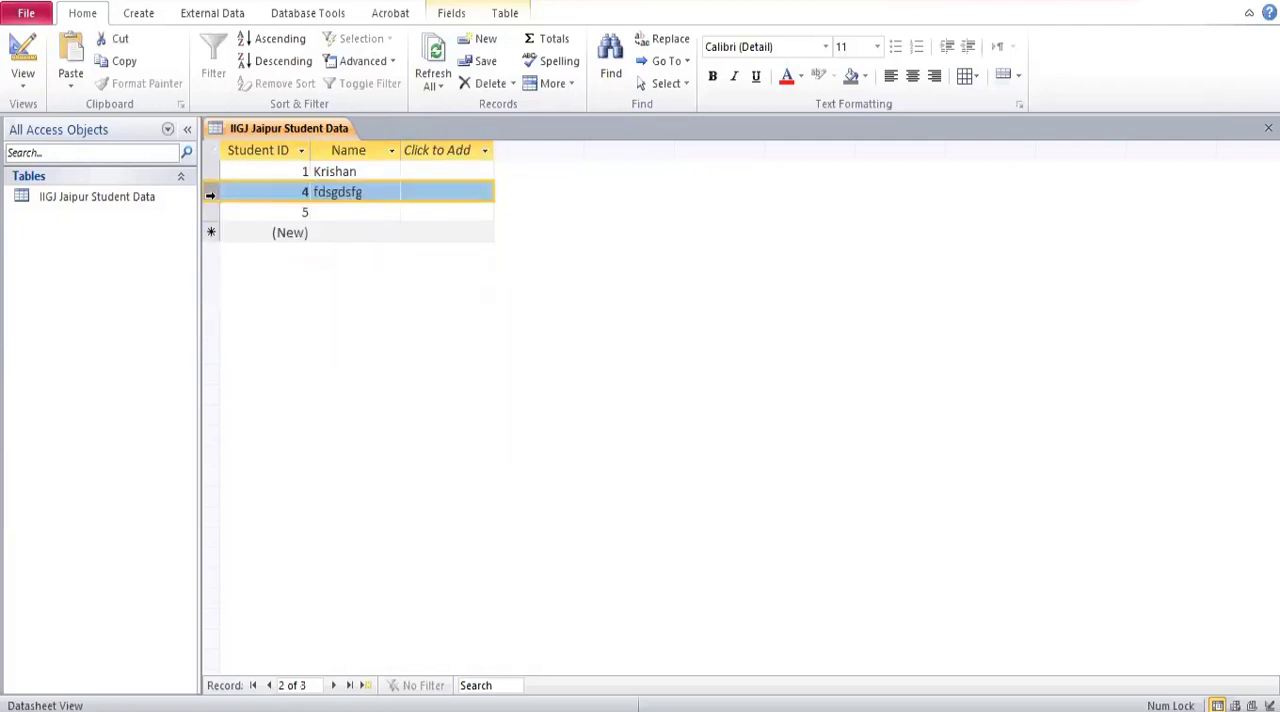
pyautogui.rightClick(210, 194)
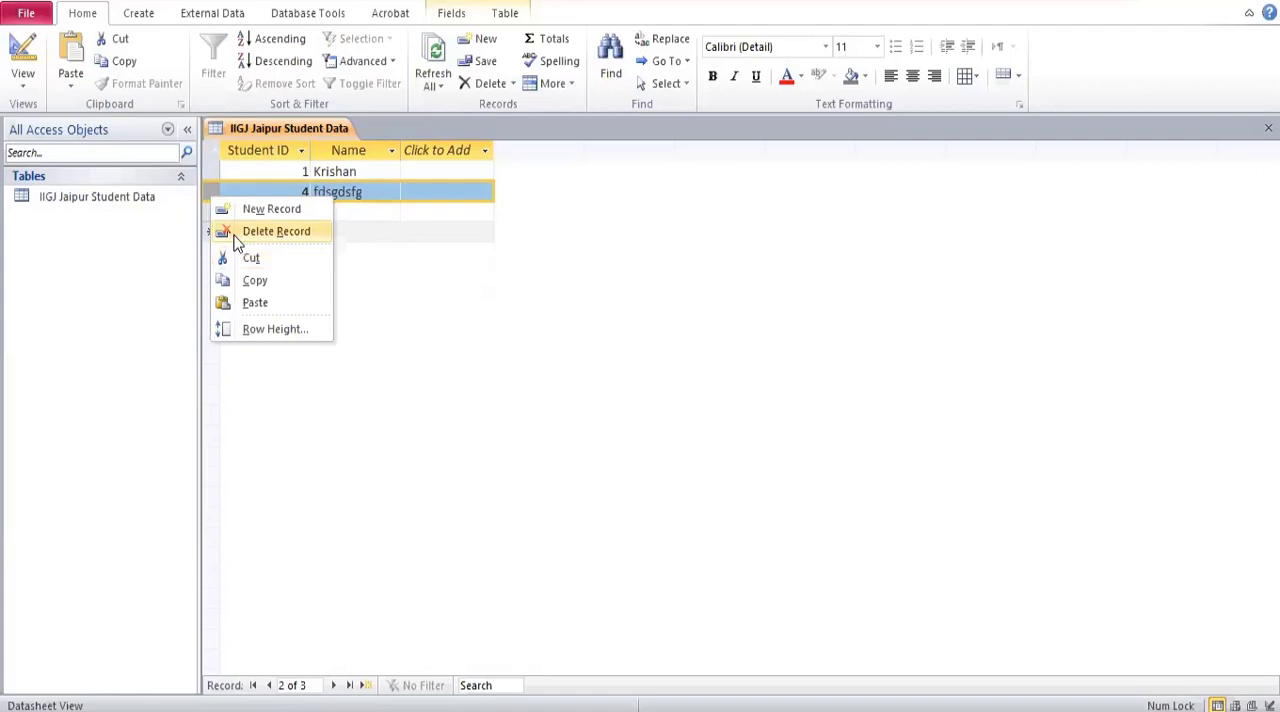
pyautogui.click(235, 232)
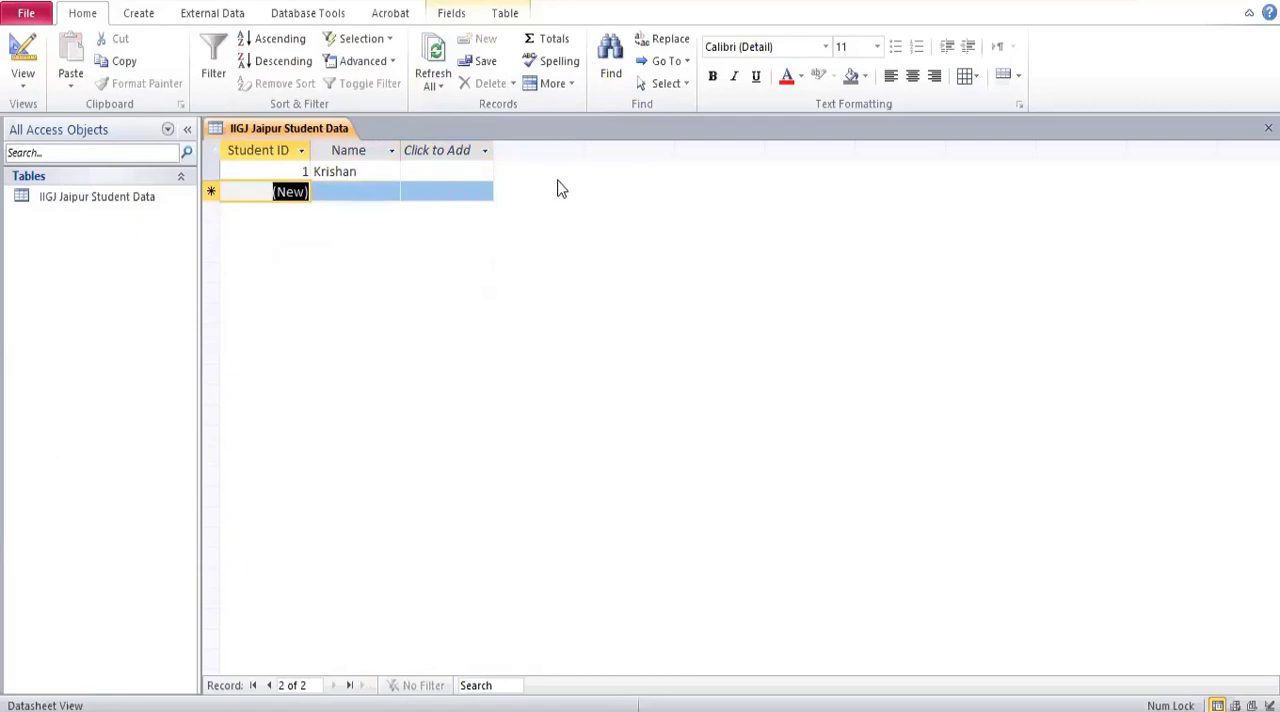
# Switch the table to Design View and rename the Name field as First Name.
pyautogui.click(20, 80)
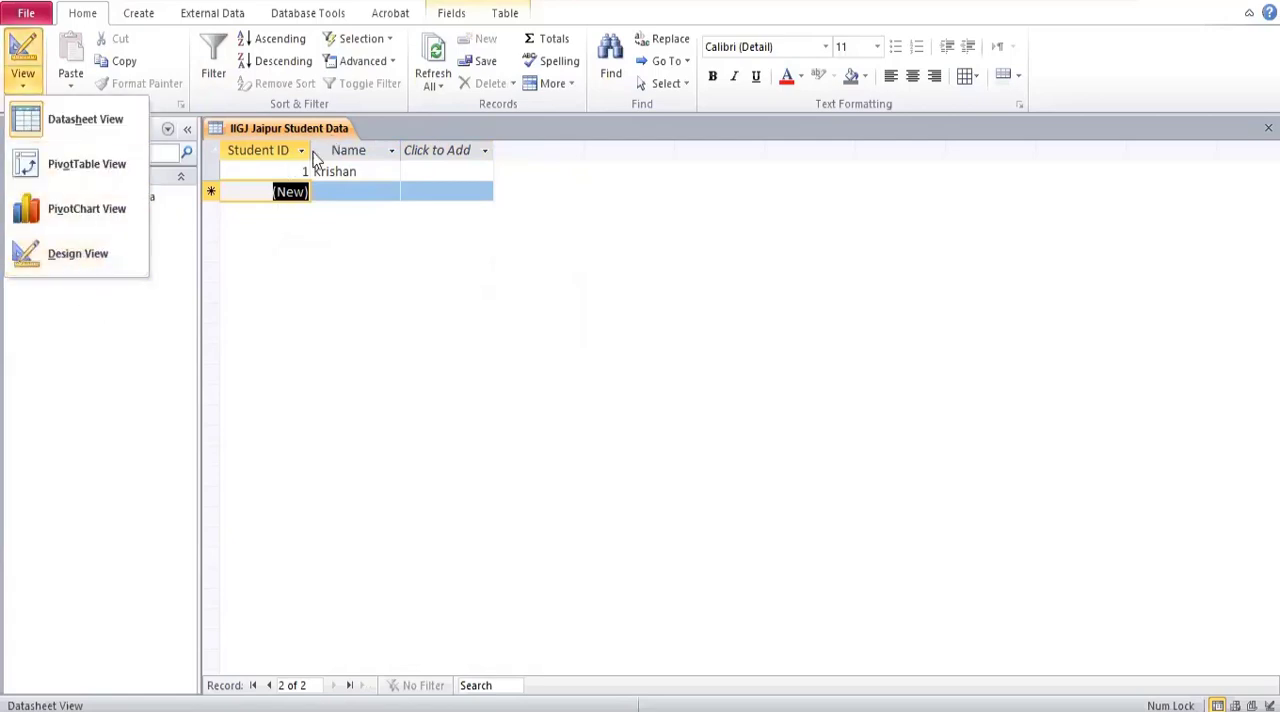
pyautogui.click(78, 254)
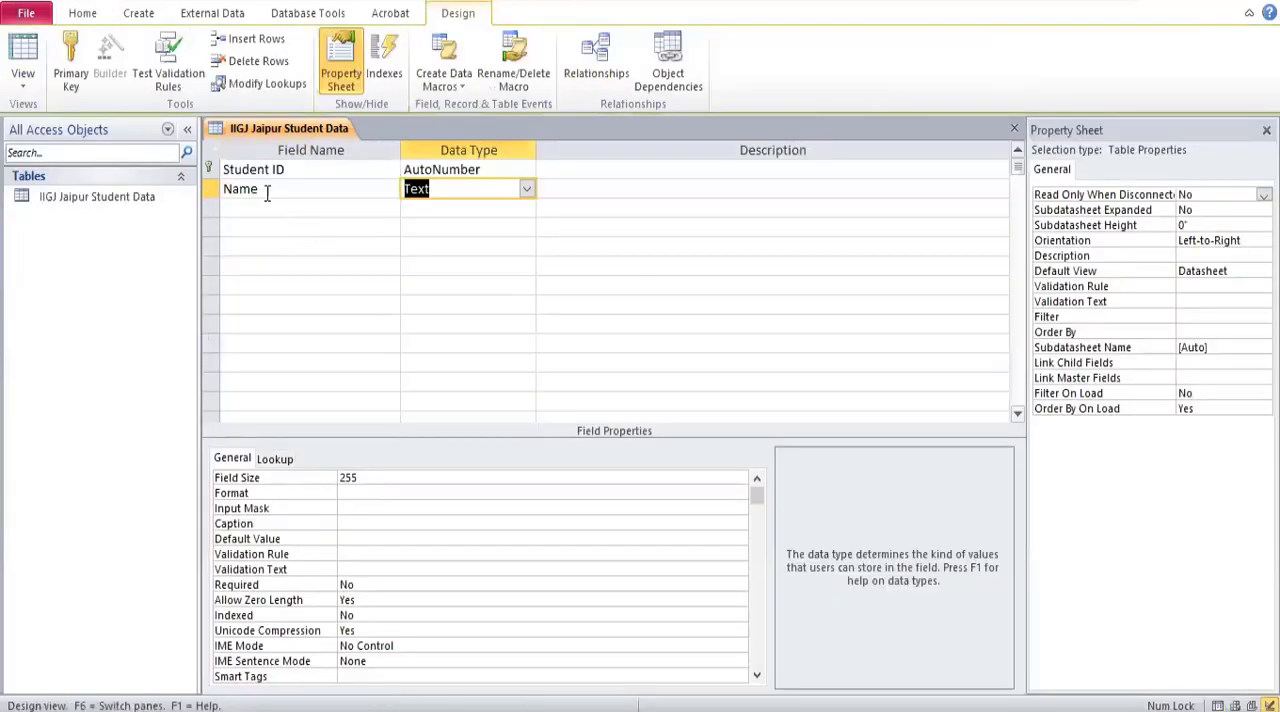
pyautogui.click(226, 189)
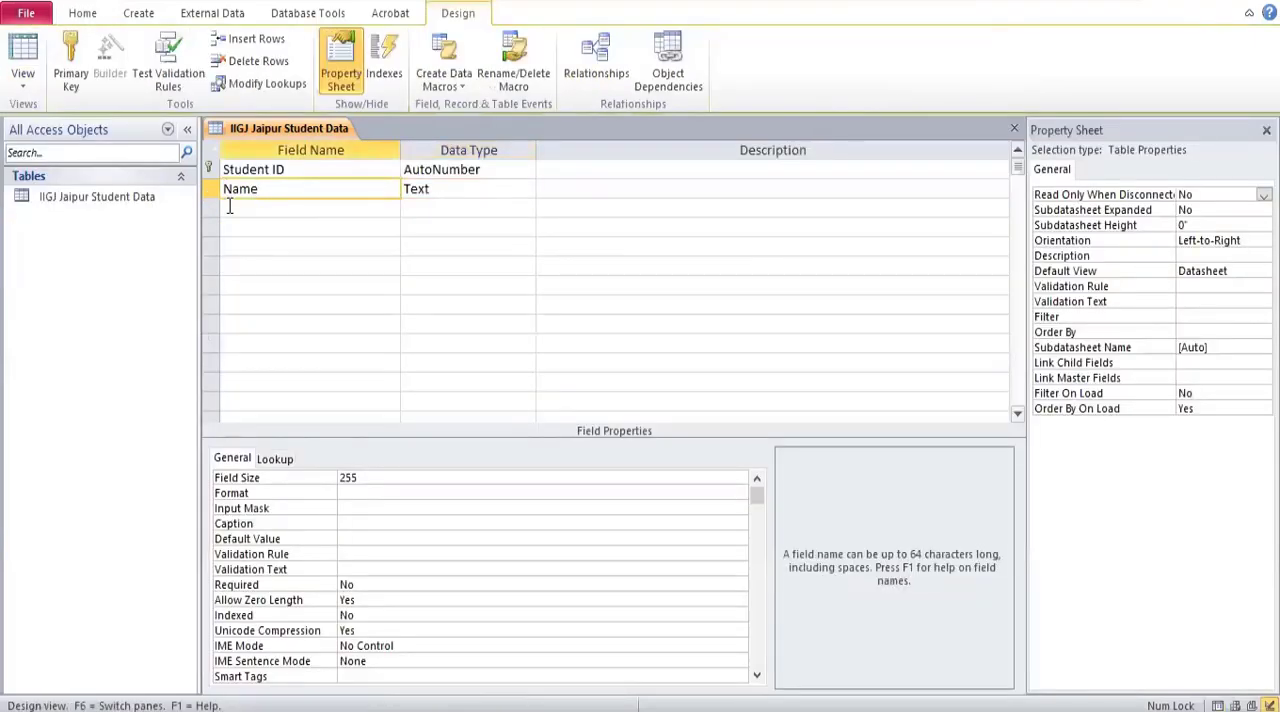
pyautogui.write('First')
# Add a Last Name field with the Text data type below First Name.
pyautogui.click(244, 212)
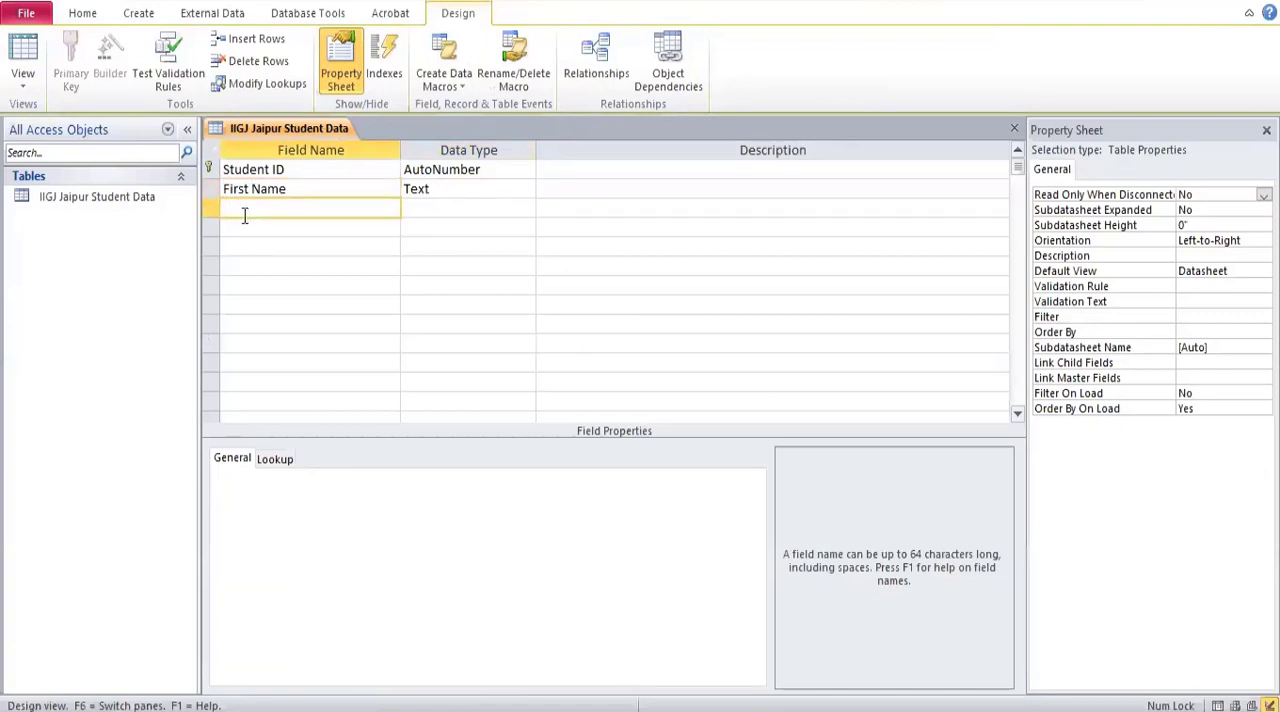
pyautogui.write('LastName')
pyautogui.press('BackSpace')
pyautogui.press('BackSpace')
pyautogui.press('BackSpace')
pyautogui.write('ame')
pyautogui.click(440, 212)
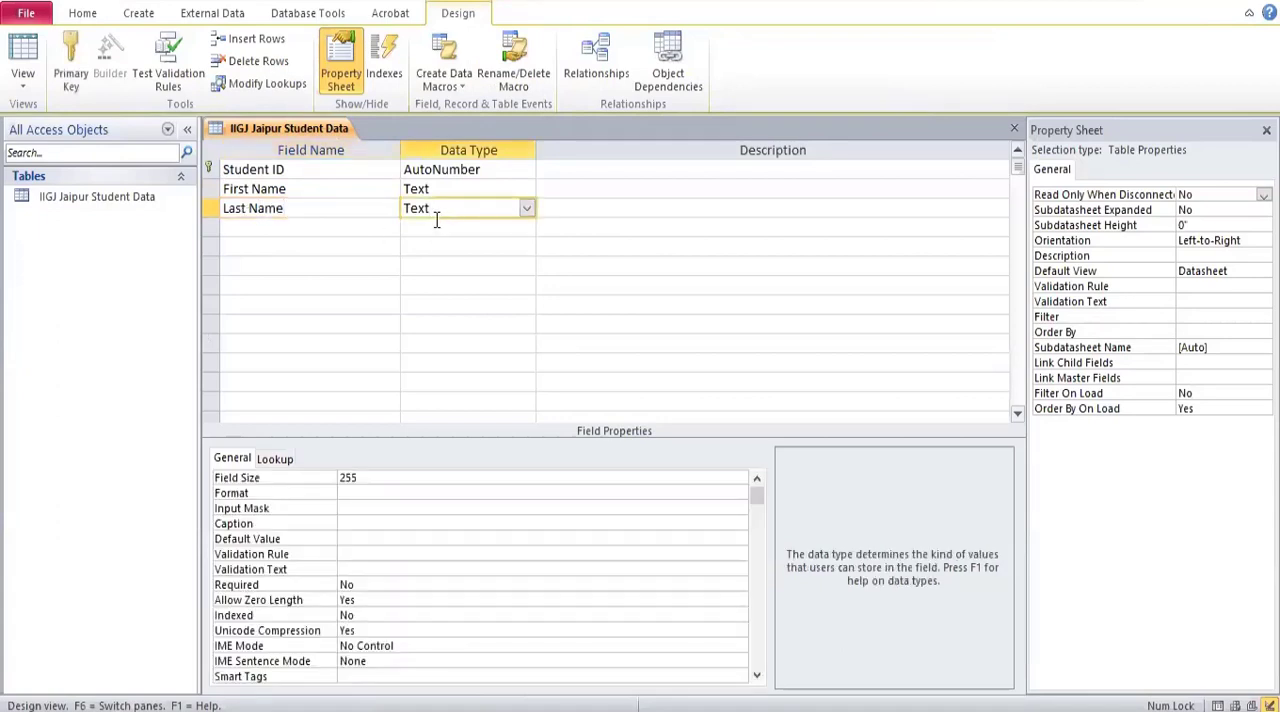
# Add a Father's Name field with the Text data type below Last Name.
pyautogui.click(325, 230)
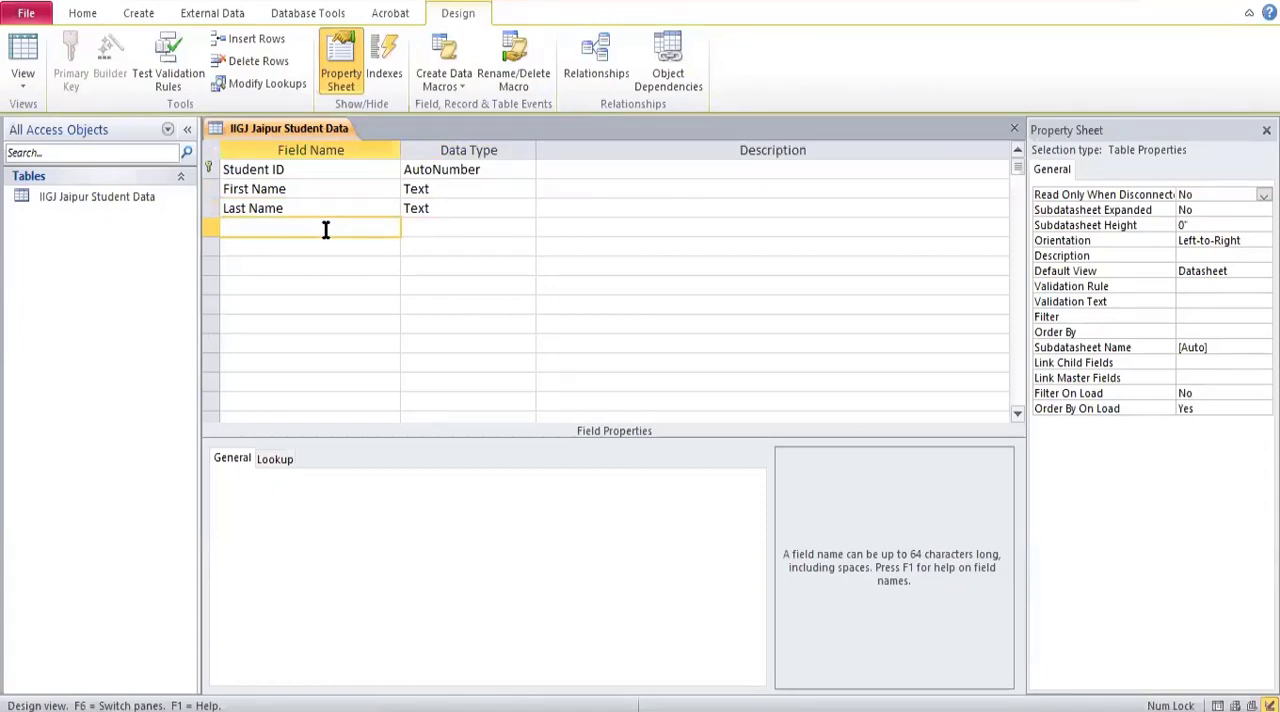
pyautogui.write("Father's Name")
pyautogui.click(414, 229)
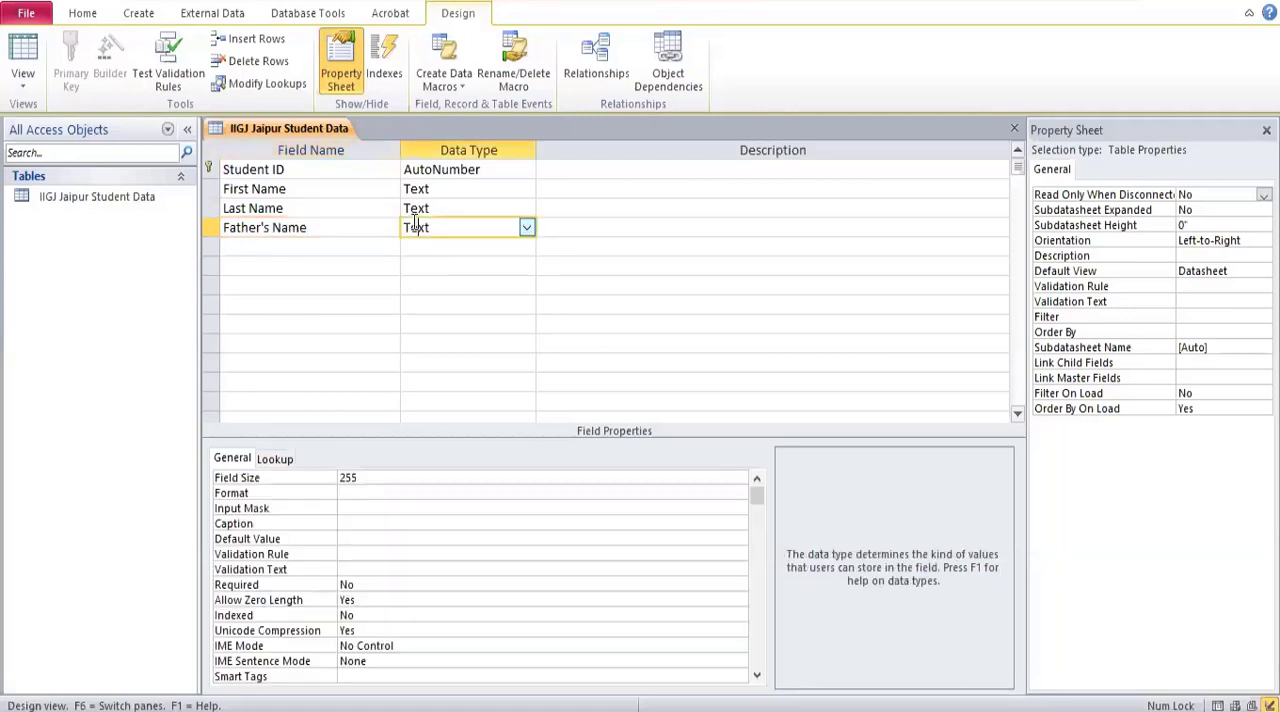
# Add a Date of Birth field and set its data type to Date/Time.
pyautogui.click(254, 251)
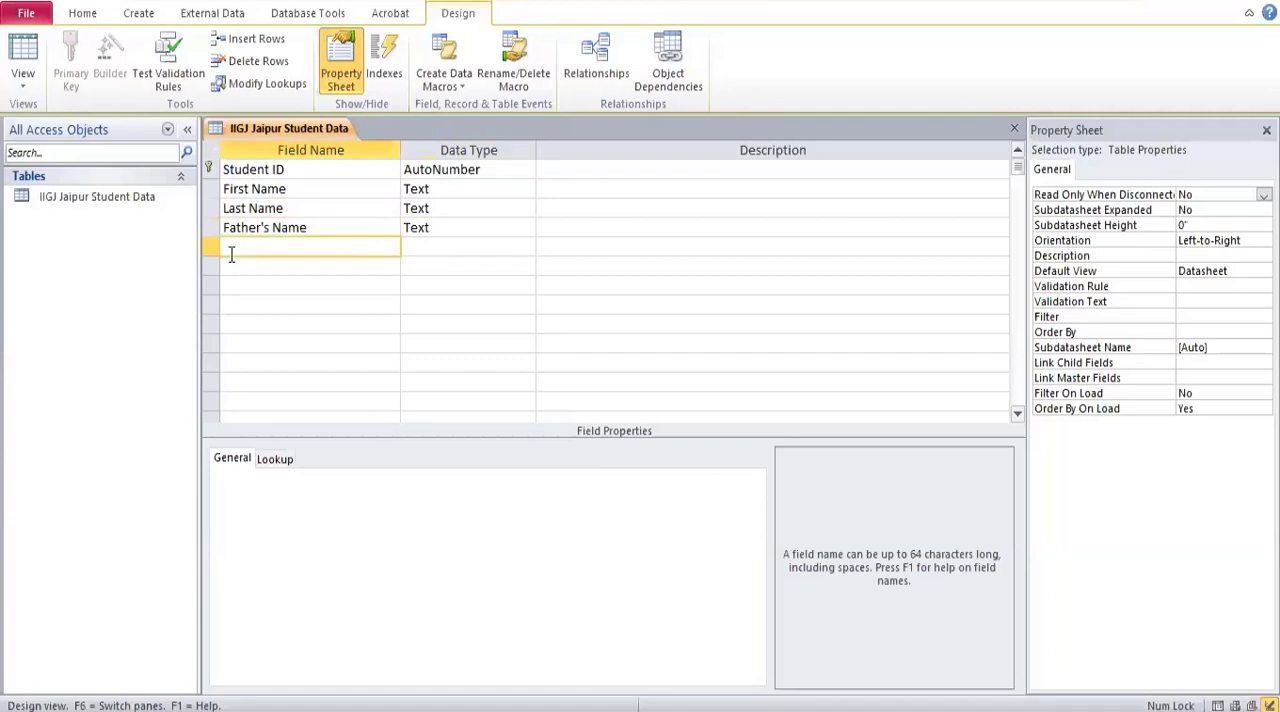
pyautogui.write('Date of Birth')
pyautogui.click(430, 249)
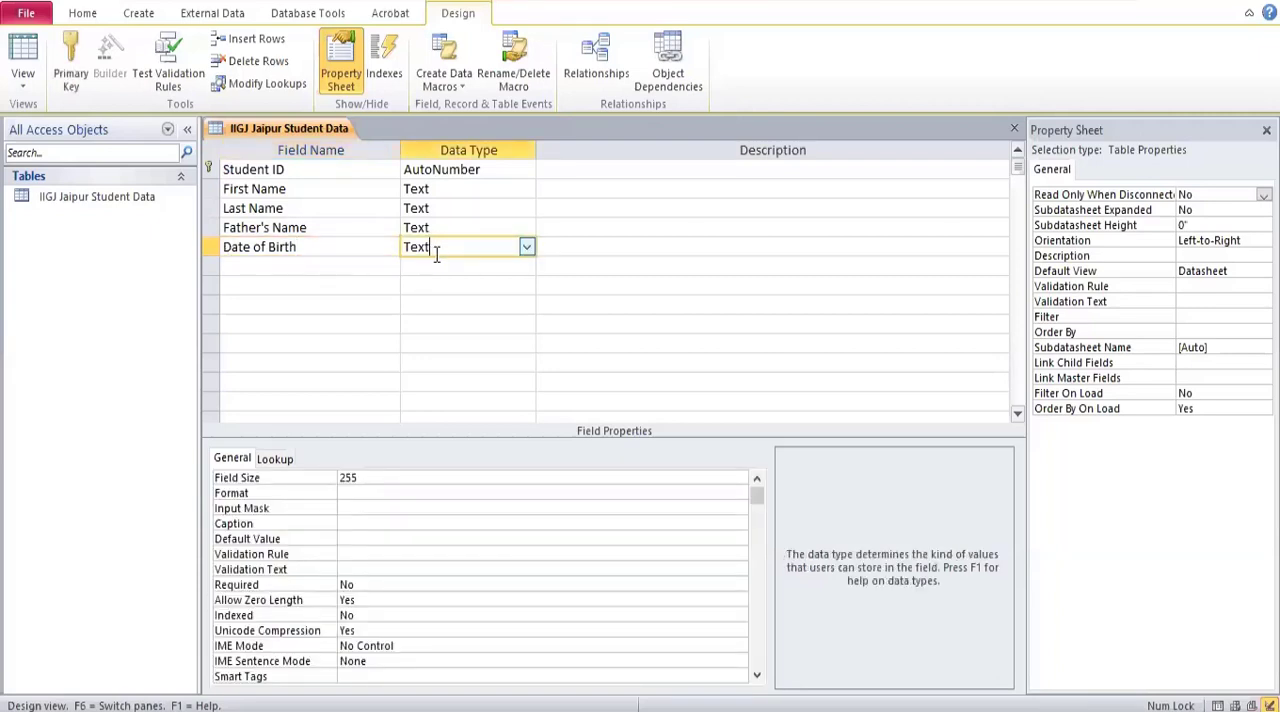
pyautogui.click(527, 247)
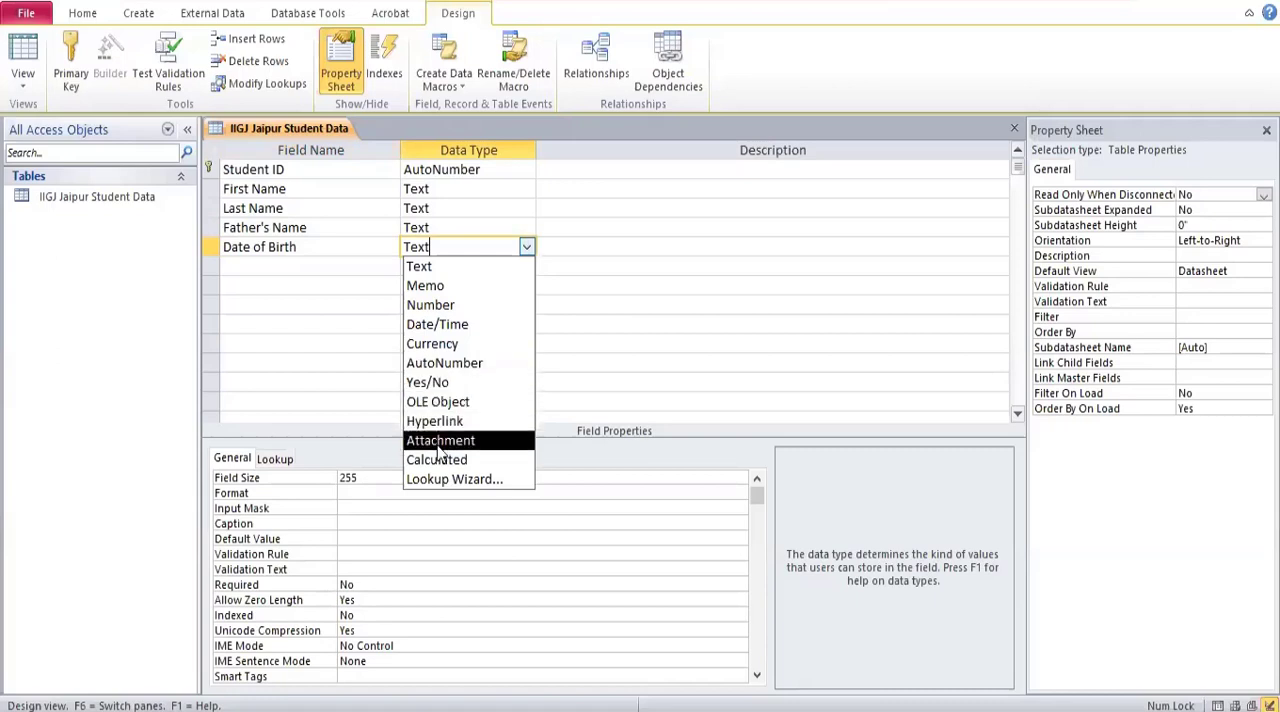
pyautogui.click(476, 326)
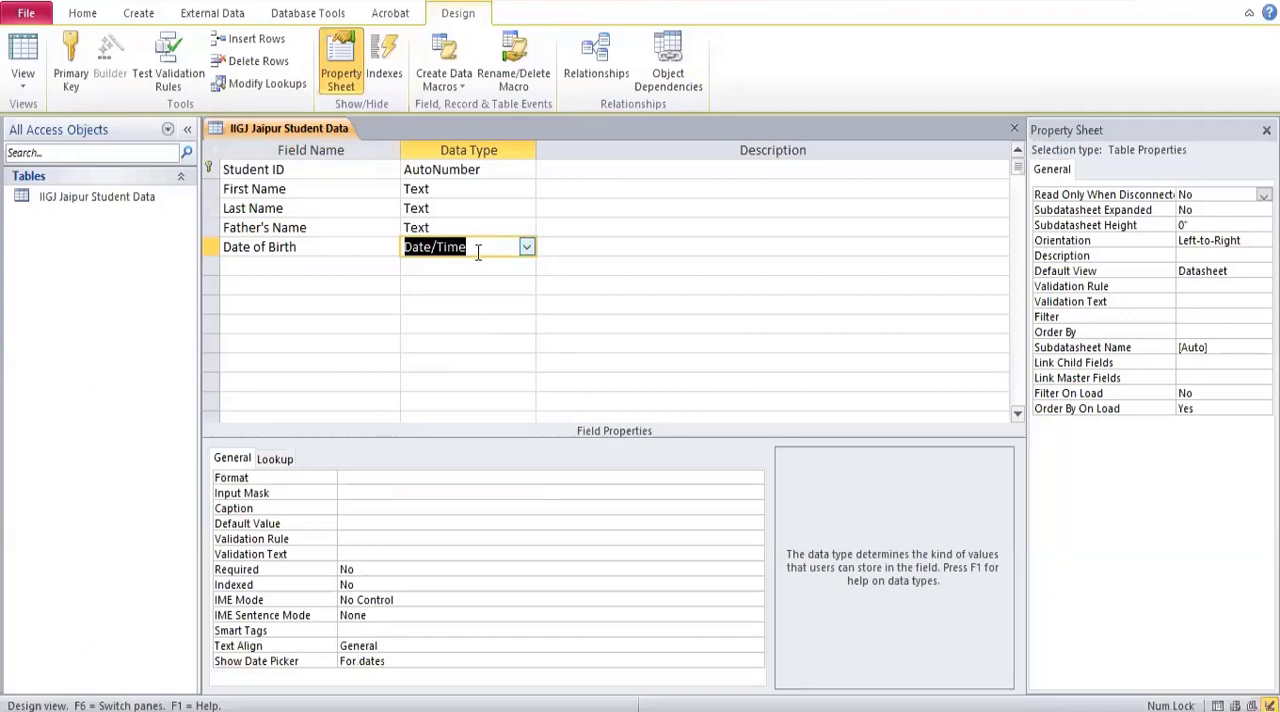
# Try to add a field named "Aadhar No." below Date of Birth.
pyautogui.click(318, 268)
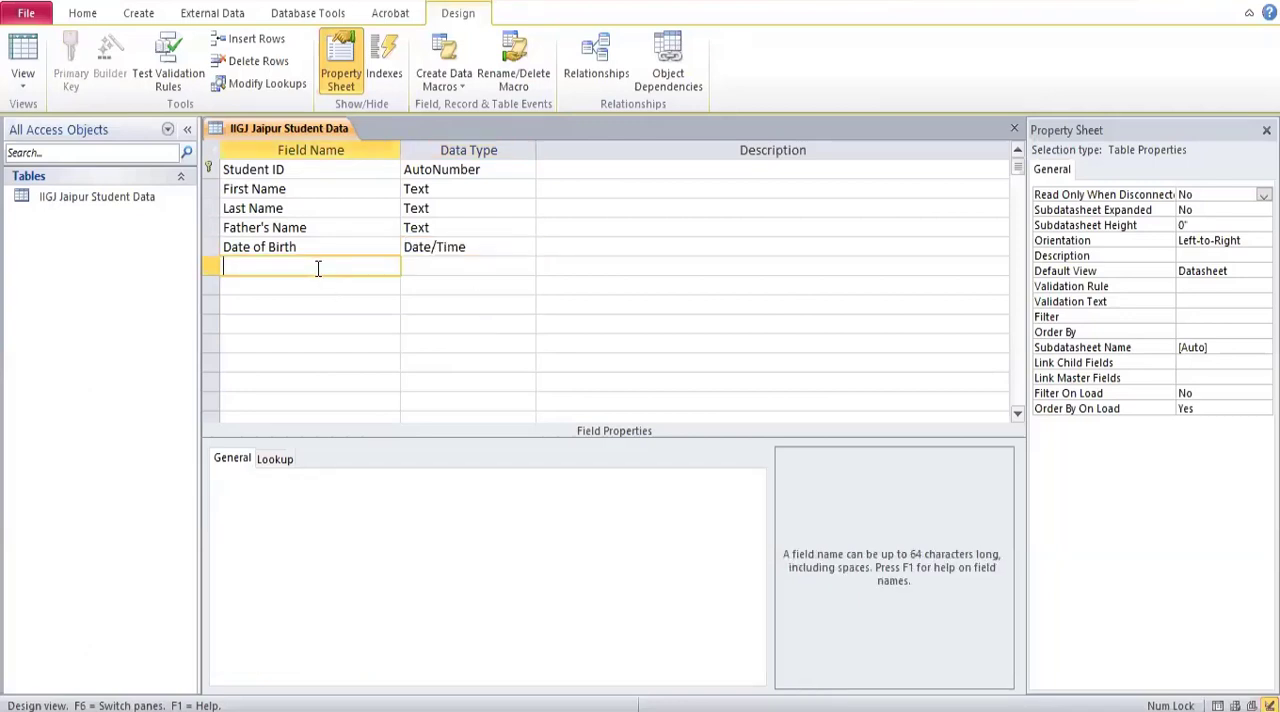
pyautogui.write('Aadhar No.')
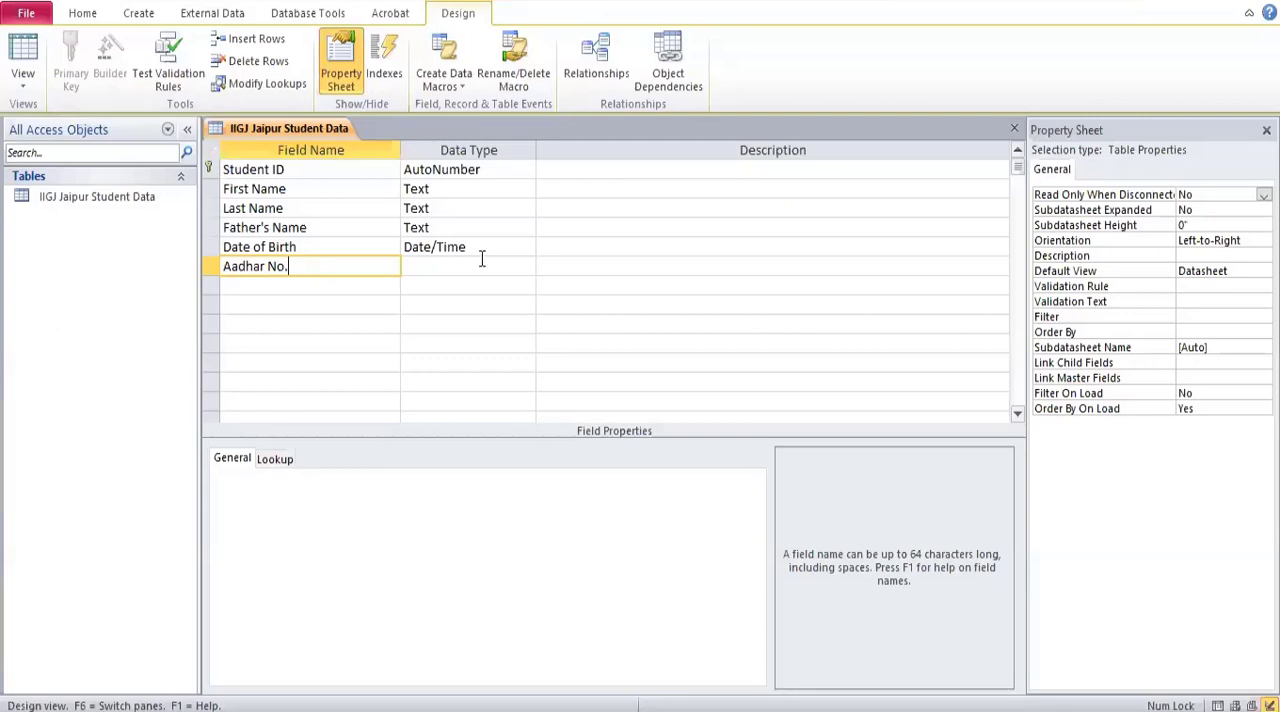
pyautogui.click(471, 270)
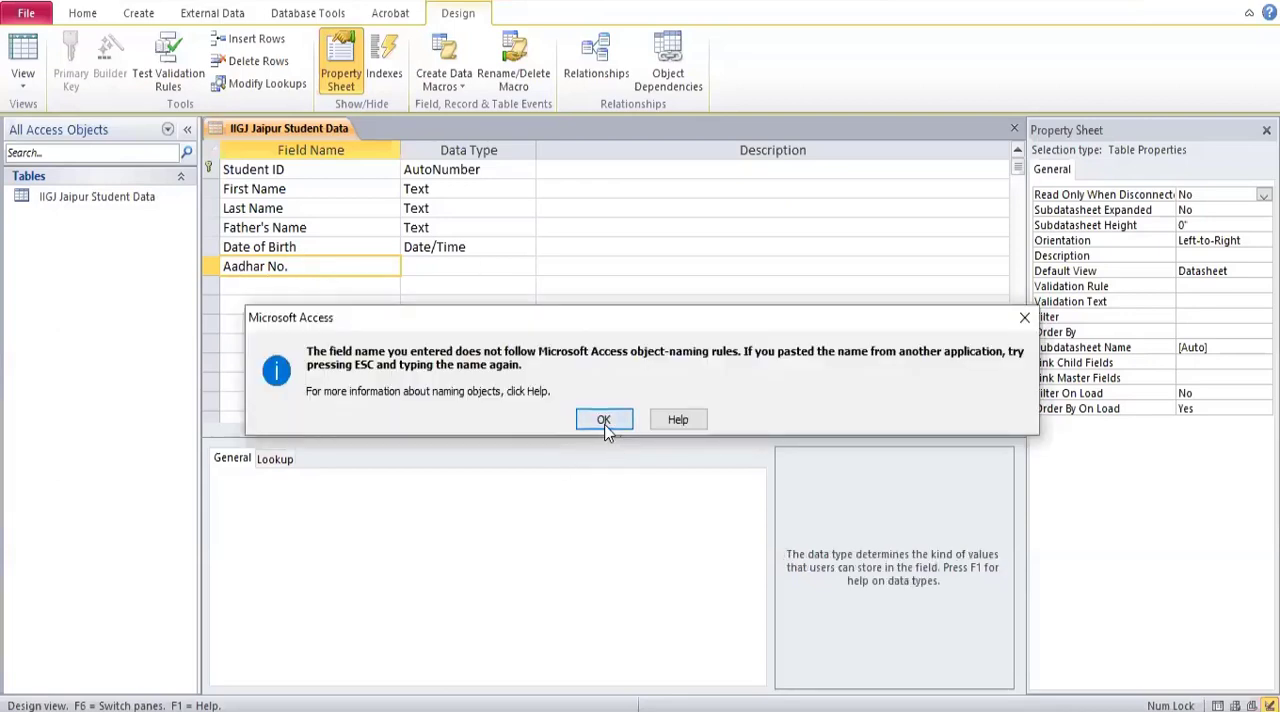
pyautogui.click(604, 420)
pyautogui.click(523, 263)
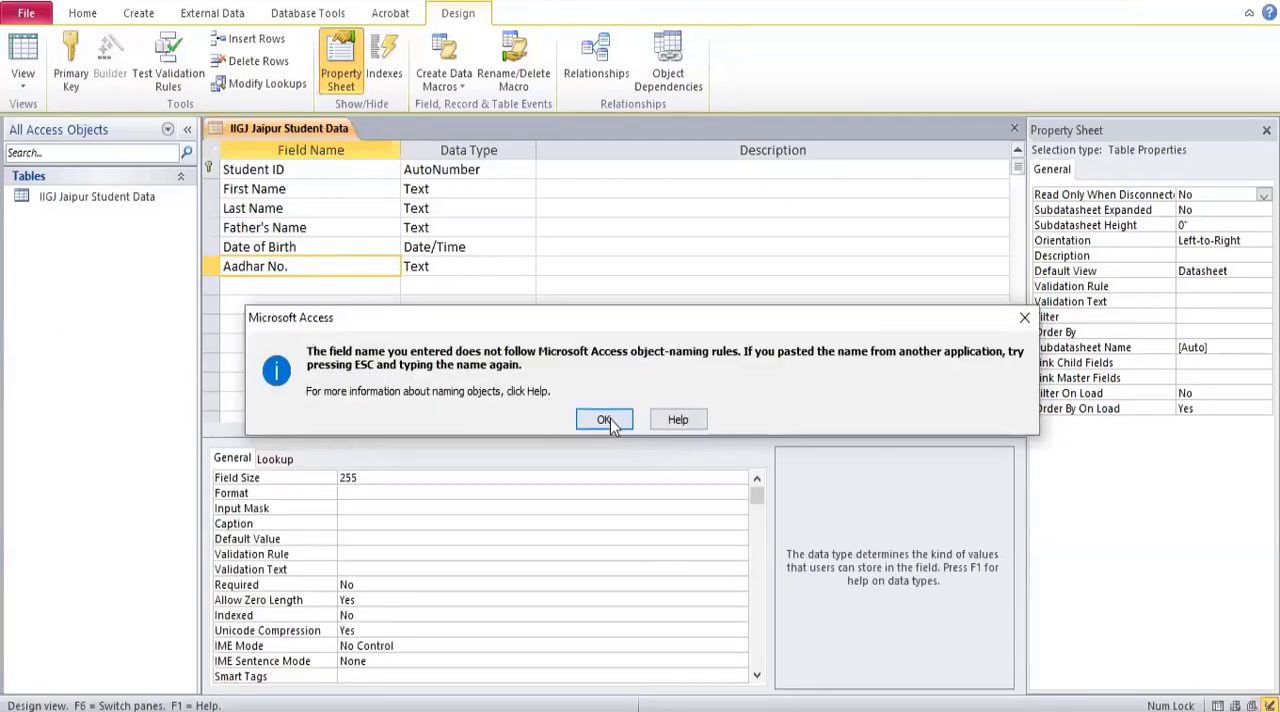
pyautogui.click(606, 420)
pyautogui.click(503, 270)
pyautogui.press('Return')
# Shorten the new field's name to Aadhar and set its data type to Number.
pyautogui.press('BackSpace')
pyautogui.press('BackSpace')
pyautogui.press('BackSpace')
pyautogui.click(444, 270)
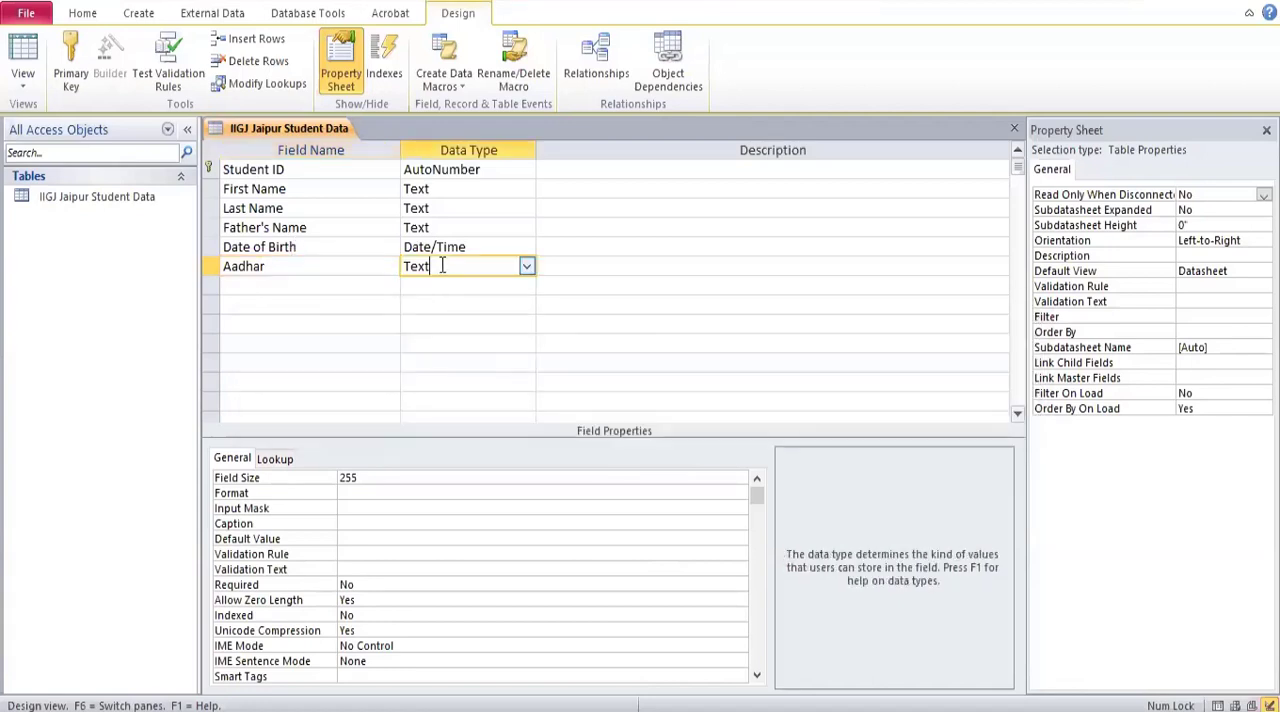
pyautogui.click(527, 268)
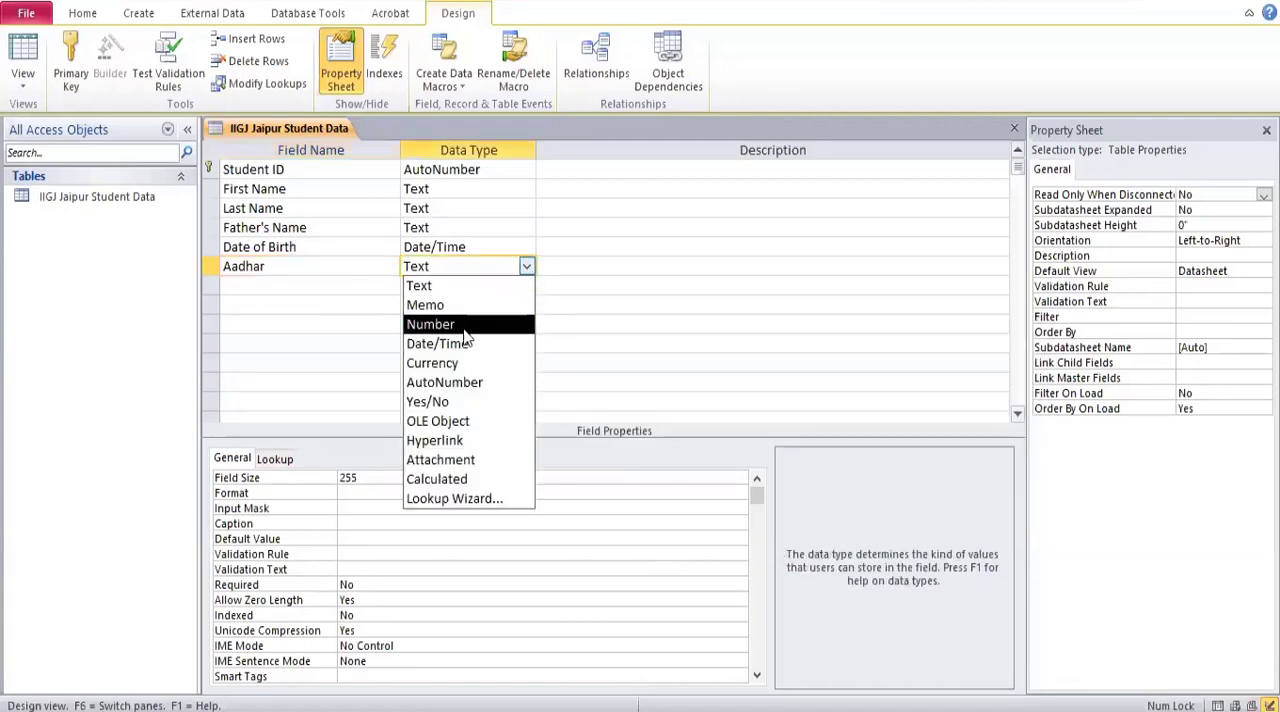
pyautogui.click(466, 338)
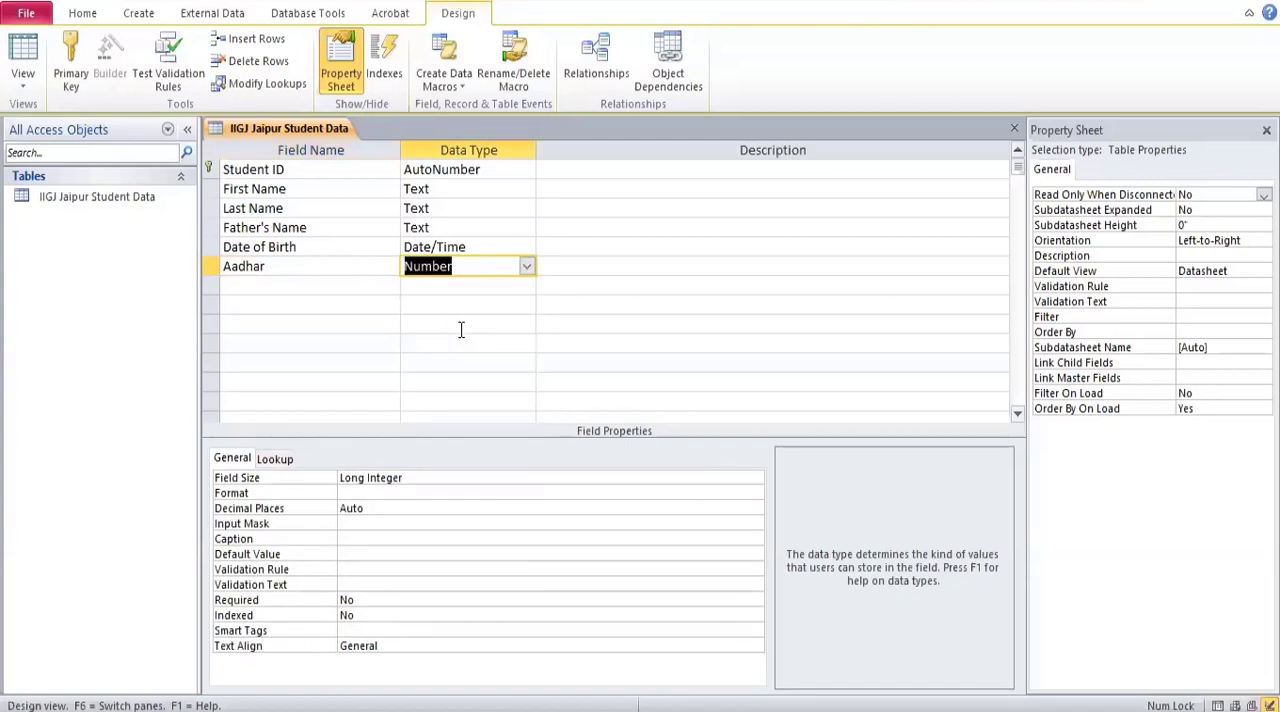
# Add Gender and Address fields below Aadhar, both with the Text data type.
pyautogui.click(359, 285)
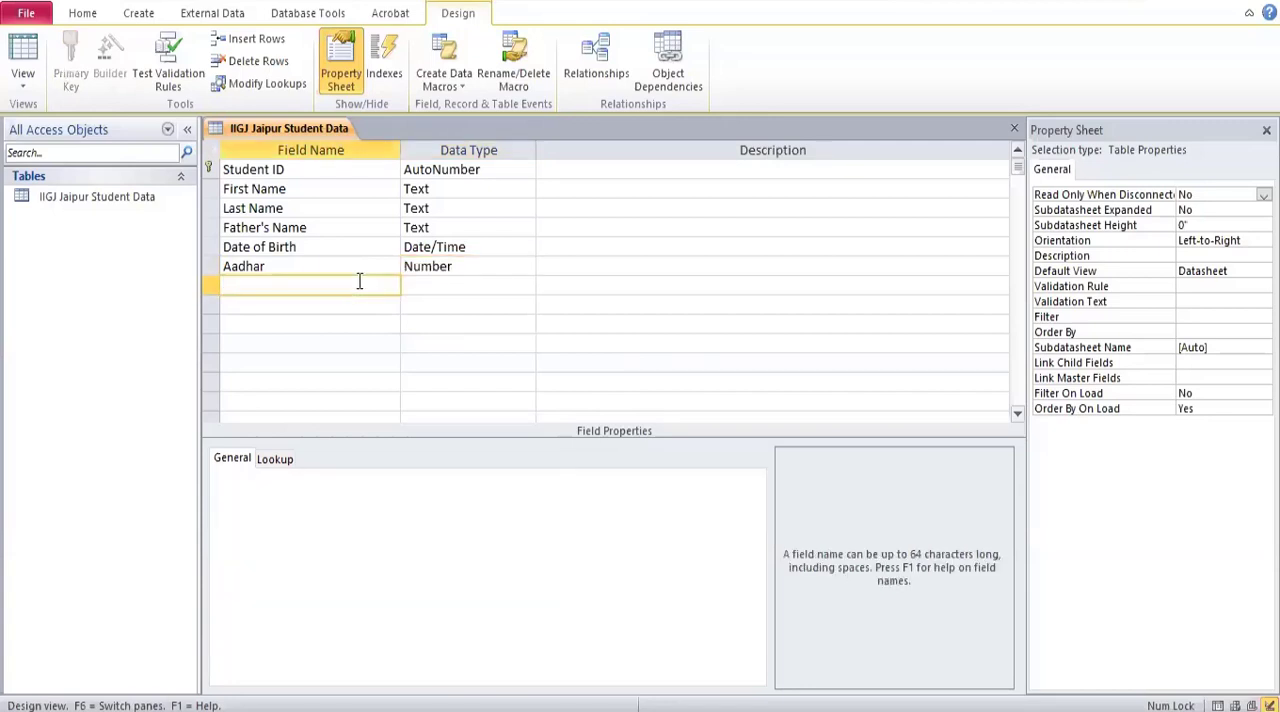
pyautogui.write('Gender')
pyautogui.click(417, 285)
pyautogui.click(286, 306)
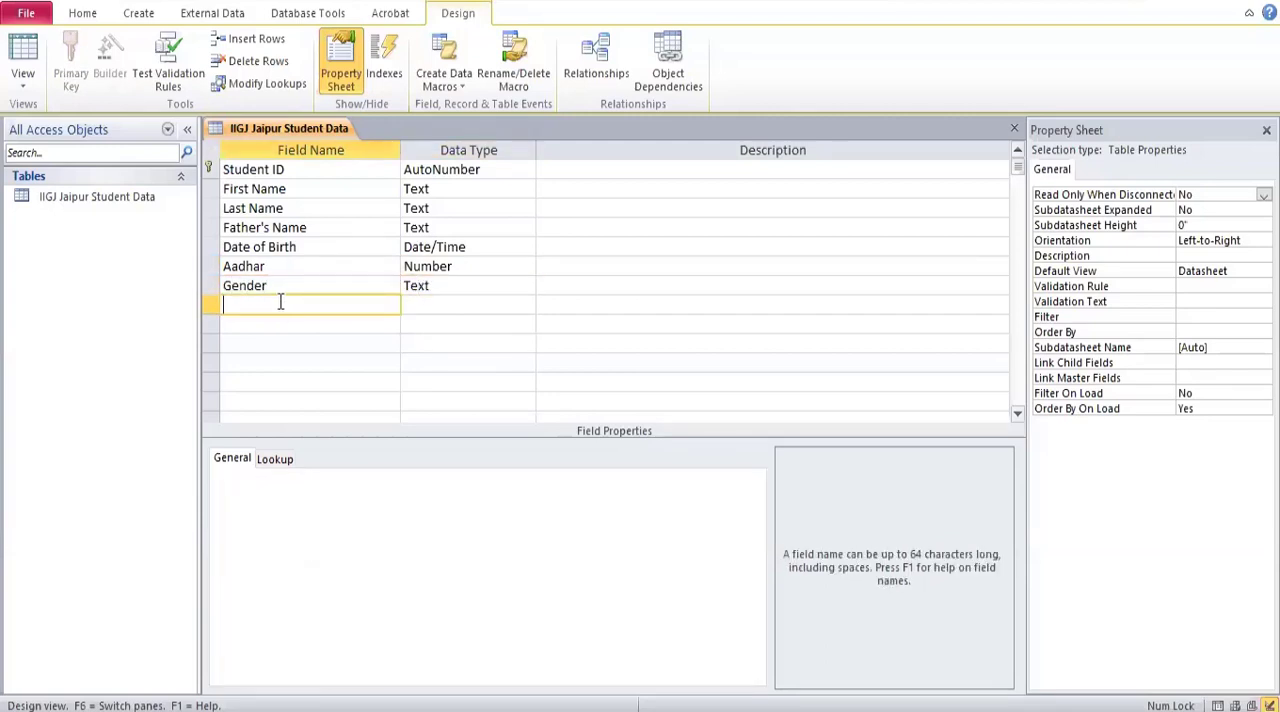
pyautogui.write('Address')
pyautogui.click(420, 306)
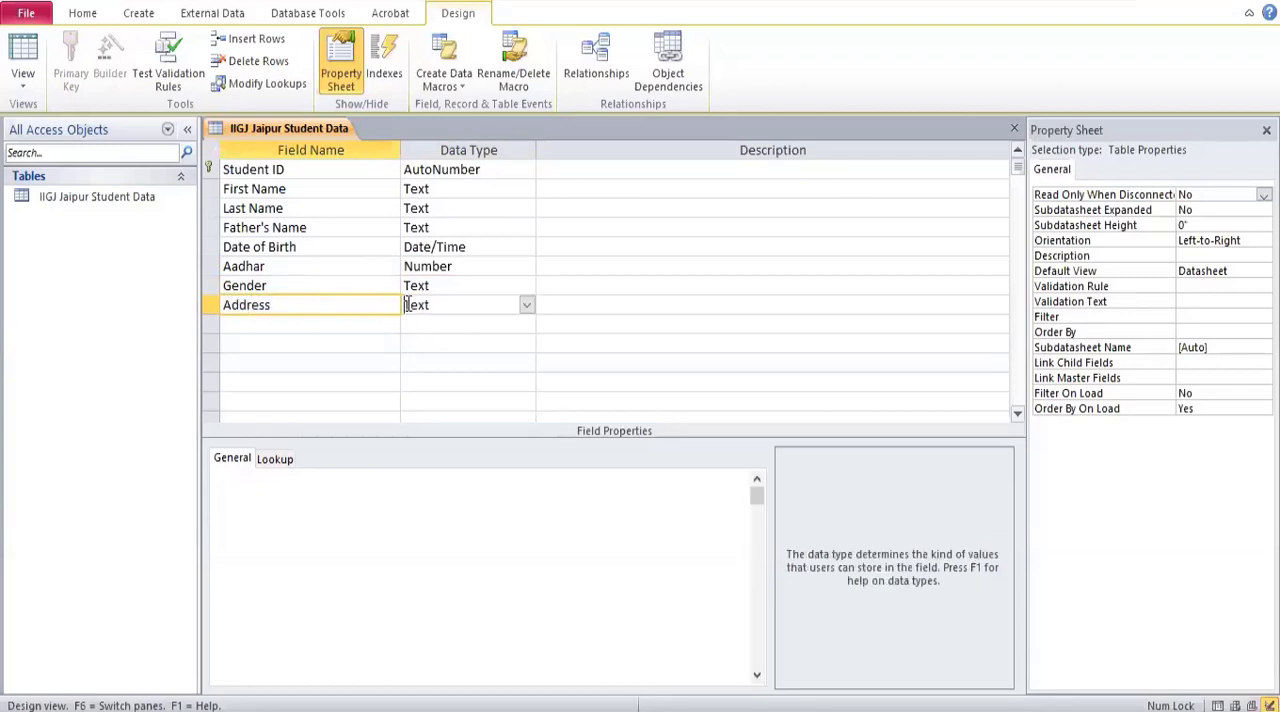
# Add a City field with the Text data type and a Phone field with the Number data type.
pyautogui.click(362, 328)
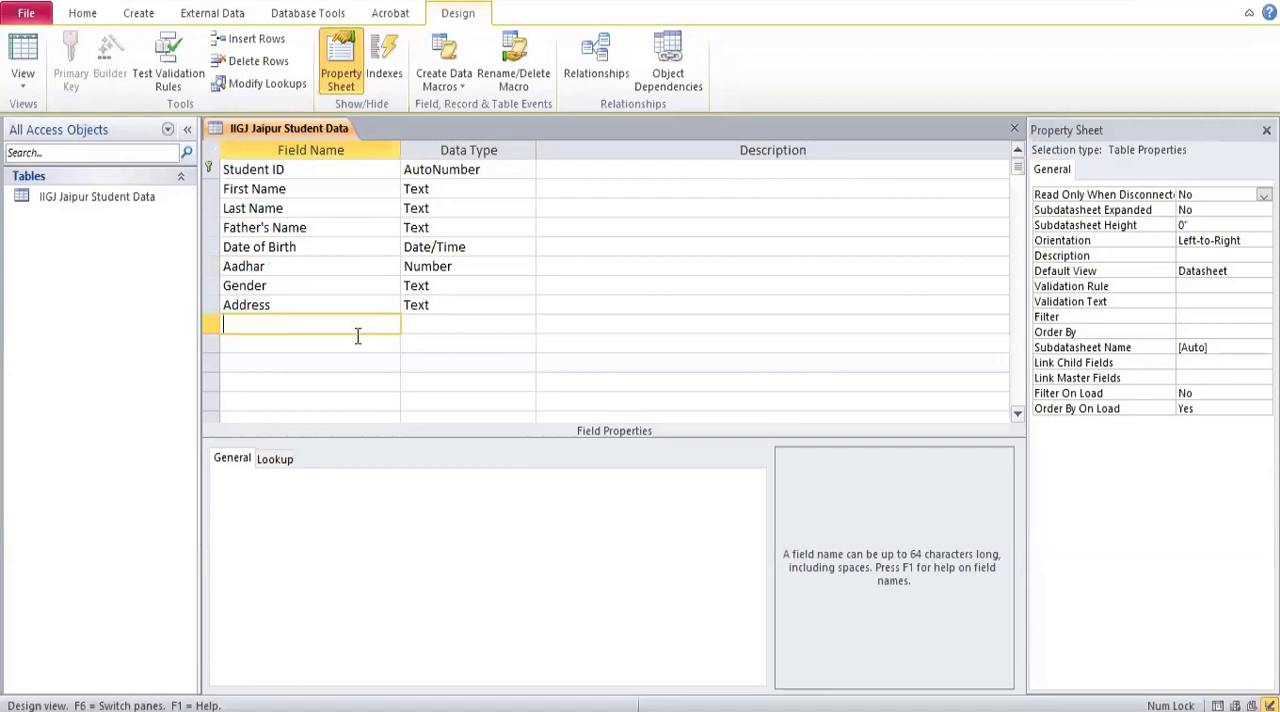
pyautogui.write('City')
pyautogui.click(406, 328)
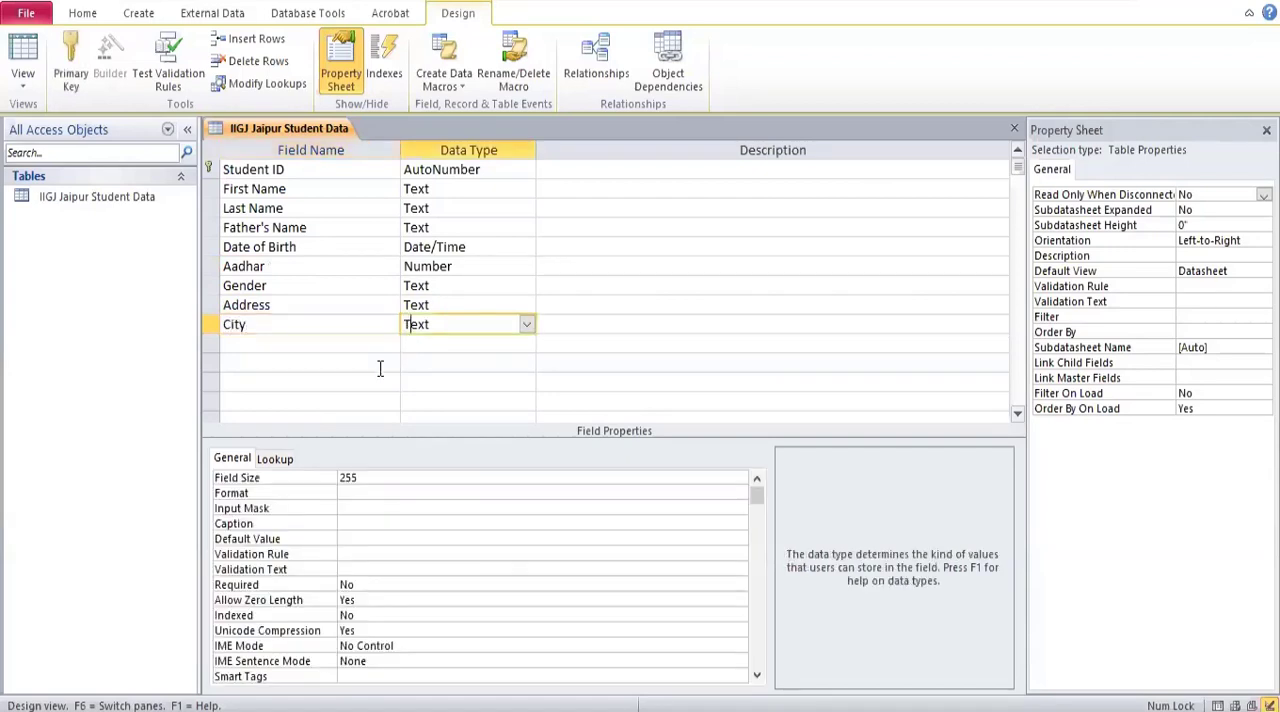
pyautogui.click(342, 342)
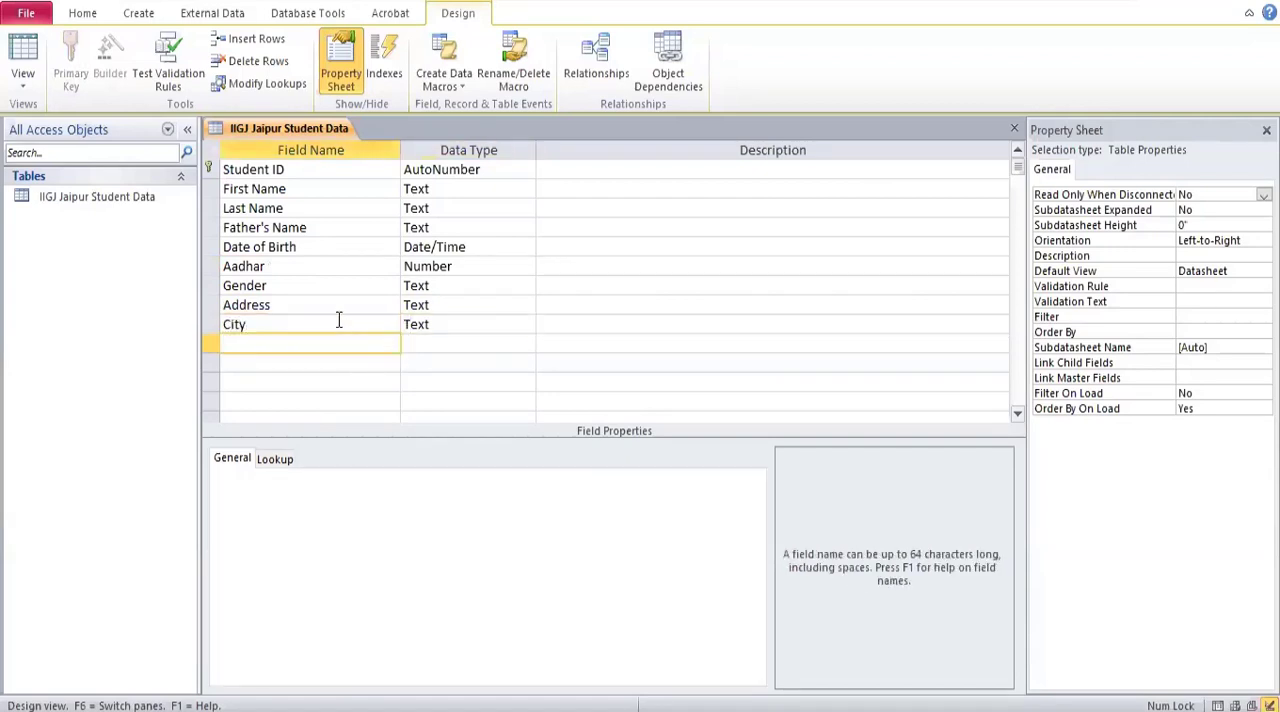
pyautogui.write('Phone')
pyautogui.click(462, 344)
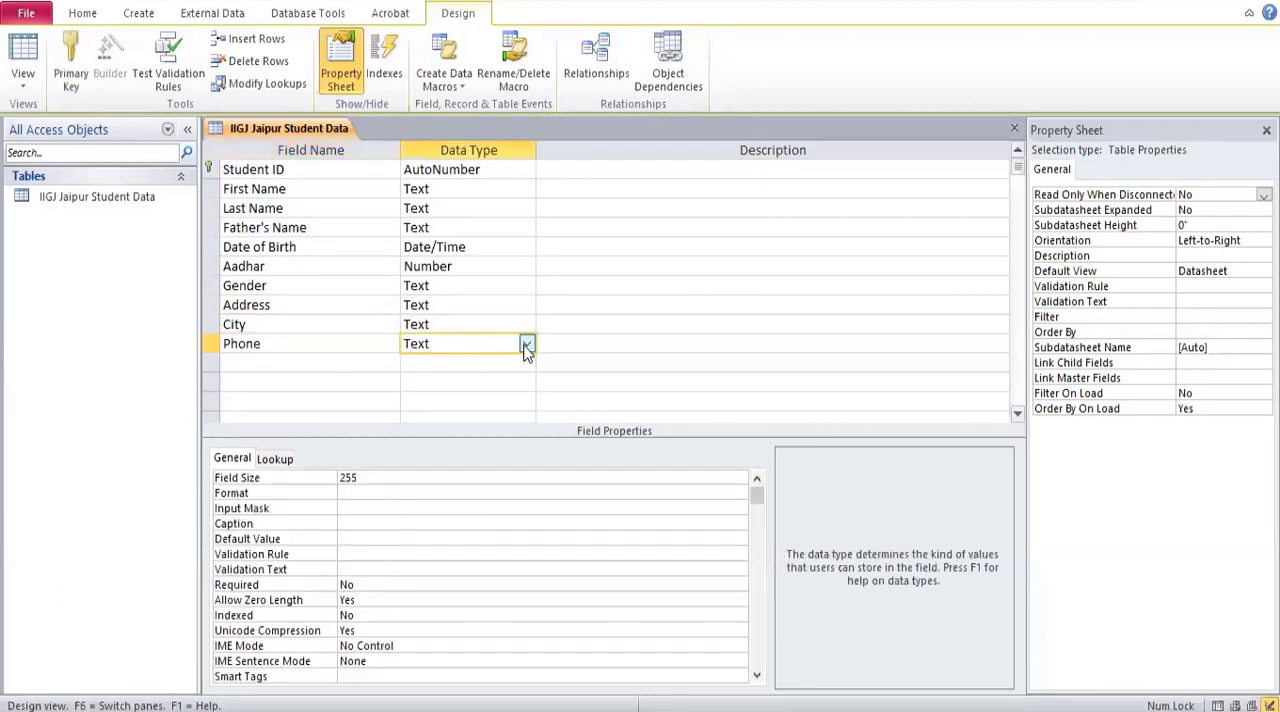
pyautogui.click(524, 343)
pyautogui.click(494, 401)
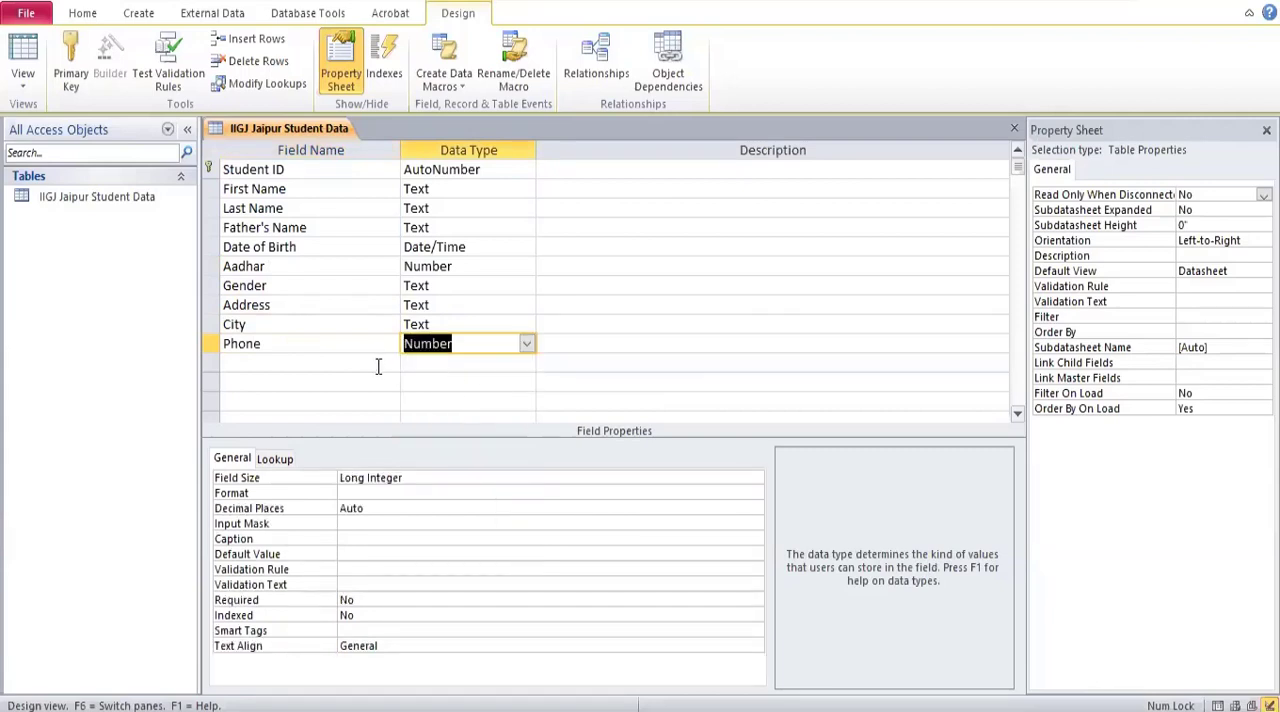
# Add an Email ID field below Phone and set its data type to Hyperlink.
pyautogui.click(378, 366)
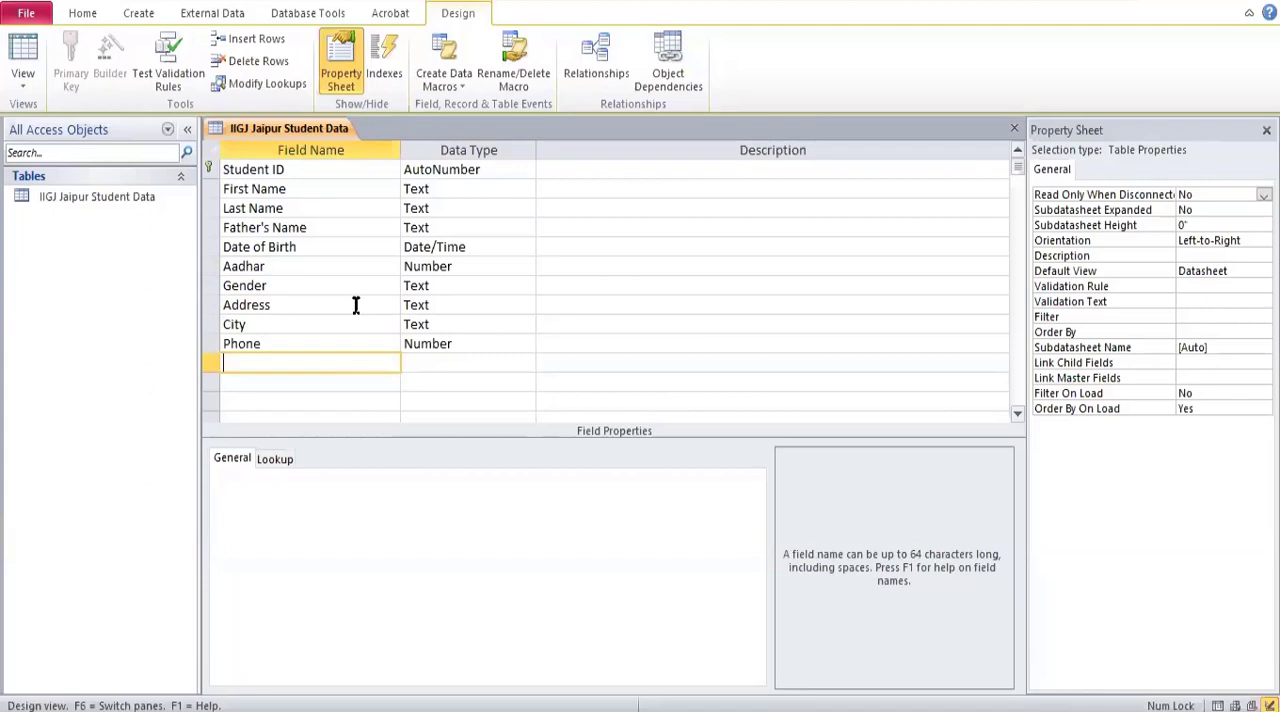
pyautogui.write('Email ID')
pyautogui.click(430, 365)
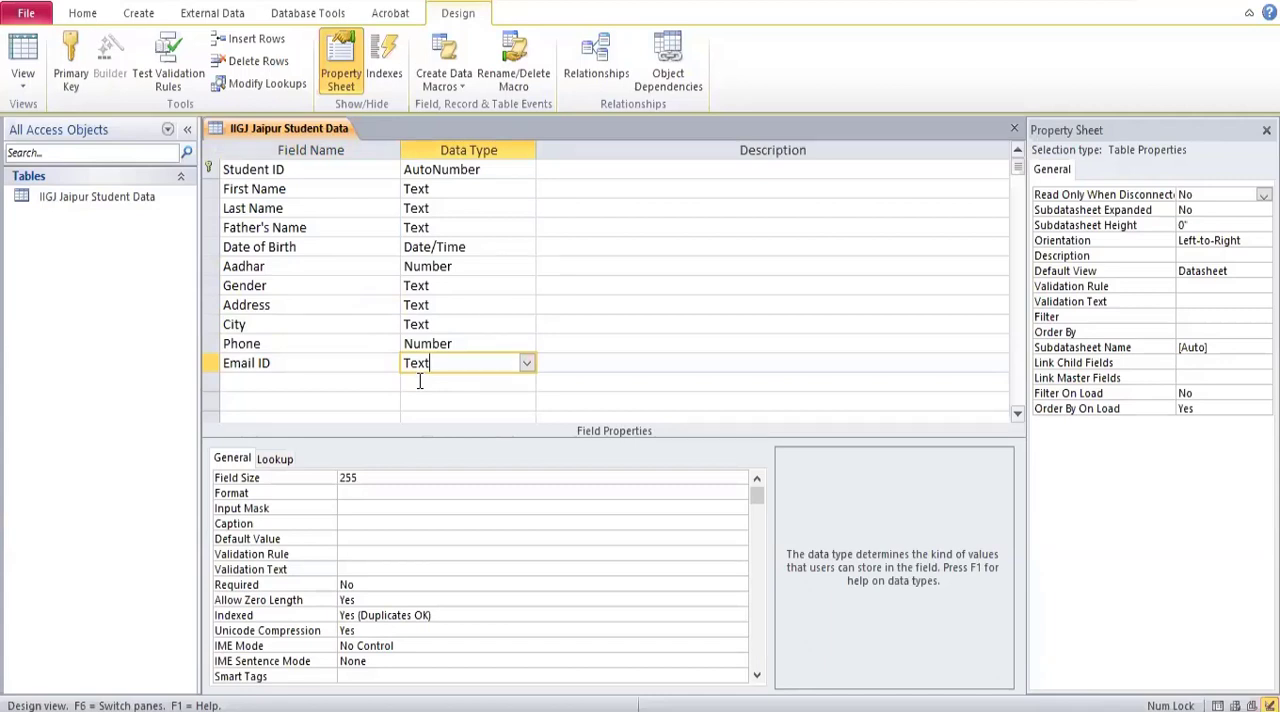
pyautogui.click(526, 363)
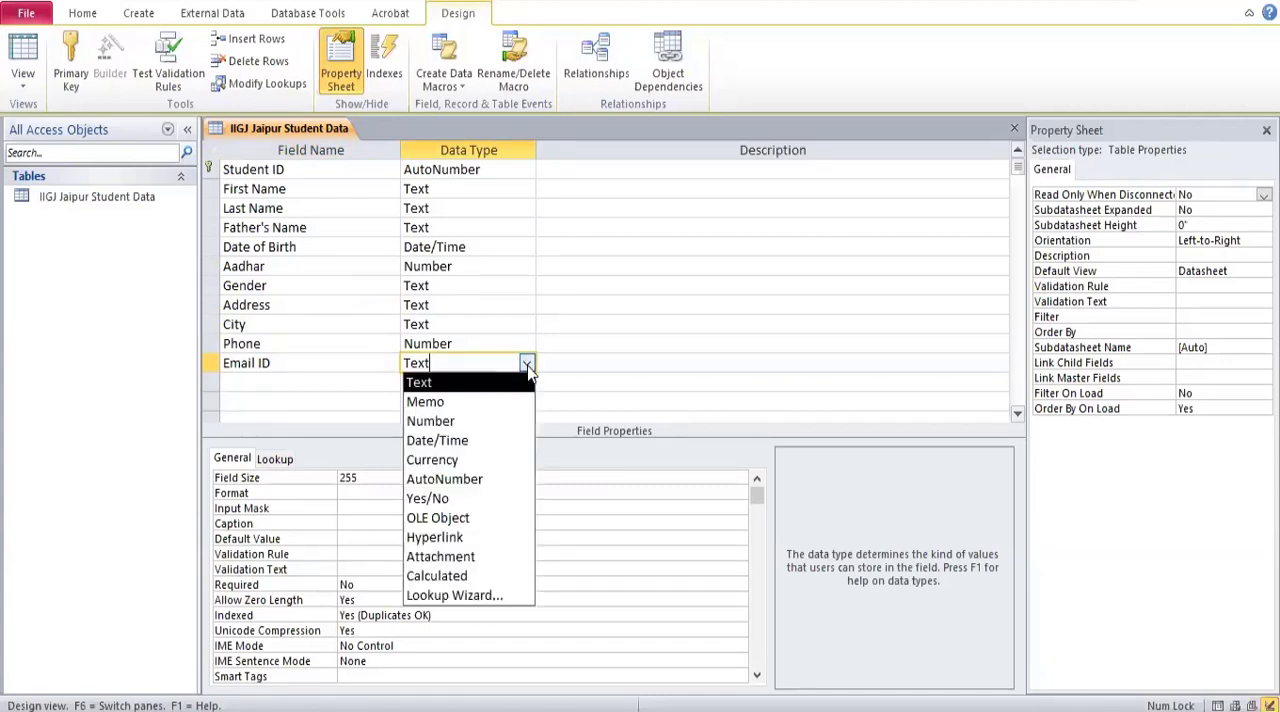
pyautogui.click(477, 539)
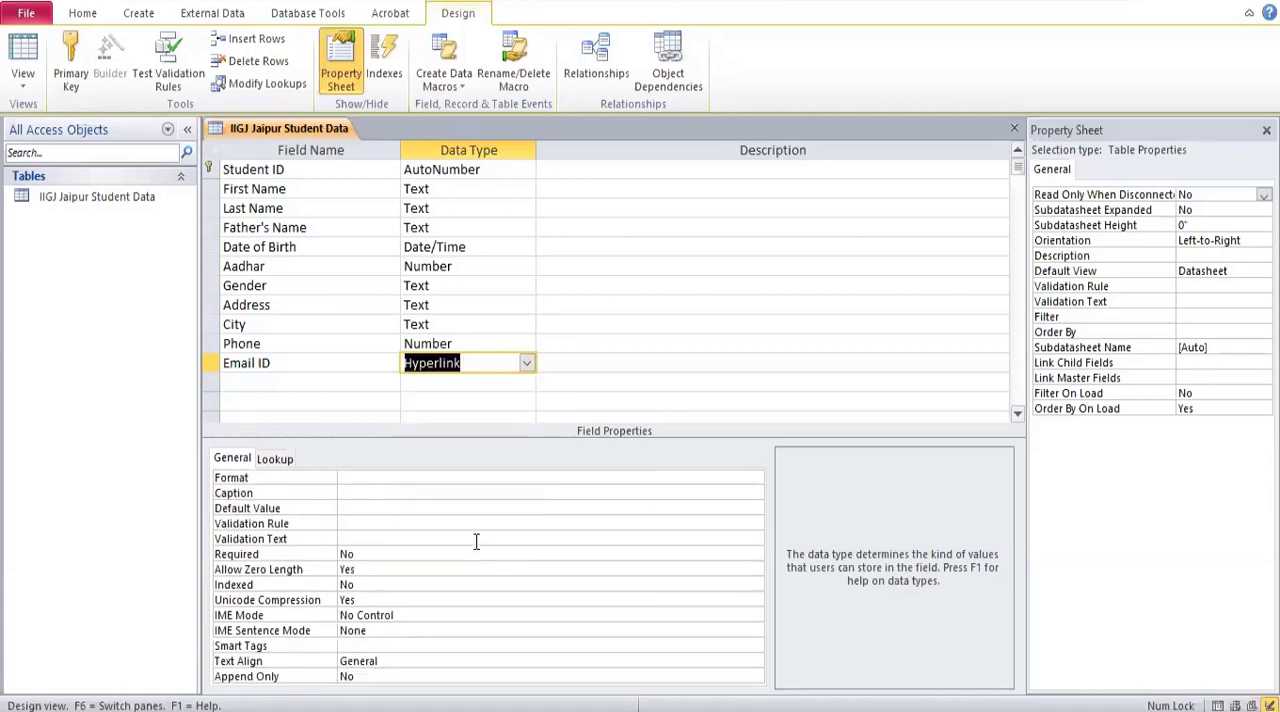
# Add a Photo field below Email ID and set its data type to Attachment.
pyautogui.click(237, 388)
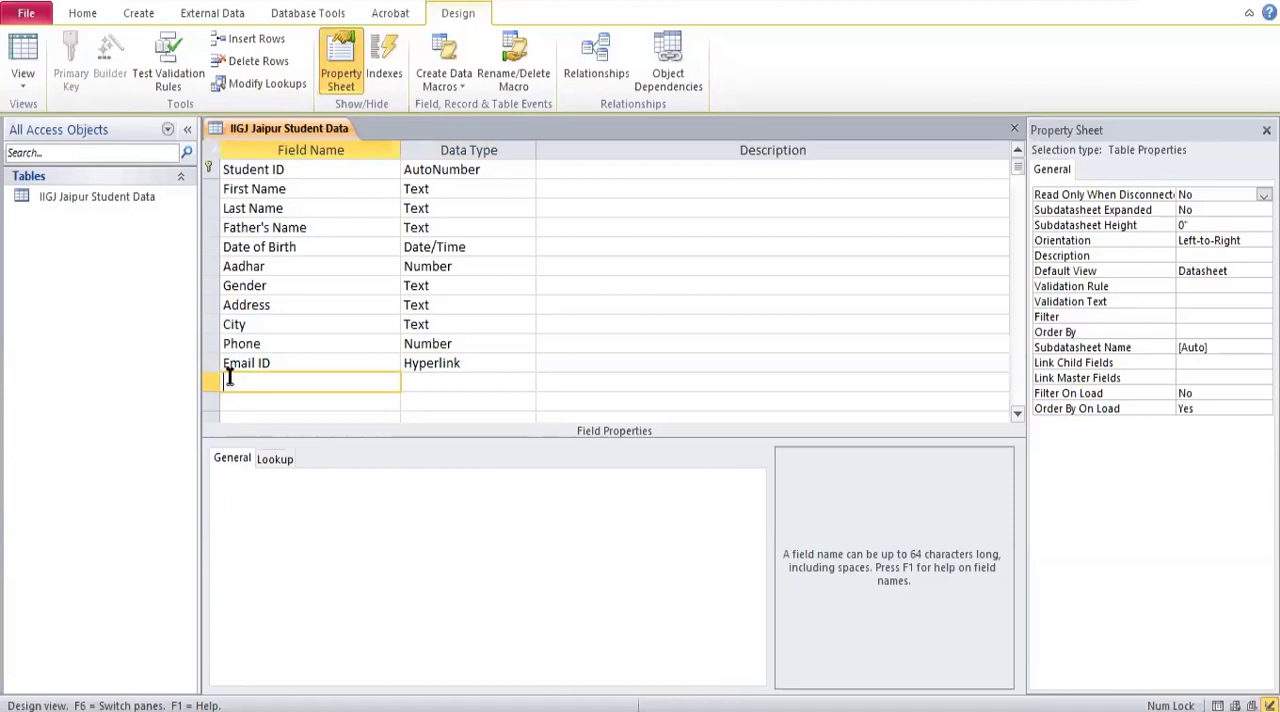
pyautogui.write('Photo')
pyautogui.click(464, 388)
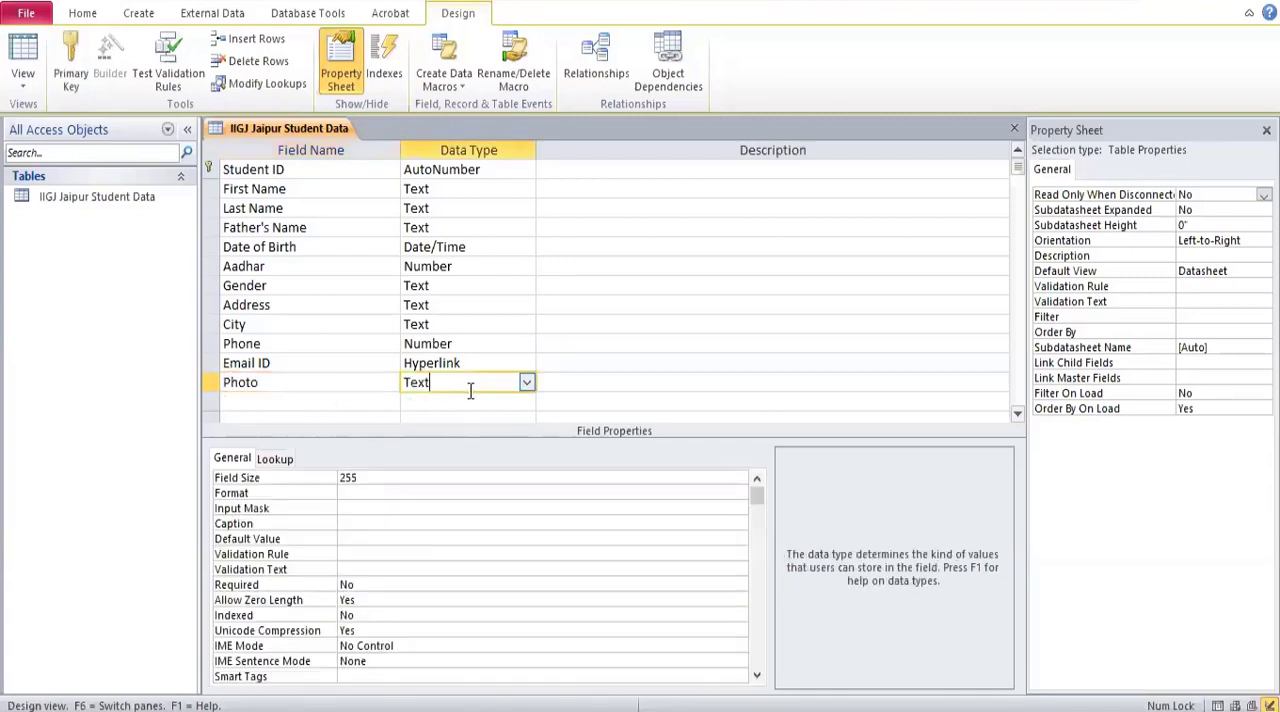
pyautogui.click(526, 383)
pyautogui.click(527, 382)
pyautogui.click(527, 382)
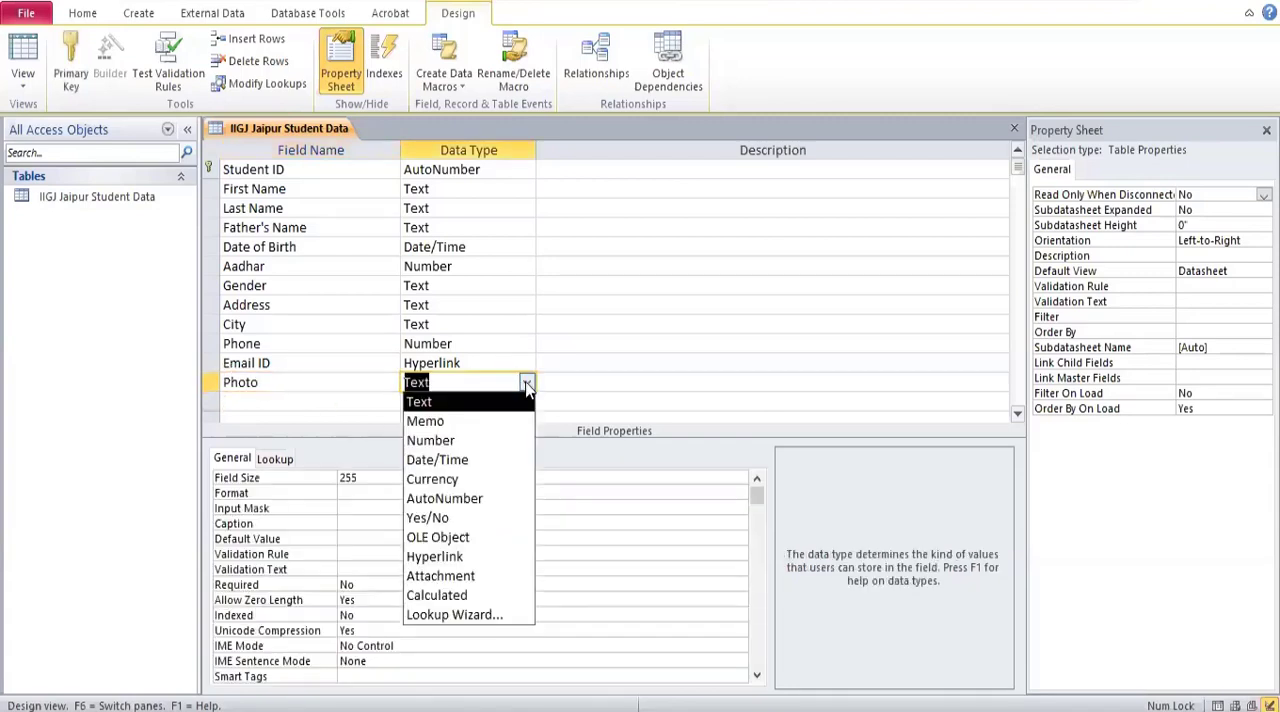
pyautogui.click(447, 578)
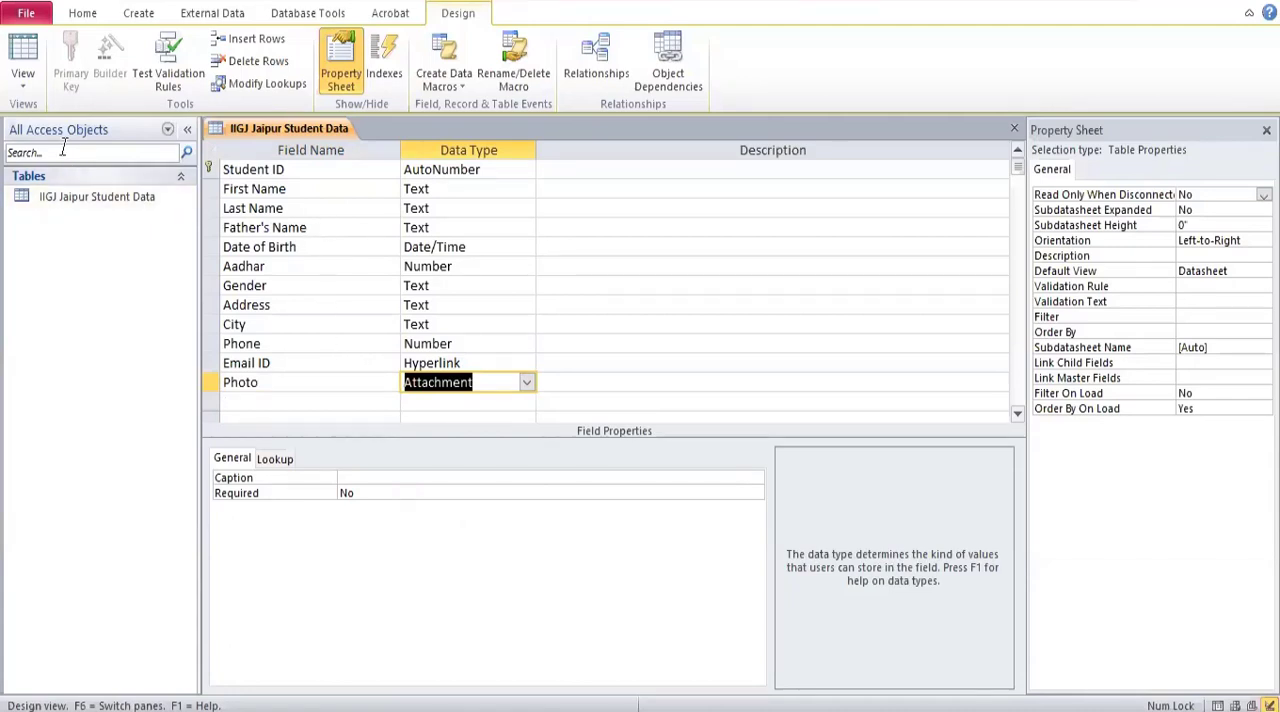
# Switch the student table to Datasheet View, saving the table design.
pyautogui.click(20, 85)
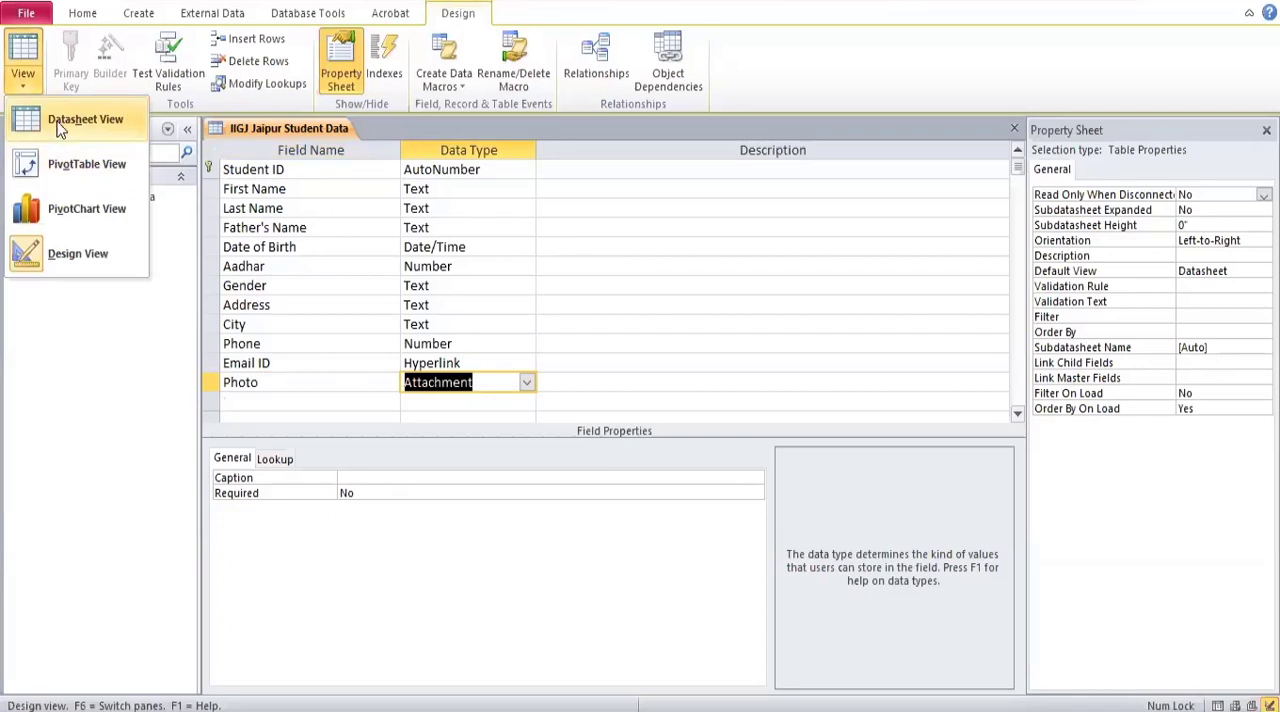
pyautogui.click(85, 120)
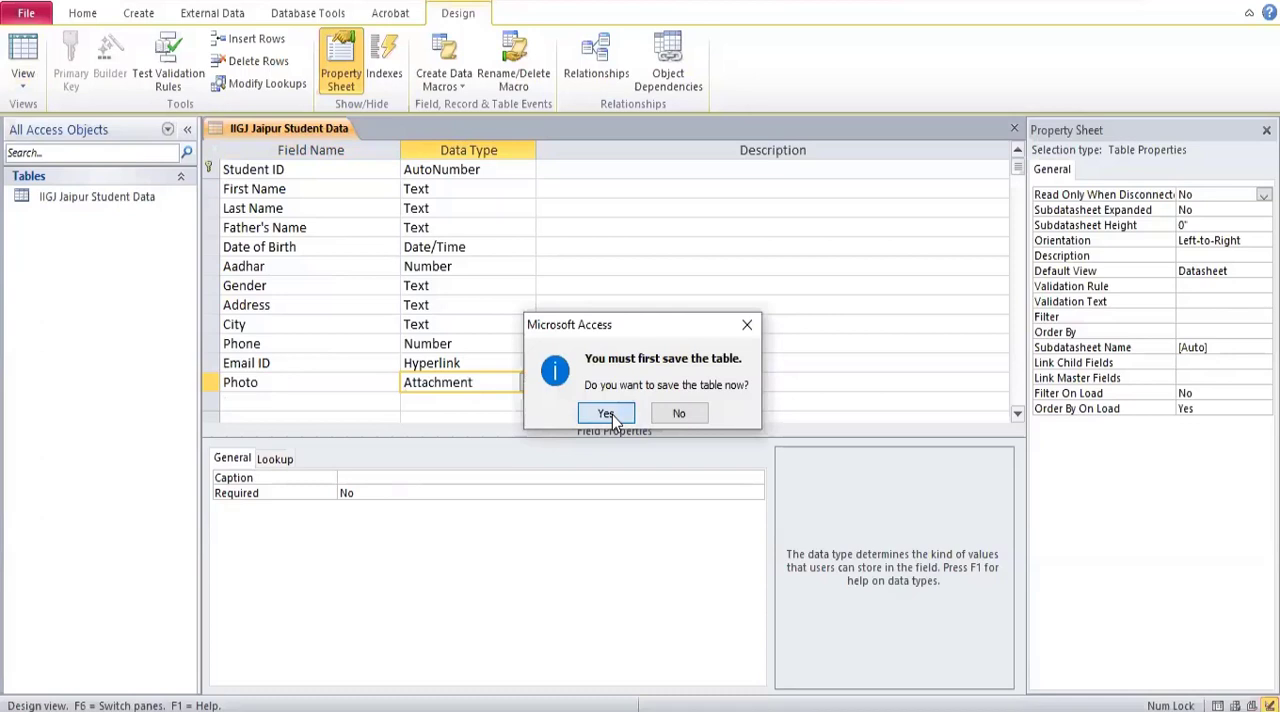
pyautogui.click(607, 413)
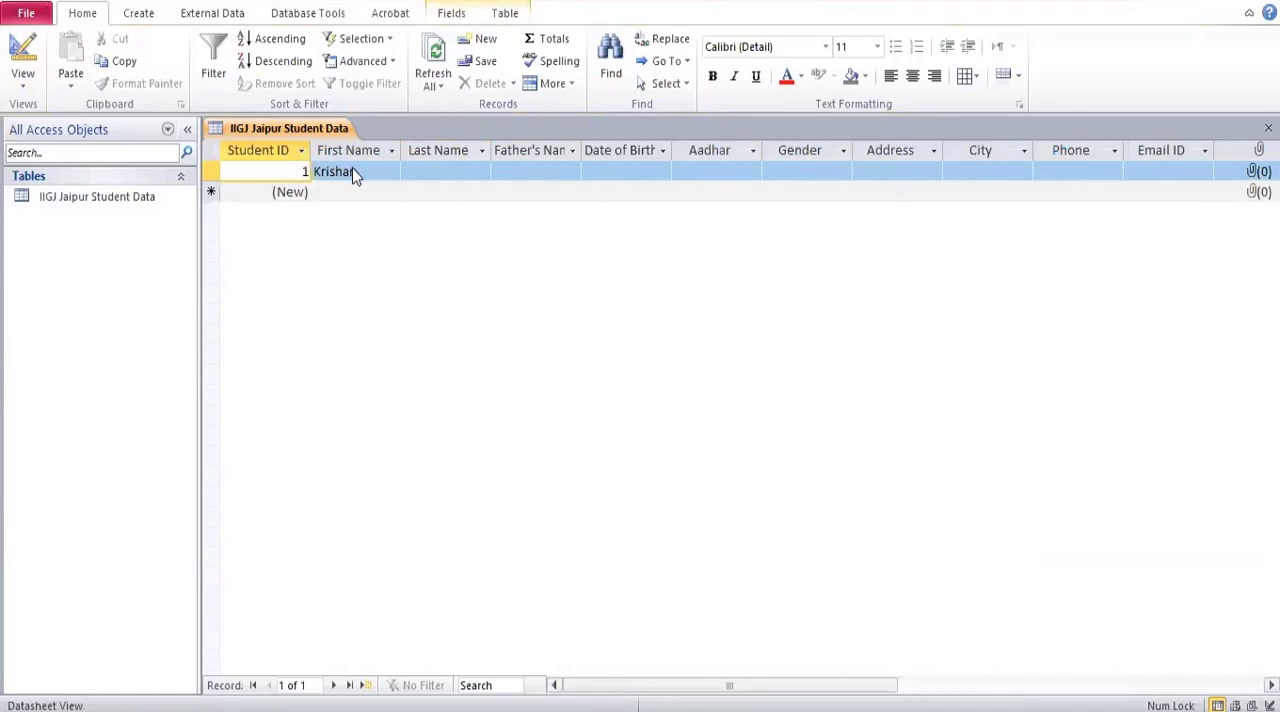
# Enter the student's last name and father's name in the first record.
pyautogui.click(420, 171)
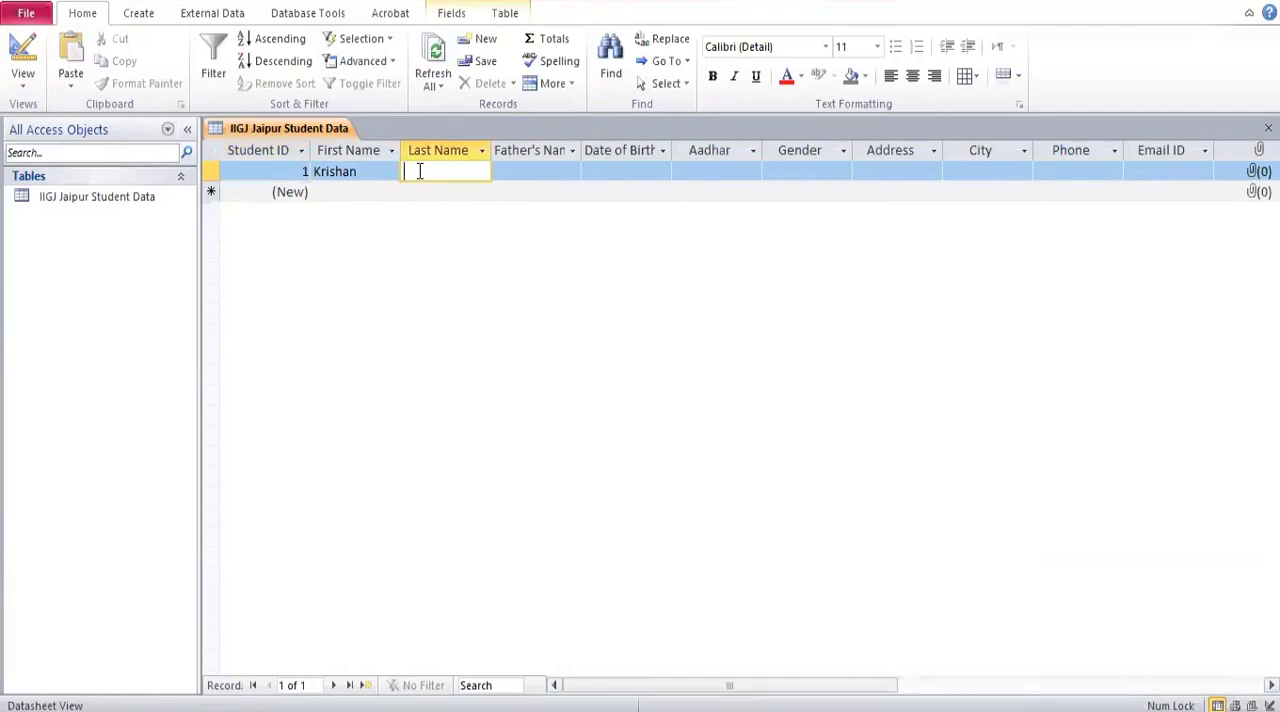
pyautogui.press('Escape')
pyautogui.click(531, 171)
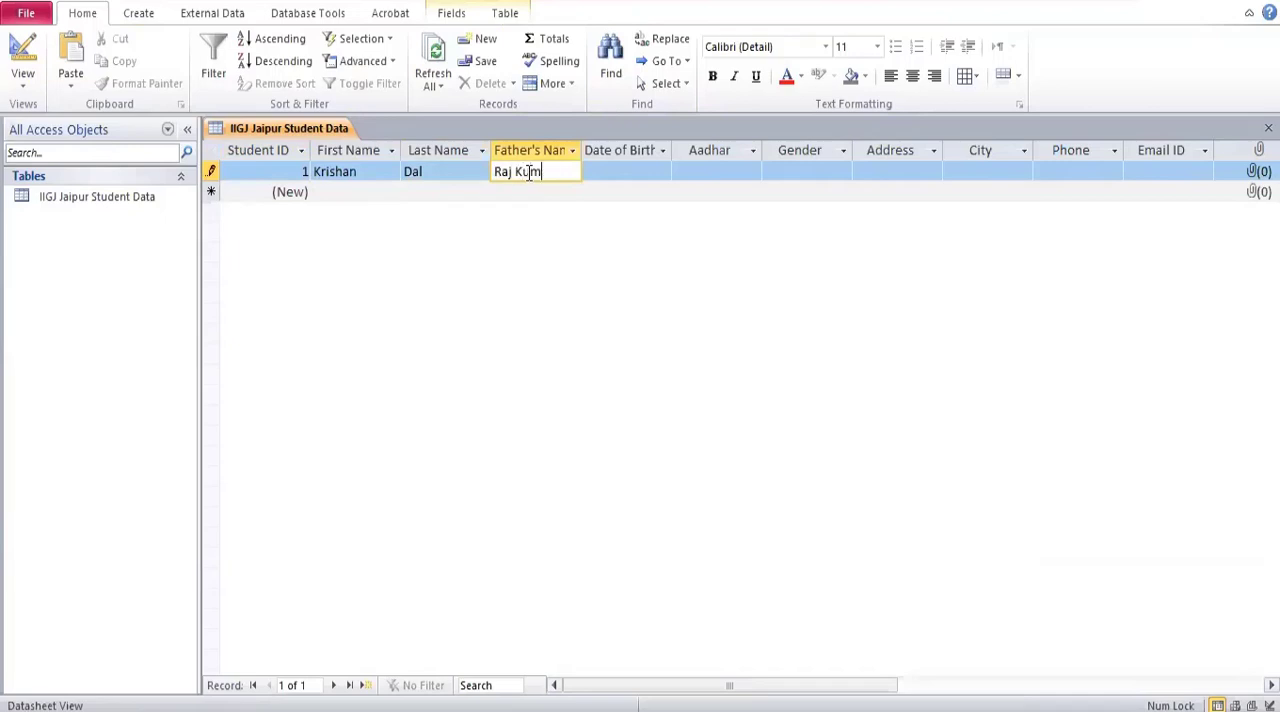
# Pick a date of birth for the first record from an earlier month in the date picker calendar.
pyautogui.click(606, 171)
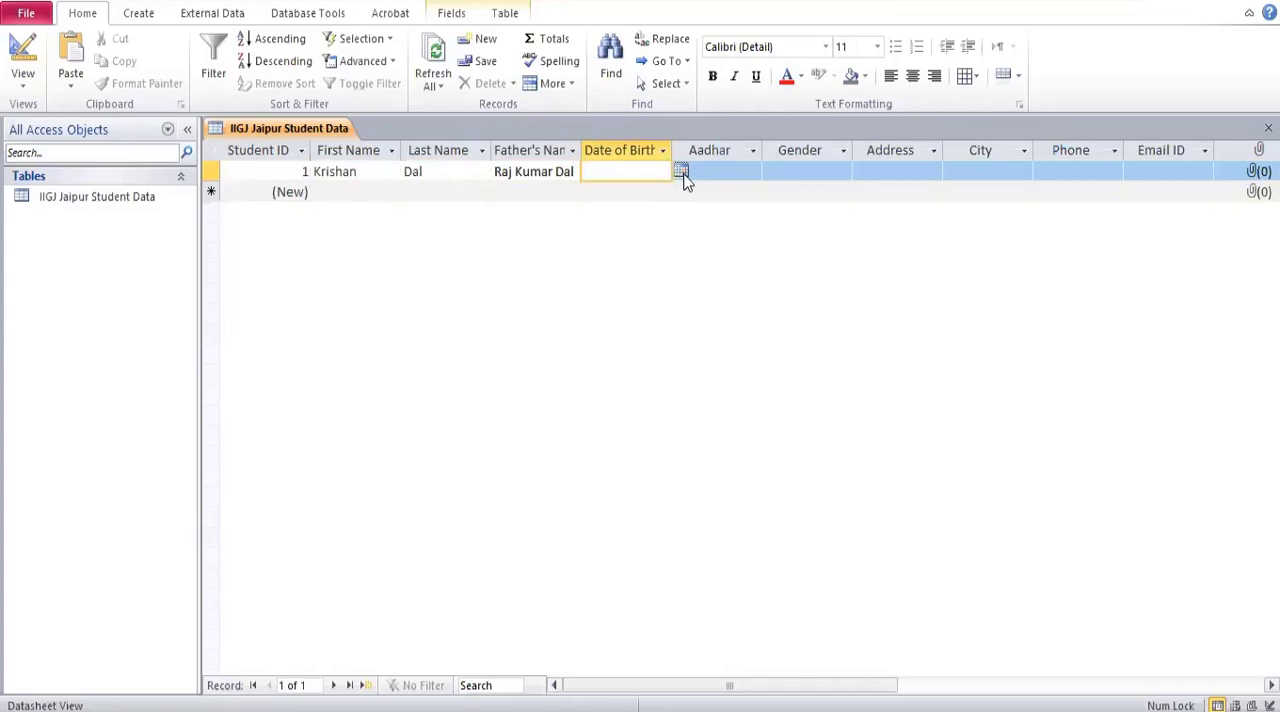
pyautogui.click(681, 172)
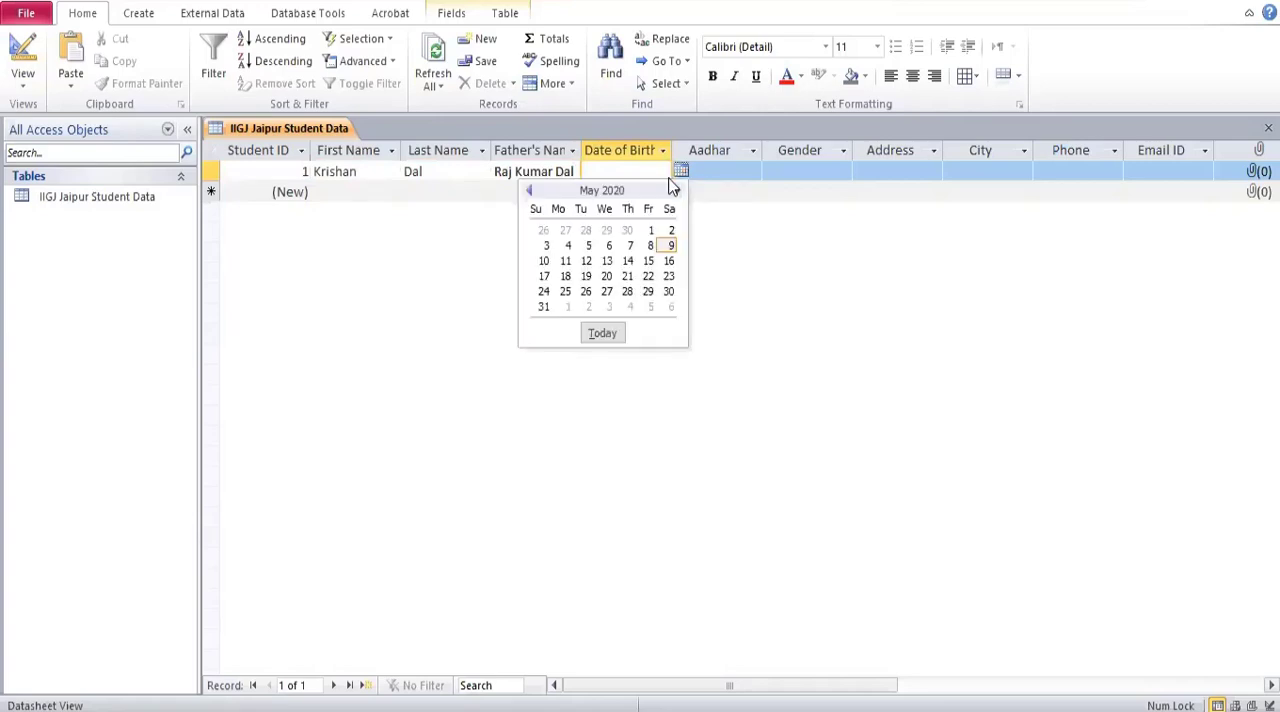
pyautogui.click(529, 191)
pyautogui.click(529, 191)
pyautogui.click(529, 191)
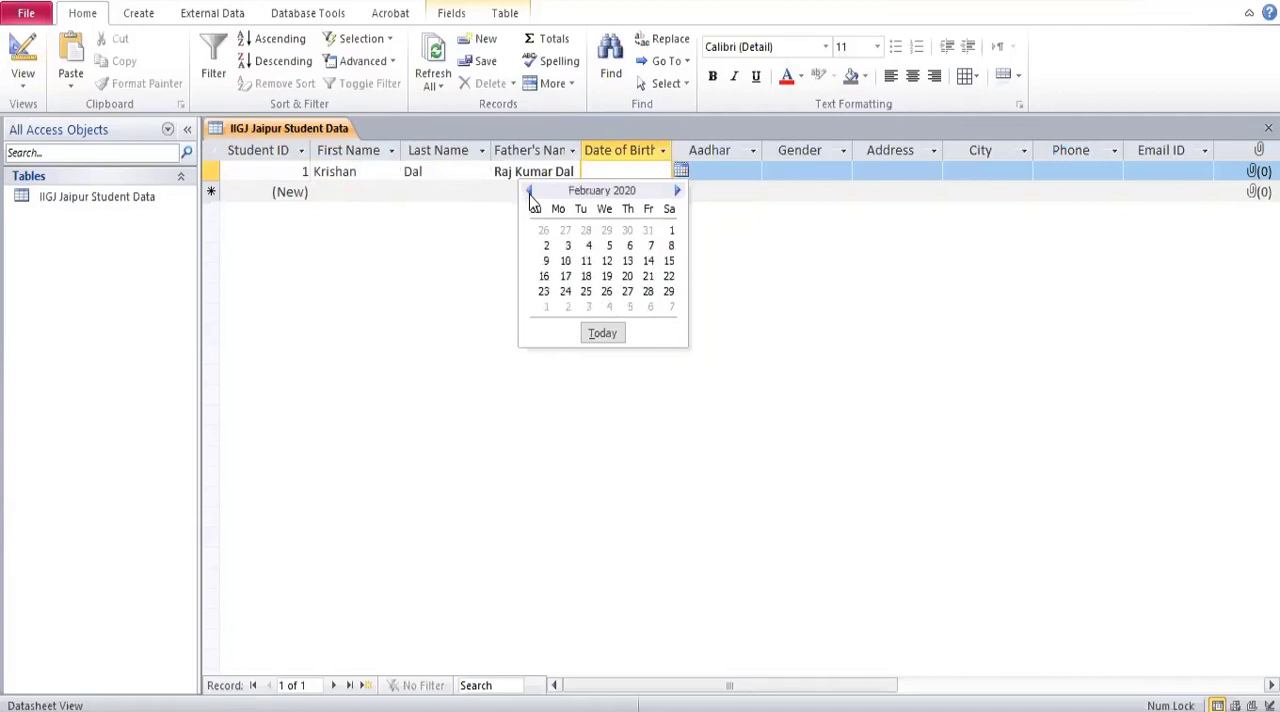
pyautogui.click(529, 191)
pyautogui.click(529, 191)
pyautogui.click(529, 191)
pyautogui.click(529, 191)
pyautogui.click(529, 191)
pyautogui.click(529, 191)
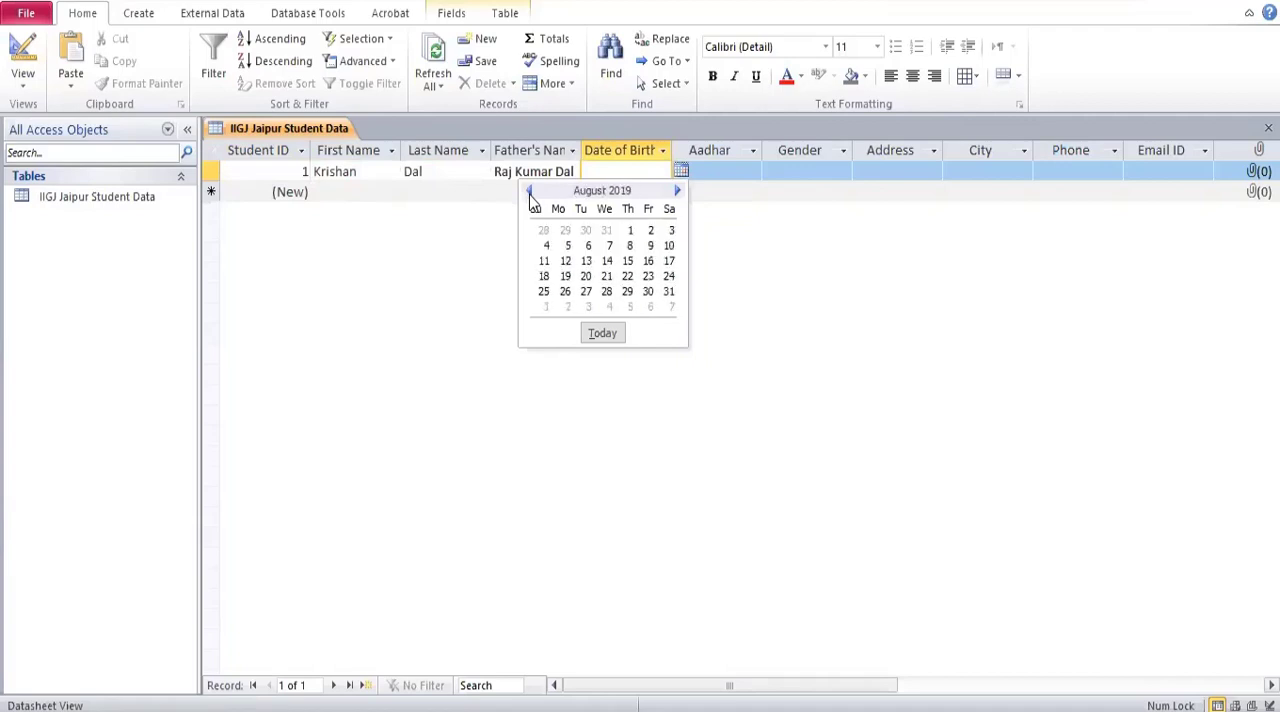
pyautogui.click(529, 191)
pyautogui.click(529, 191)
pyautogui.click(529, 191)
pyautogui.click(529, 191)
pyautogui.click(529, 191)
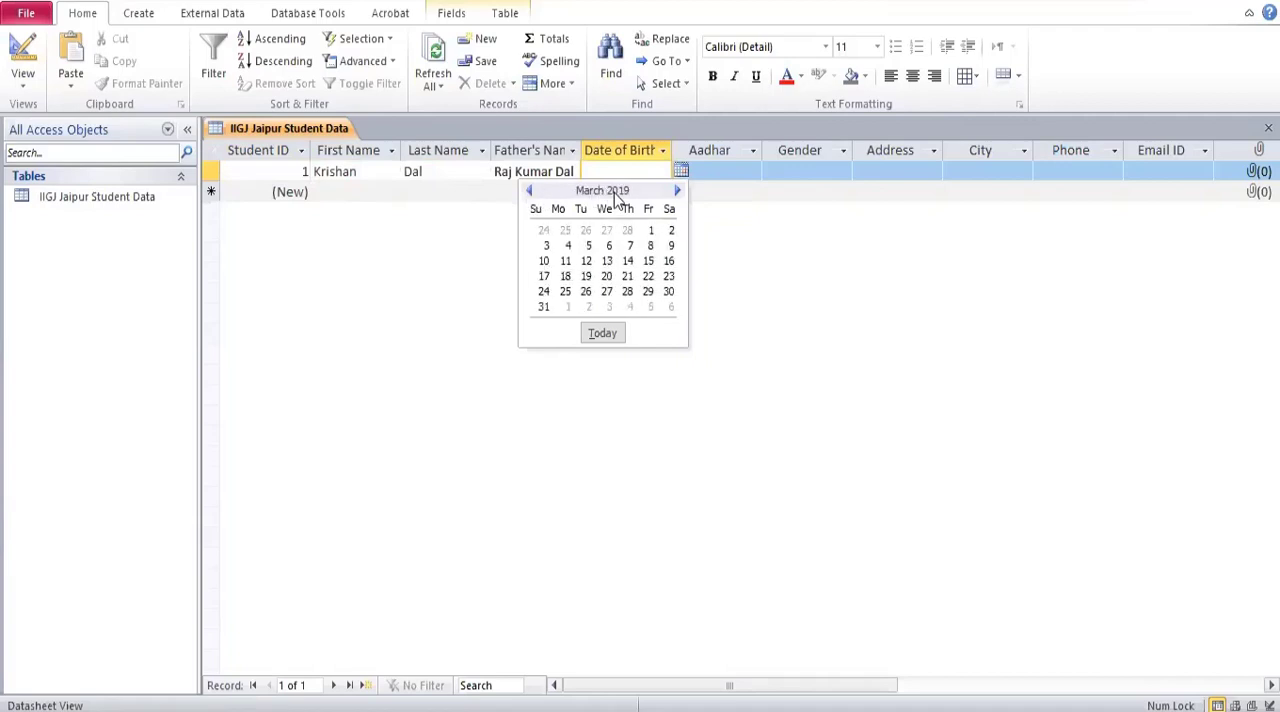
pyautogui.click(630, 245)
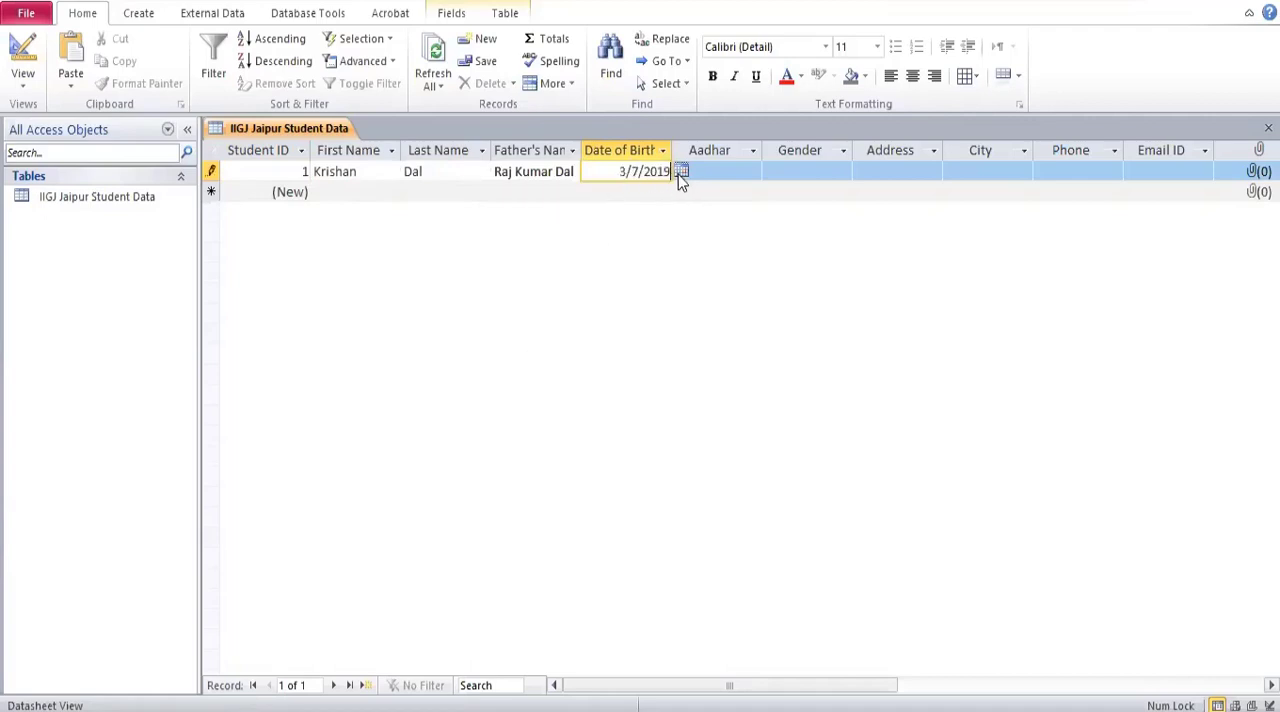
# Pick another date of birth for the first record and correct its day and year by hand.
pyautogui.click(679, 172)
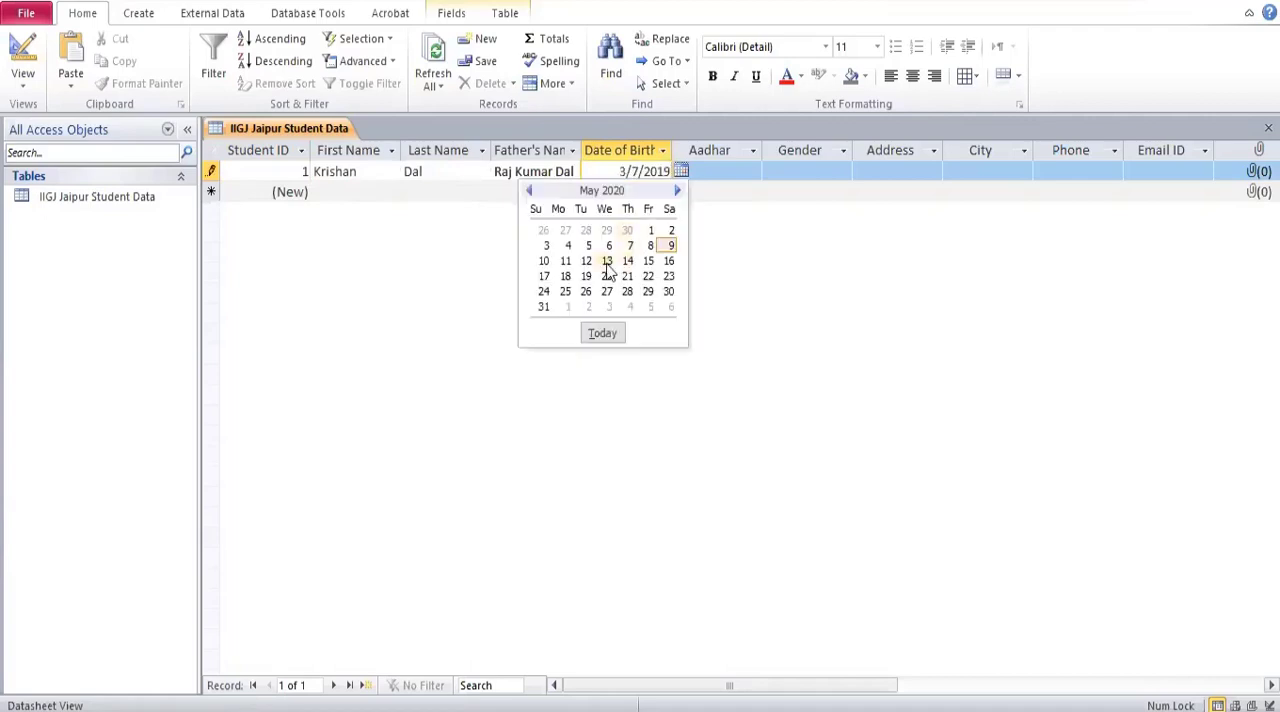
pyautogui.click(651, 231)
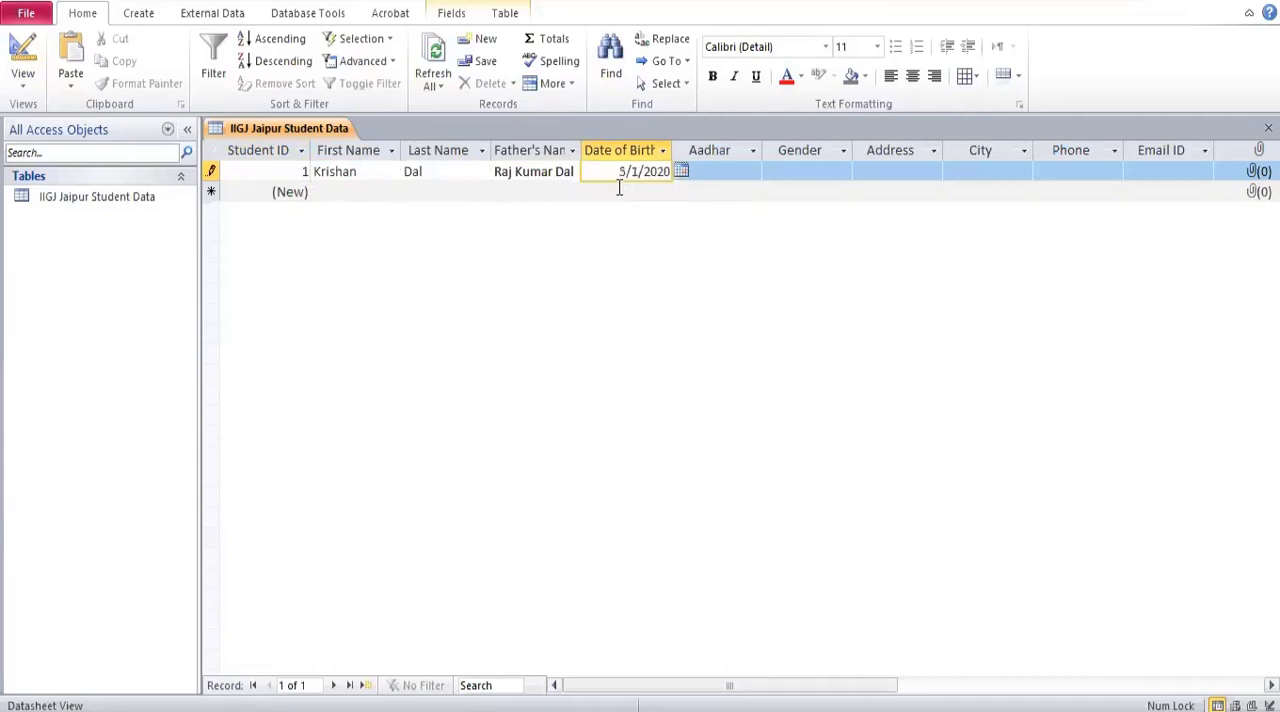
pyautogui.click(619, 174)
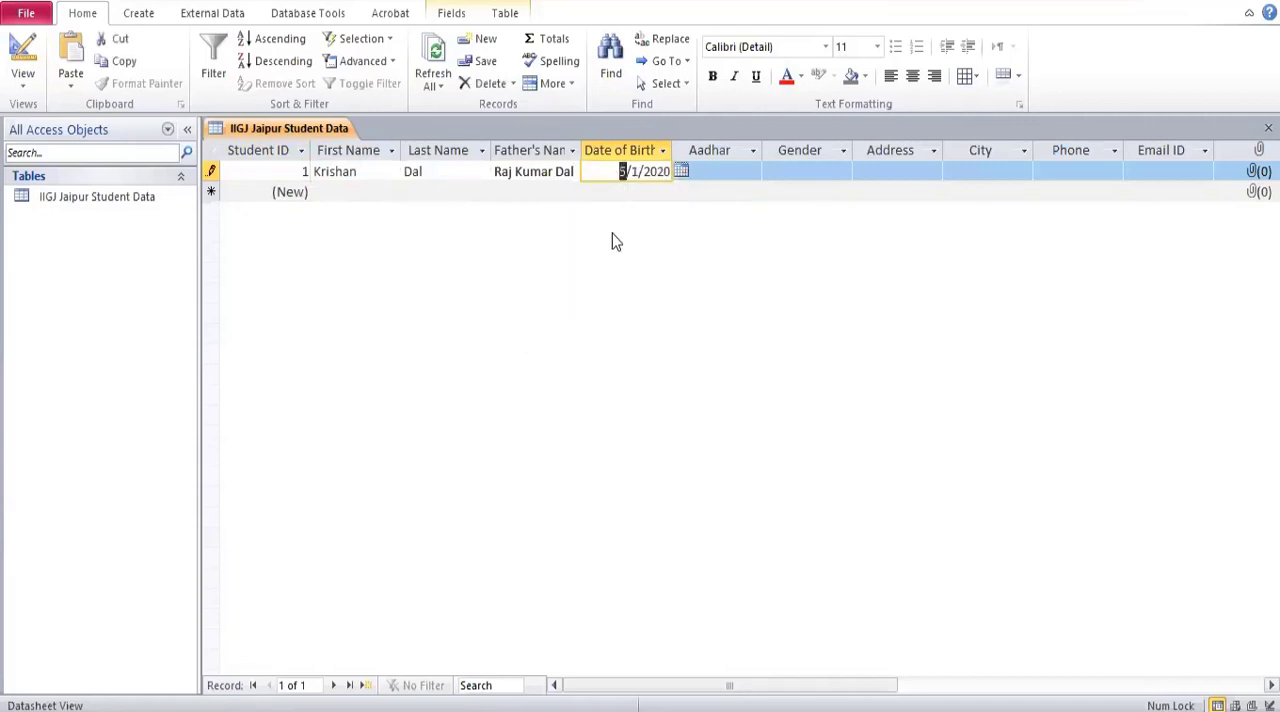
pyautogui.press('Right')
pyautogui.press('Right')
pyautogui.press('Right')
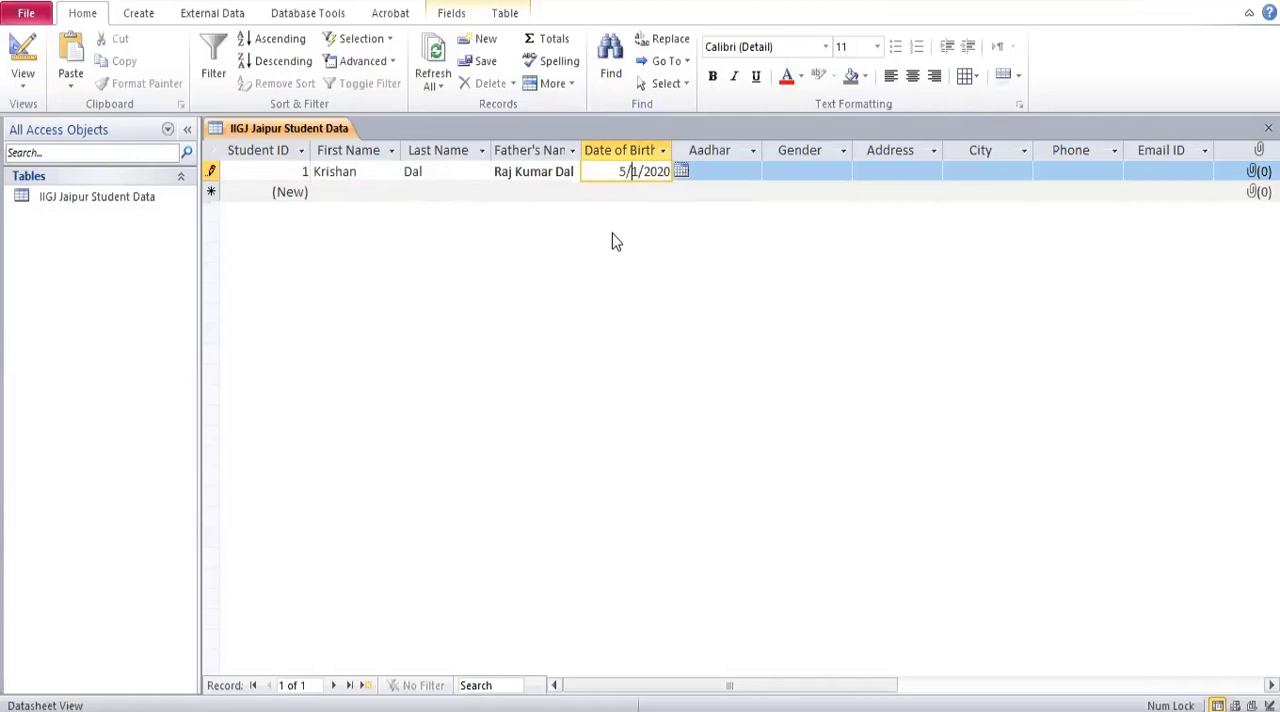
pyautogui.press('BackSpace')
pyautogui.write('28')
pyautogui.press('Right')
pyautogui.hotkey('shift', 'Right')
pyautogui.hotkey('shift', 'Right')
pyautogui.hotkey('shift', 'Right')
pyautogui.hotkey('shift', 'Right')
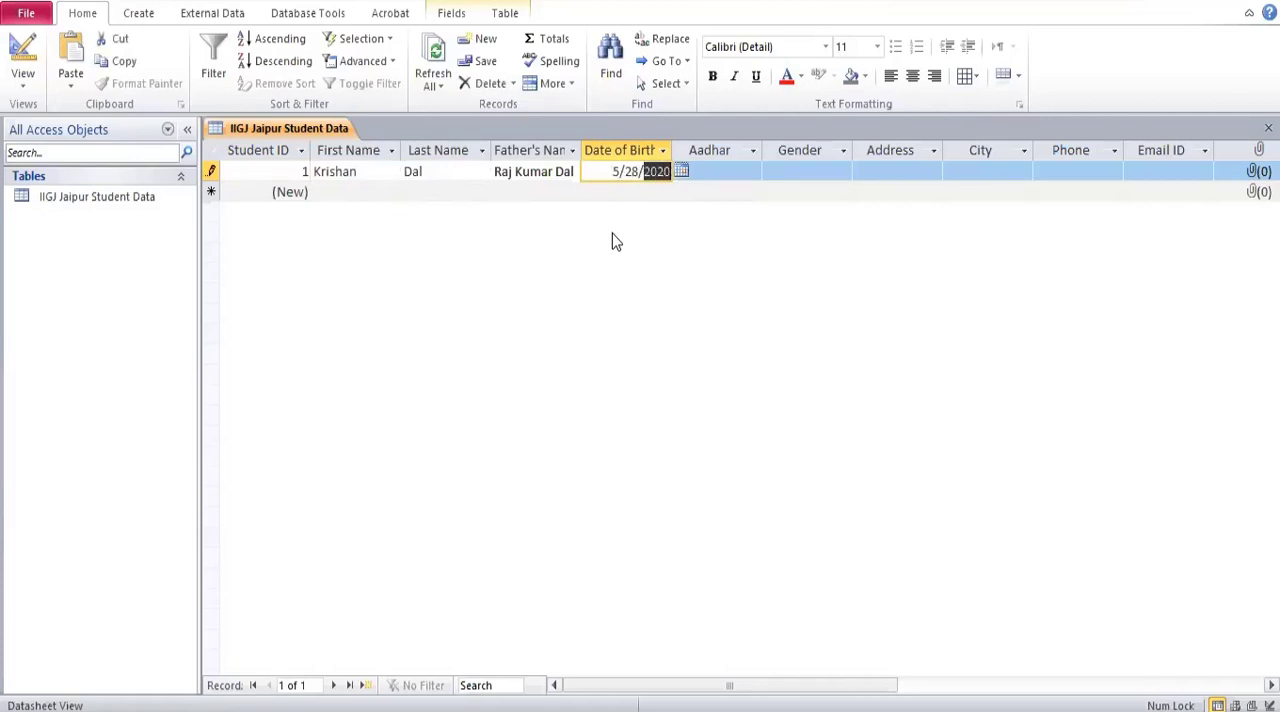
pyautogui.write('1985')
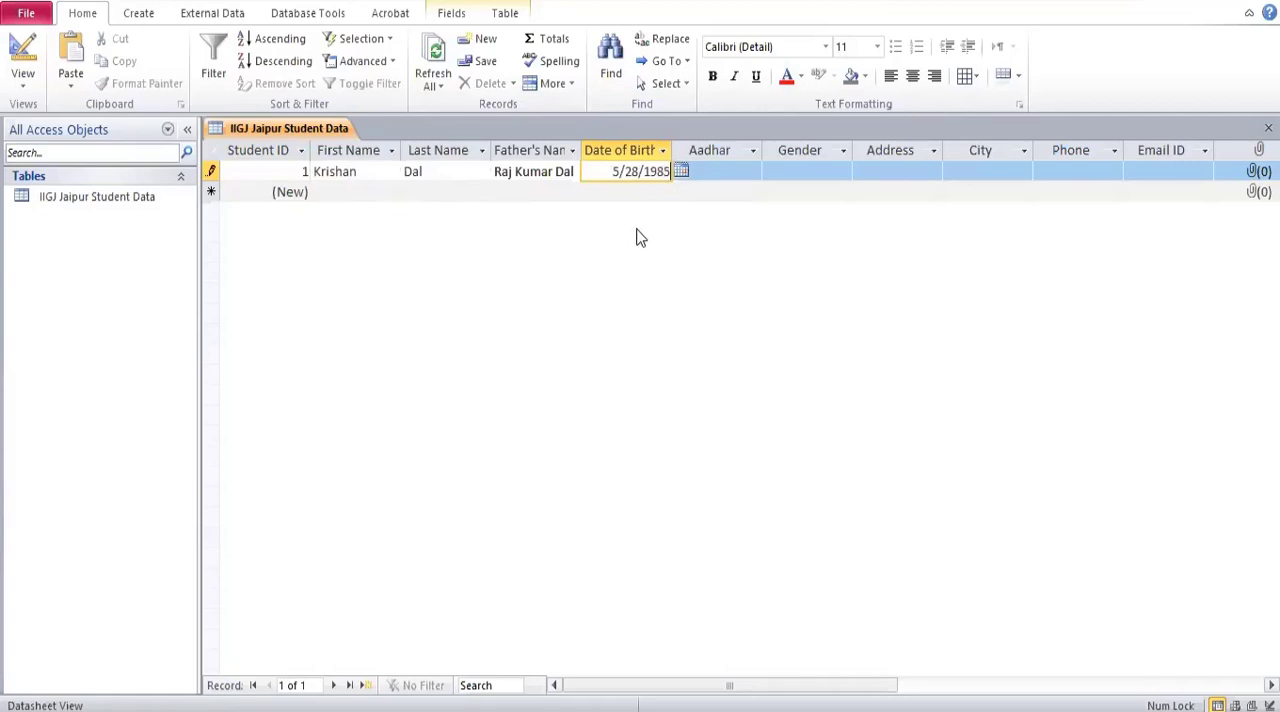
# Enter the student's Aadhar number in the first record and set Gender to Male.
pyautogui.click(729, 175)
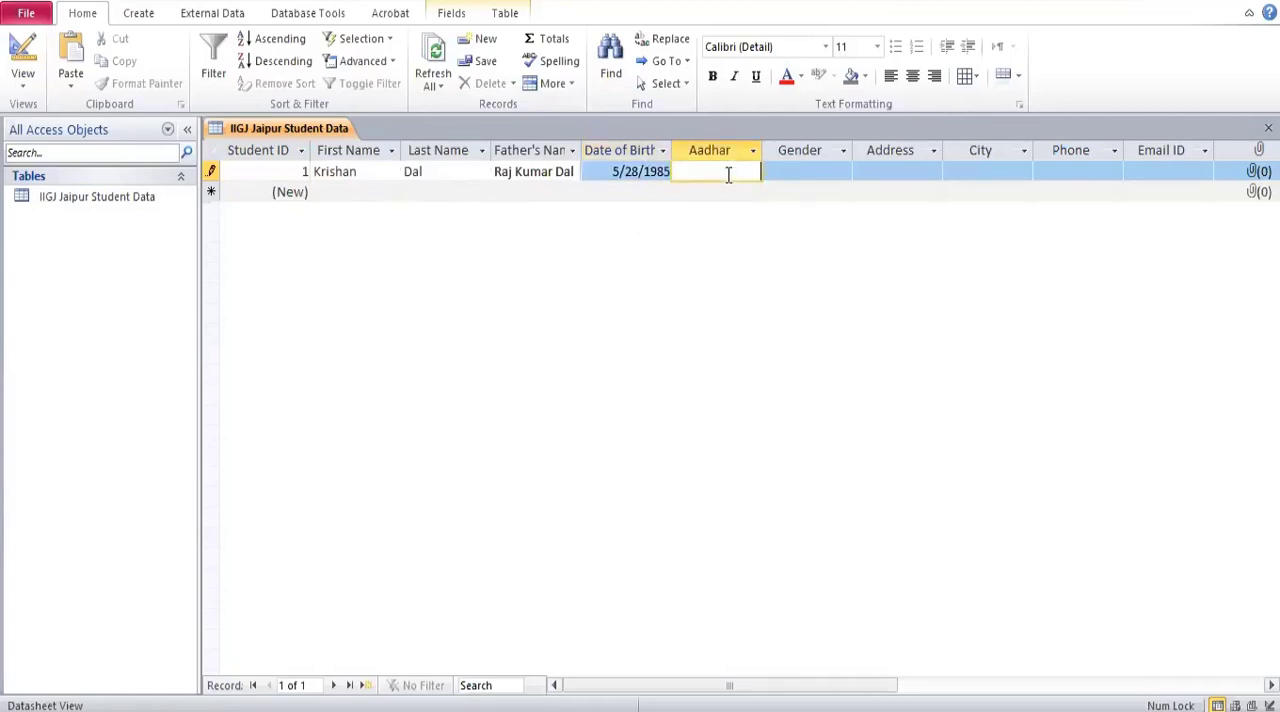
pyautogui.write('789456123')
pyautogui.click(792, 171)
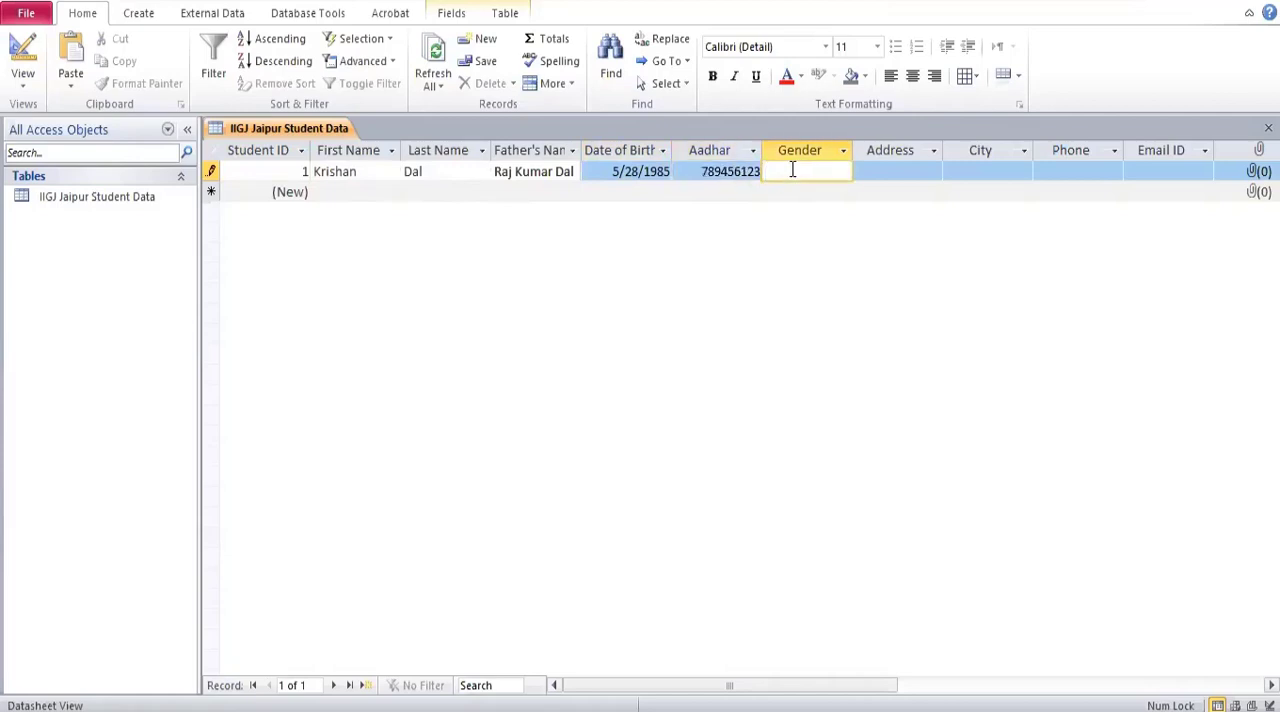
pyautogui.write('Male')
# Fill in the first record's address and enter Jaipur as the city.
pyautogui.click(889, 172)
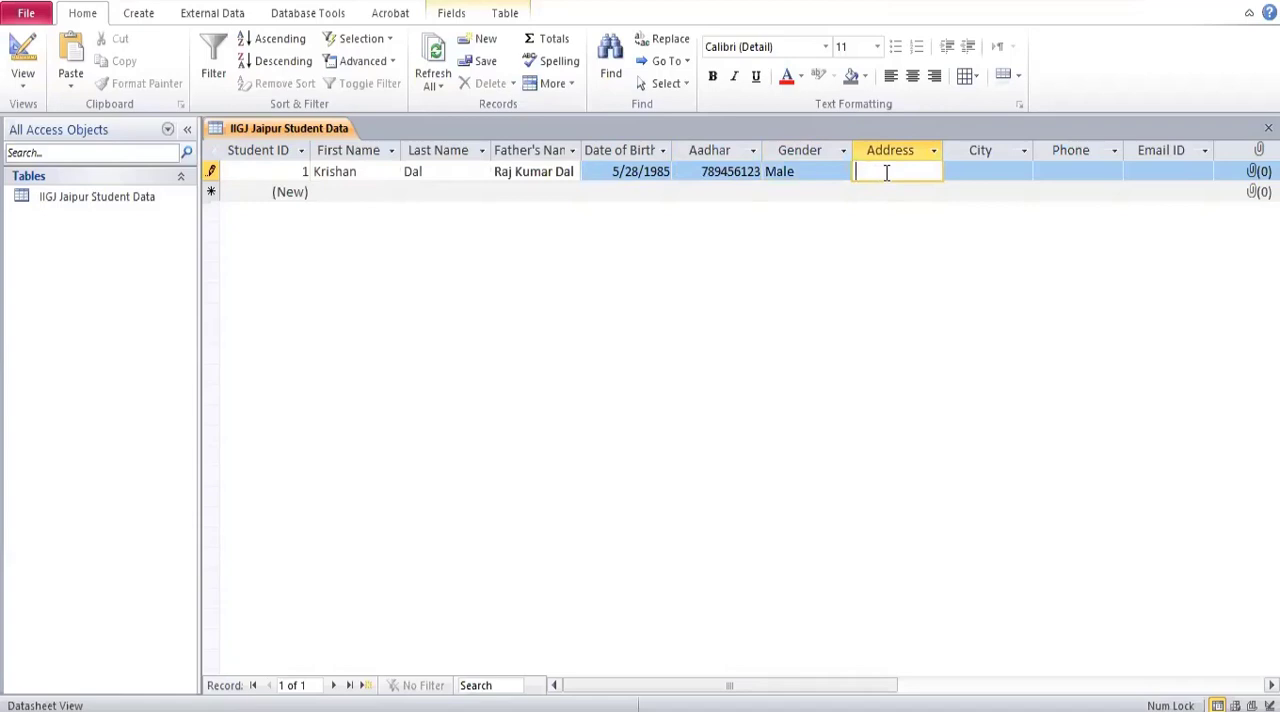
pyautogui.write('Manyawas')
pyautogui.click(964, 177)
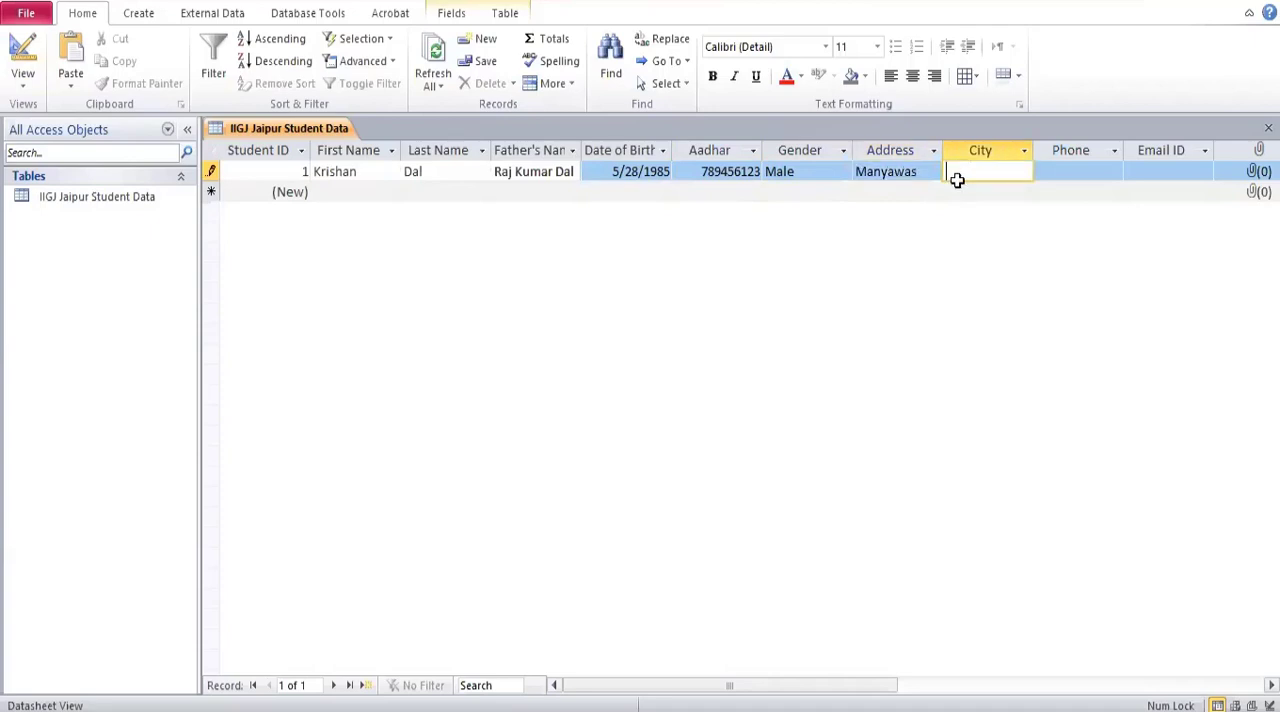
pyautogui.write('Jaipur')
# Fill in the student's phone number and e-mail address in the first record.
pyautogui.click(1075, 175)
pyautogui.write('7895462')
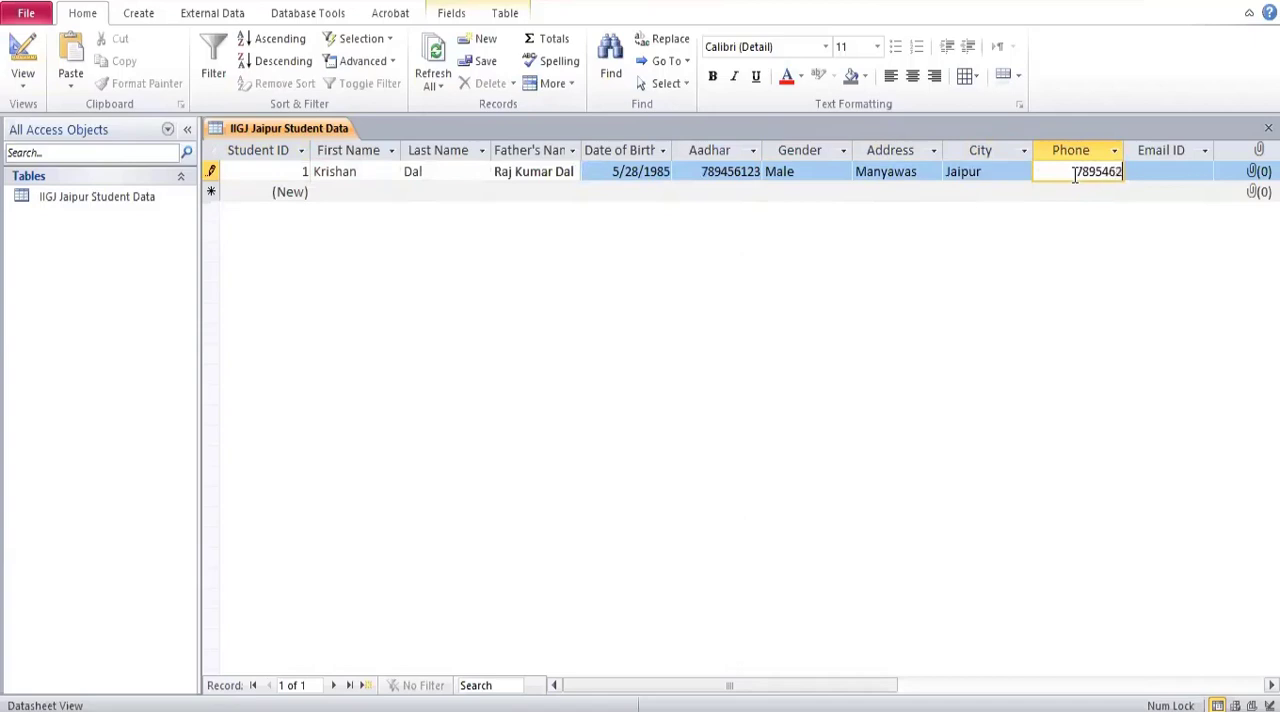
pyautogui.click(1155, 172)
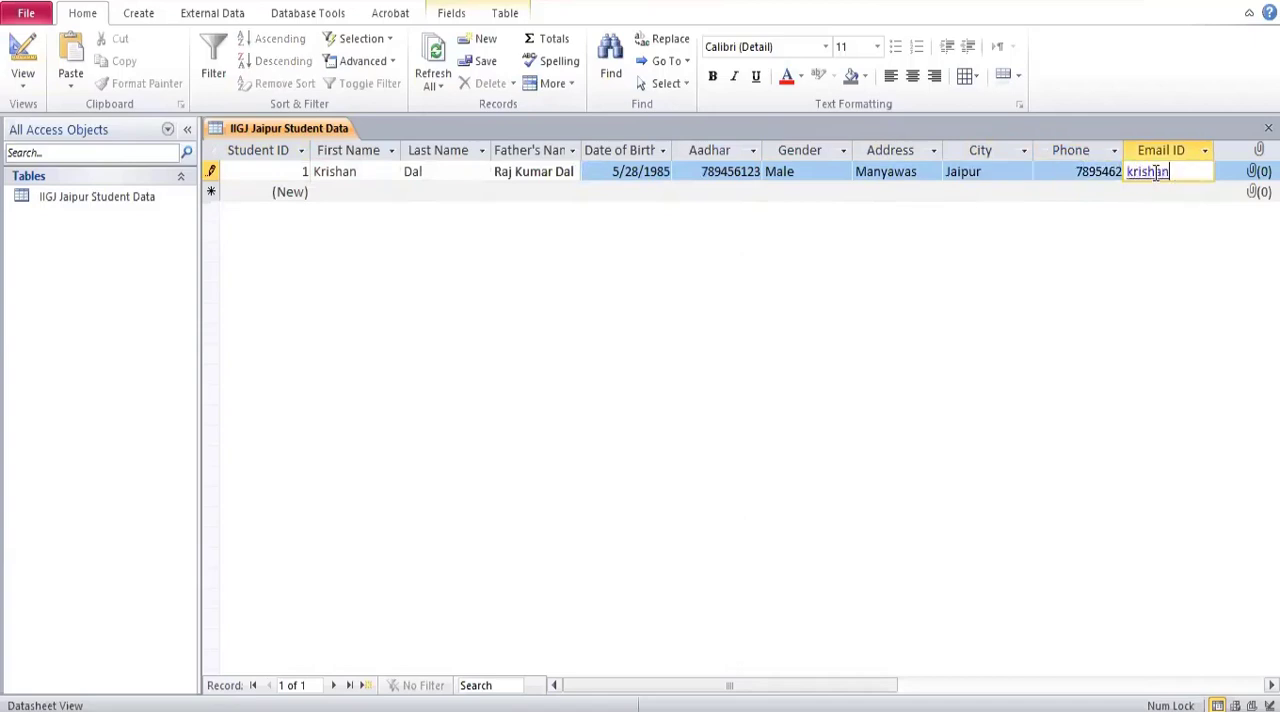
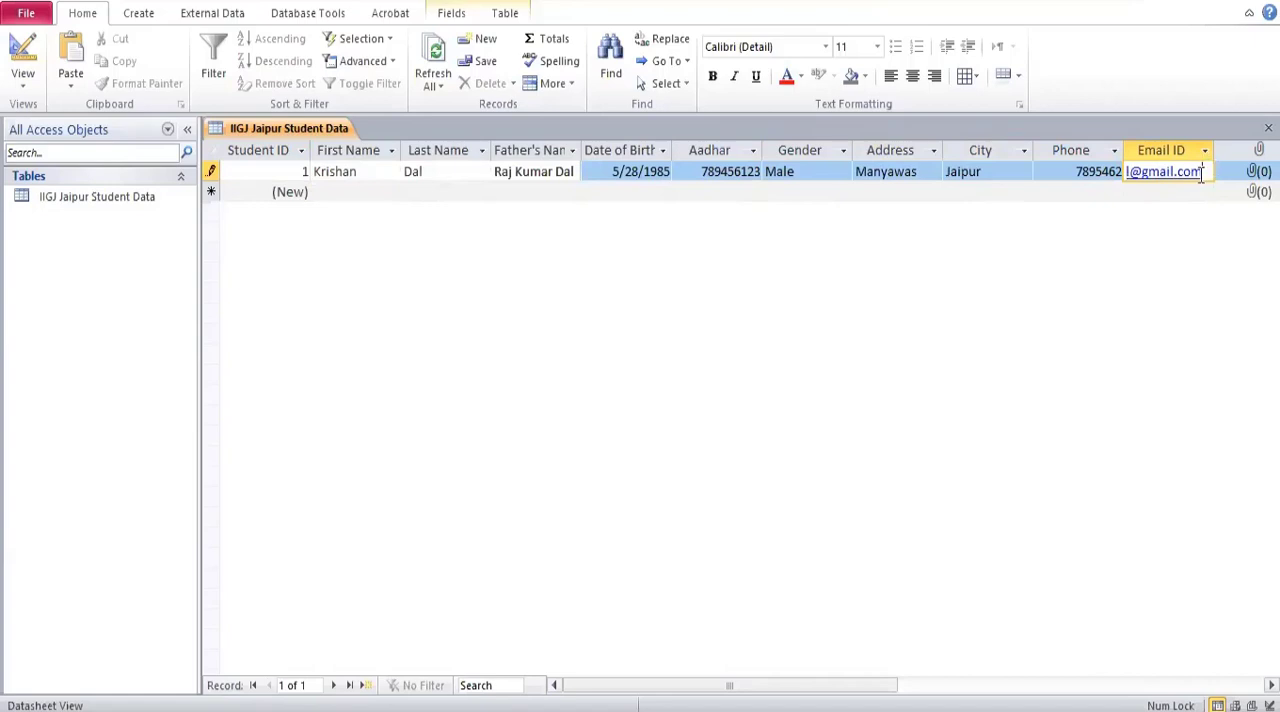
pyautogui.click(1081, 177)
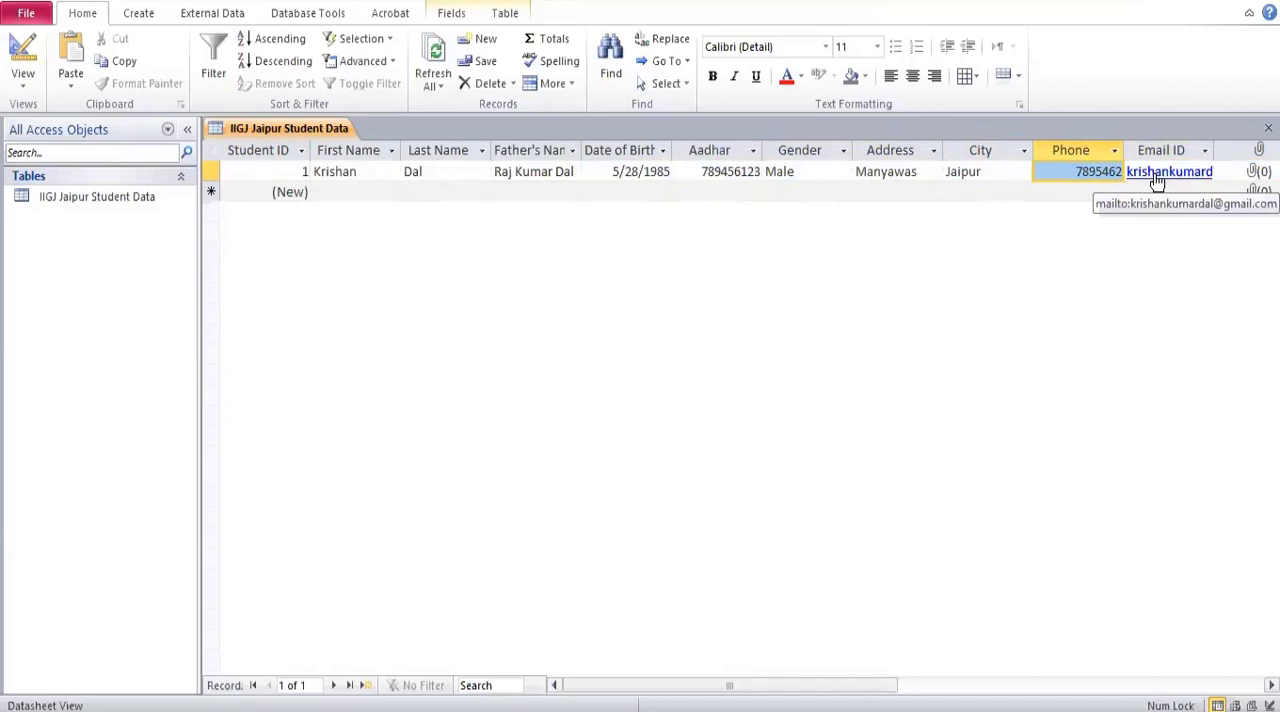
# Attach the image kk (1).jpg from the Desktop to the first record's Photo field.
pyautogui.click(1253, 178)
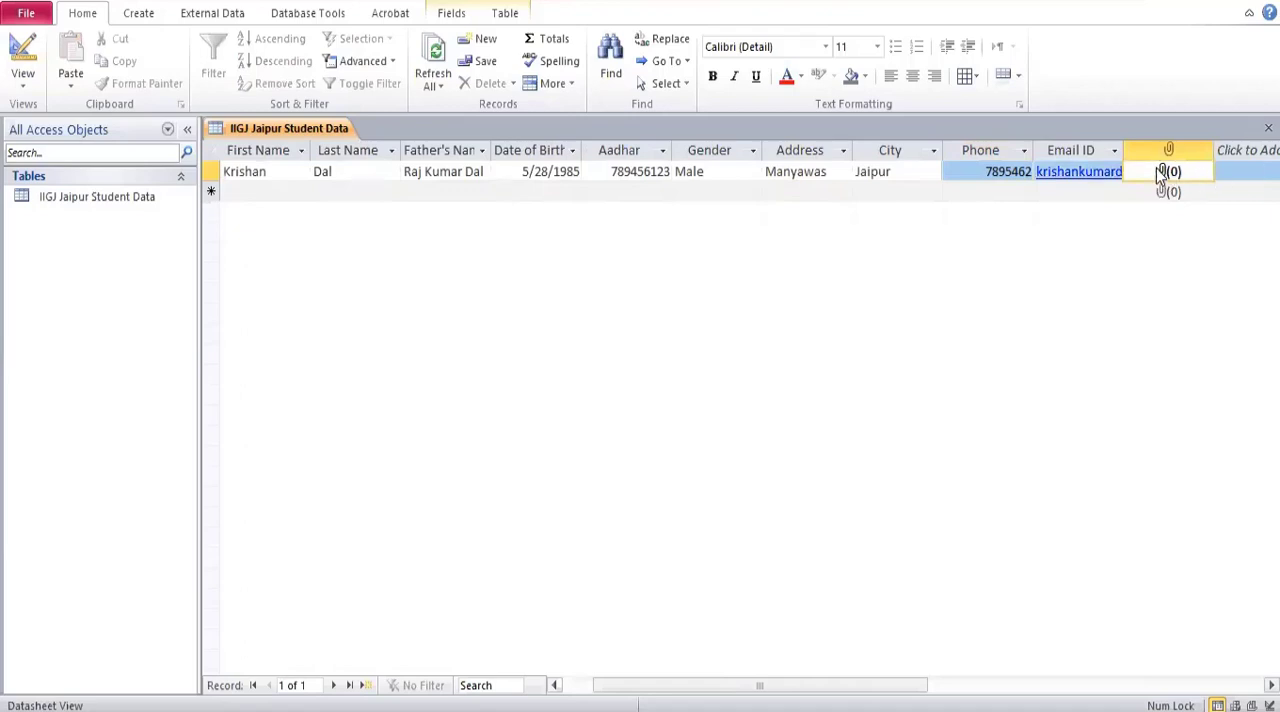
pyautogui.doubleClick(1163, 174)
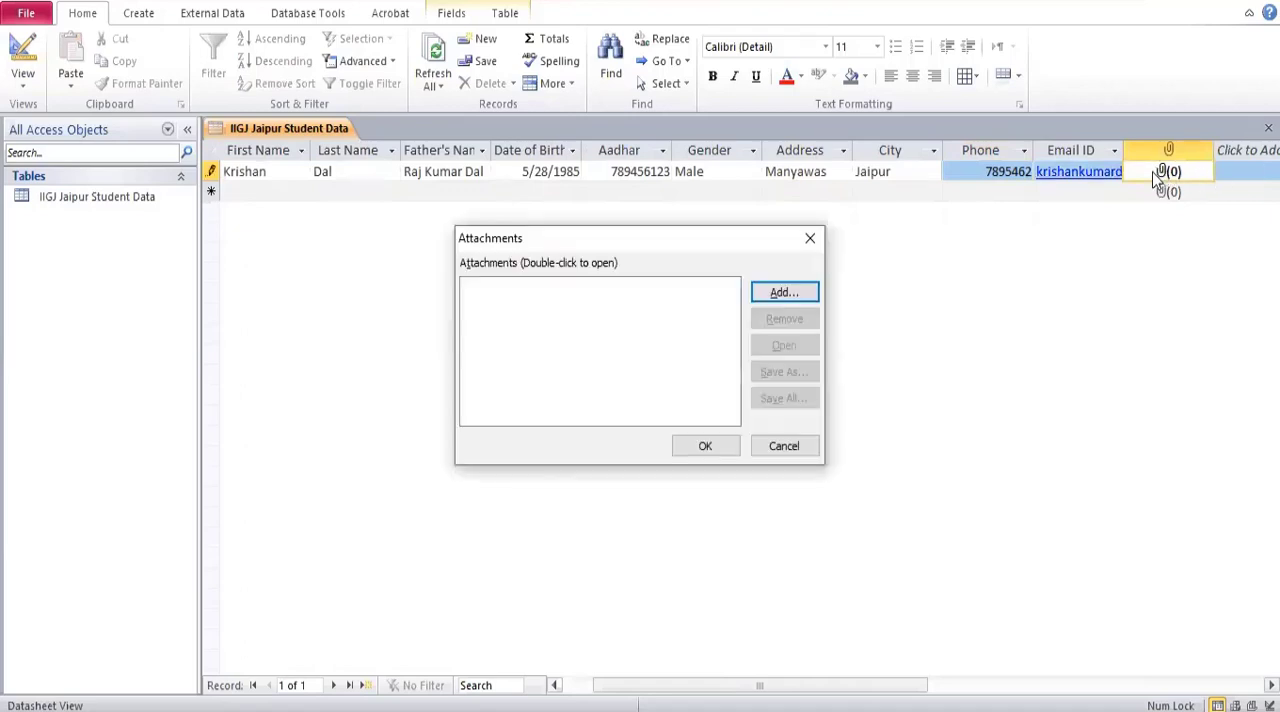
pyautogui.click(782, 296)
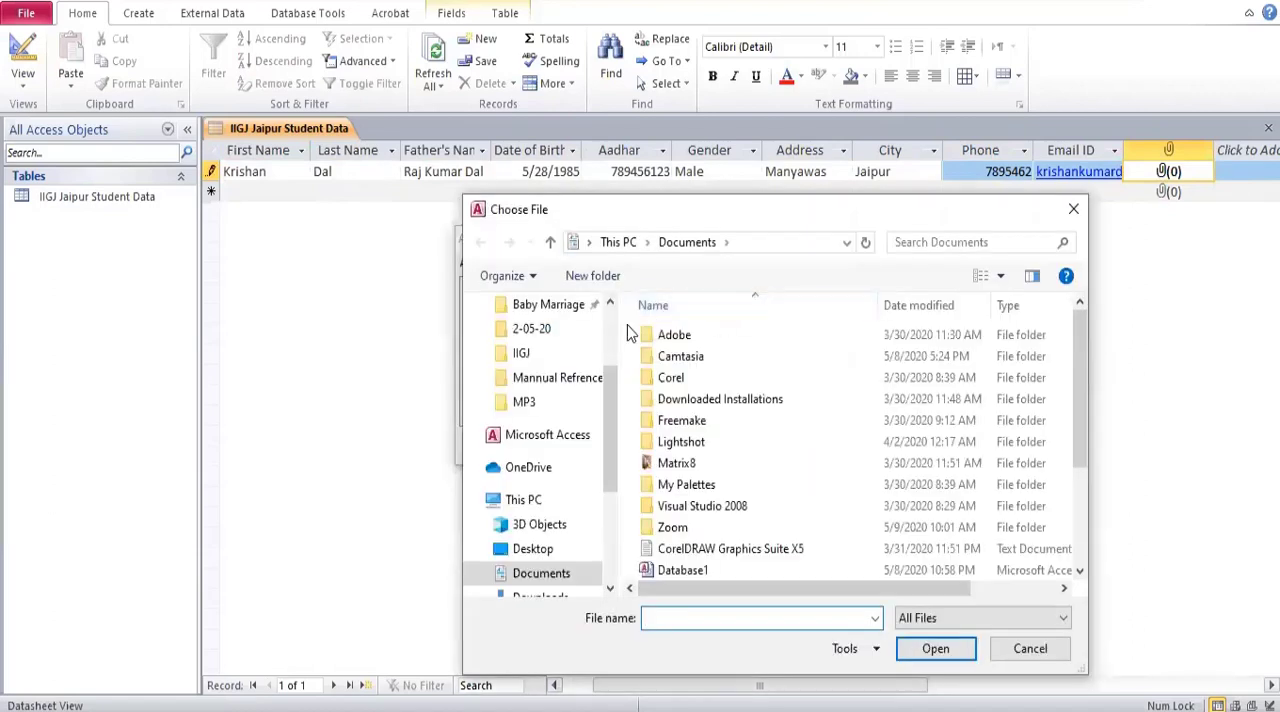
pyautogui.scroll(3, 509, 350)
pyautogui.click(553, 348)
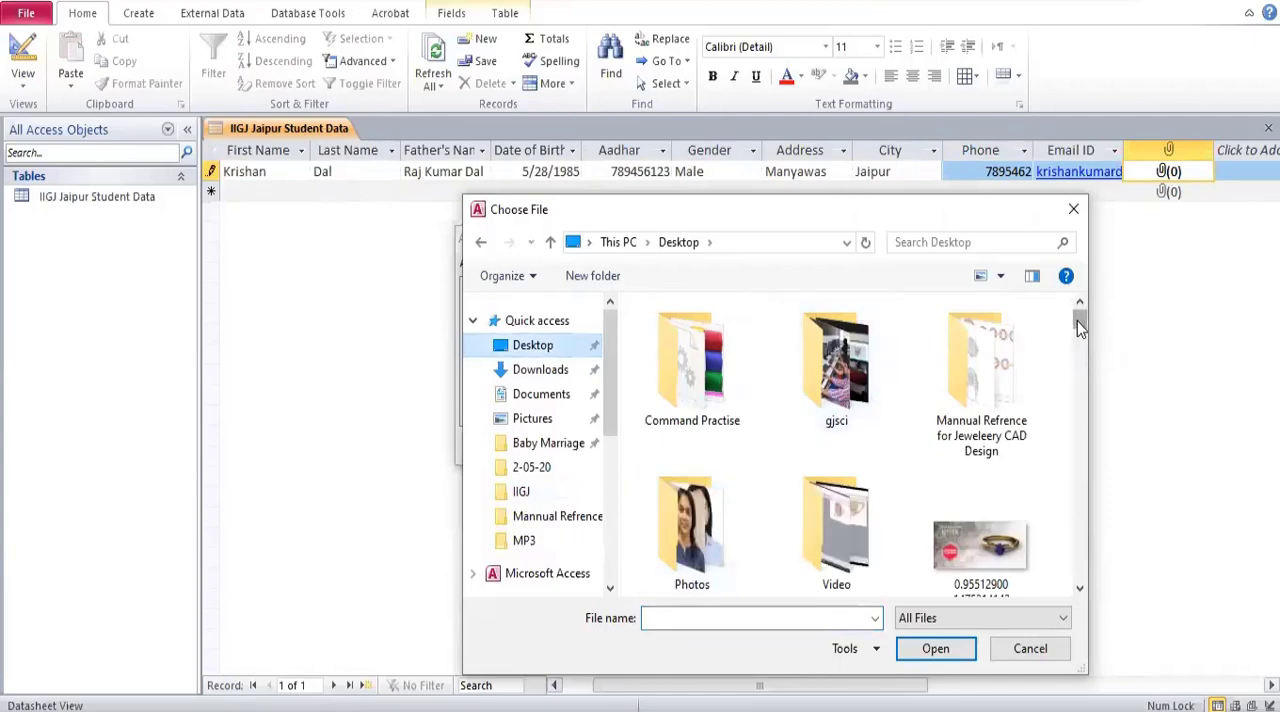
pyautogui.moveTo(1078, 320); pyautogui.dragTo(1078, 483)
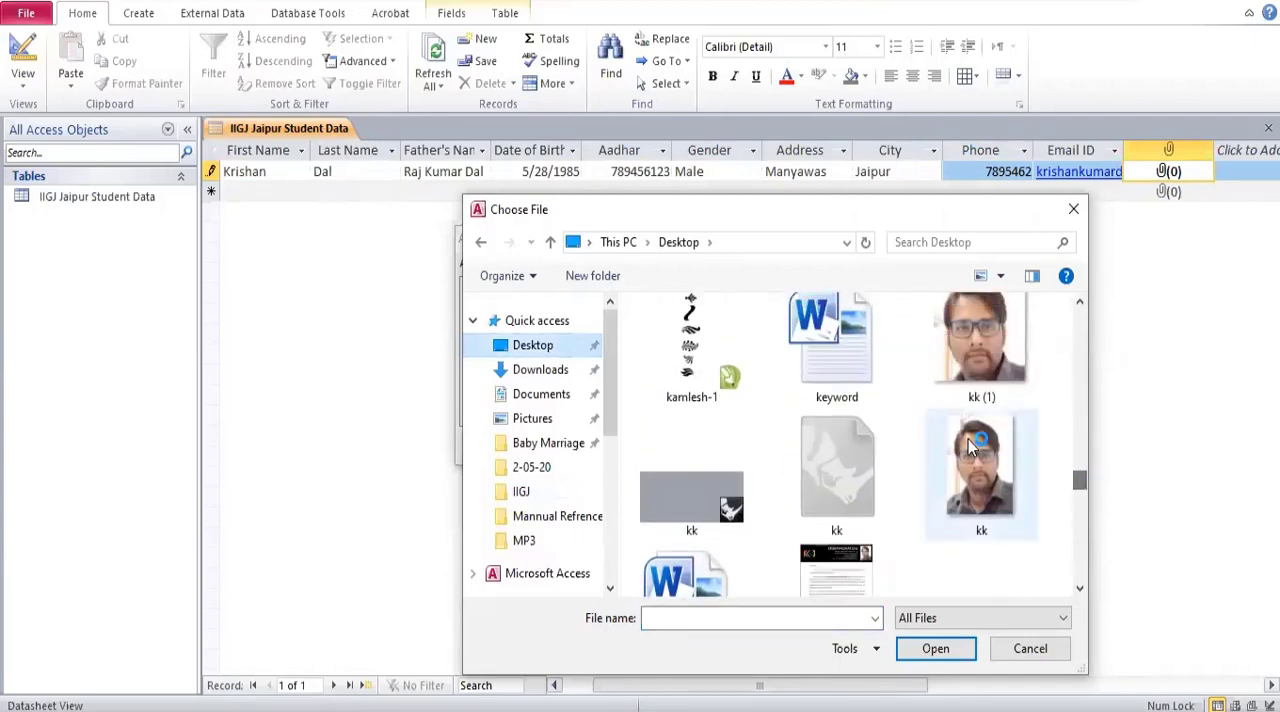
pyautogui.doubleClick(968, 340)
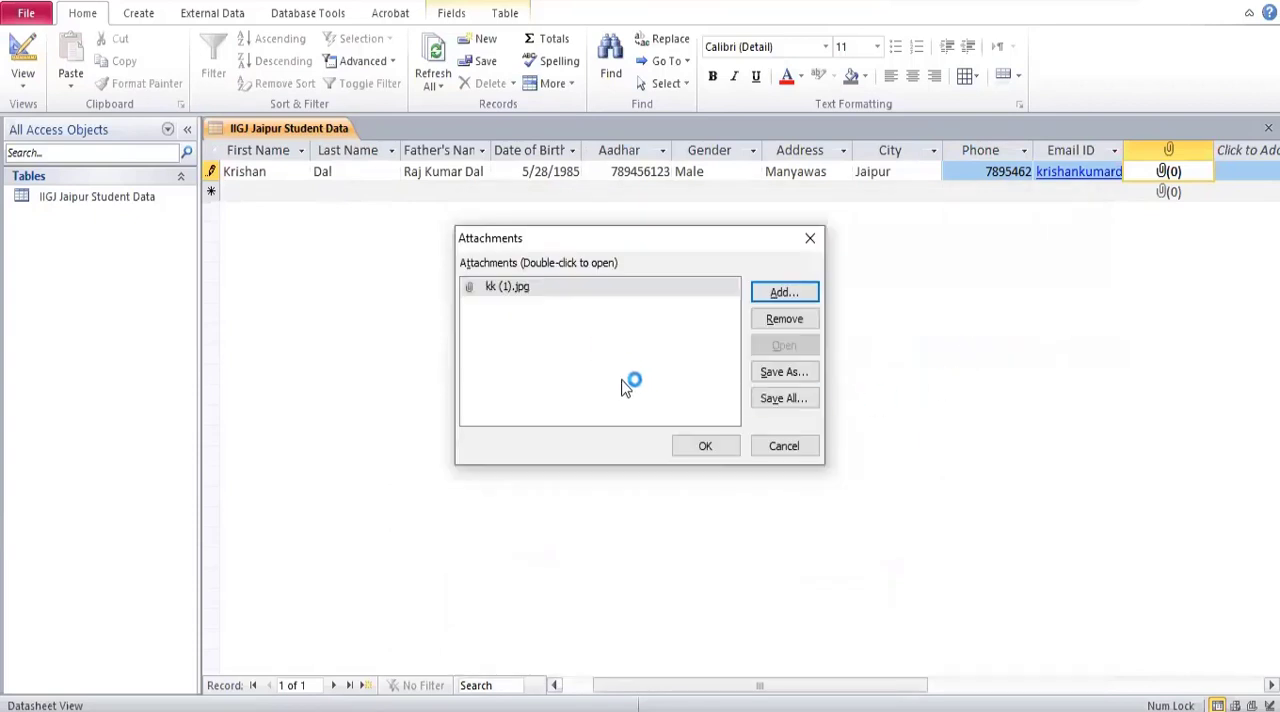
pyautogui.click(697, 446)
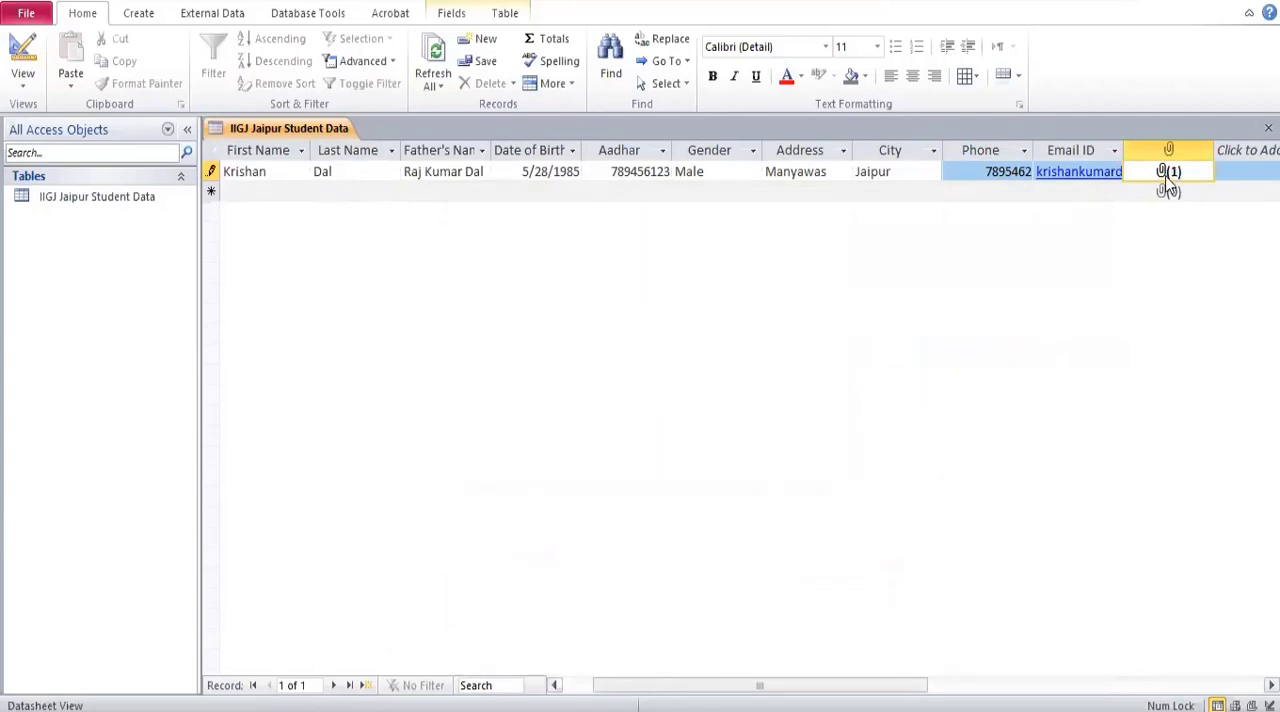
# Enter the student's first name, last name and father's name in the second record.
pyautogui.click(261, 197)
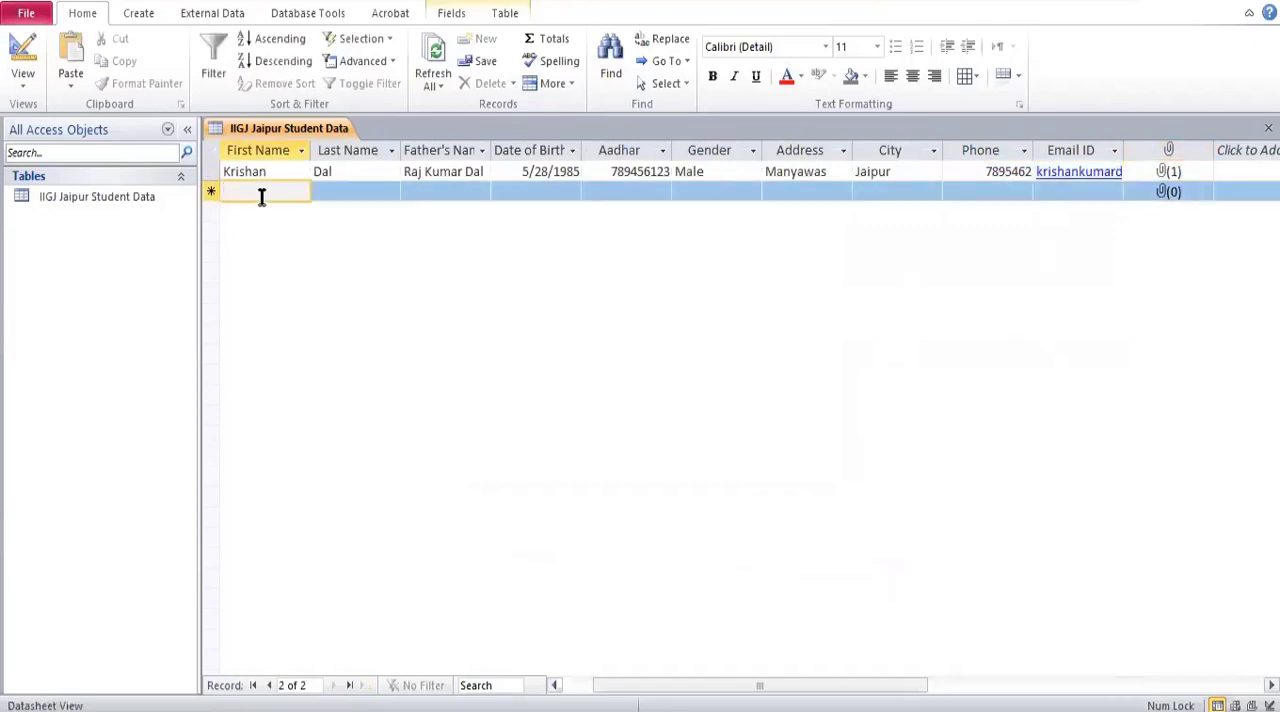
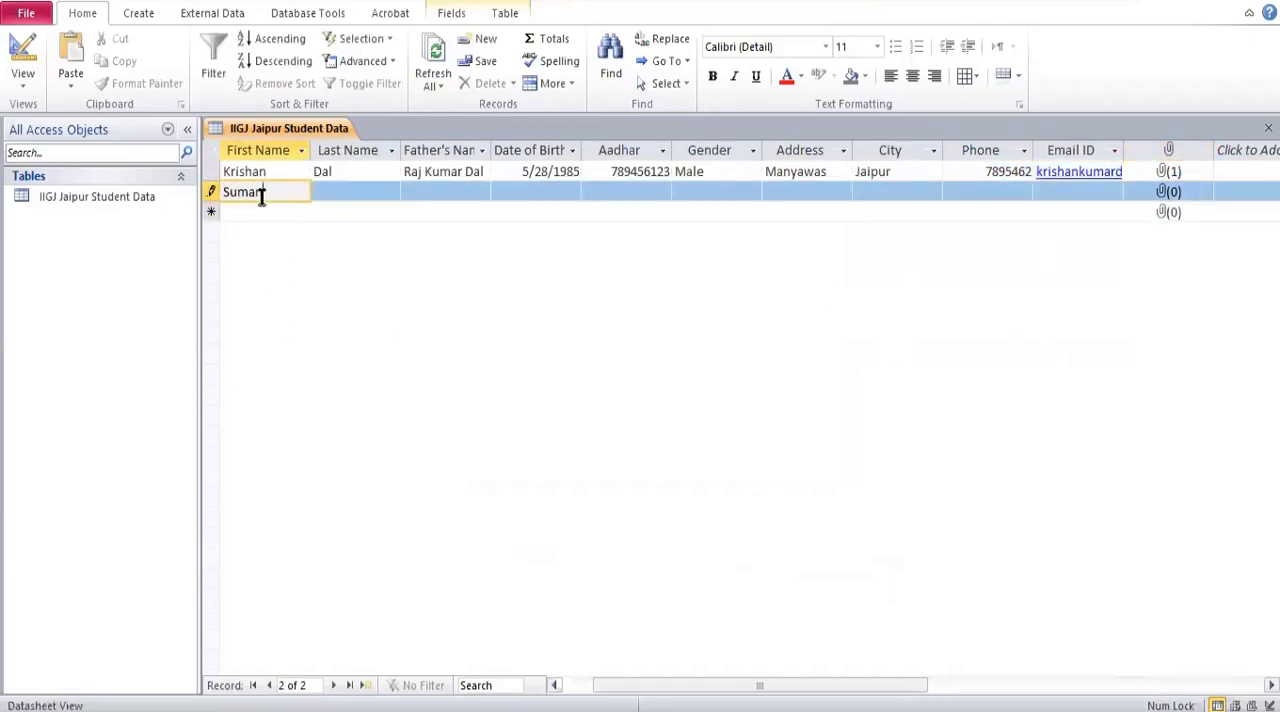
pyautogui.press('Tab')
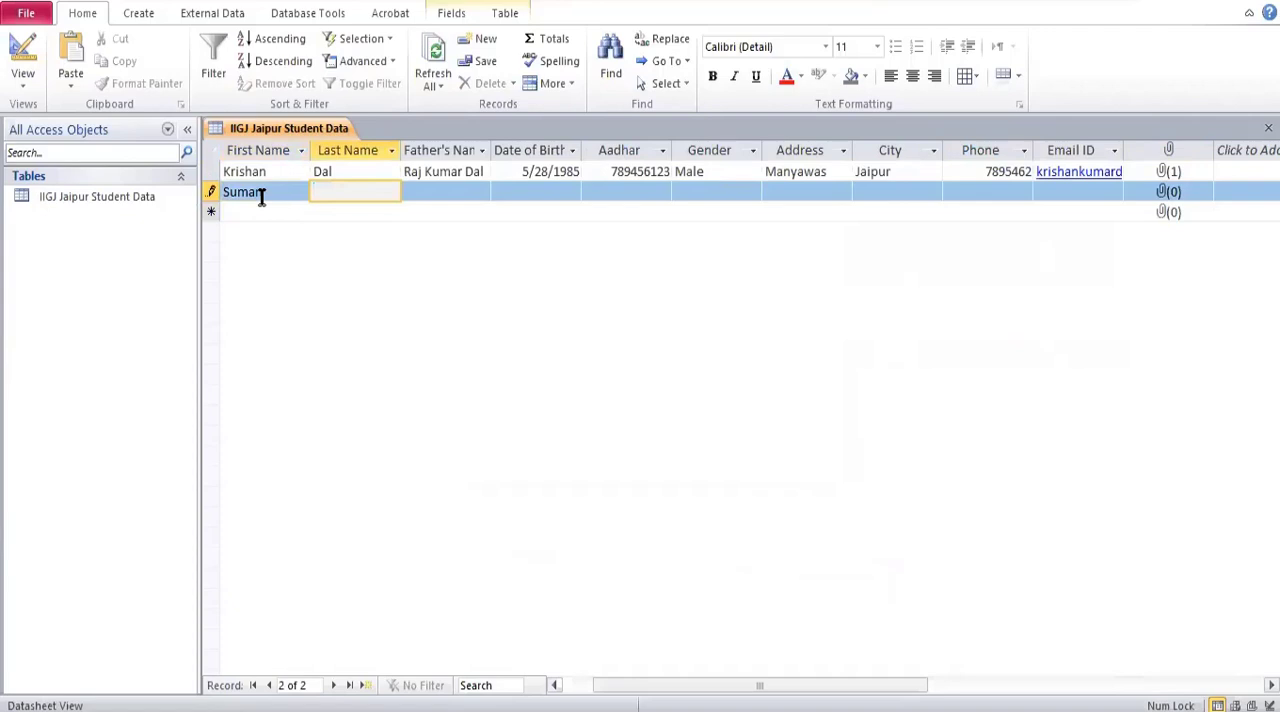
pyautogui.click(422, 197)
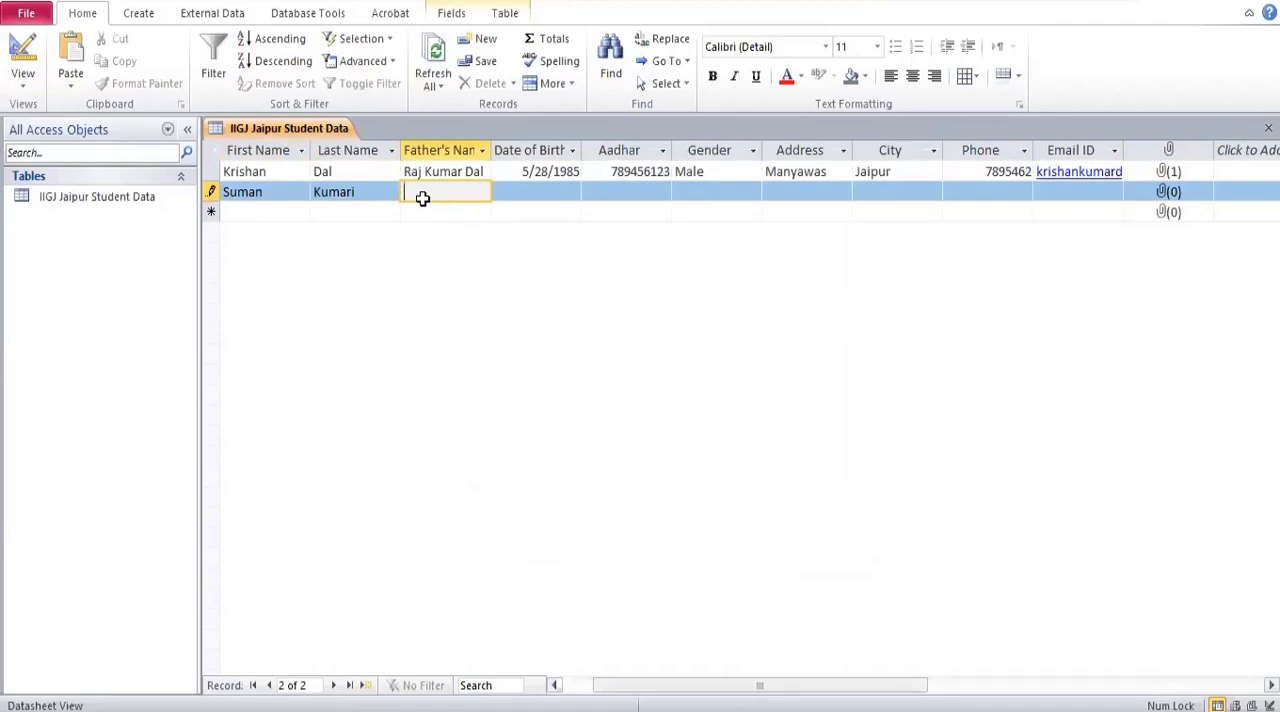
# Fill in the student's date of birth in the second record.
pyautogui.click(556, 192)
pyautogui.click(591, 193)
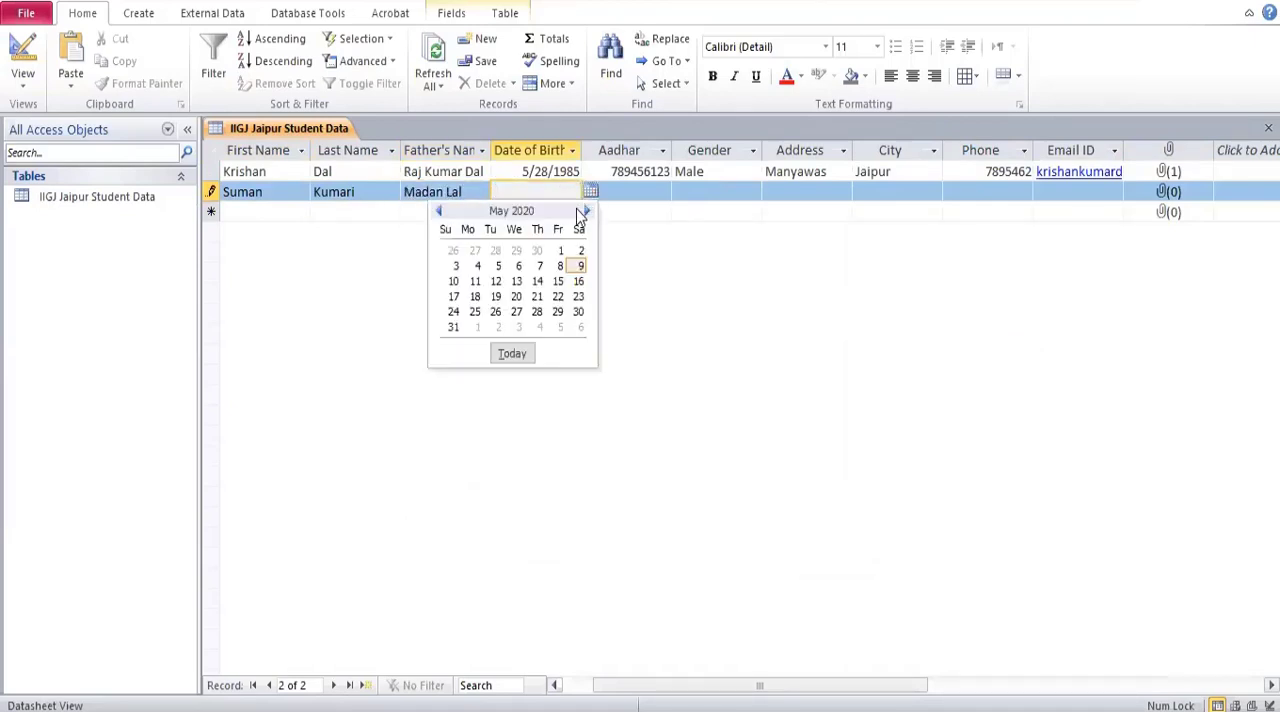
pyautogui.click(560, 250)
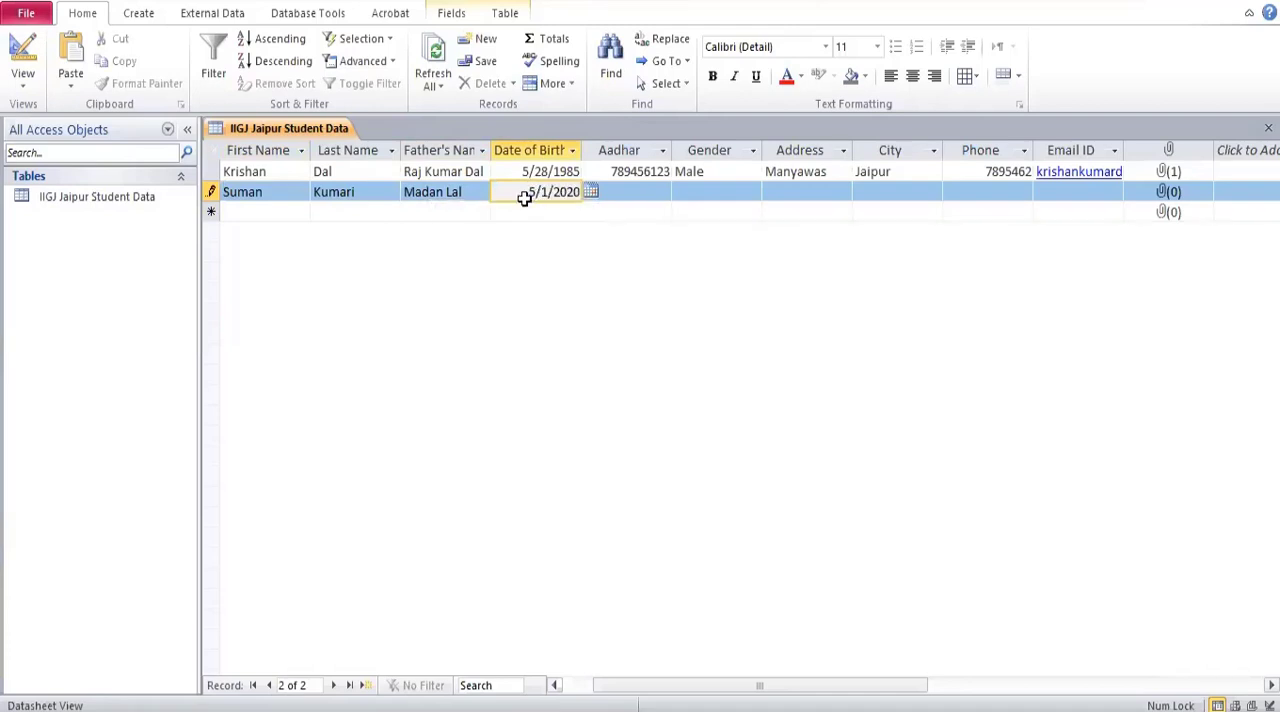
pyautogui.hotkey('shift', 'Right')
pyautogui.write('8')
pyautogui.moveTo(566, 191); pyautogui.dragTo(580, 191)
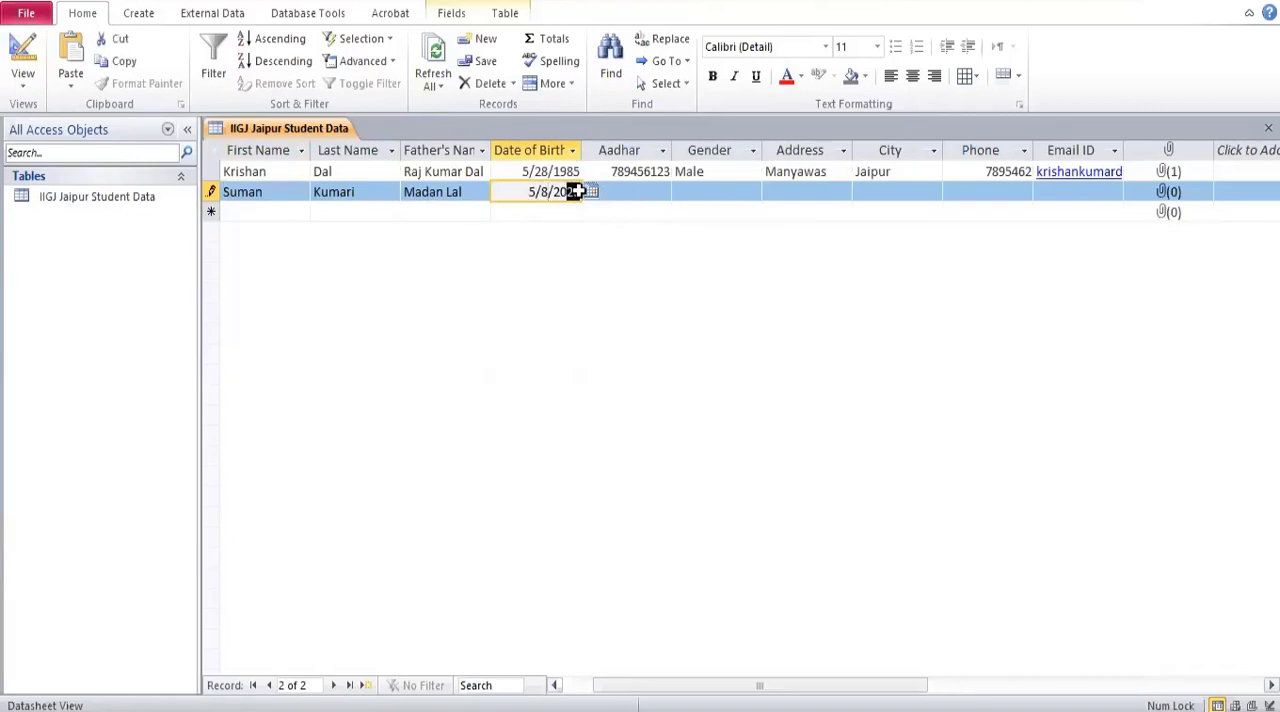
pyautogui.write('00')
# Enter the student's Aadhar number in the second record and set Gender to Female.
pyautogui.click(634, 177)
pyautogui.click(638, 192)
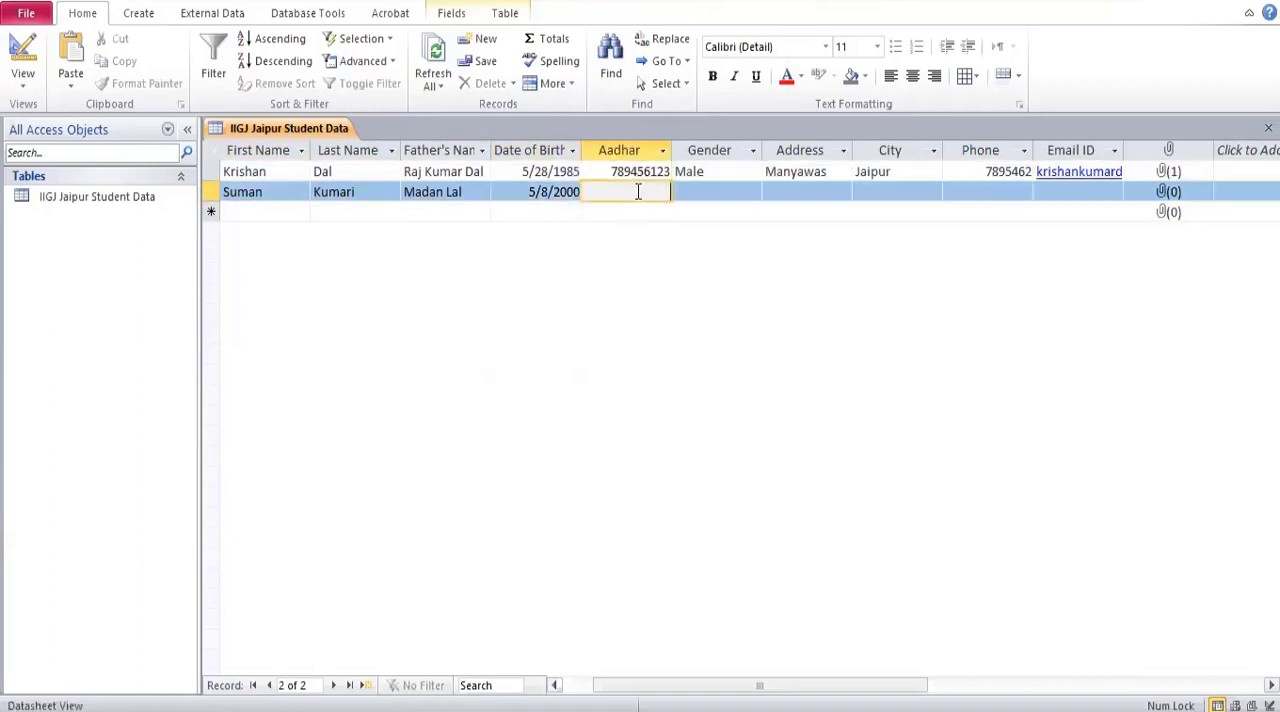
pyautogui.write('789145613')
pyautogui.click(716, 191)
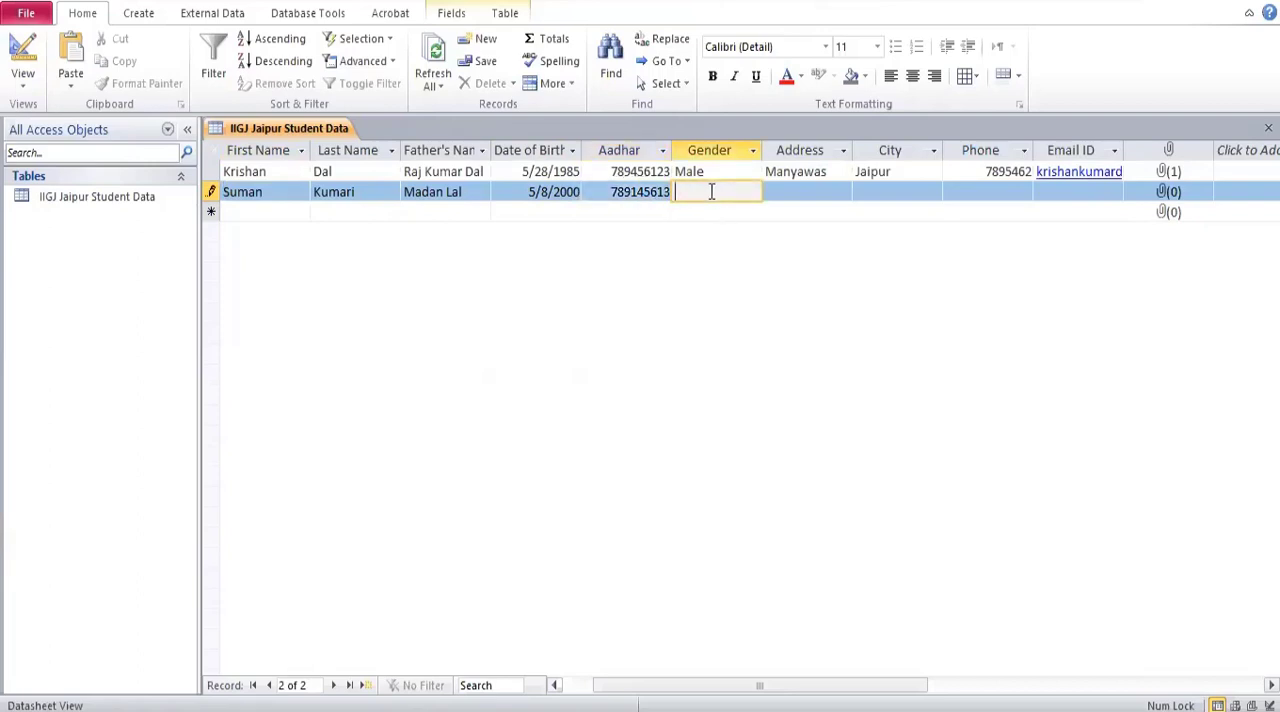
pyautogui.write('Female')
# Fill in the second record's address and enter Delhi as the city.
pyautogui.click(812, 192)
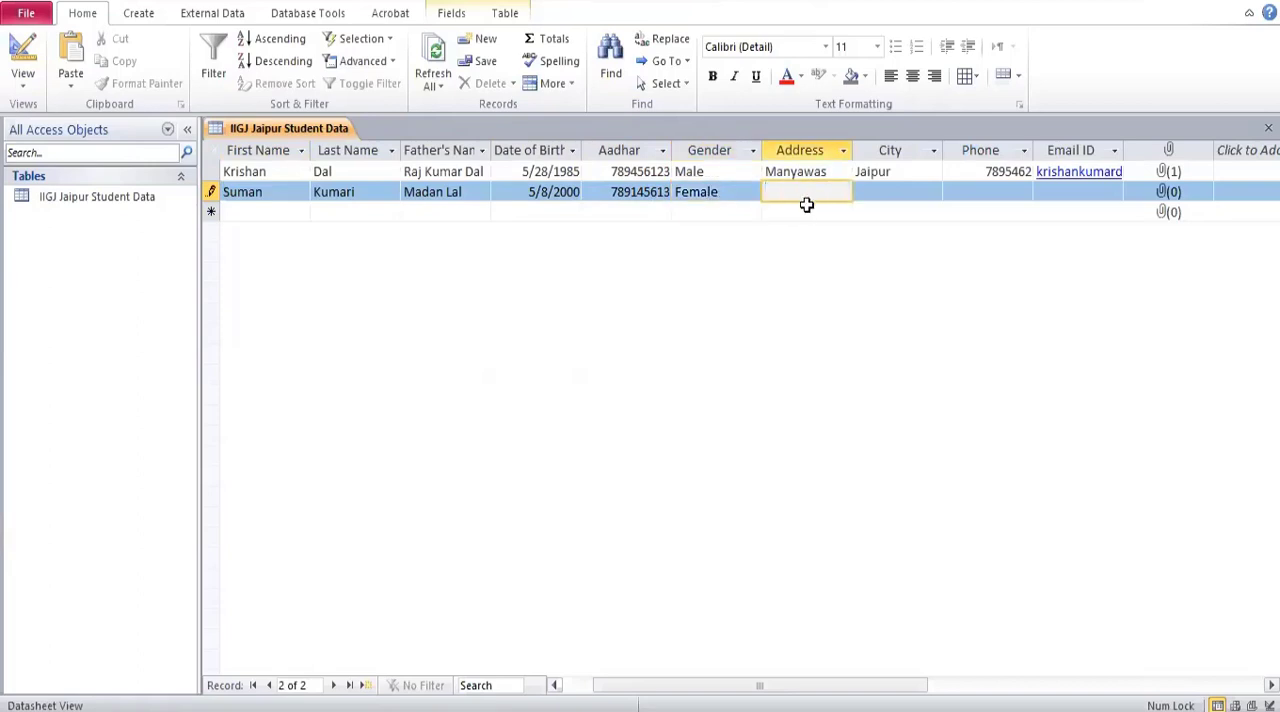
pyautogui.write('Mayur Vihar')
pyautogui.click(883, 190)
pyautogui.write('Agra')
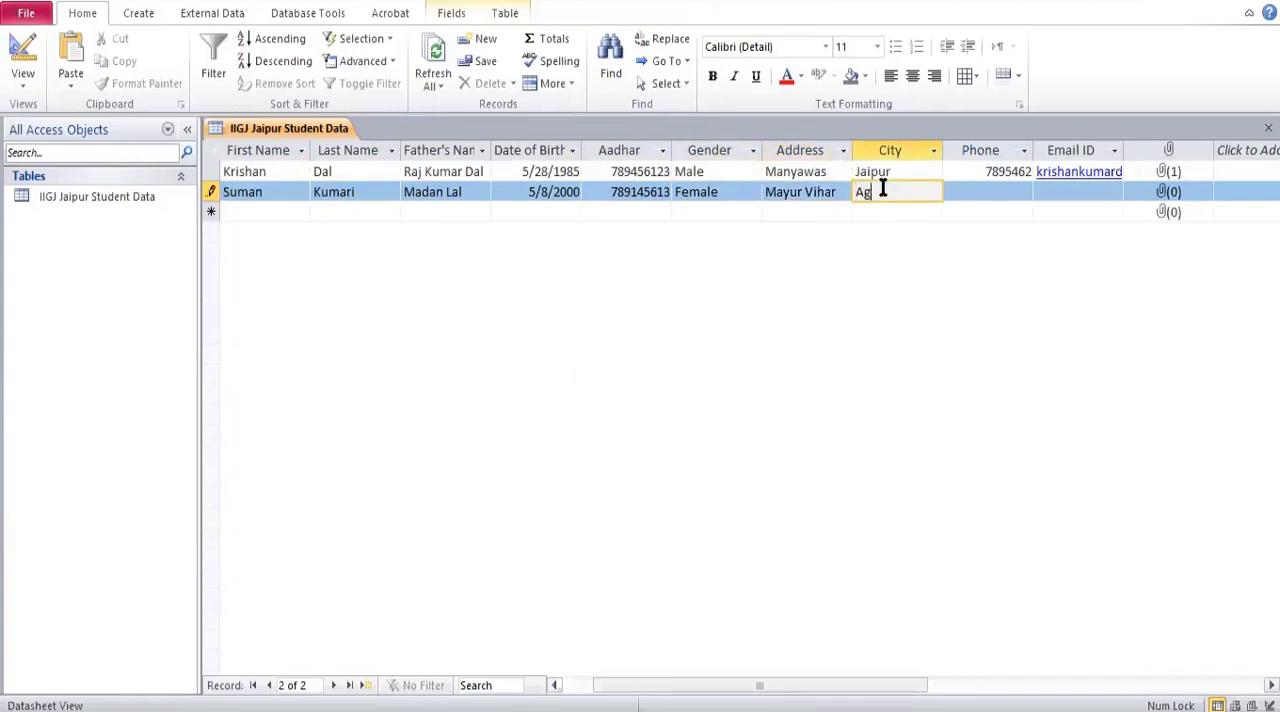
pyautogui.press('BackSpace')
pyautogui.press('BackSpace')
pyautogui.write('Delhi')
# Fill in the student's phone number and e-mail address in the second record.
pyautogui.click(1015, 190)
pyautogui.write('8')
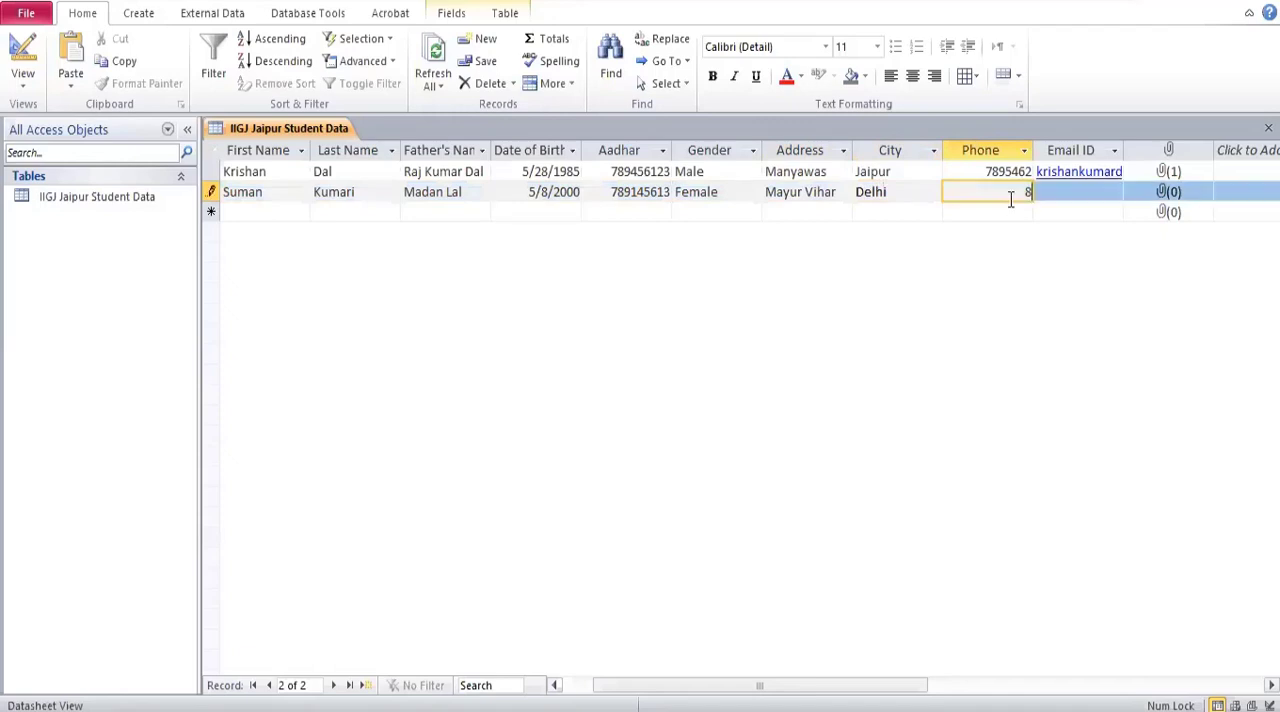
pyautogui.write('714931')
pyautogui.click(1062, 192)
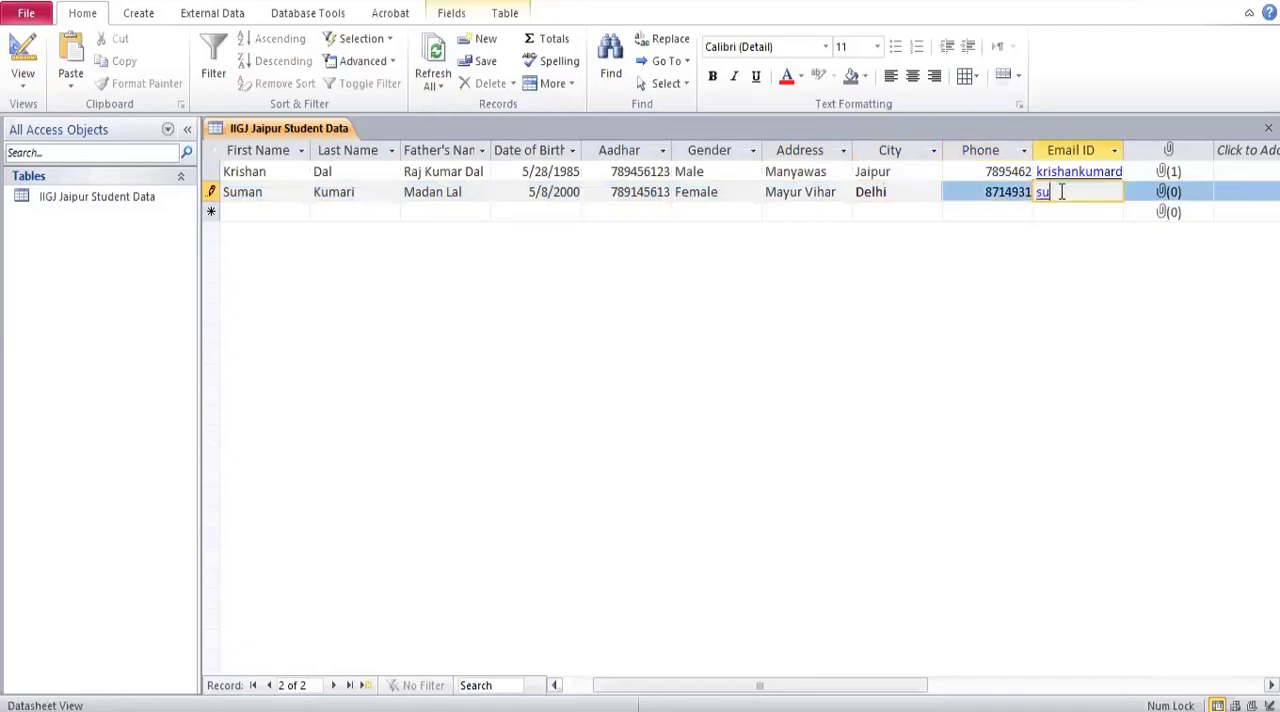
# Attach the image images (3) from the Desktop's Photos folder to the second record's Photo field.
pyautogui.click(1165, 195)
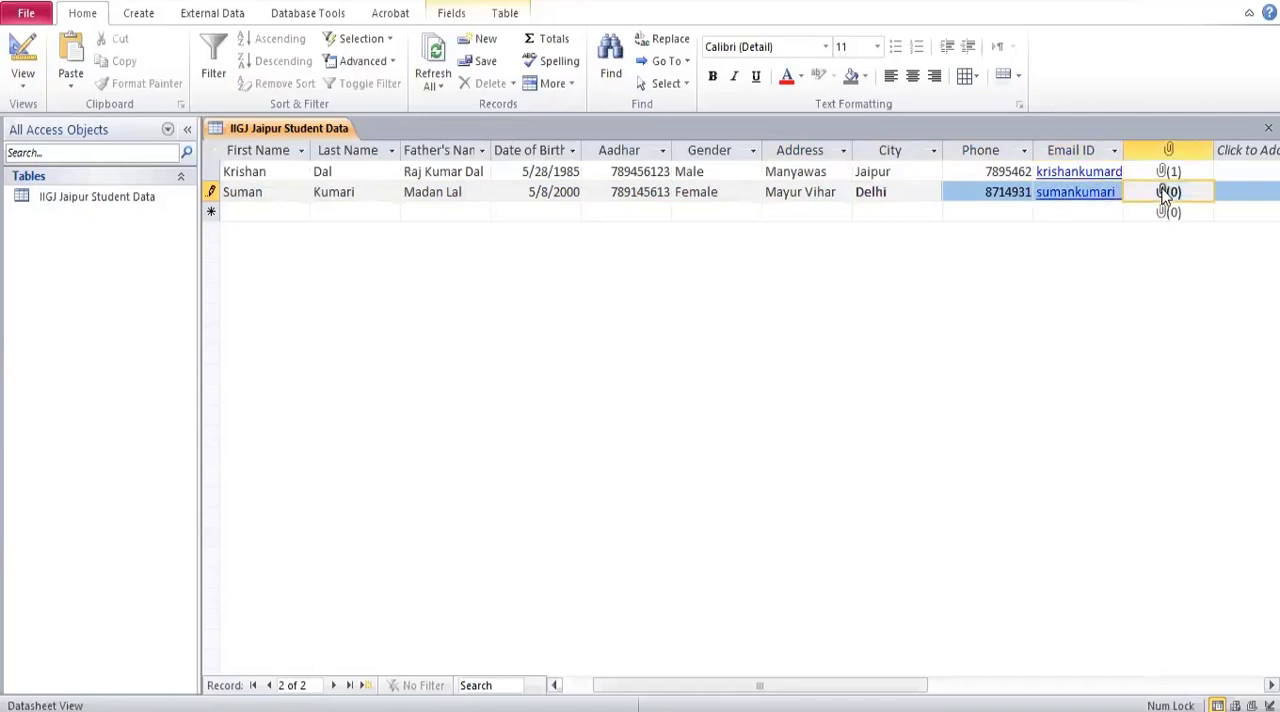
pyautogui.doubleClick(1166, 196)
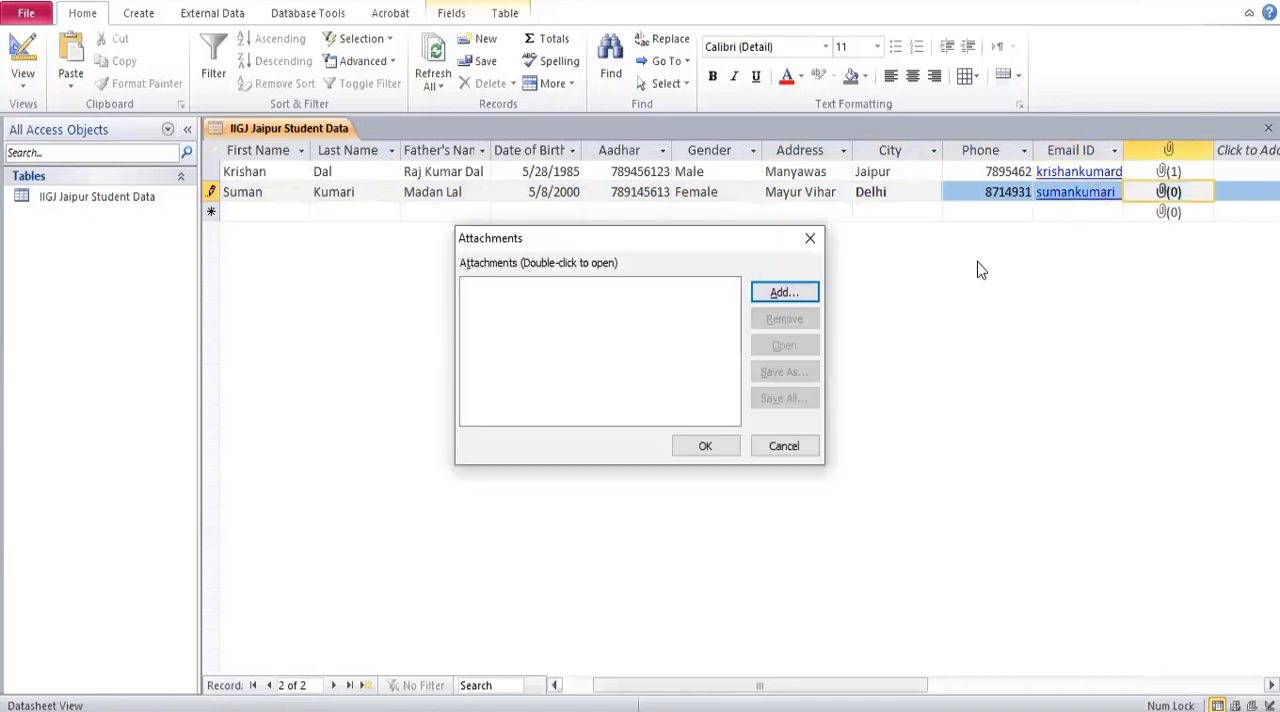
pyautogui.click(783, 294)
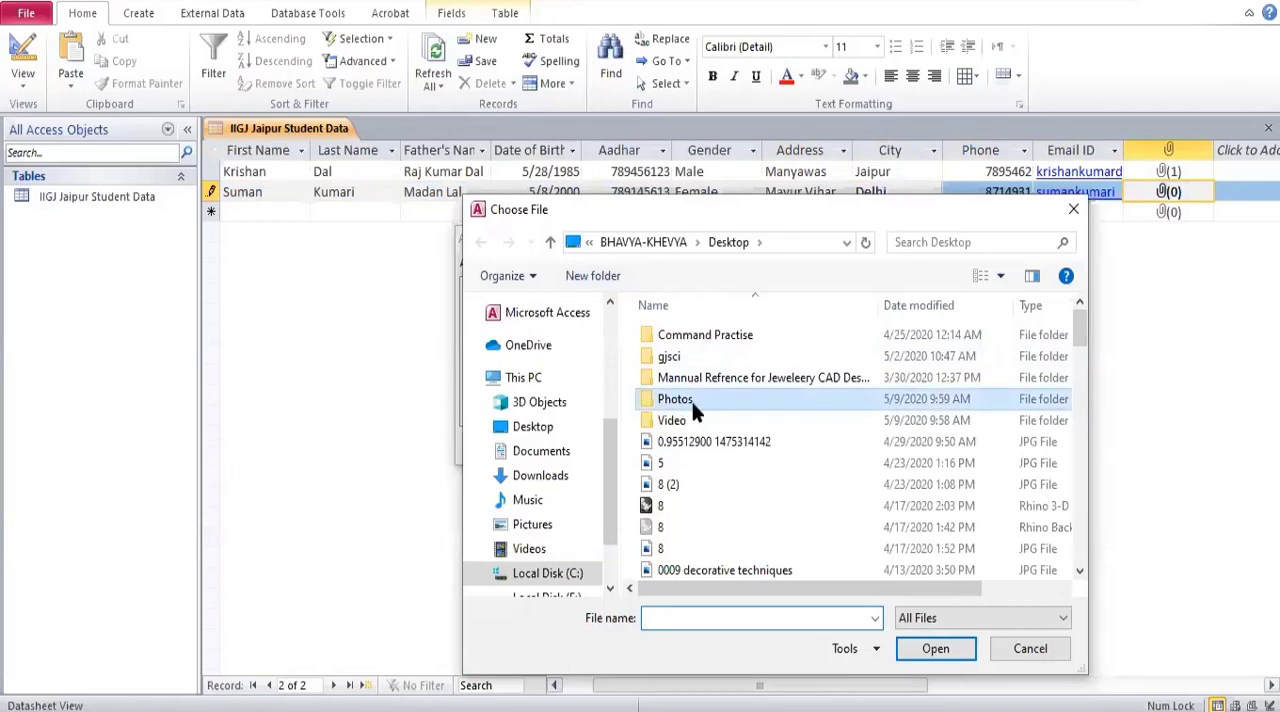
pyautogui.doubleClick(693, 405)
pyautogui.click(693, 524)
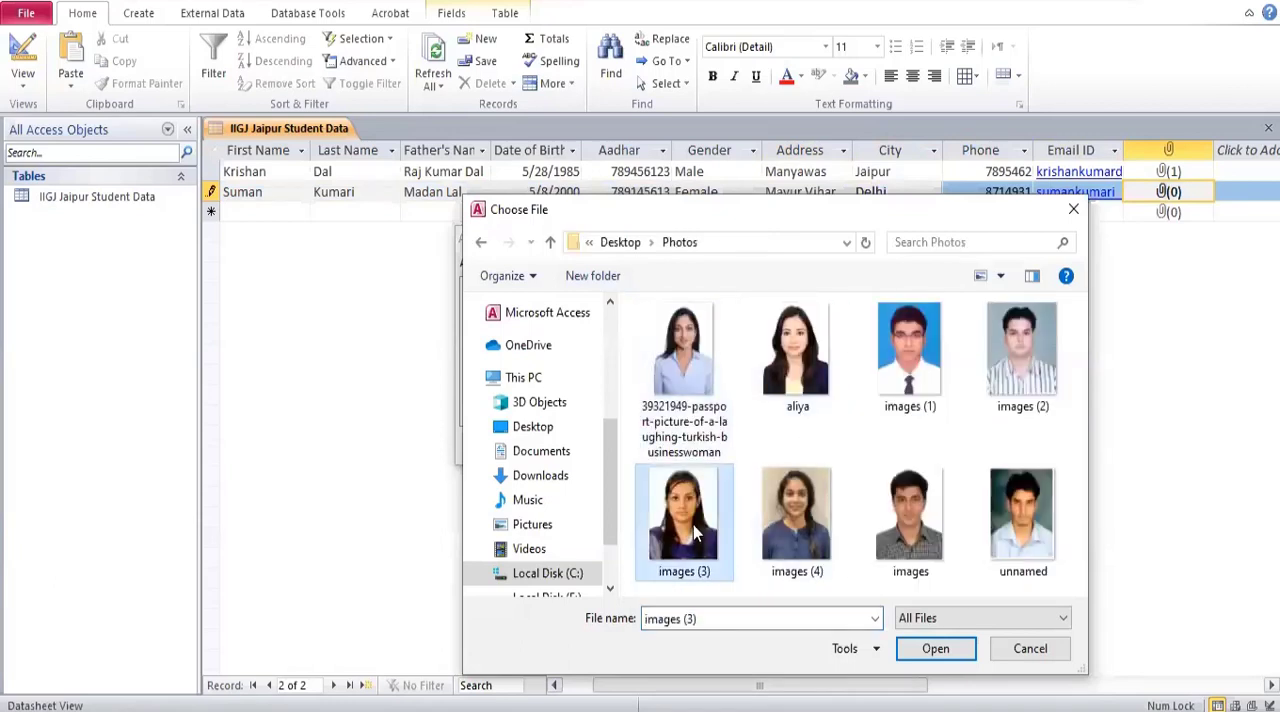
pyautogui.doubleClick(693, 524)
pyautogui.click(712, 441)
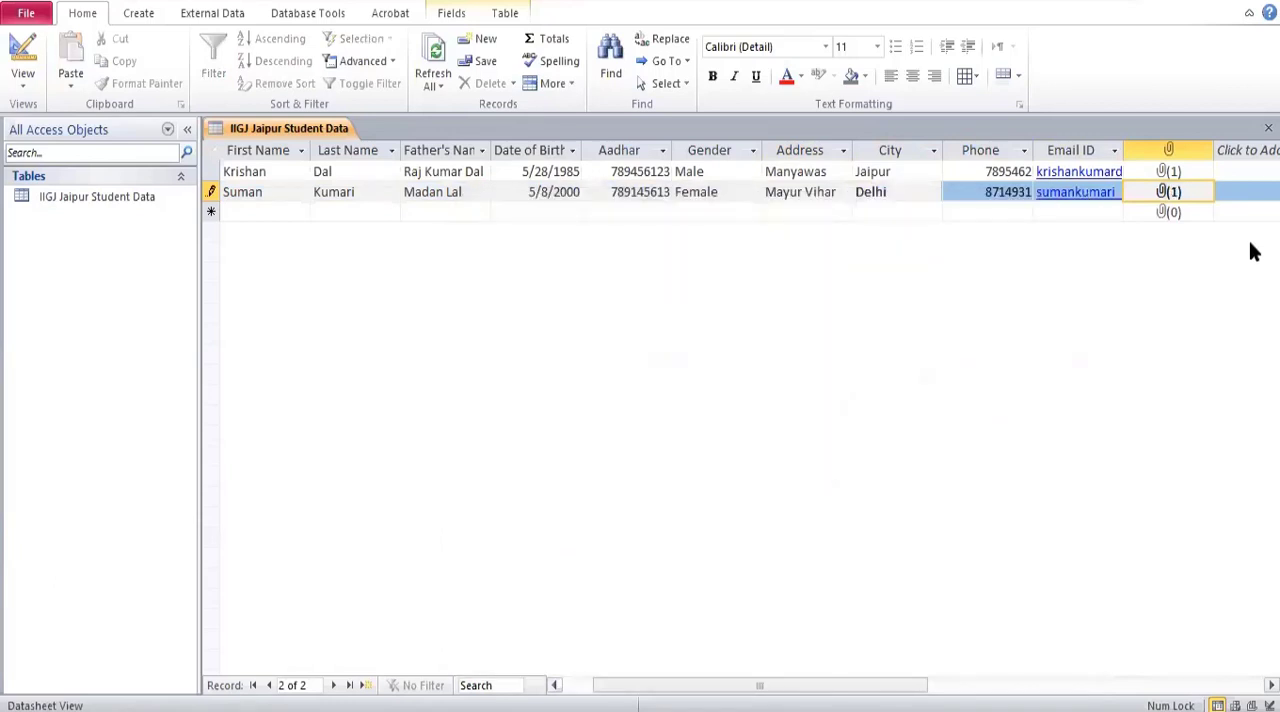
# Enter the student's first and last name in the third record and confirm the fourth record's photo attachment.
pyautogui.click(257, 210)
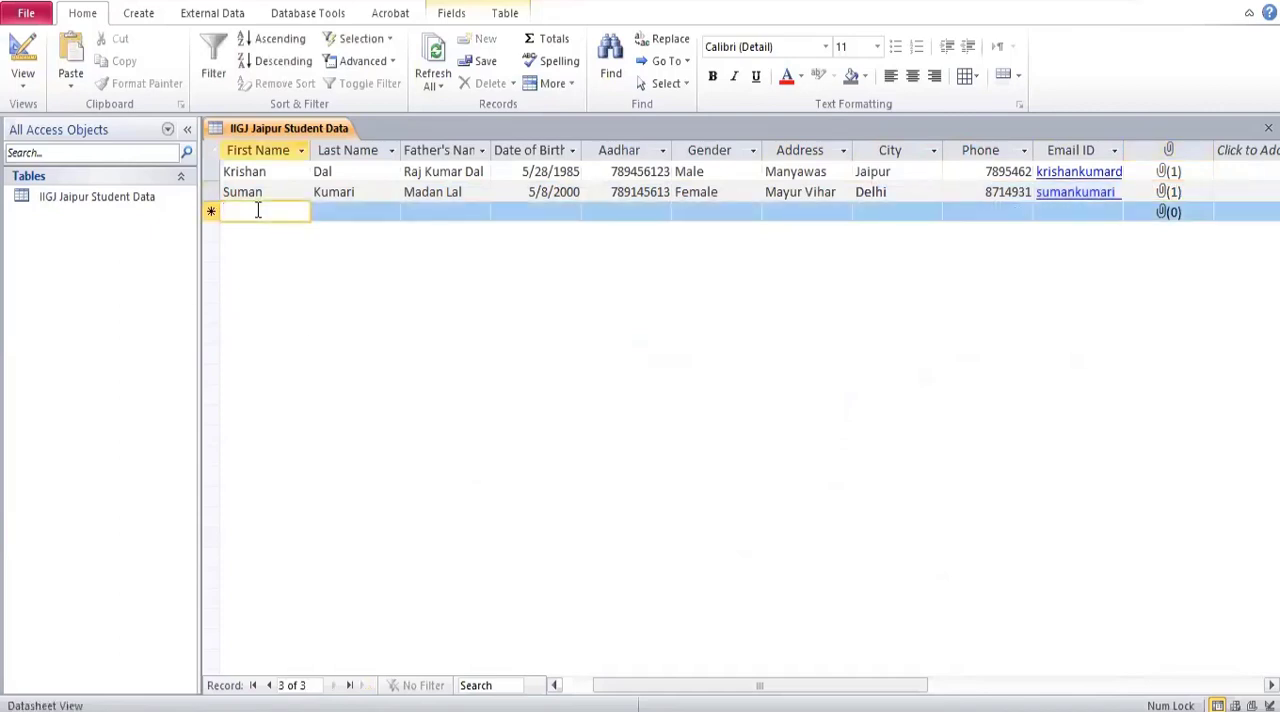
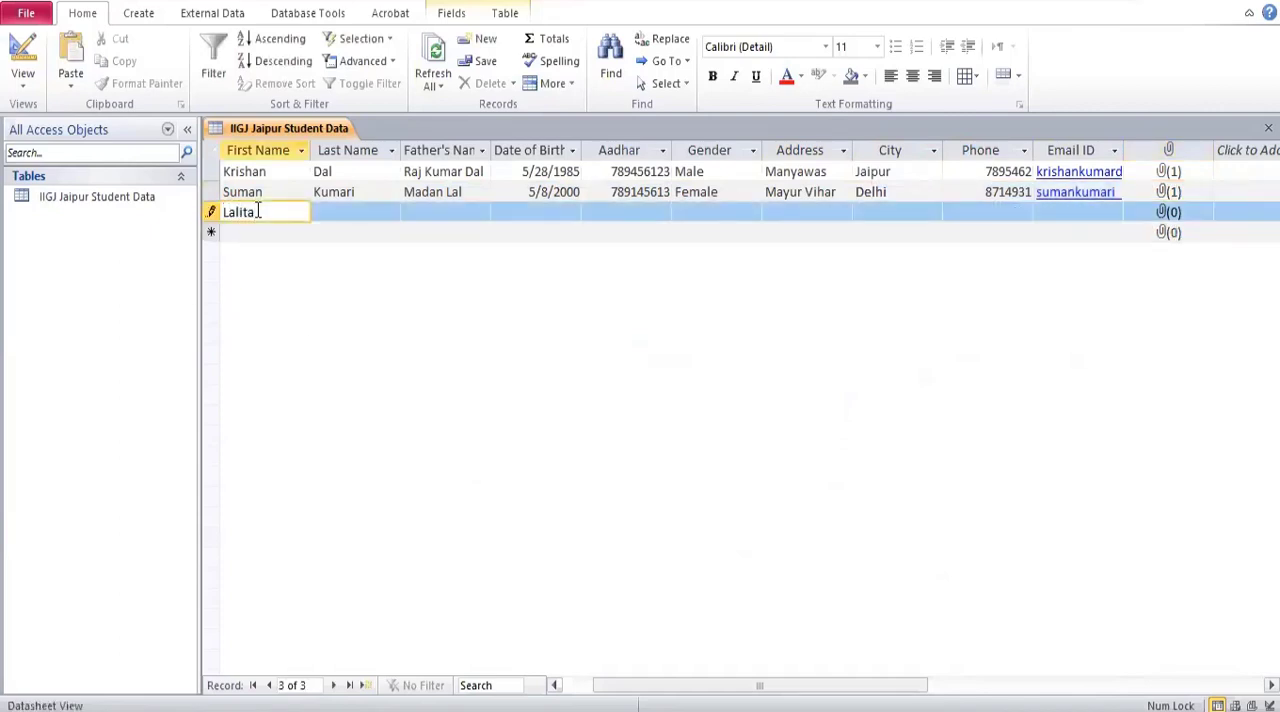
pyautogui.press('Tab')
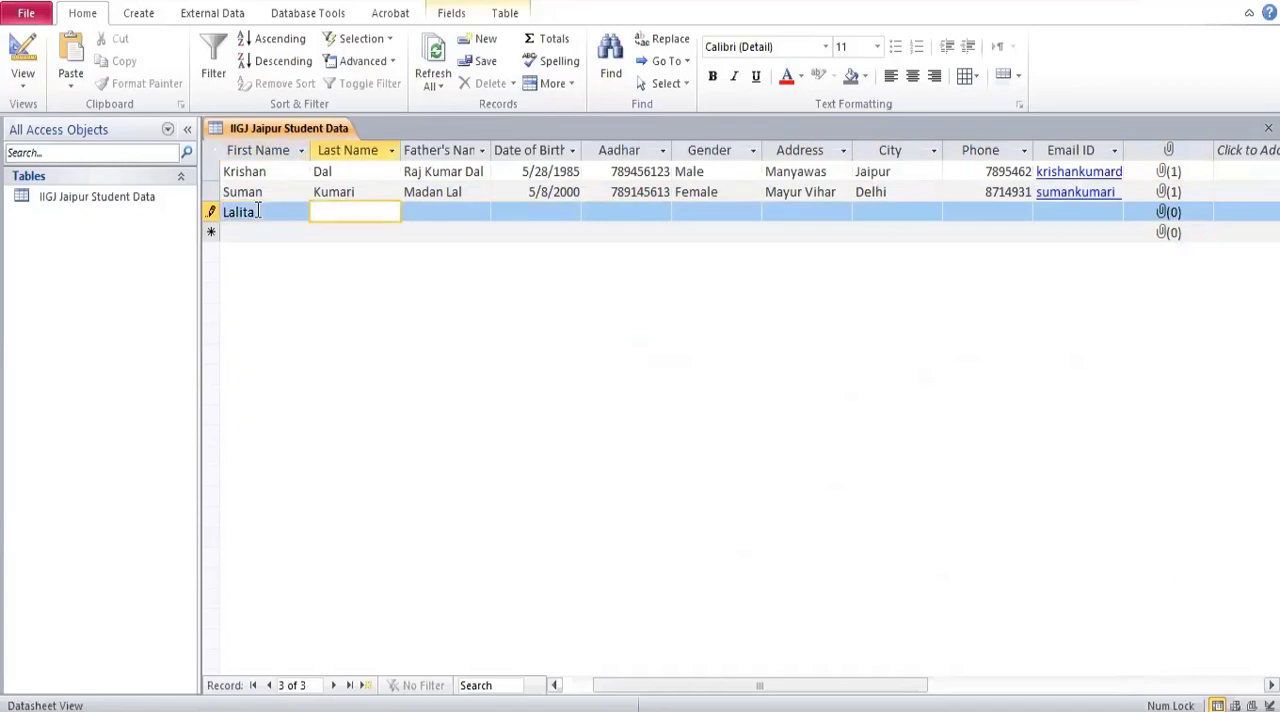
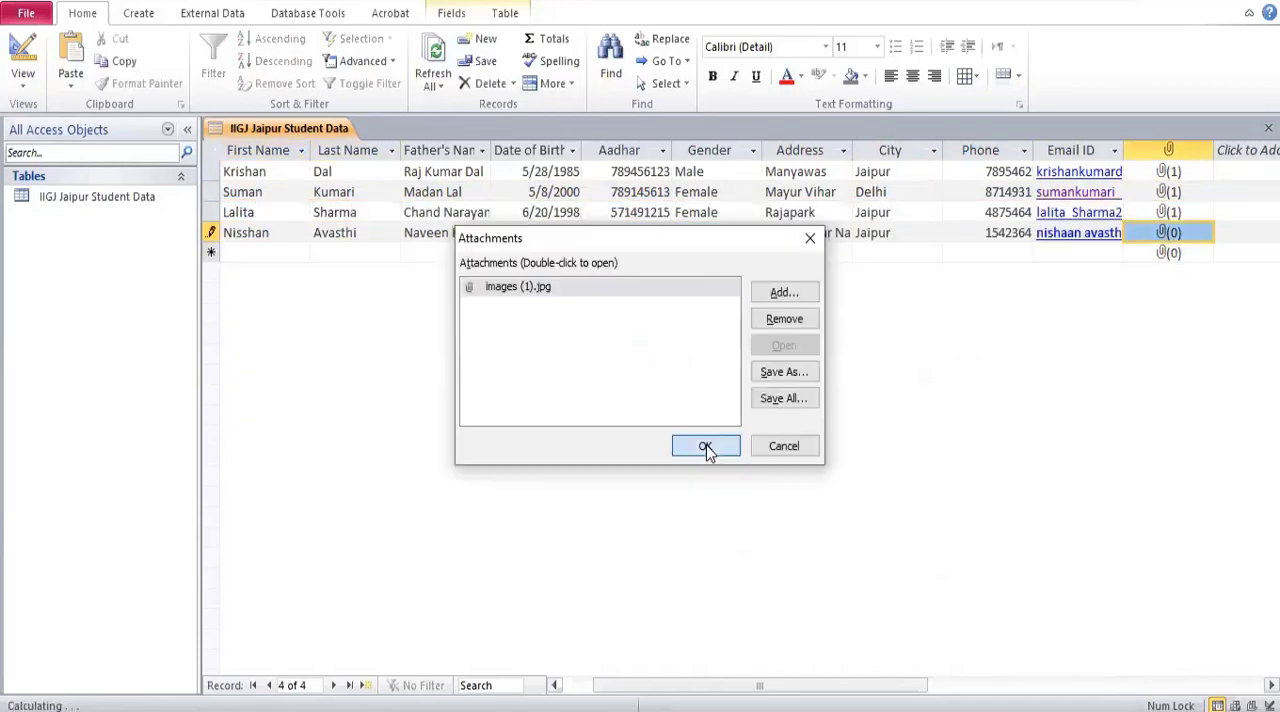
pyautogui.click(703, 446)
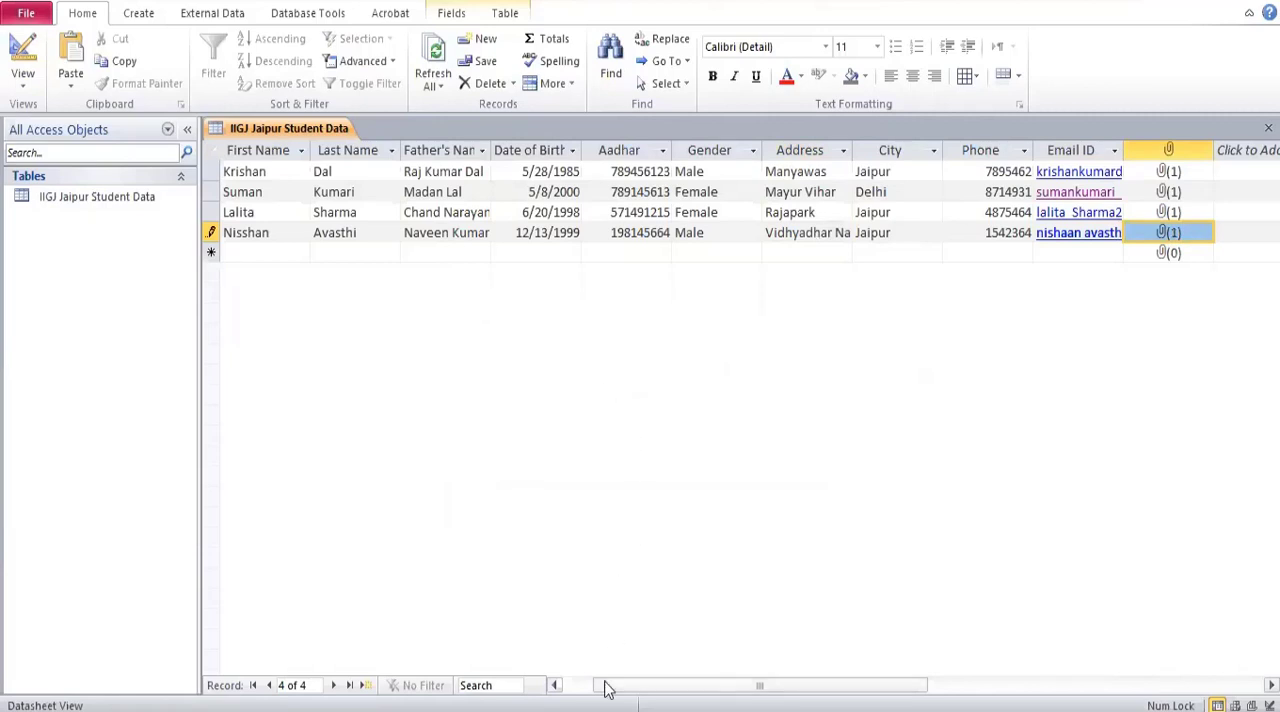
# Try to erase the Student ID value of the second record.
pyautogui.moveTo(606, 686); pyautogui.dragTo(575, 686)
pyautogui.click(302, 192)
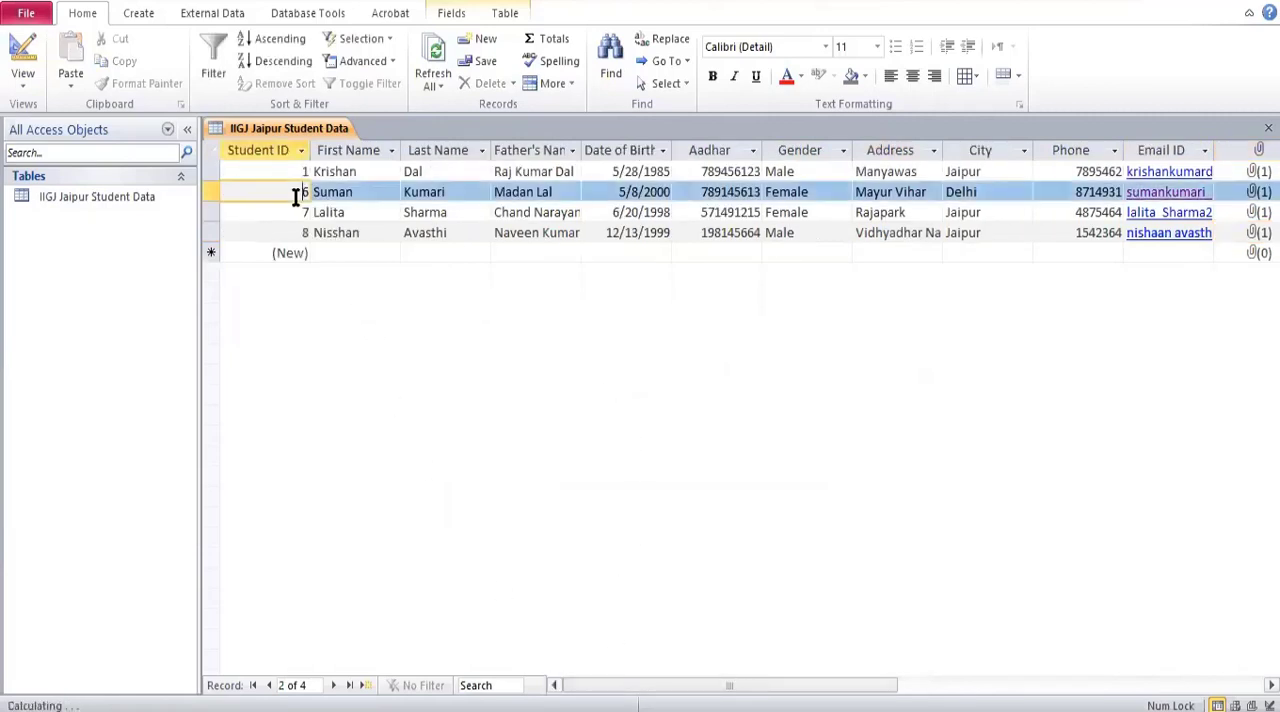
pyautogui.press('BackSpace')
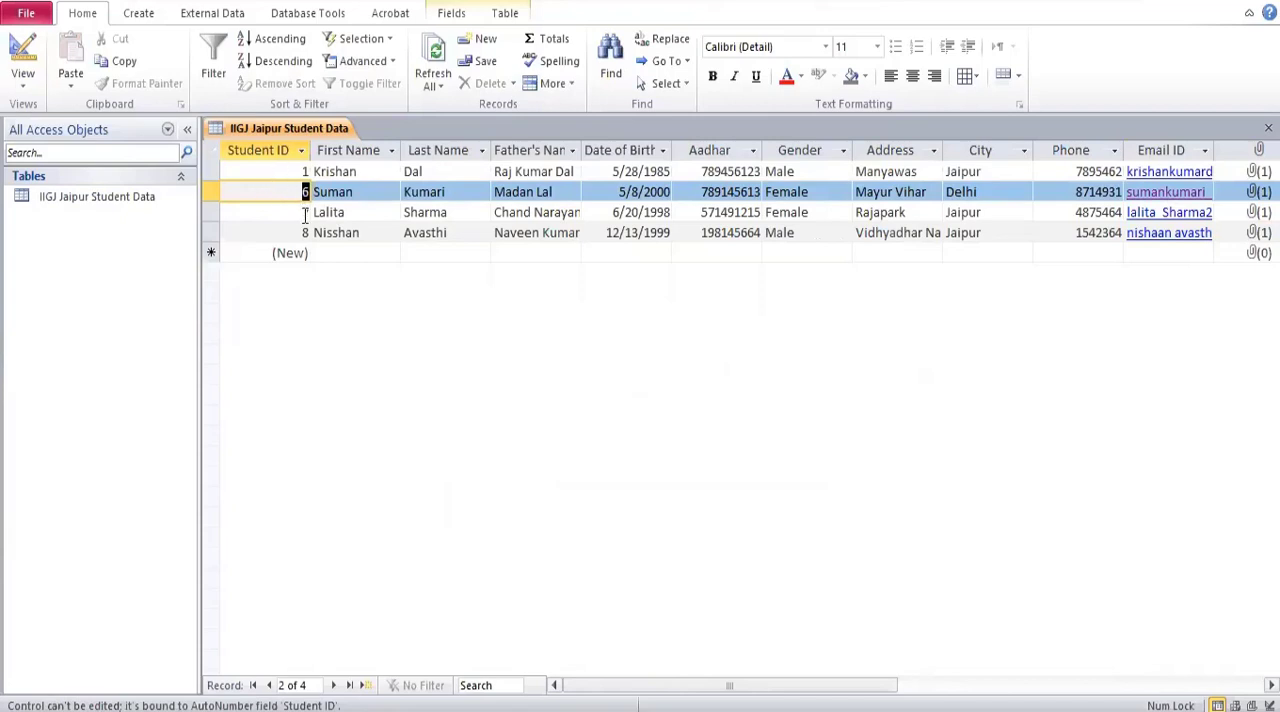
# Review the student table's field definitions in Design View and return to Datasheet View.
pyautogui.click(128, 197)
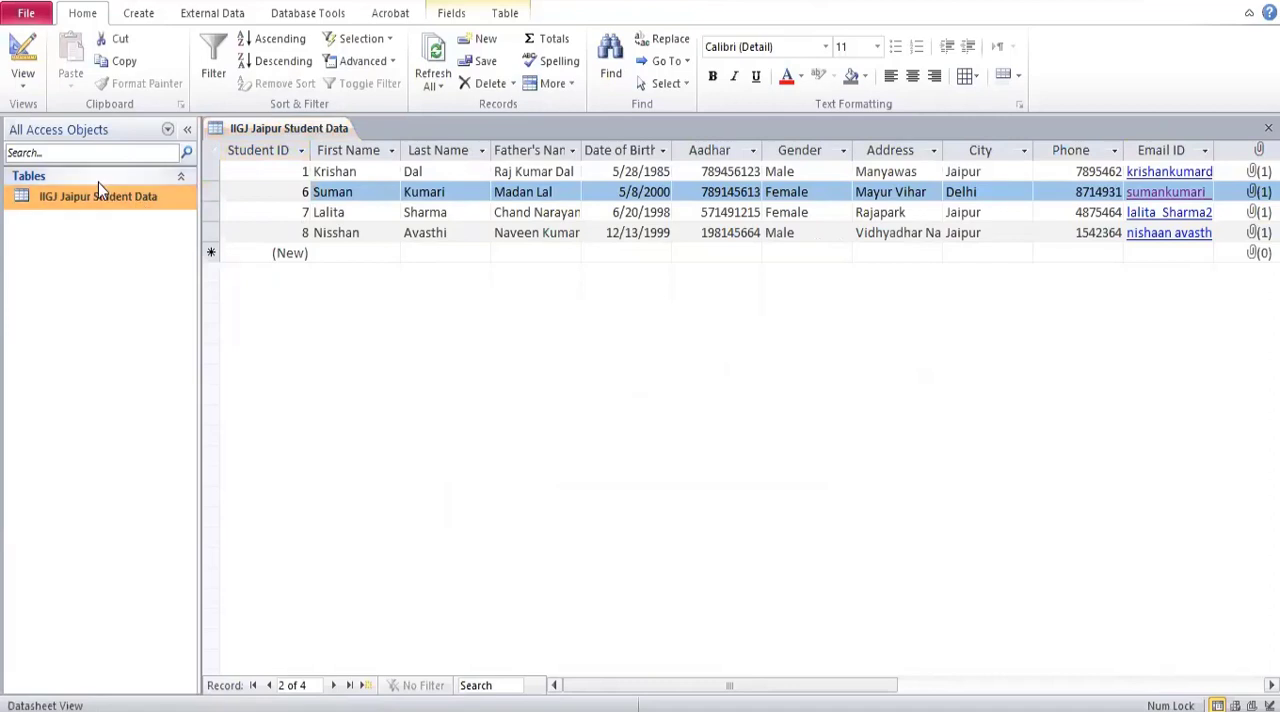
pyautogui.click(23, 78)
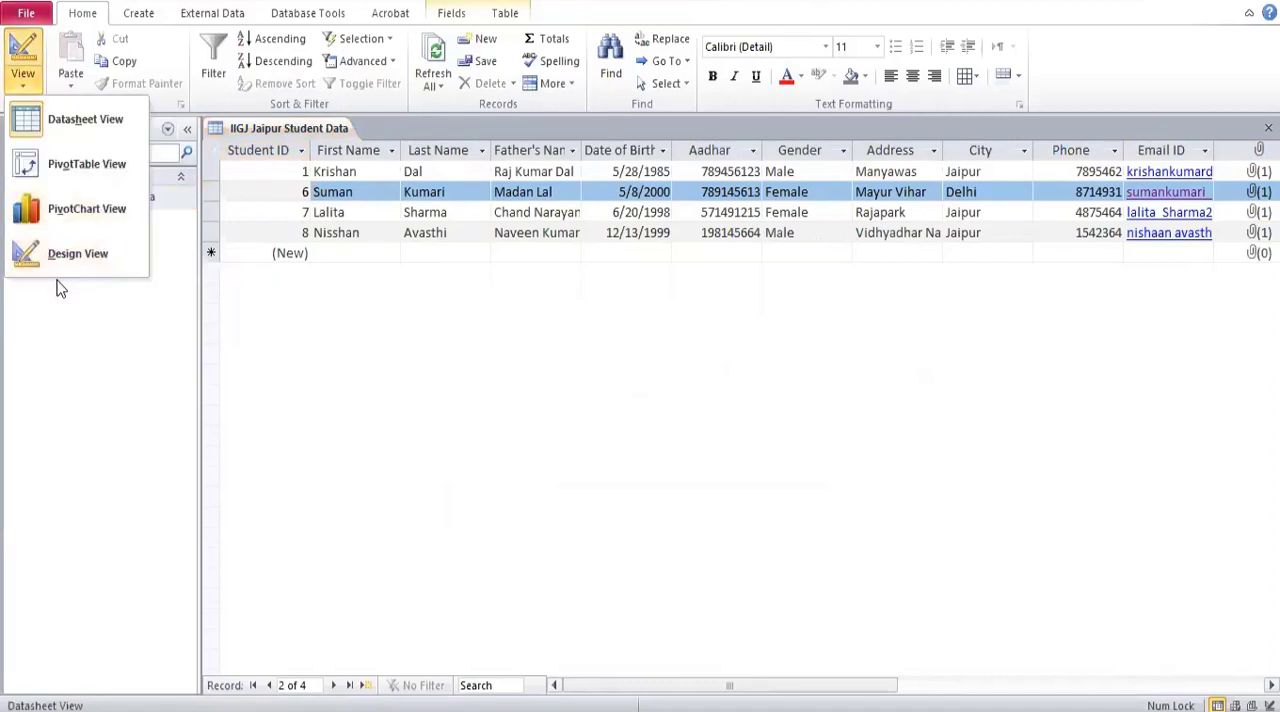
pyautogui.click(74, 255)
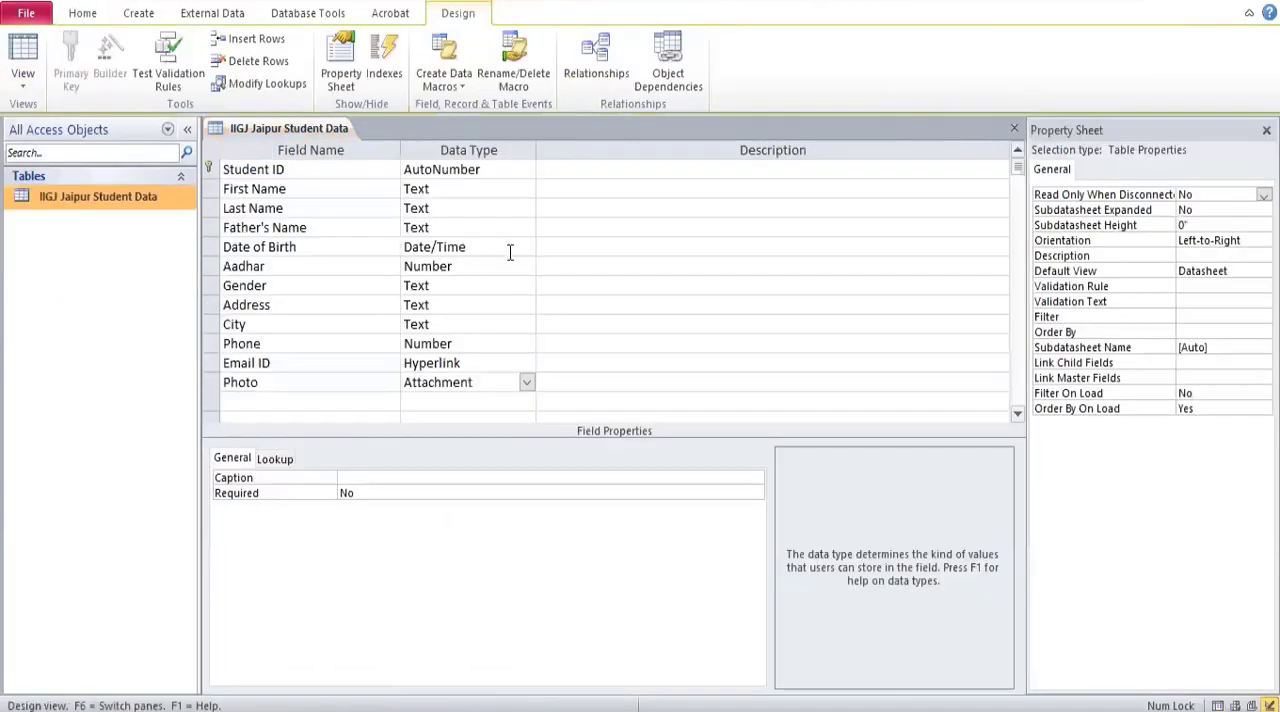
pyautogui.click(24, 84)
pyautogui.click(54, 127)
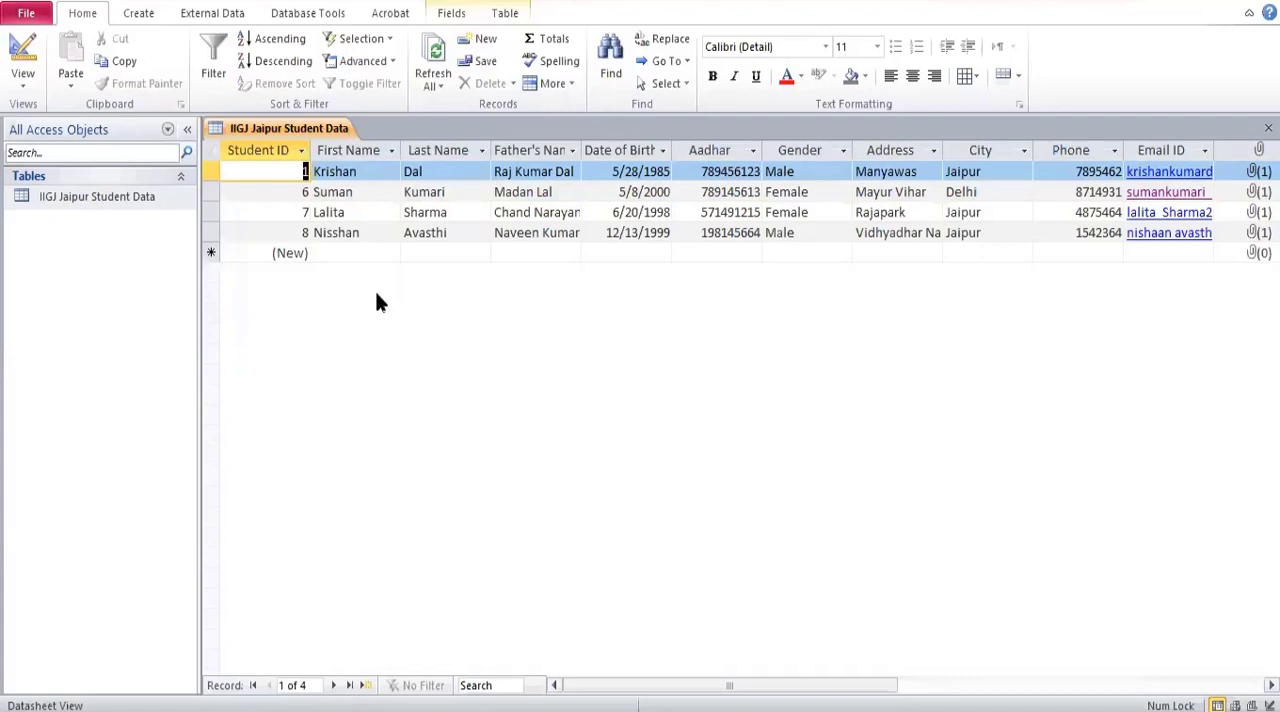
# Create a form from the IIGJ Jaipur Student Data table and compare it with the table's datasheet.
pyautogui.click(140, 14)
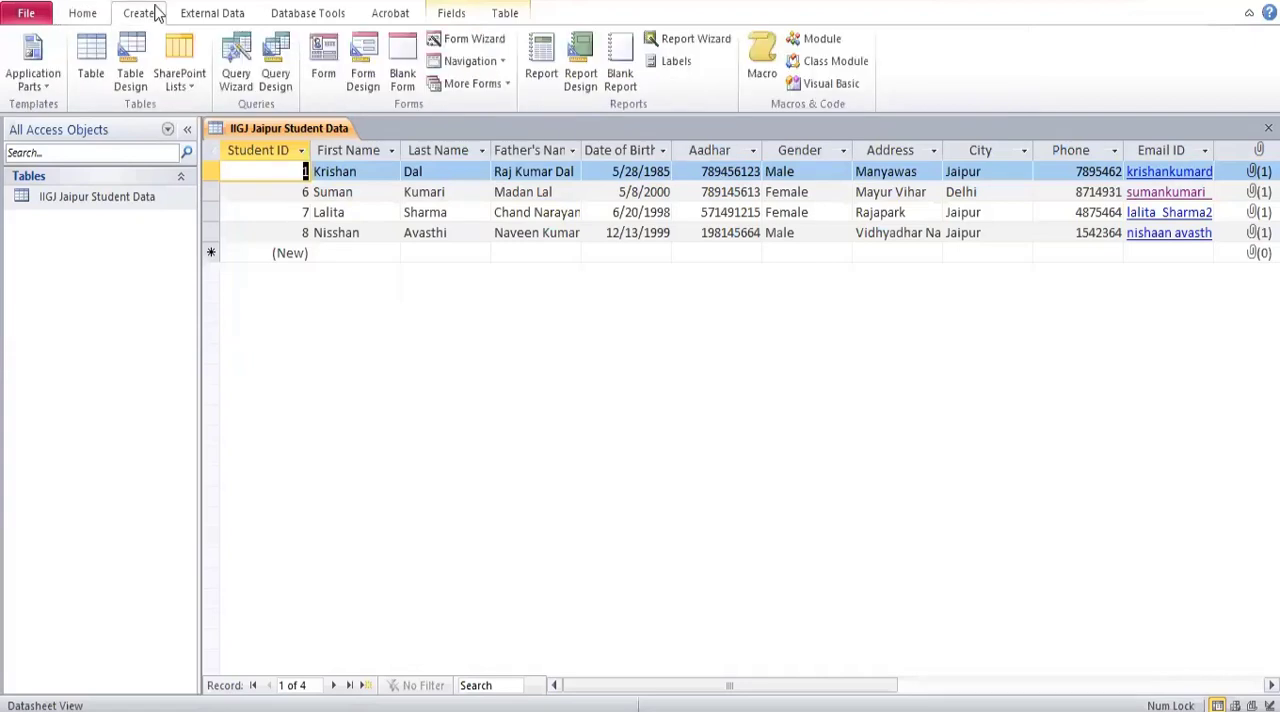
pyautogui.click(333, 68)
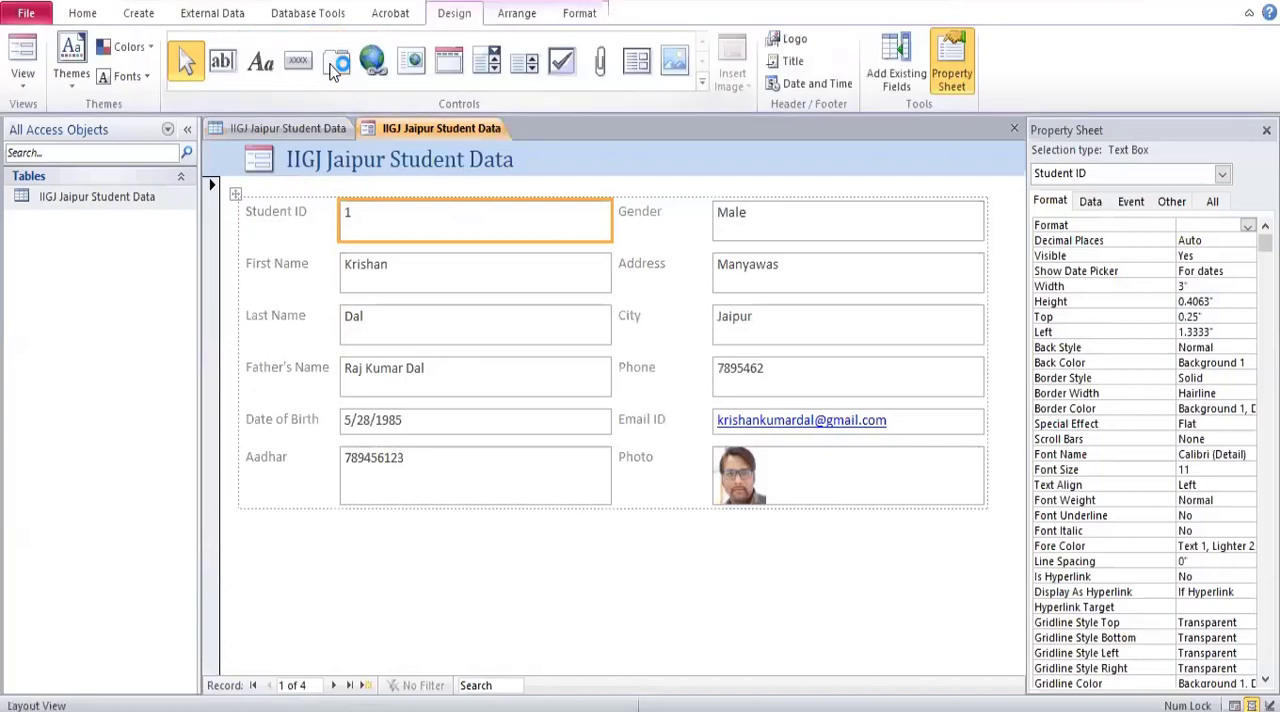
pyautogui.click(288, 128)
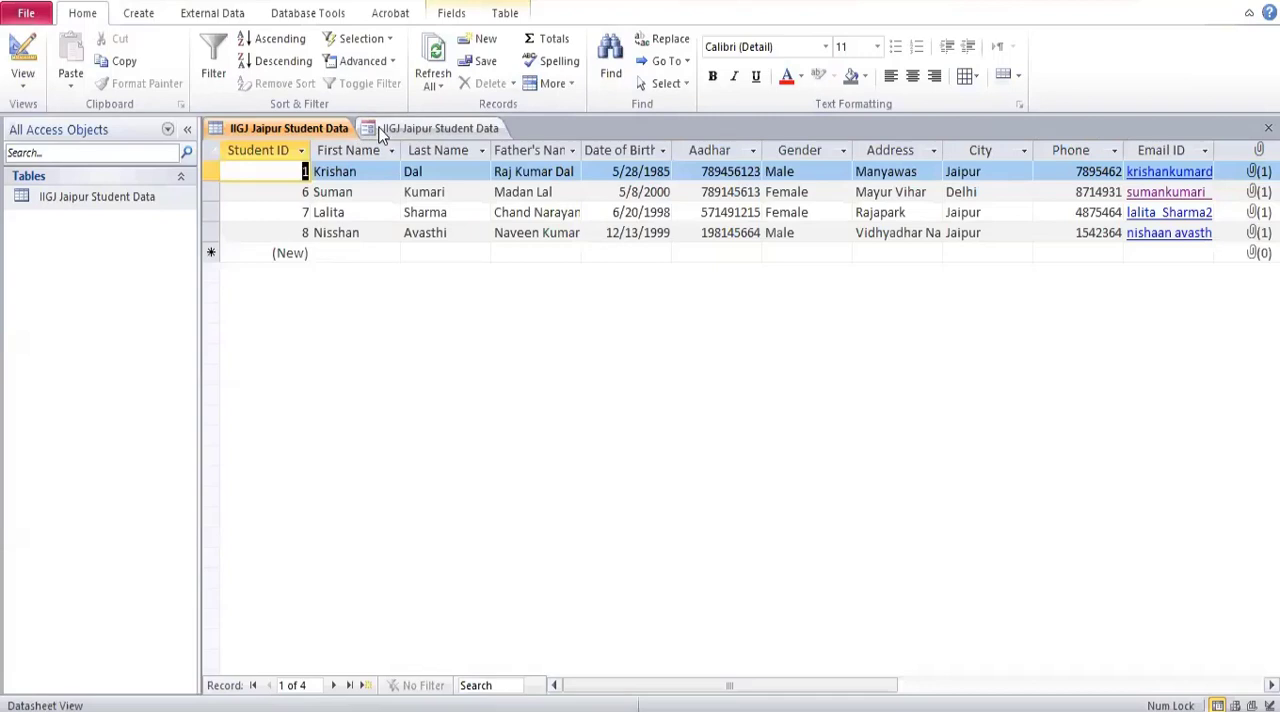
pyautogui.click(430, 128)
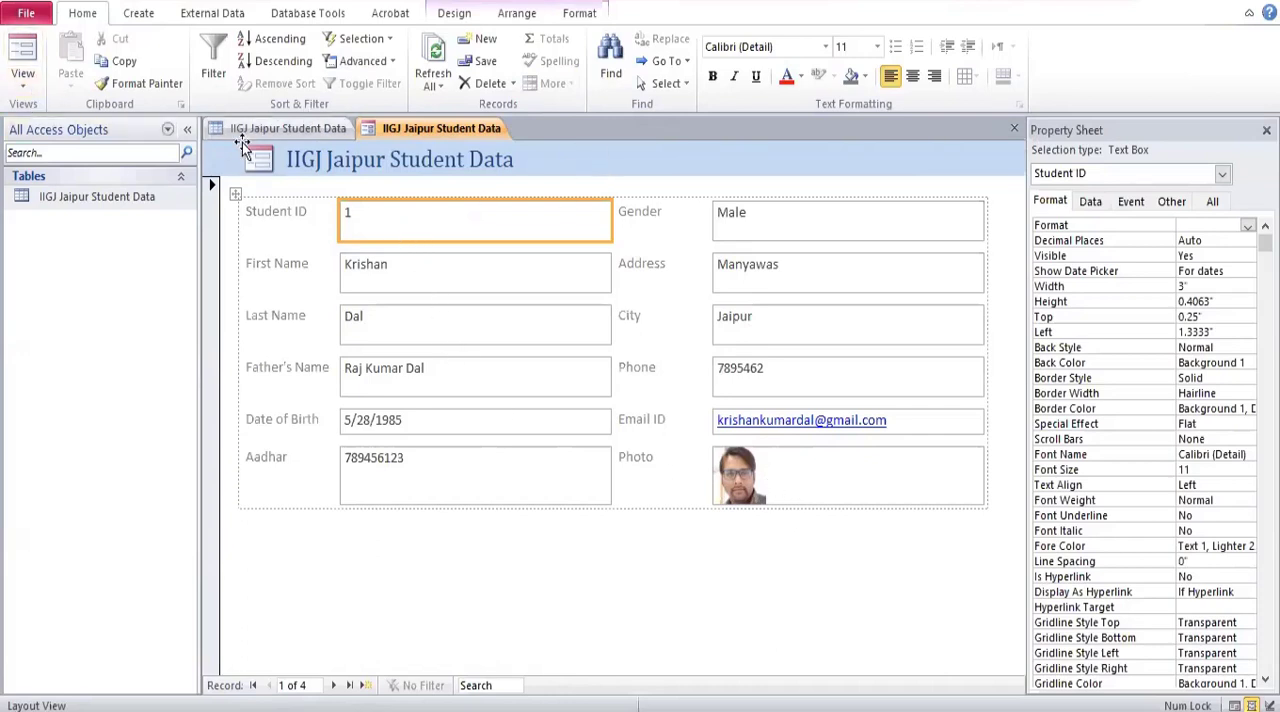
# Reduce the height of the form's Student ID text box to about 0.24 inches in Layout View.
pyautogui.click(24, 80)
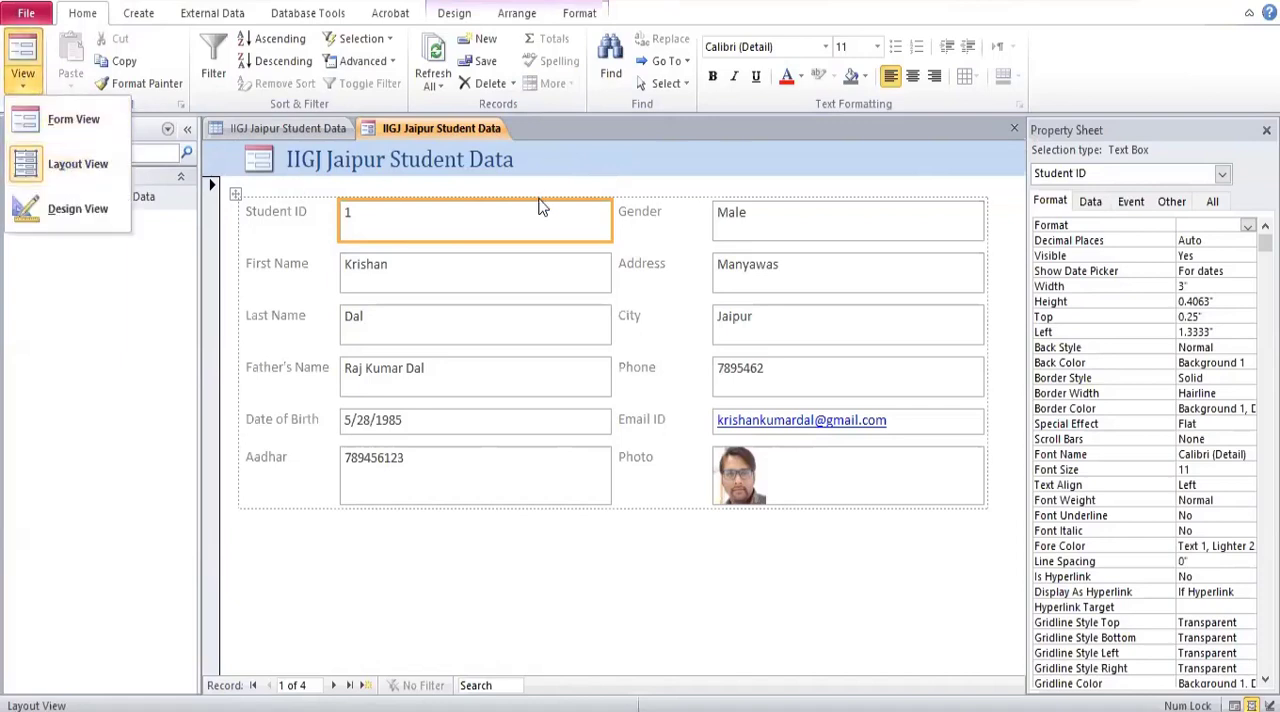
pyautogui.click(534, 240)
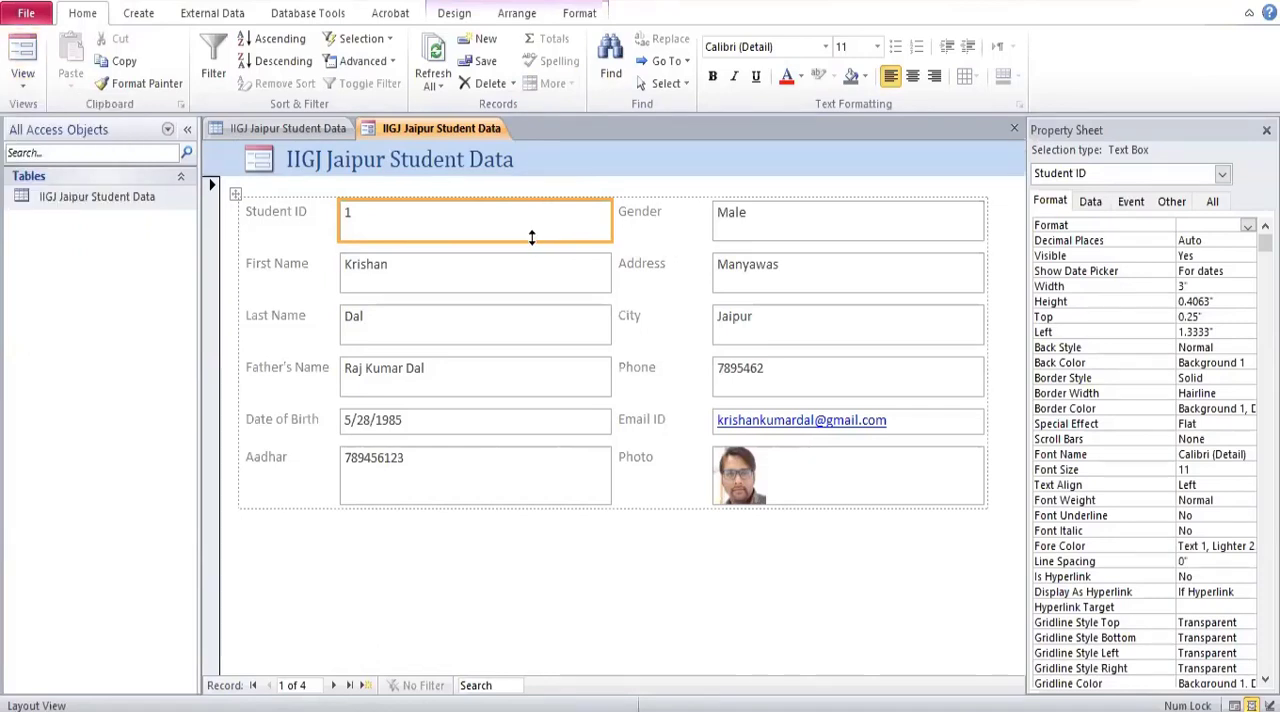
pyautogui.moveTo(532, 237); pyautogui.dragTo(530, 223)
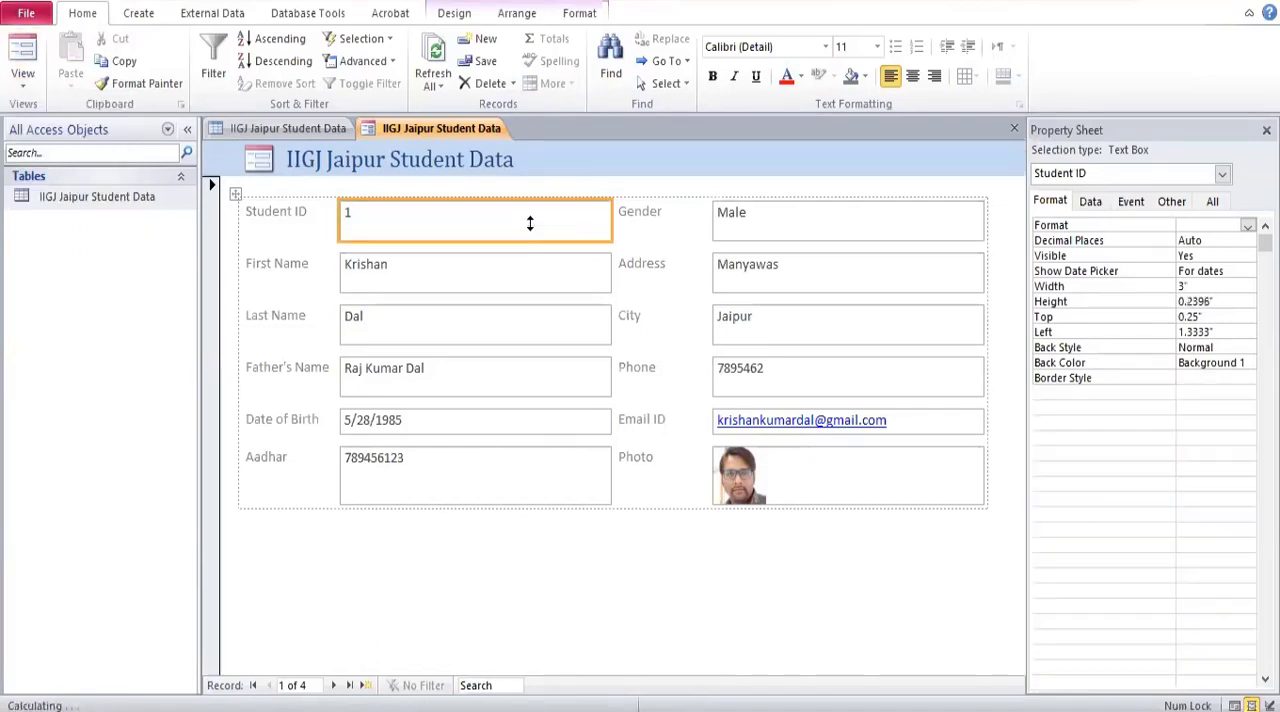
# Reduce the First Name, Last Name and Father's Name rows to one text line high and enlarge the Aadhar row to about 0.78 inches.
pyautogui.click(515, 265)
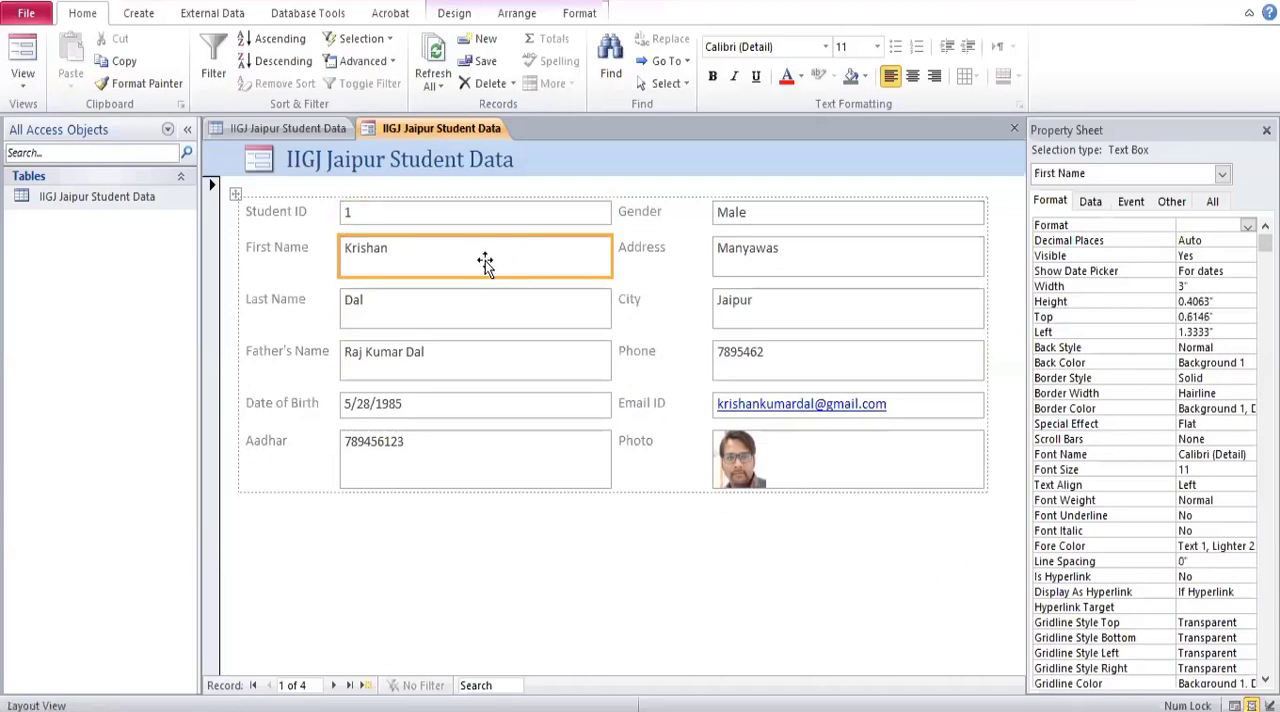
pyautogui.moveTo(481, 276); pyautogui.dragTo(483, 260)
pyautogui.click(460, 305)
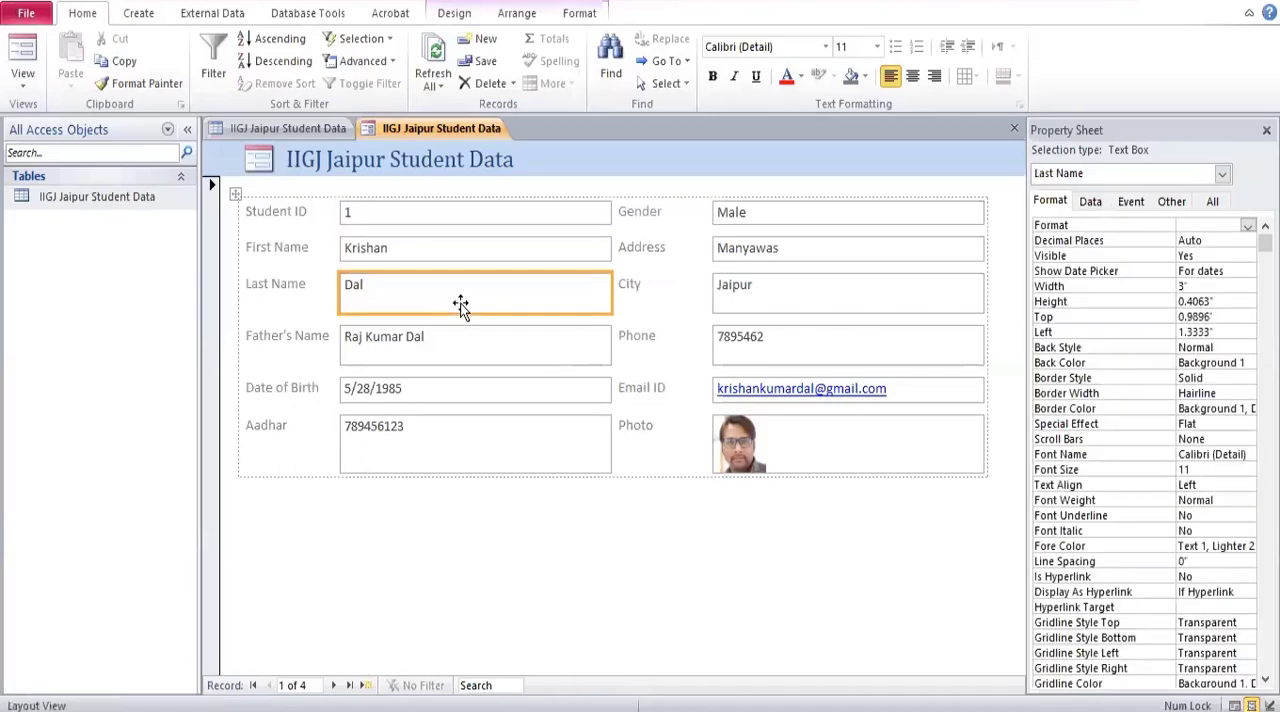
pyautogui.moveTo(461, 311); pyautogui.dragTo(460, 294)
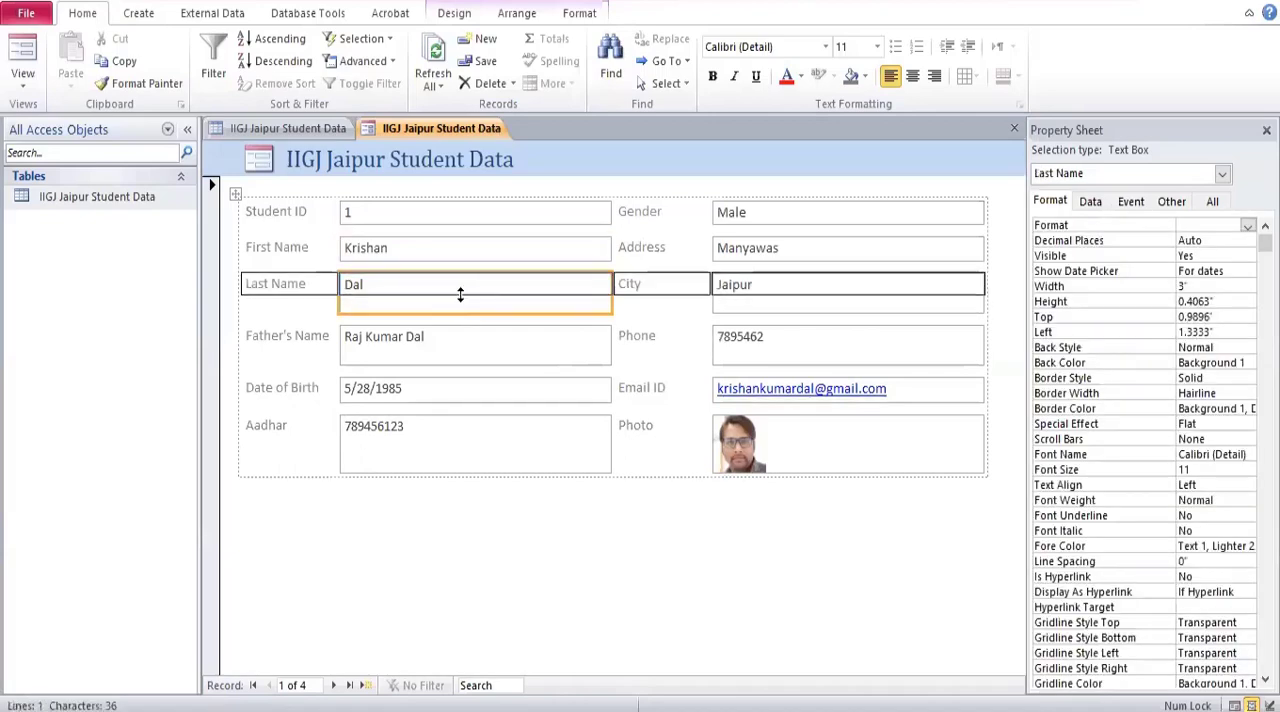
pyautogui.click(443, 343)
pyautogui.moveTo(443, 343); pyautogui.dragTo(442, 331)
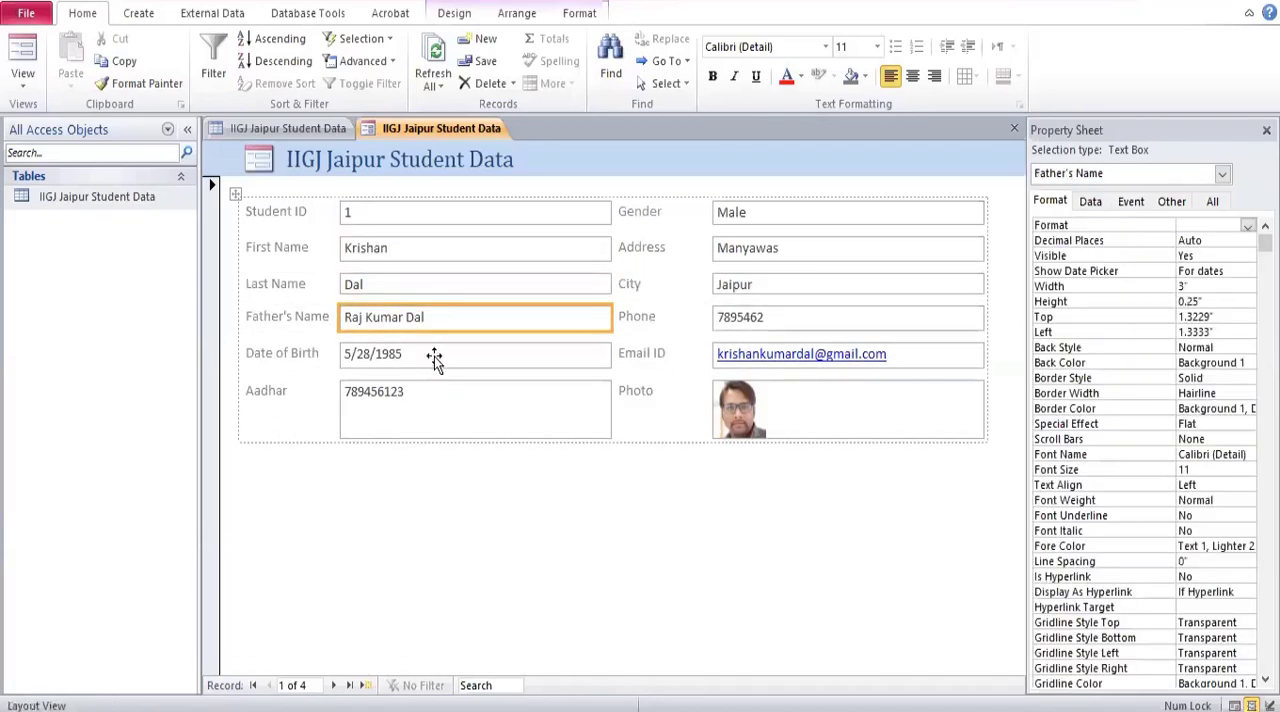
pyautogui.click(430, 400)
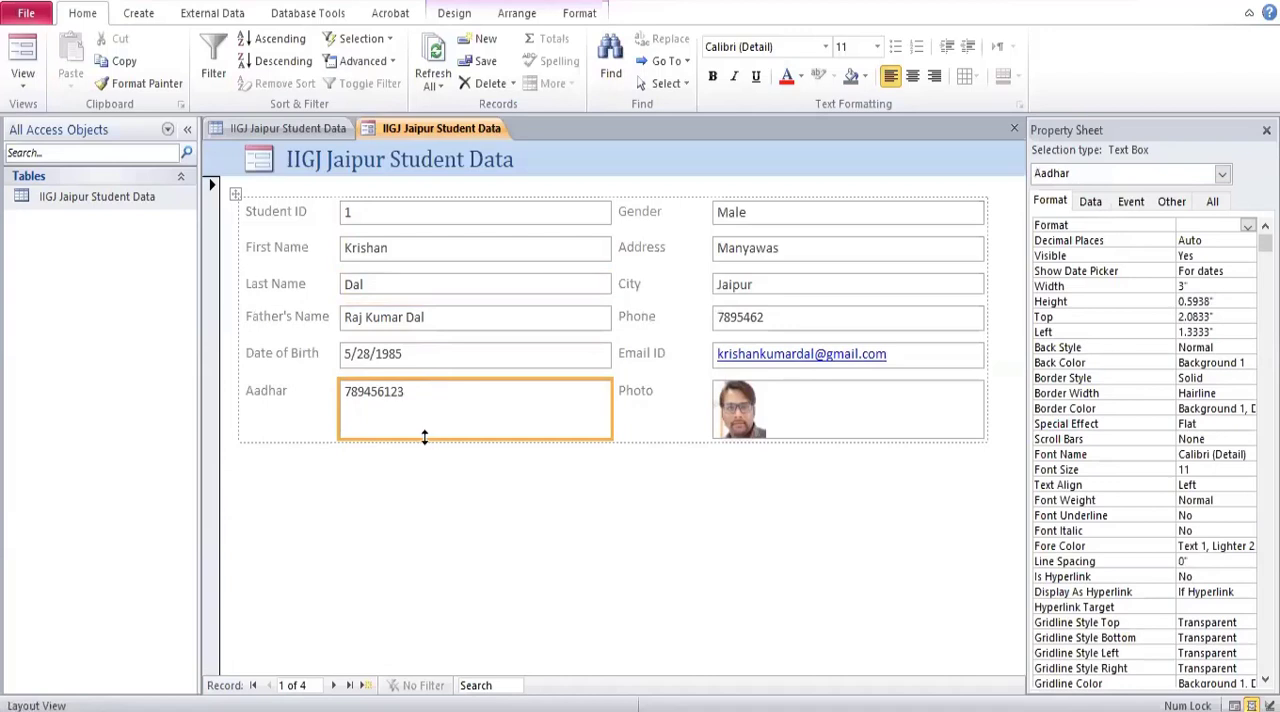
pyautogui.moveTo(424, 437)
pyautogui.mouseDown()
pyautogui.moveTo(420, 397)
pyautogui.moveTo(424, 457)
pyautogui.mouseUp()
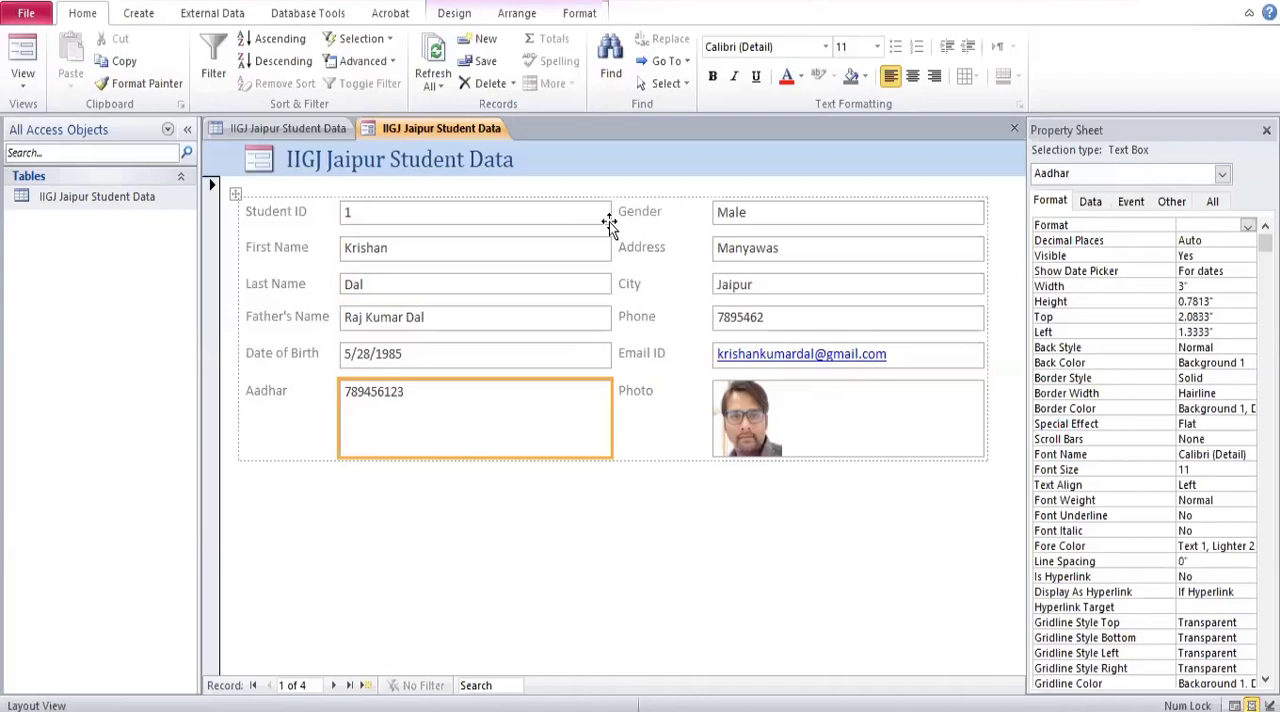
# Close the IIGJ Jaipur Student Data form without saving it.
pyautogui.rightClick(454, 131)
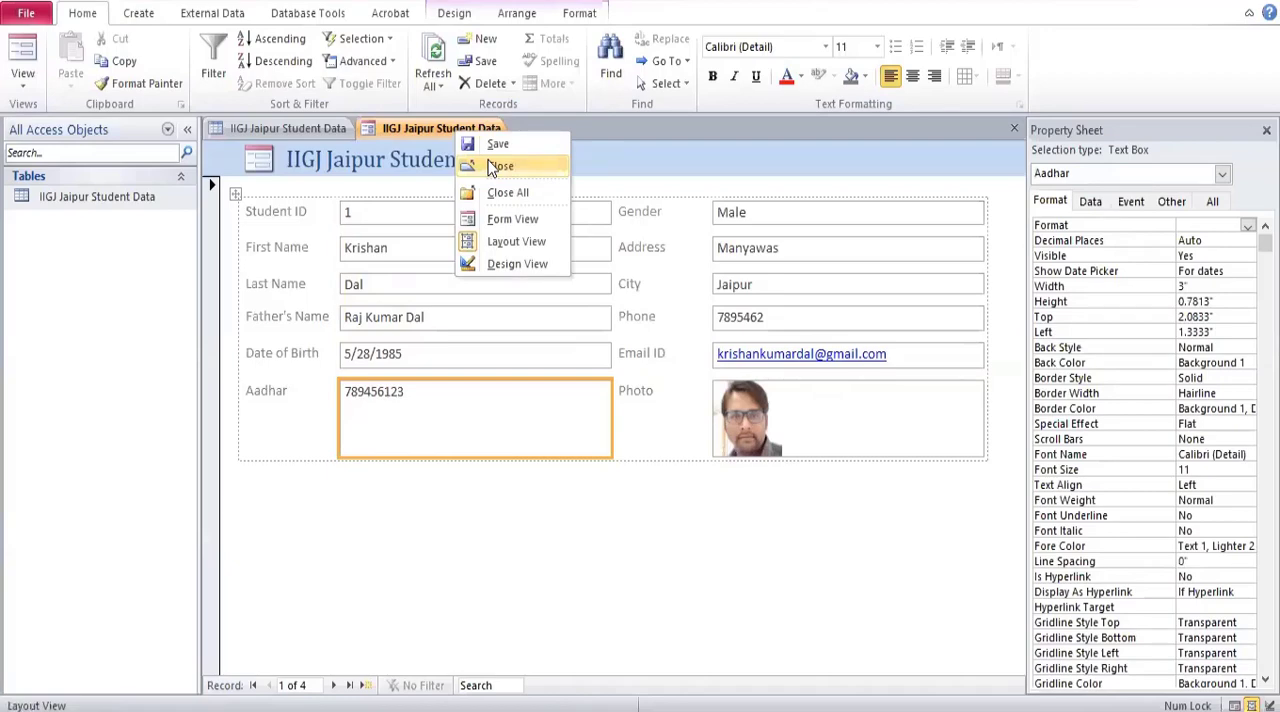
pyautogui.click(498, 166)
pyautogui.click(644, 408)
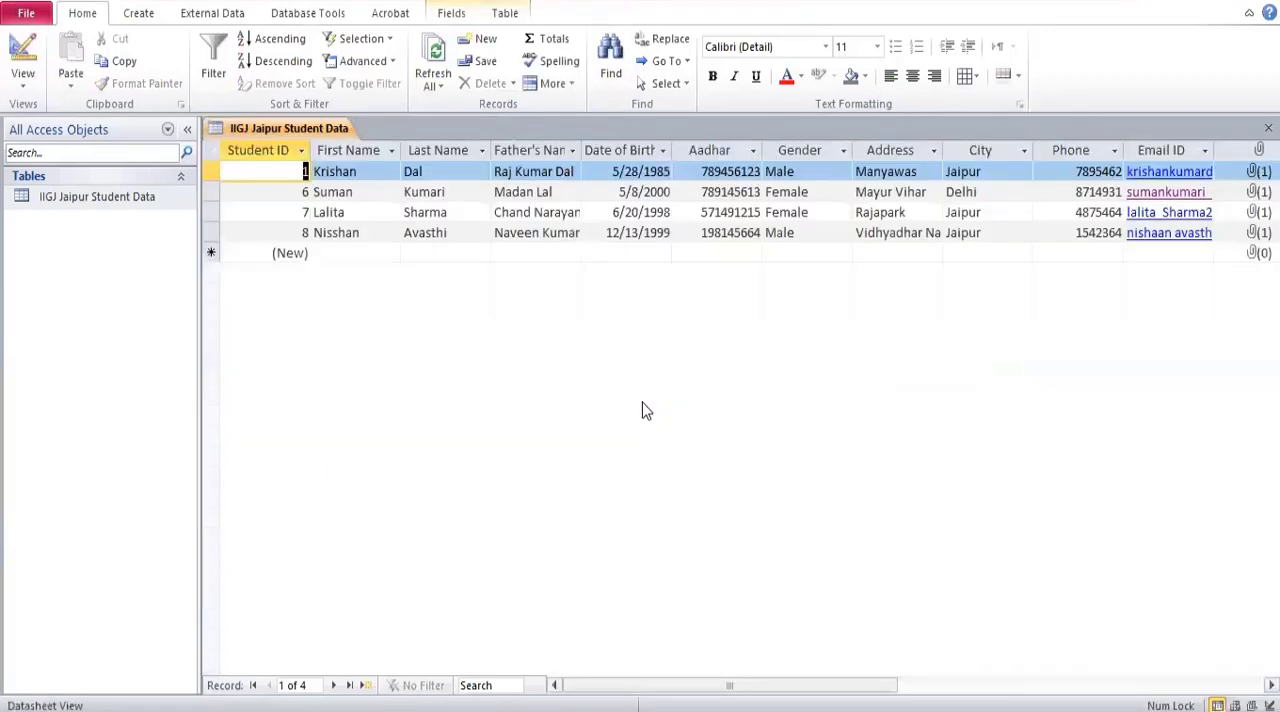
# Create a blank form and list all fields of the IIGJ Jaipur Student Data table for adding.
pyautogui.click(157, 18)
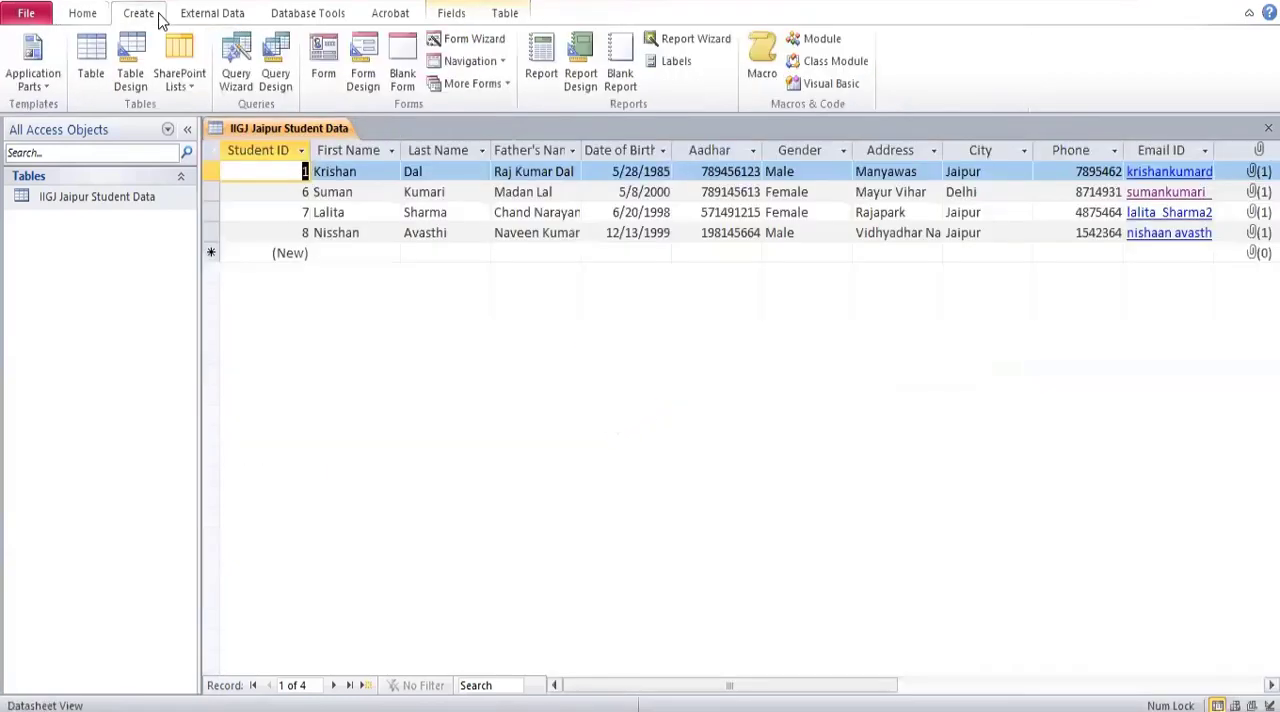
pyautogui.click(400, 60)
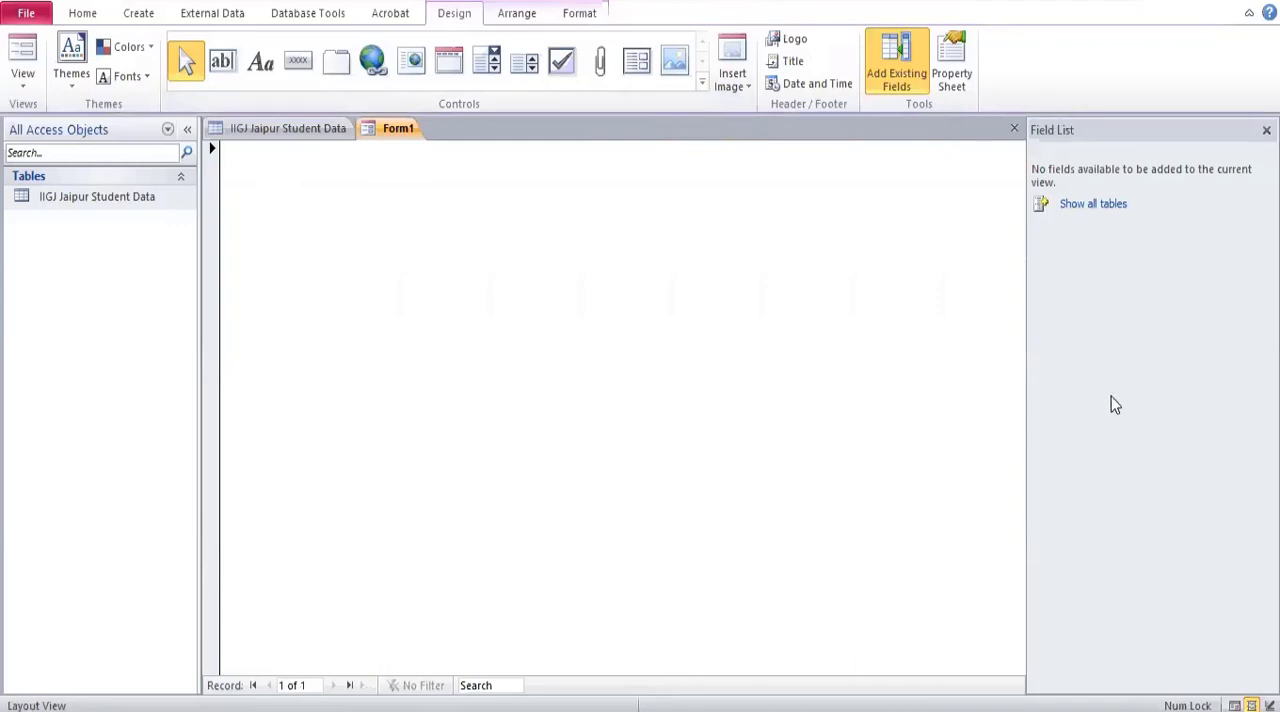
pyautogui.click(1108, 206)
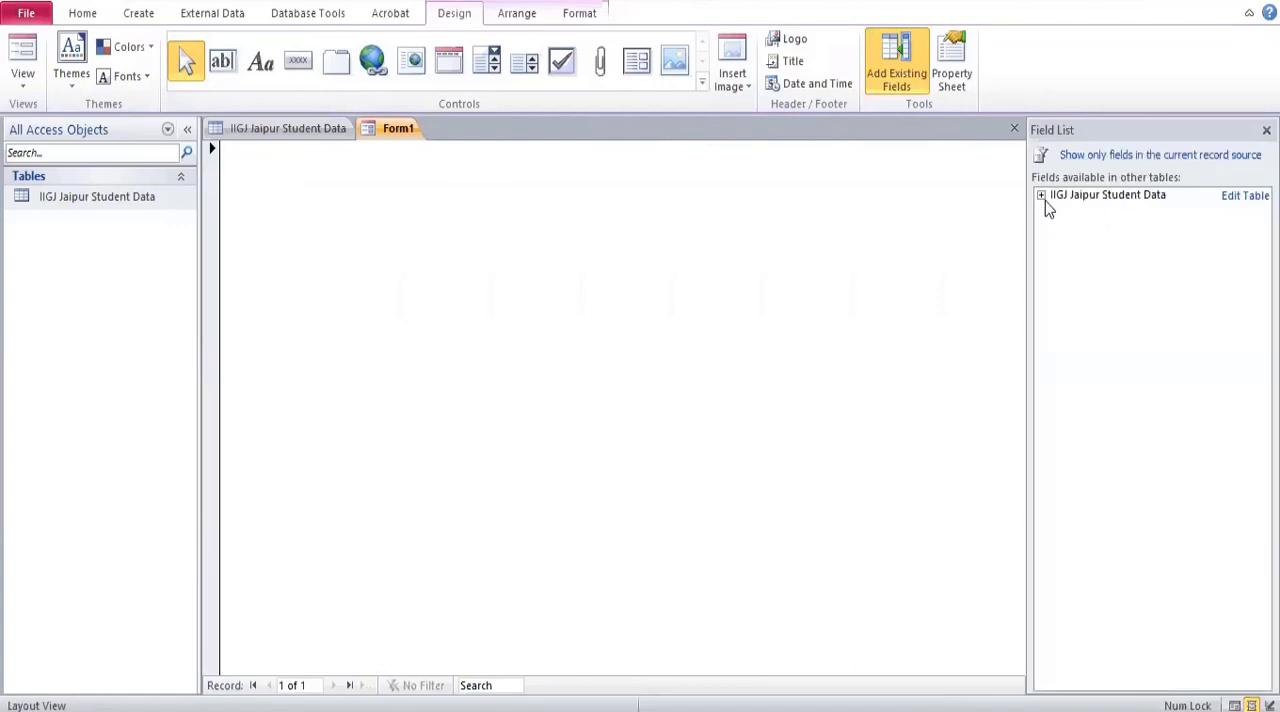
pyautogui.click(1042, 197)
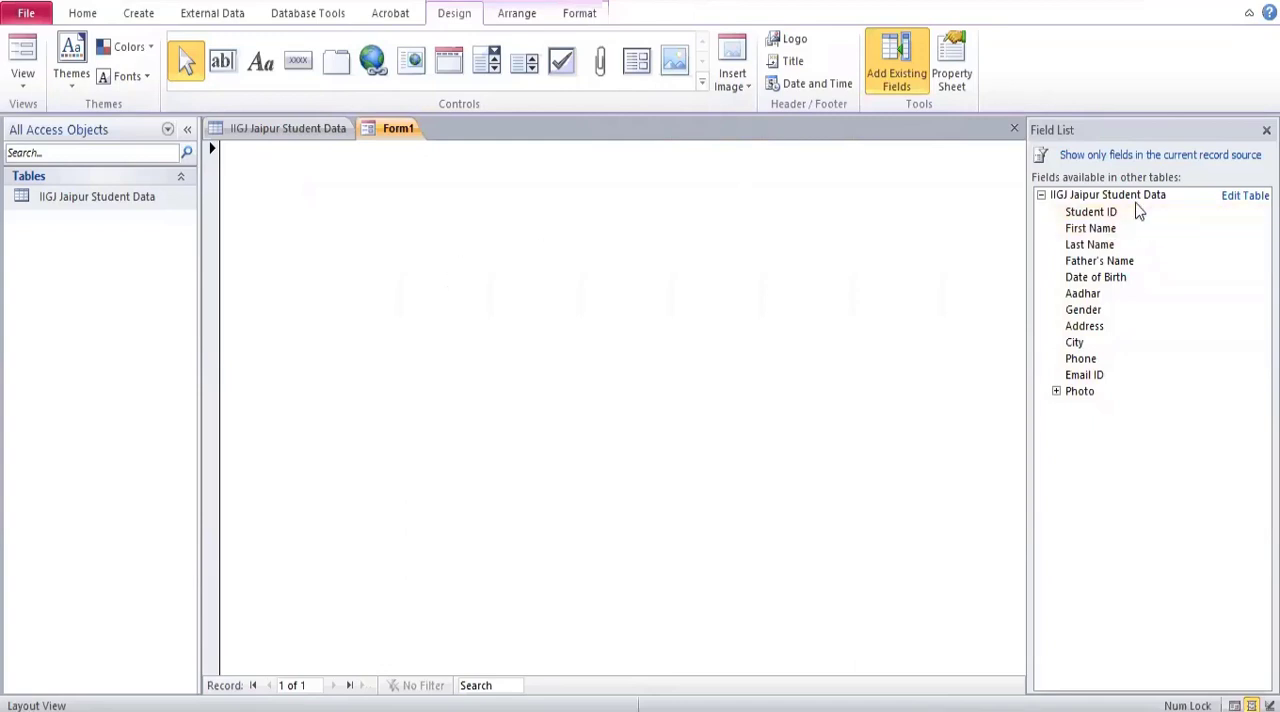
# Switch the blank form to Design View and enlarge its Detail section to about 7.8 inches wide.
pyautogui.click(23, 82)
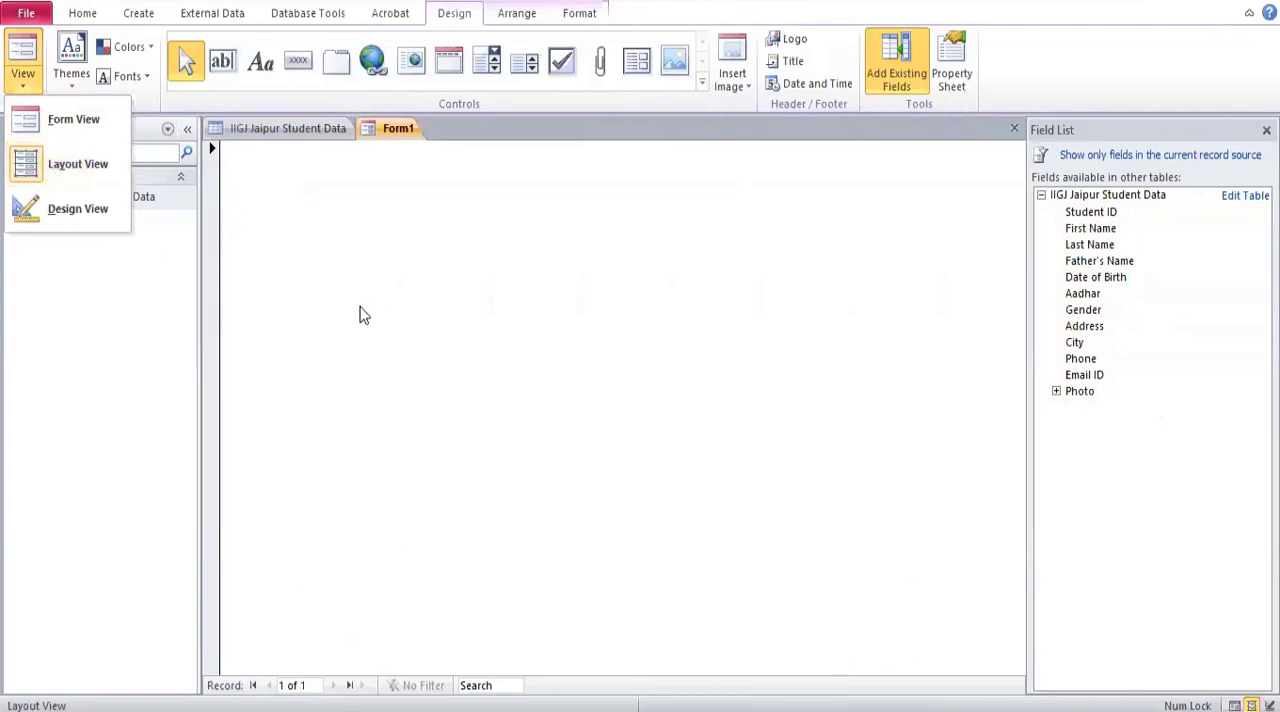
pyautogui.click(44, 206)
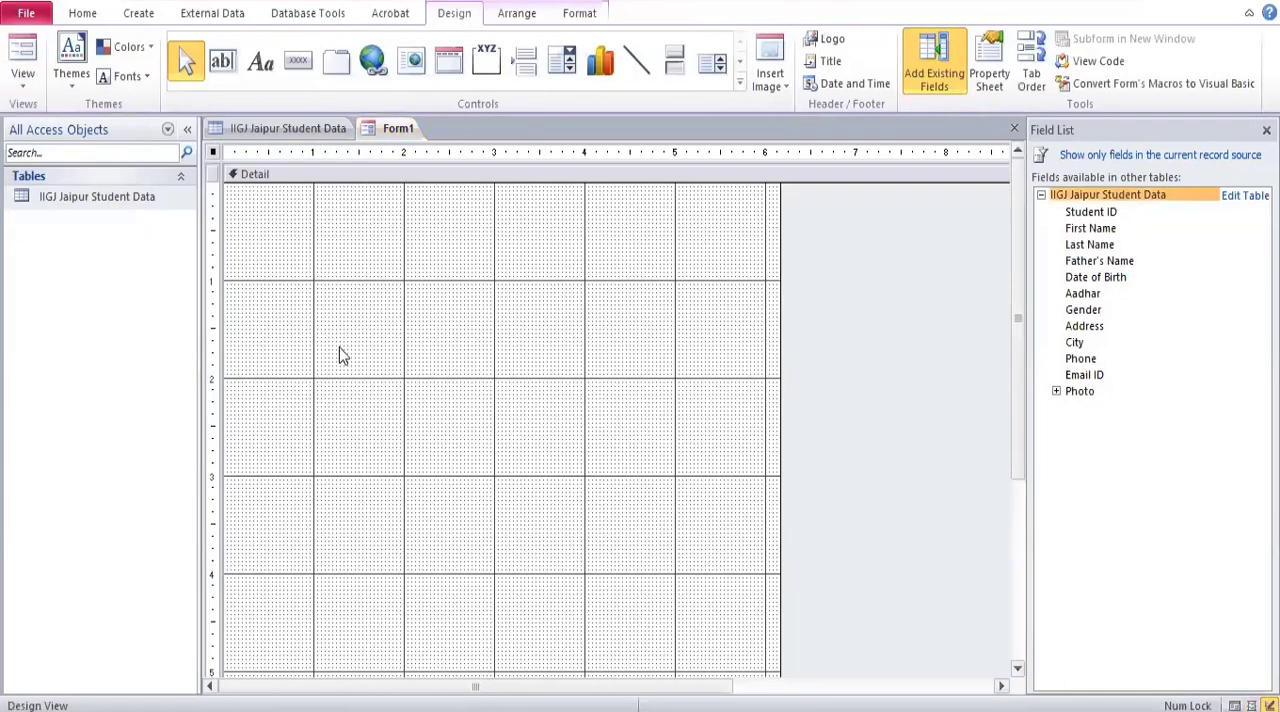
pyautogui.scroll(-2, 356, 385)
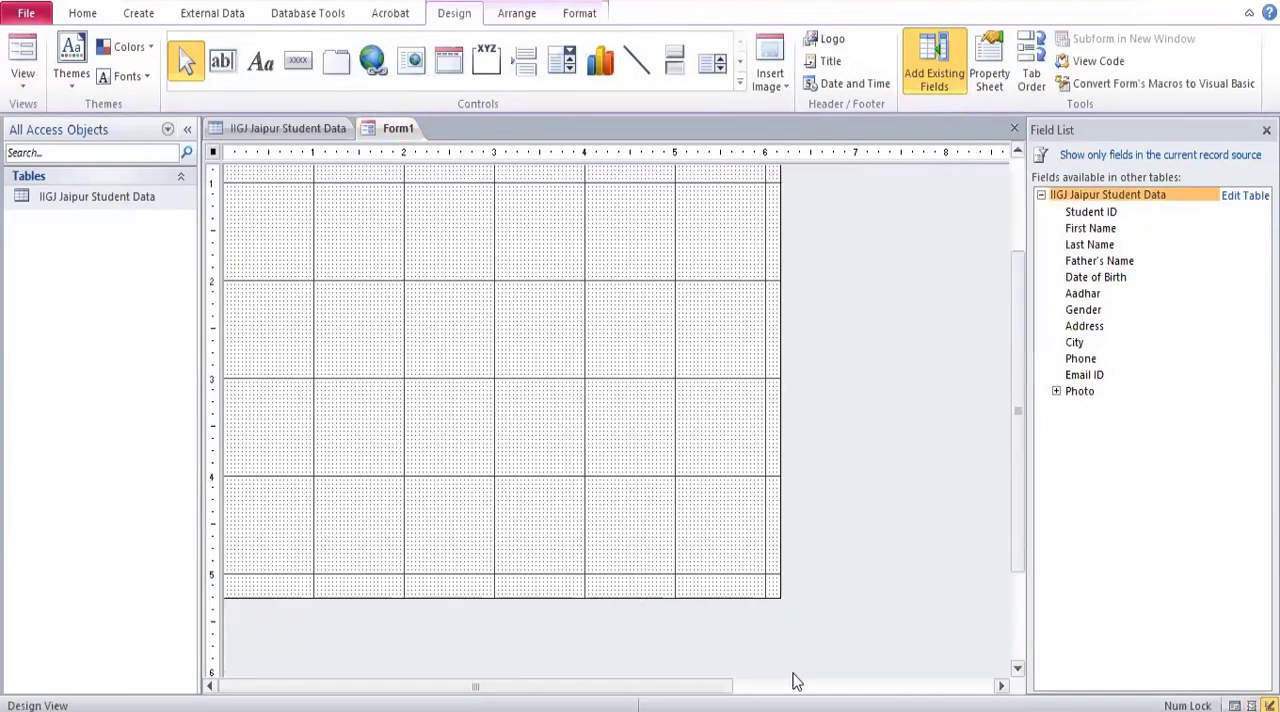
pyautogui.moveTo(780, 599); pyautogui.dragTo(880, 662)
pyautogui.moveTo(778, 412); pyautogui.dragTo(927, 430)
pyautogui.scroll(2, 507, 380)
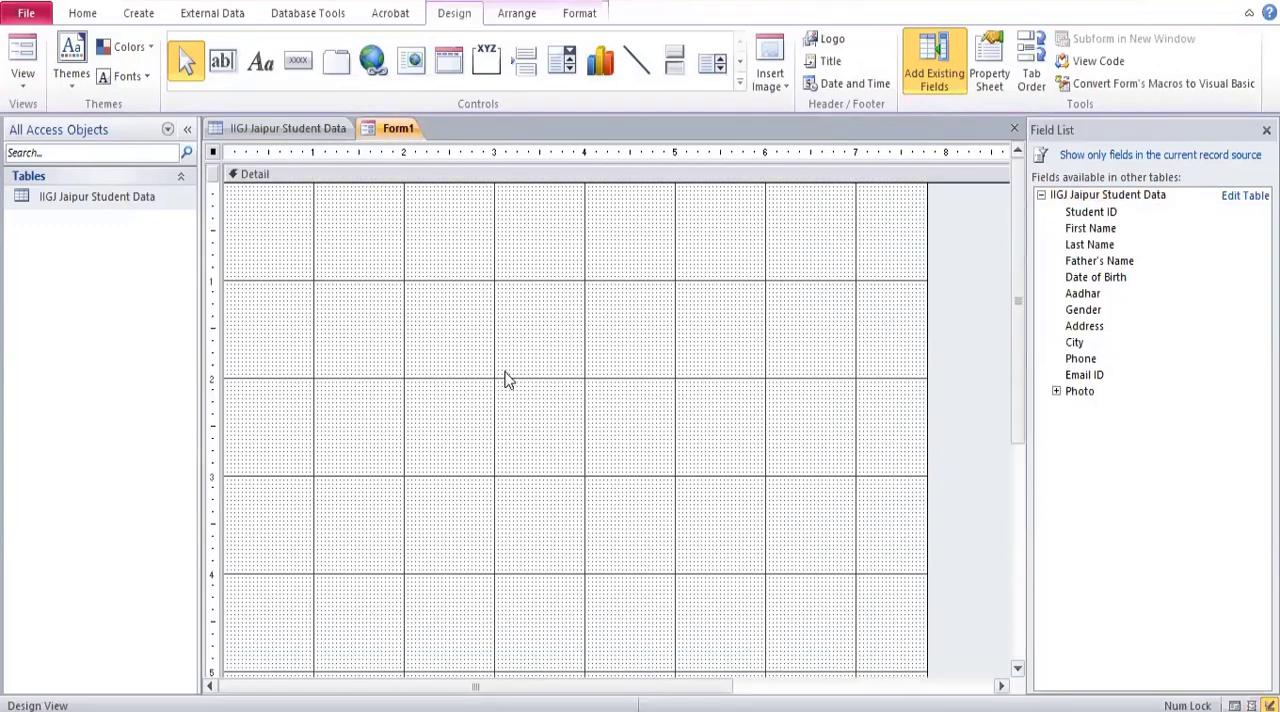
pyautogui.click(20, 78)
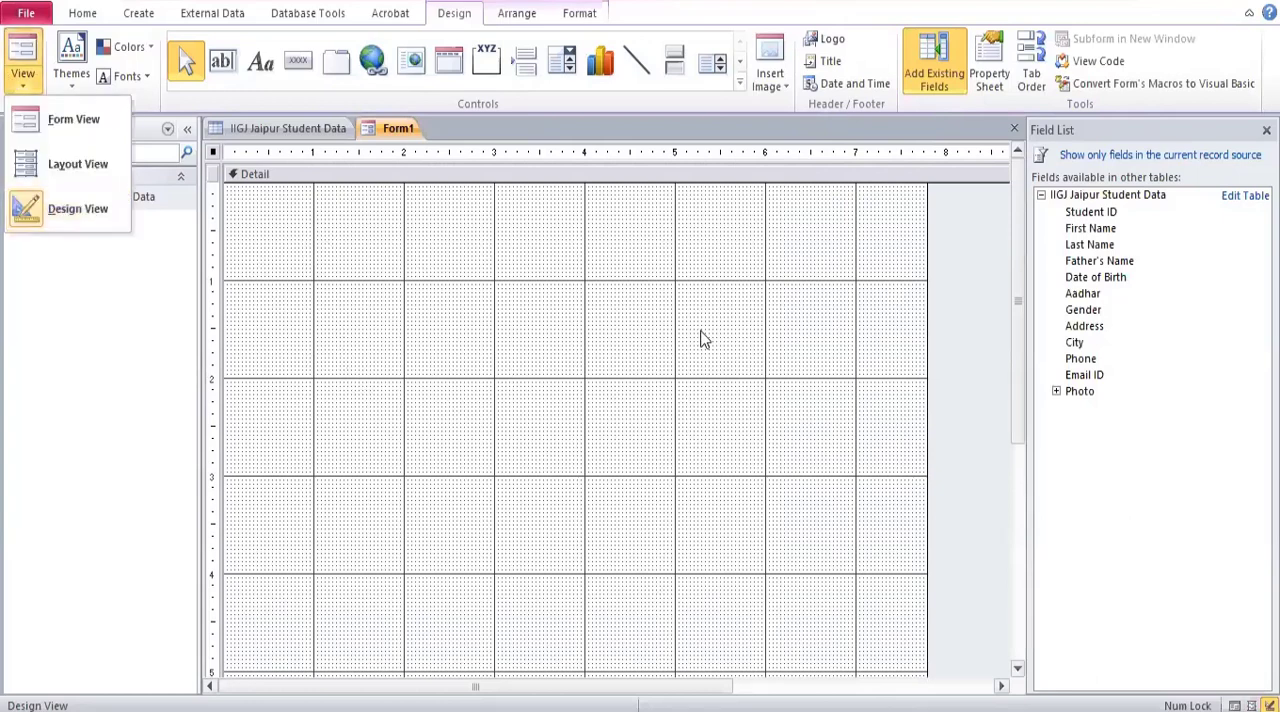
# Add the Student ID field to the form and move it so its label starts at the 1-inch horizontal and vertical marks.
pyautogui.click(1100, 216)
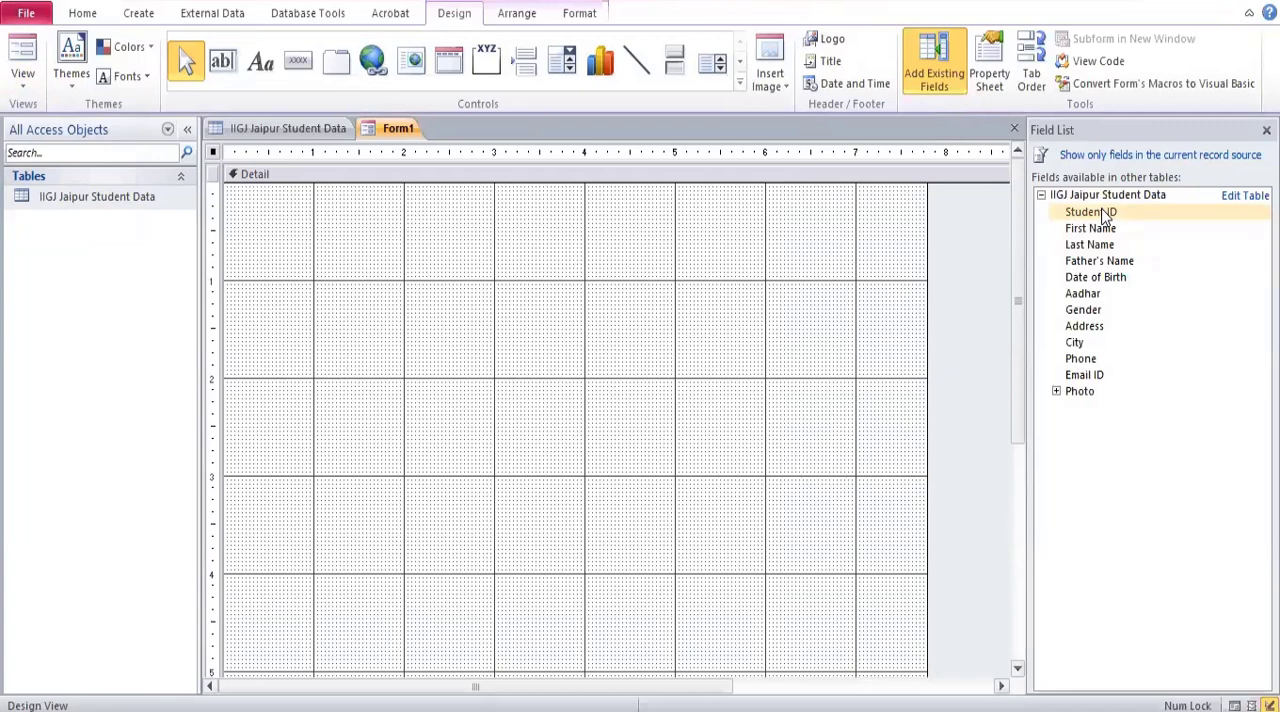
pyautogui.doubleClick(1103, 214)
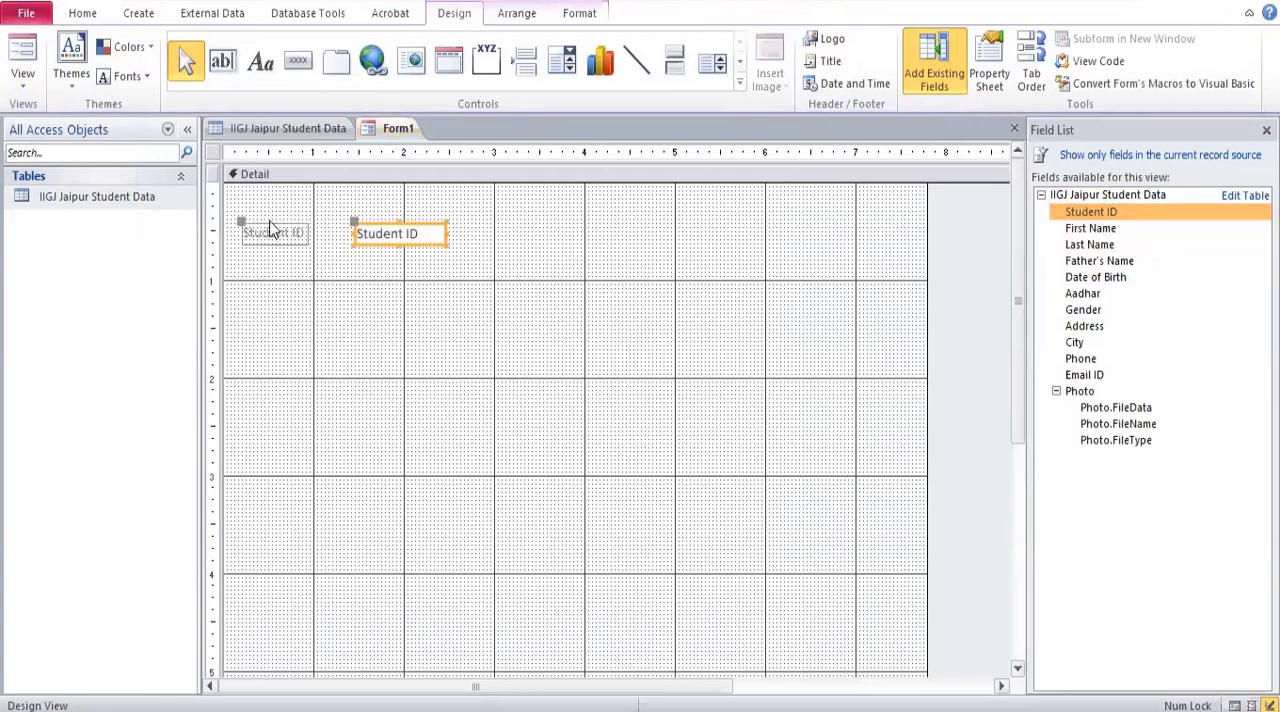
pyautogui.click(271, 231)
pyautogui.moveTo(275, 230); pyautogui.dragTo(345, 287)
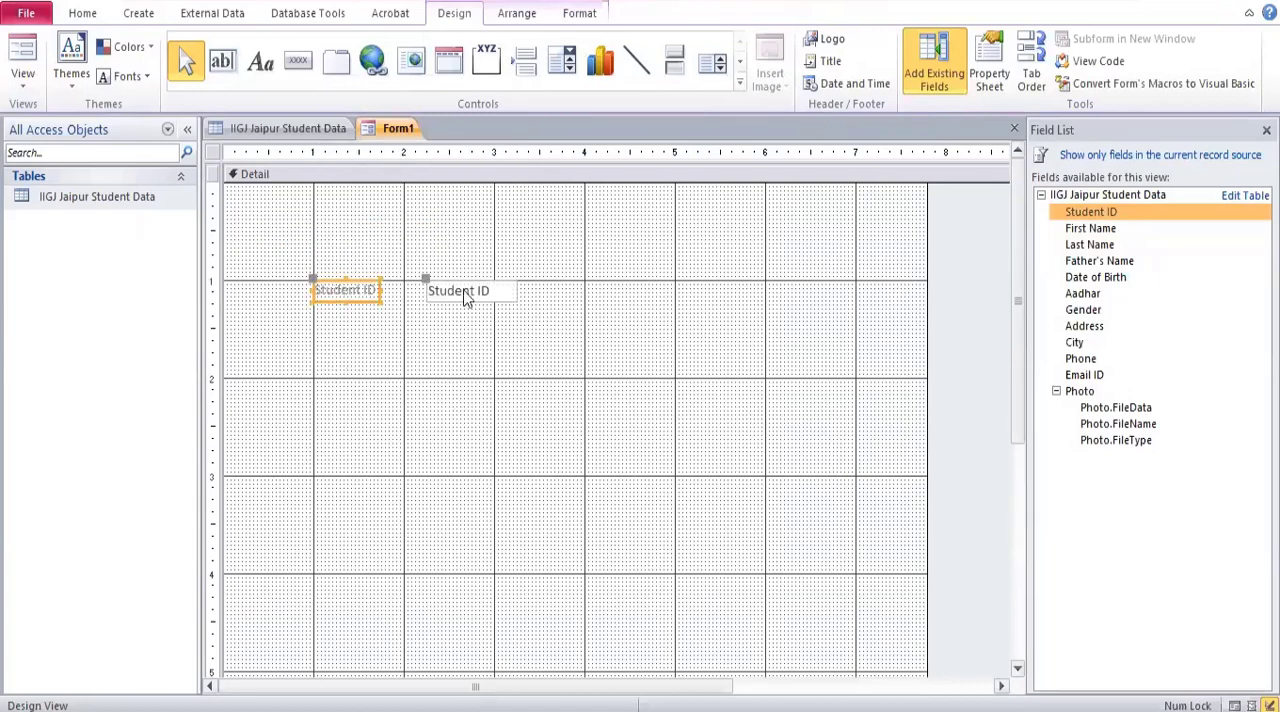
pyautogui.moveTo(360, 303)
pyautogui.mouseDown()
pyautogui.moveTo(378, 420)
pyautogui.moveTo(360, 322)
pyautogui.mouseUp()
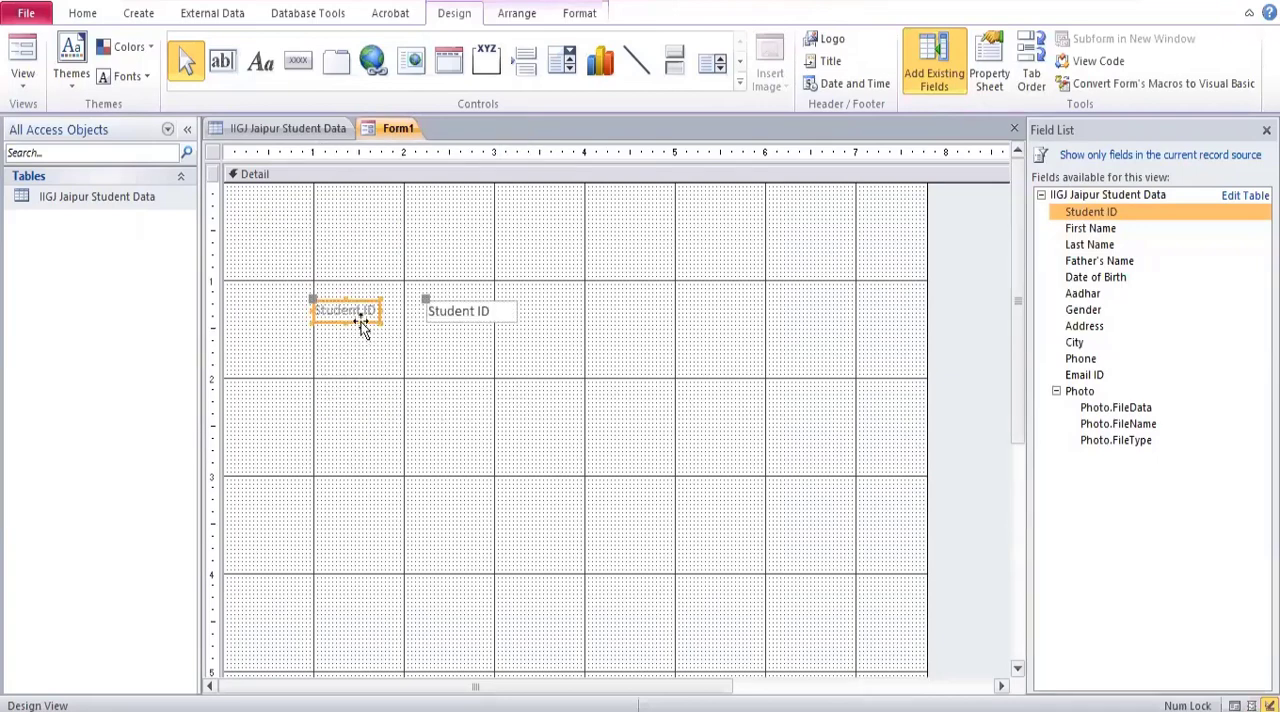
pyautogui.moveTo(362, 325); pyautogui.dragTo(362, 305)
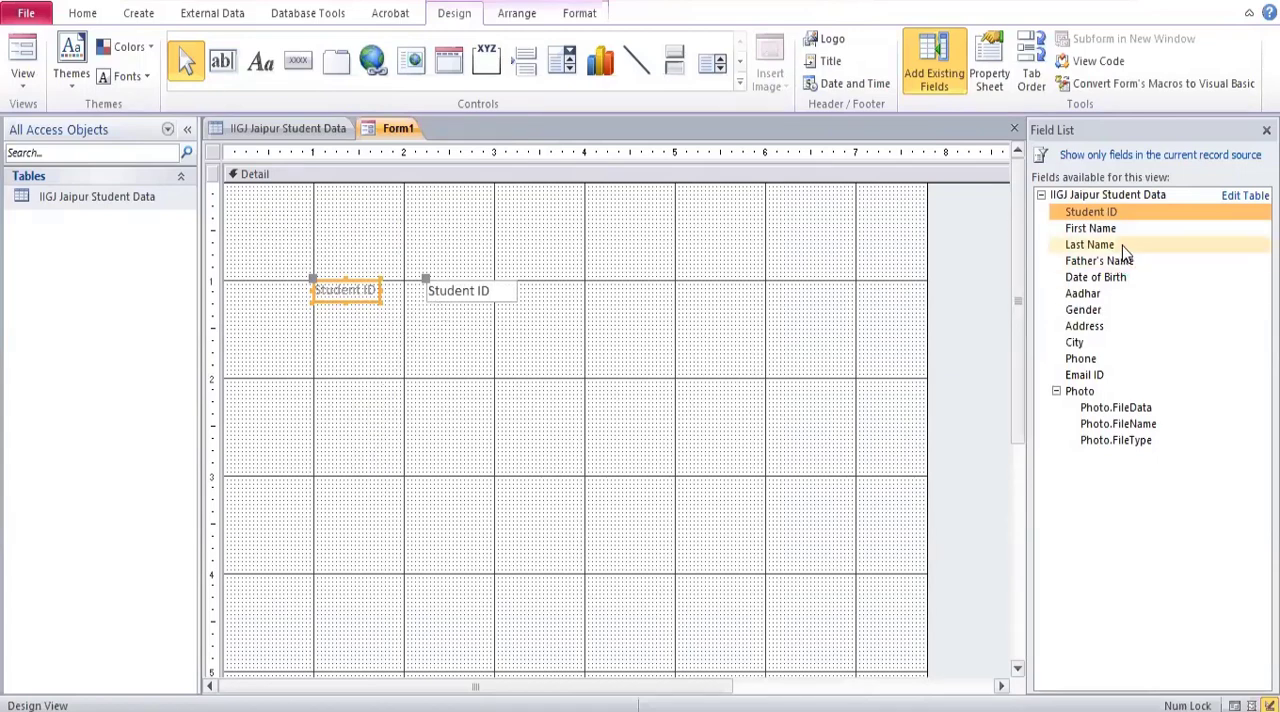
# Add the First Name, Last Name, Father's Name, Date of Birth, Aadhar, Gender, Address, City, Phone and Email ID fields to the form.
pyautogui.doubleClick(1100, 230)
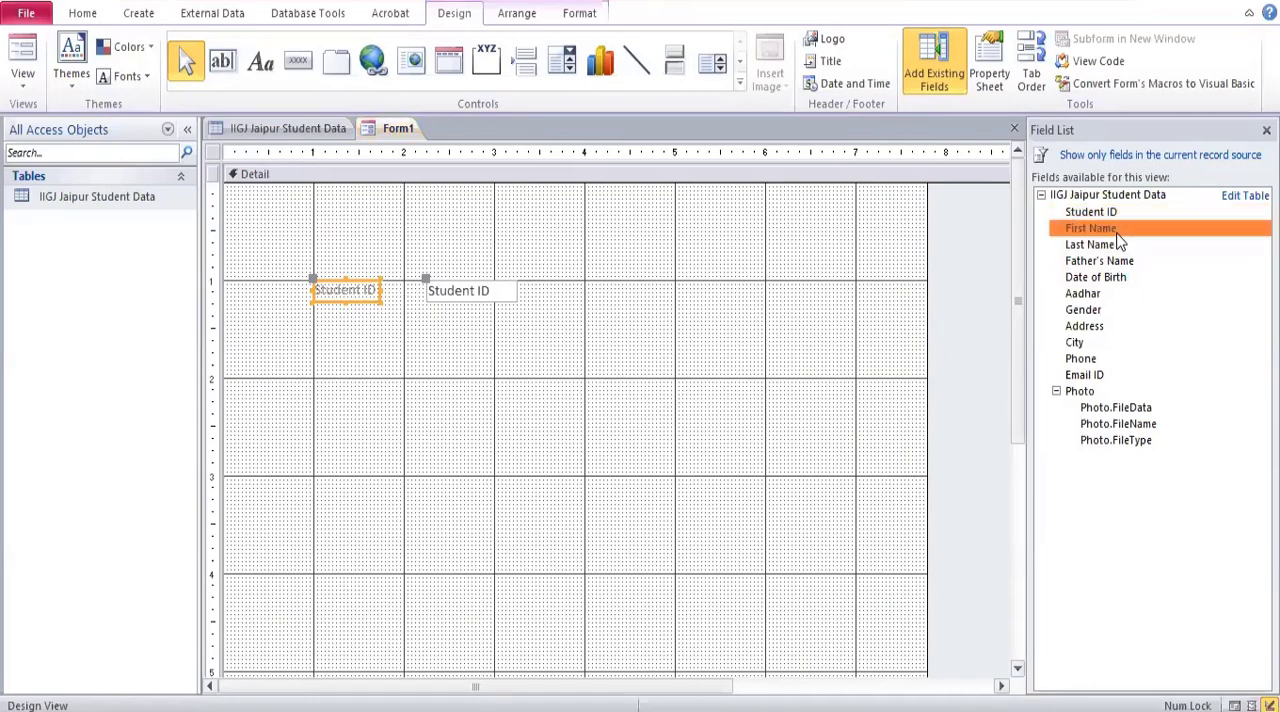
pyautogui.doubleClick(1112, 245)
pyautogui.doubleClick(1120, 262)
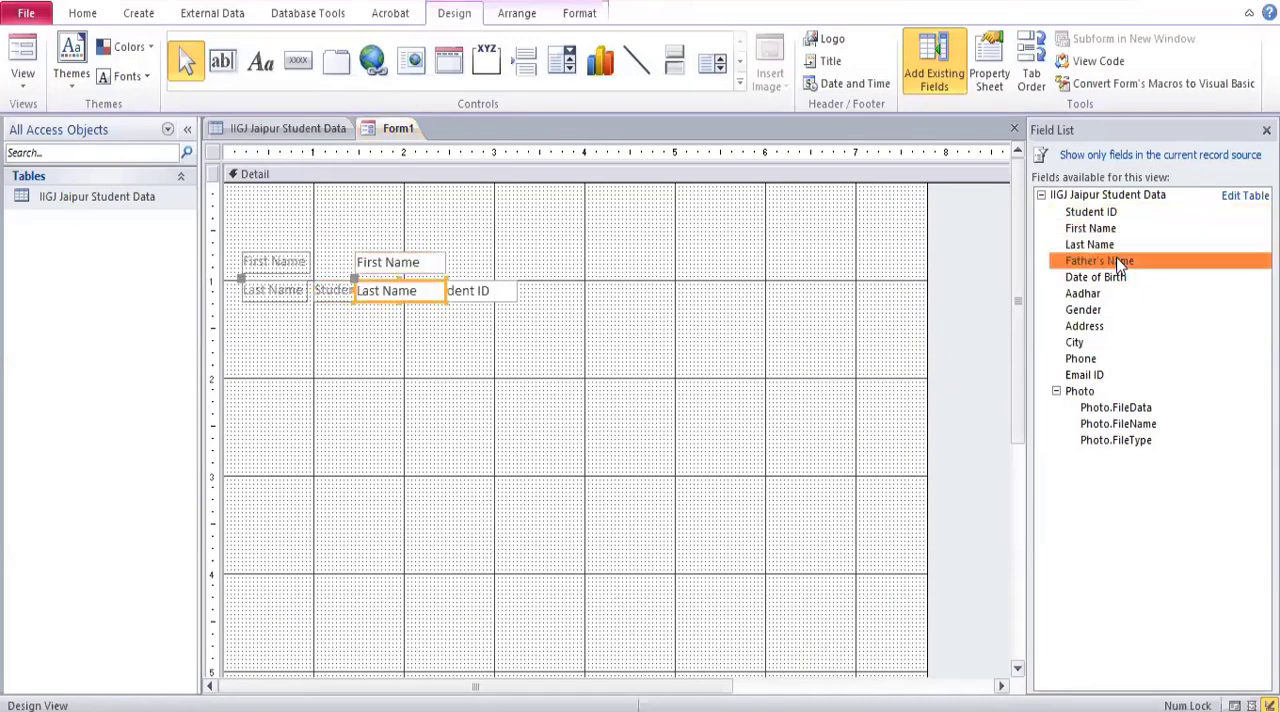
pyautogui.doubleClick(1118, 278)
pyautogui.doubleClick(1109, 294)
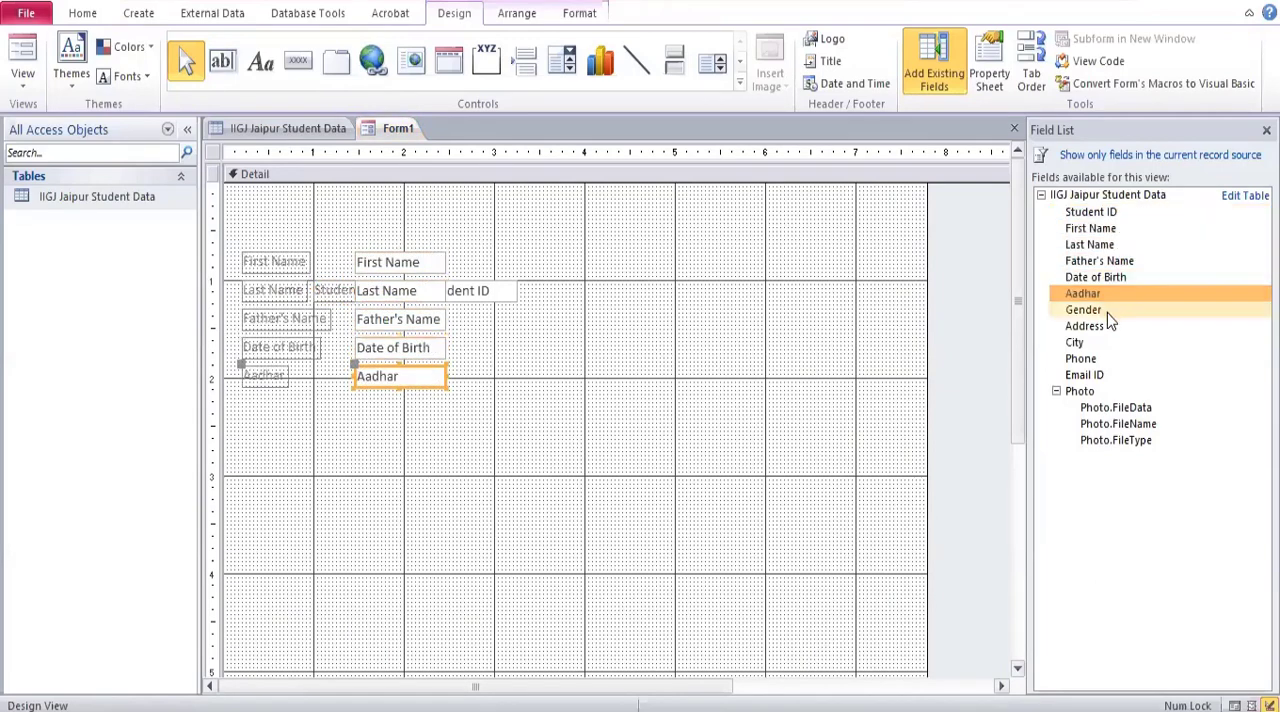
pyautogui.doubleClick(1105, 310)
pyautogui.doubleClick(1100, 327)
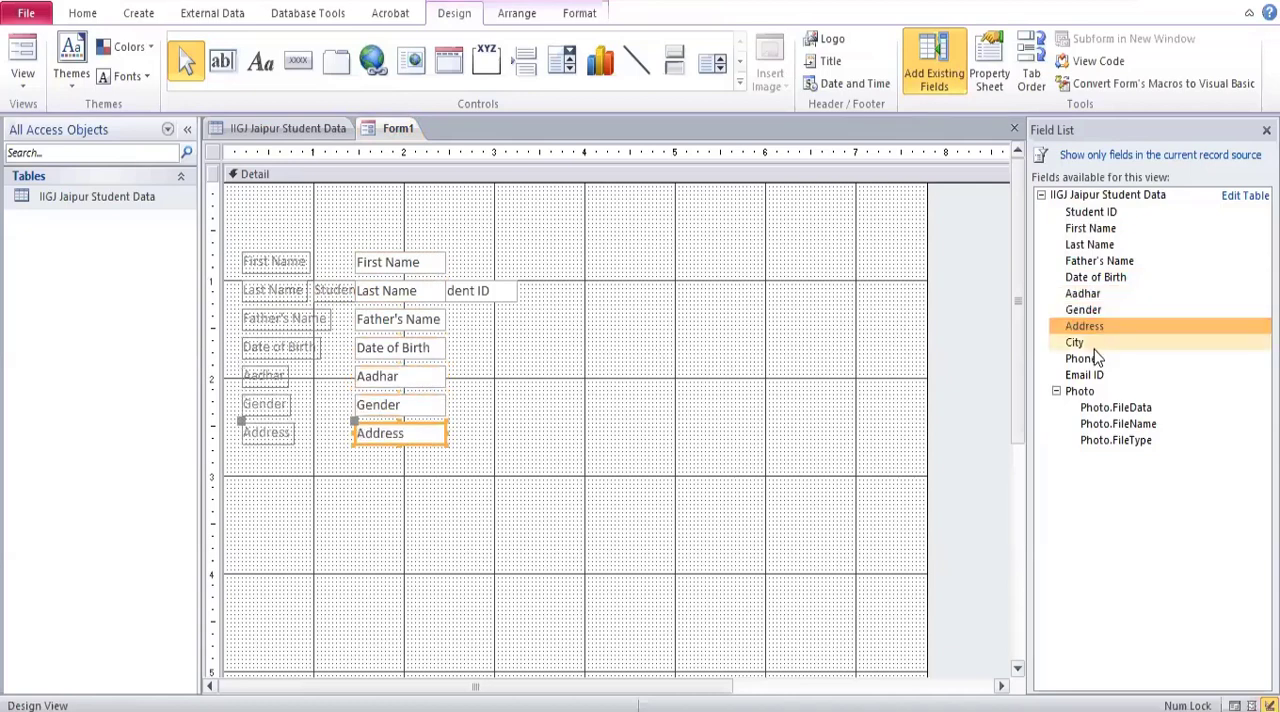
pyautogui.doubleClick(1088, 343)
pyautogui.doubleClick(1085, 359)
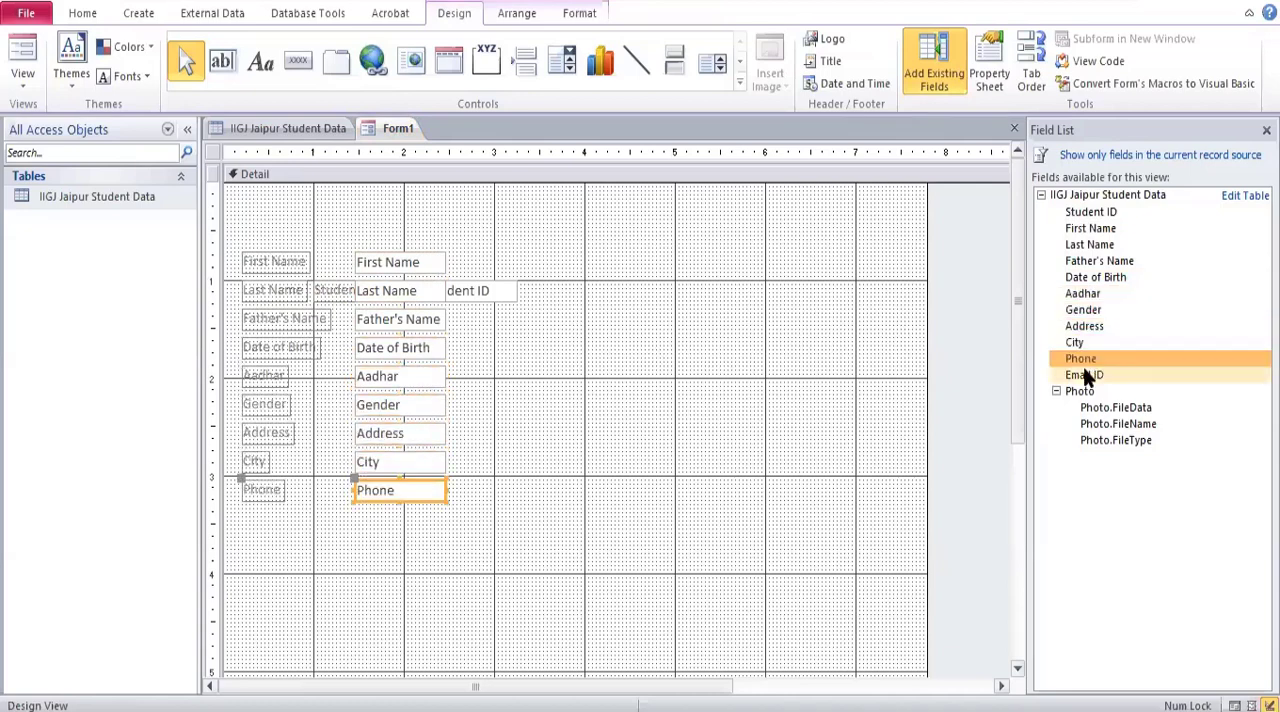
pyautogui.doubleClick(1087, 376)
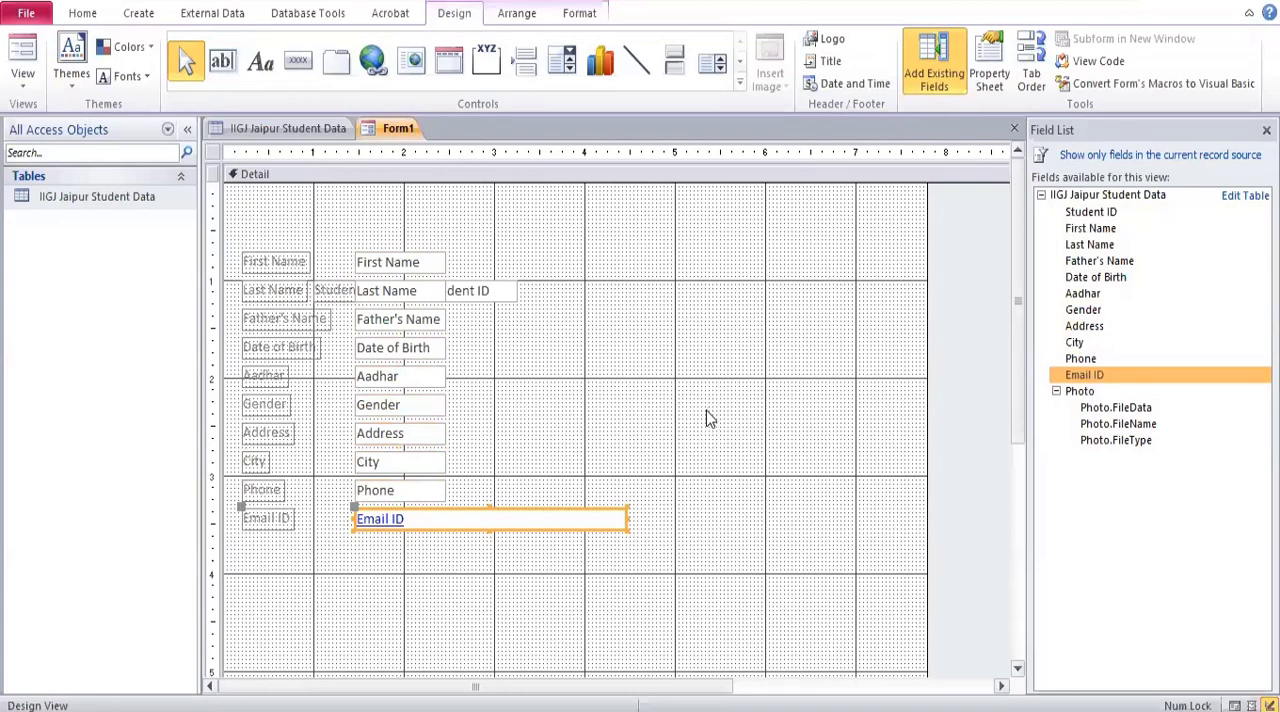
# Move the fields from First Name through Email ID together so they line up in a column directly below Student ID.
pyautogui.keyDown('shift'); pyautogui.click(253, 492); pyautogui.keyUp('shift')
pyautogui.keyDown('shift'); pyautogui.click(258, 460); pyautogui.keyUp('shift')
pyautogui.keyDown('shift'); pyautogui.click(263, 432); pyautogui.keyUp('shift')
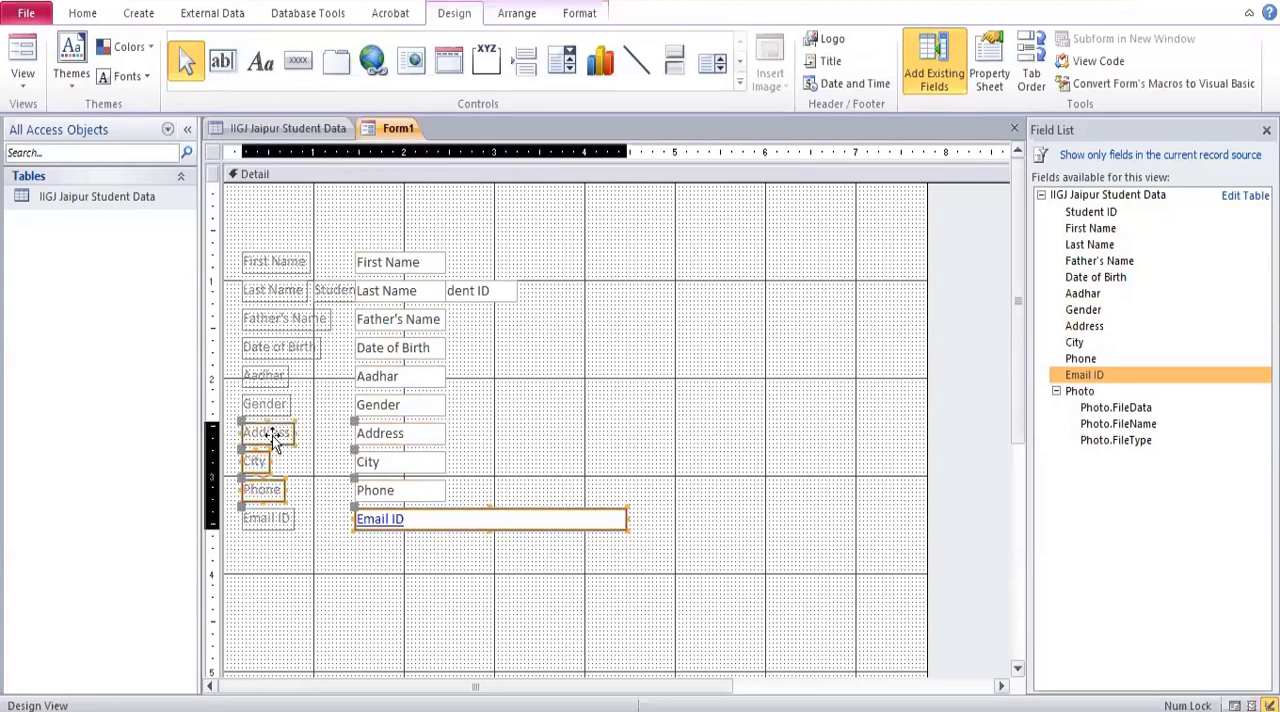
pyautogui.keyDown('shift'); pyautogui.click(266, 518); pyautogui.keyUp('shift')
pyautogui.keyDown('shift'); pyautogui.click(268, 405); pyautogui.keyUp('shift')
pyautogui.keyDown('shift'); pyautogui.click(264, 376); pyautogui.keyUp('shift')
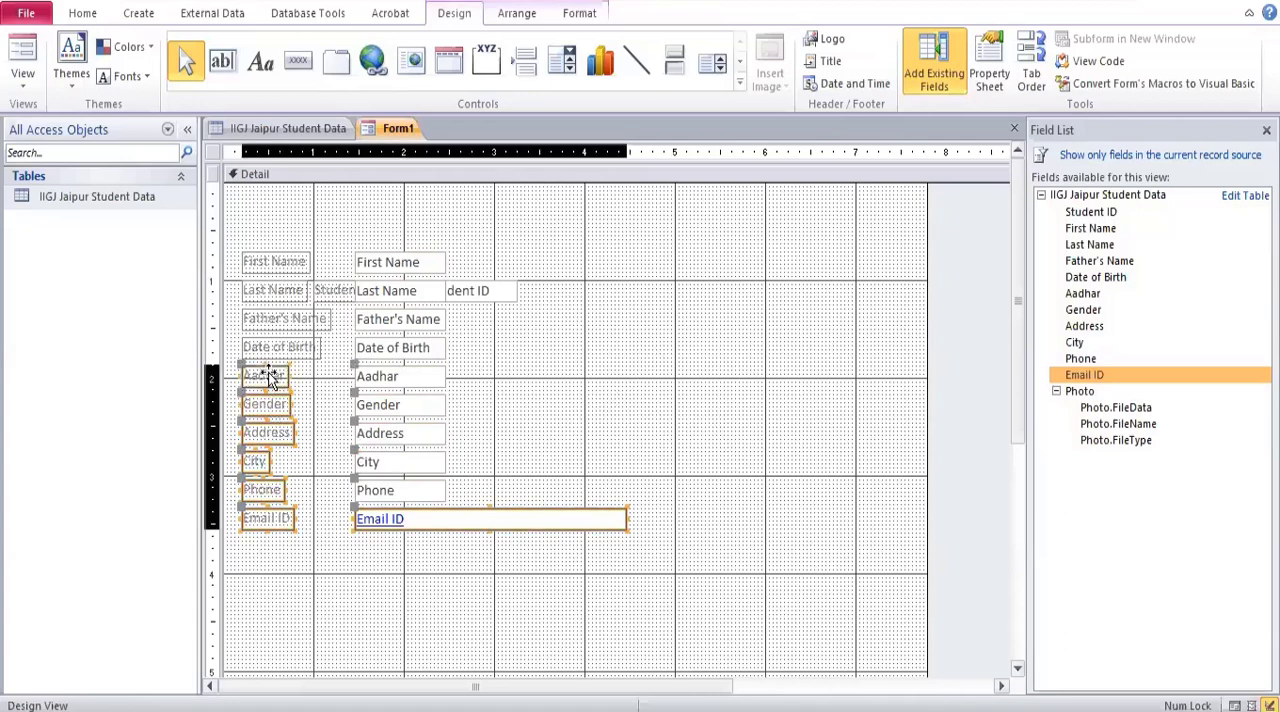
pyautogui.keyDown('shift'); pyautogui.click(268, 347); pyautogui.keyUp('shift')
pyautogui.keyDown('shift'); pyautogui.click(268, 319); pyautogui.keyUp('shift')
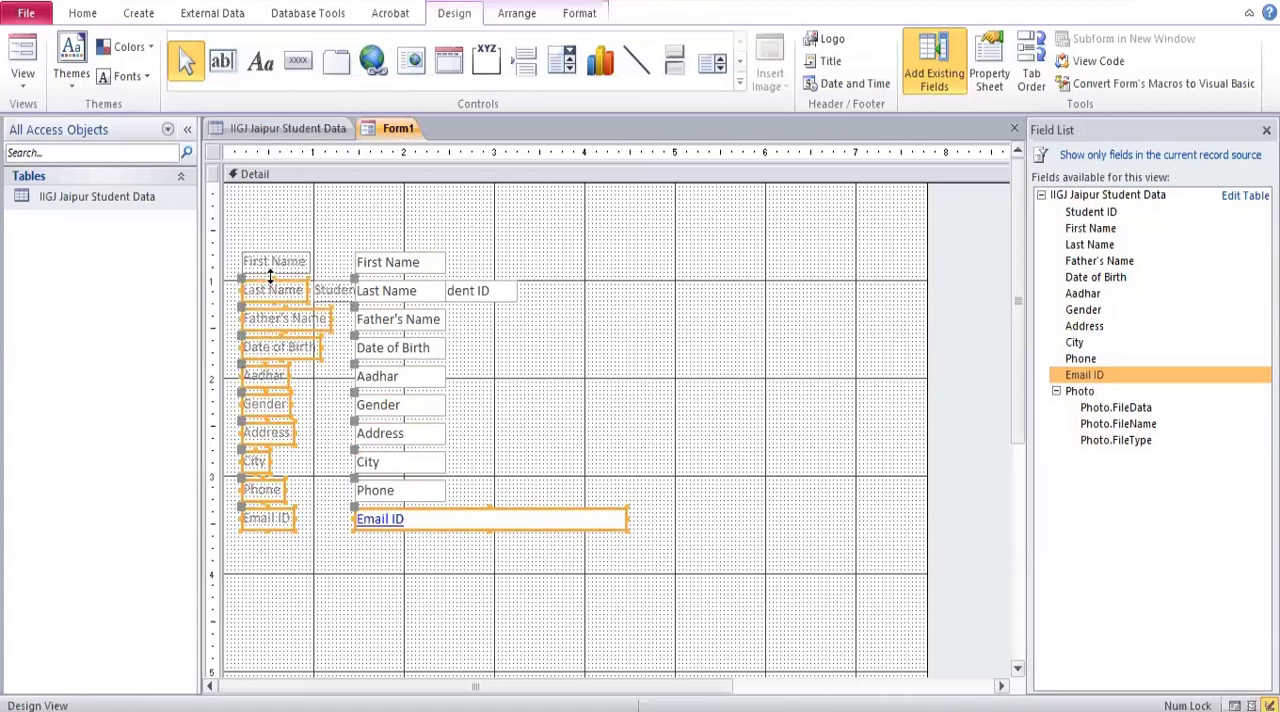
pyautogui.keyDown('shift'); pyautogui.click(273, 263); pyautogui.keyUp('shift')
pyautogui.keyDown('shift'); pyautogui.click(276, 292); pyautogui.keyUp('shift')
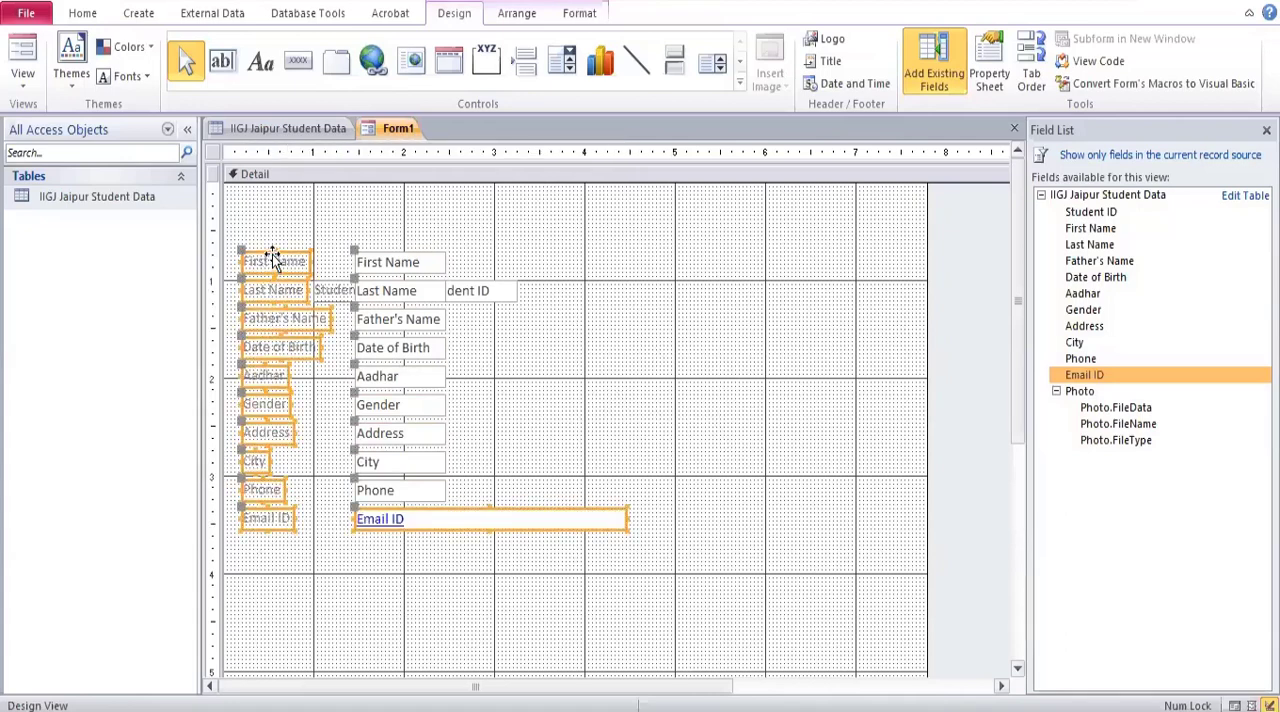
pyautogui.moveTo(296, 260); pyautogui.dragTo(366, 320)
pyautogui.click(728, 450)
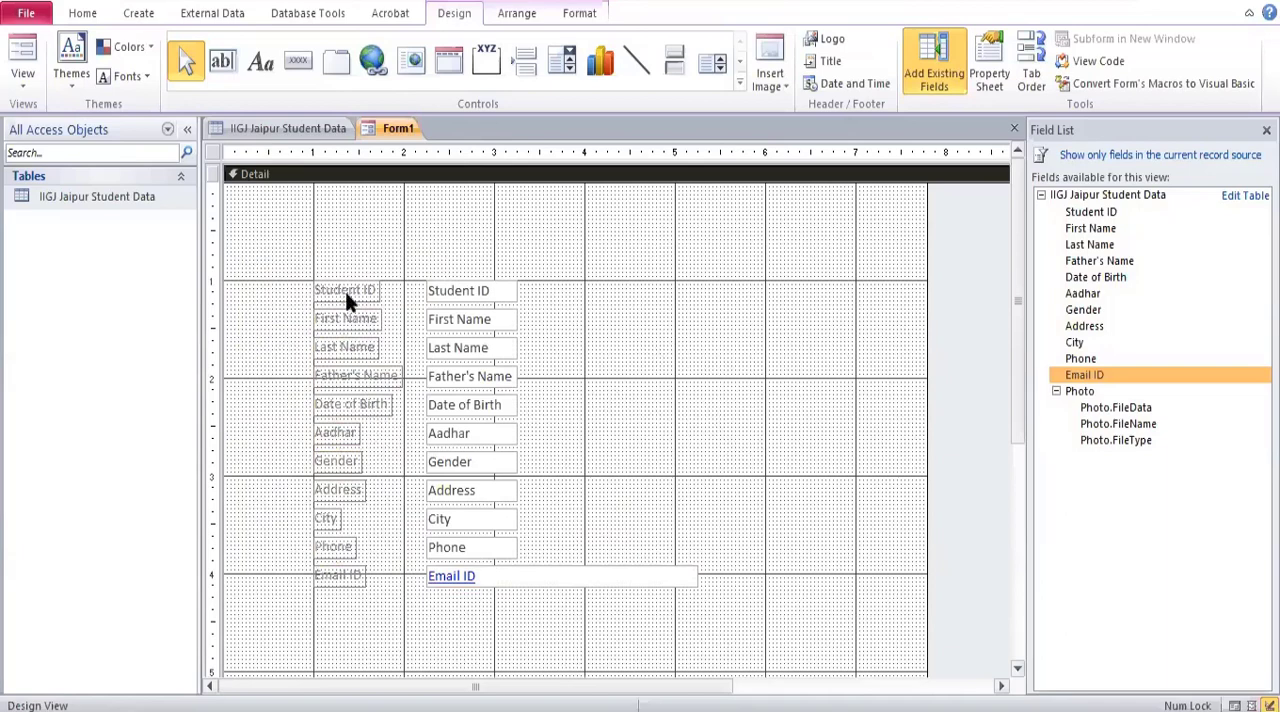
# Widen the Student ID through Phone text boxes to just short of the 4-inch mark, and Email ID to the 6-inch mark.
pyautogui.click(441, 285)
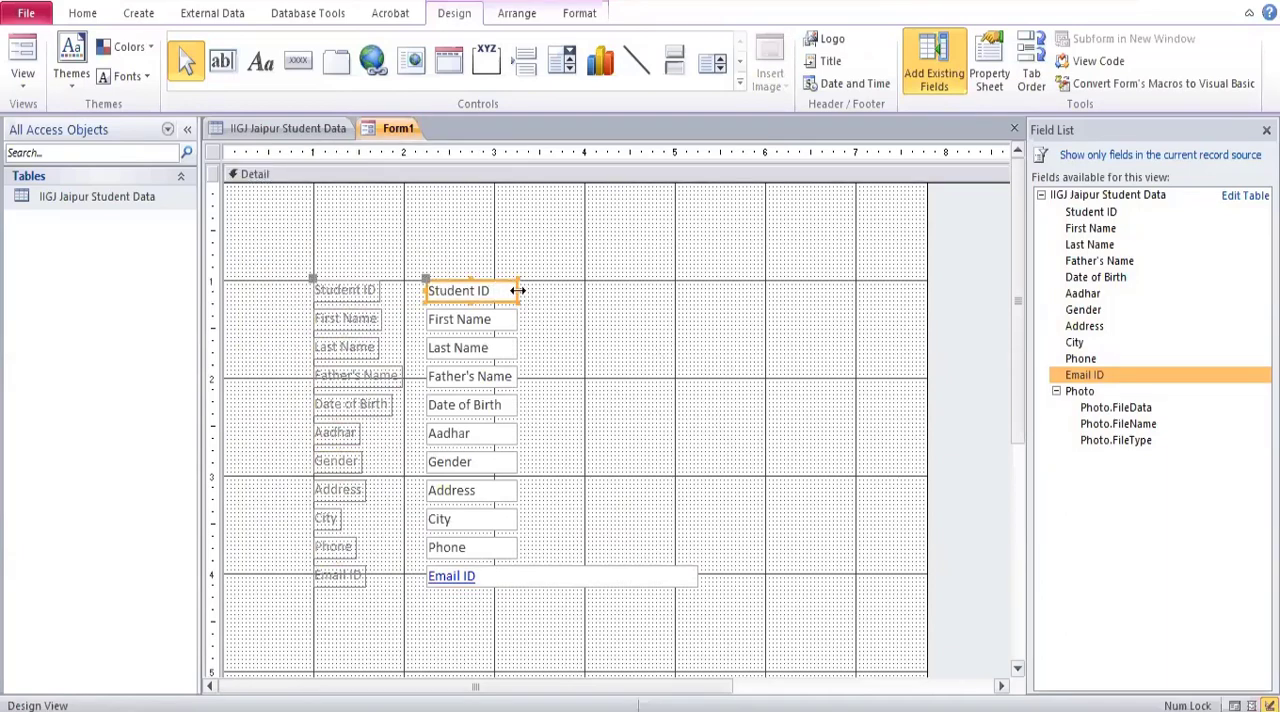
pyautogui.moveTo(518, 290); pyautogui.dragTo(586, 304)
pyautogui.hotkey('ctrl', 'z')
pyautogui.keyDown('shift'); pyautogui.click(491, 322); pyautogui.keyUp('shift')
pyautogui.keyDown('shift'); pyautogui.click(499, 348); pyautogui.keyUp('shift')
pyautogui.keyDown('shift'); pyautogui.click(503, 376); pyautogui.keyUp('shift')
pyautogui.keyDown('shift'); pyautogui.click(508, 405); pyautogui.keyUp('shift')
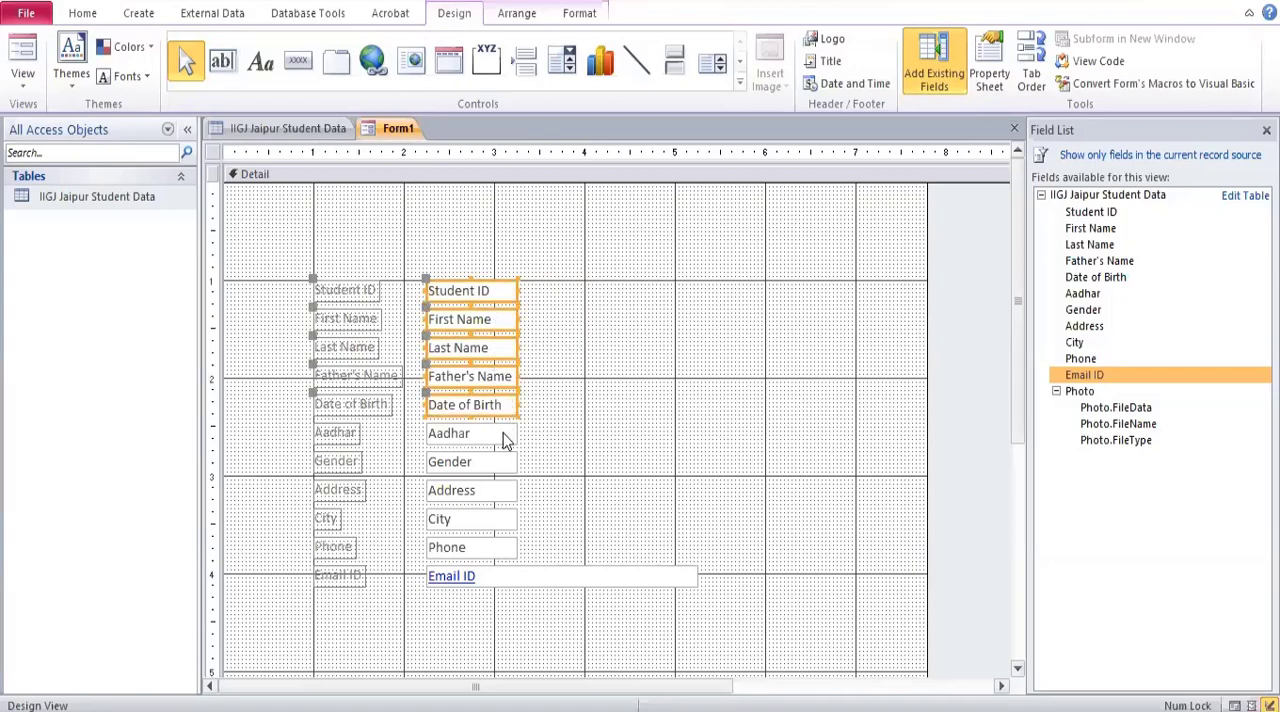
pyautogui.keyDown('shift'); pyautogui.click(503, 433); pyautogui.keyUp('shift')
pyautogui.keyDown('shift'); pyautogui.click(503, 462); pyautogui.keyUp('shift')
pyautogui.keyDown('shift'); pyautogui.click(503, 490); pyautogui.keyUp('shift')
pyautogui.keyDown('shift'); pyautogui.click(504, 519); pyautogui.keyUp('shift')
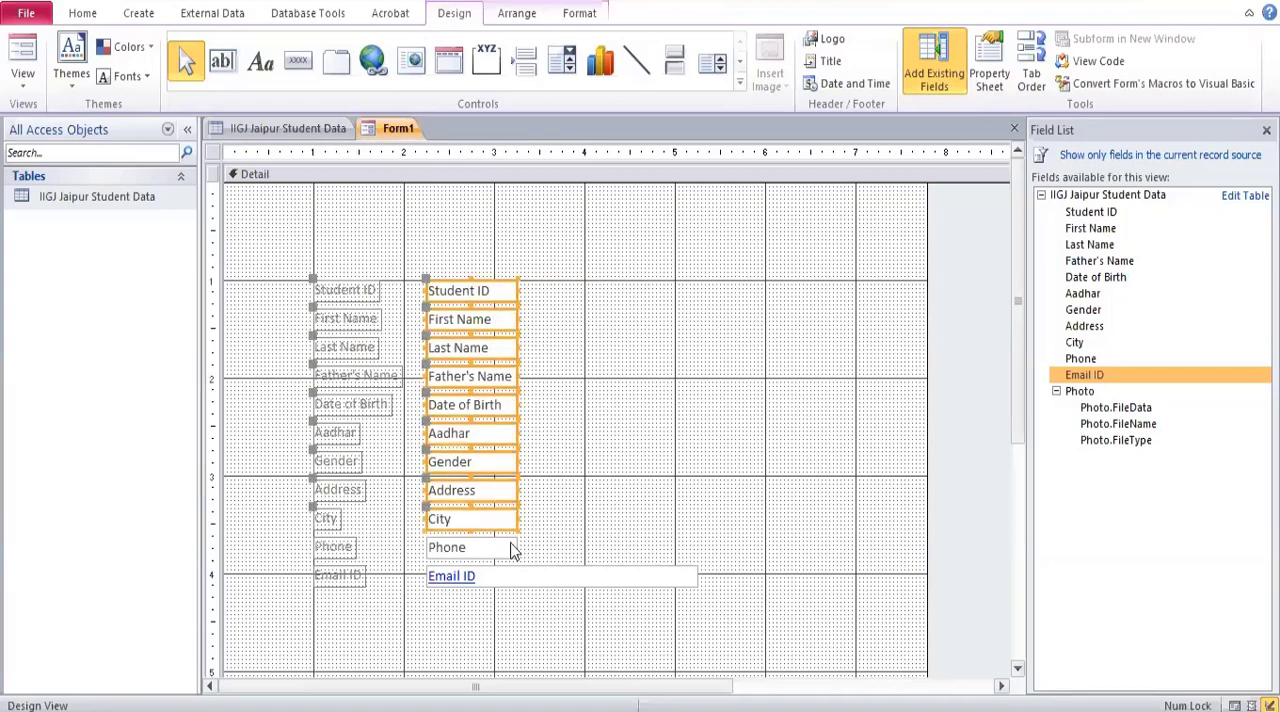
pyautogui.keyDown('shift'); pyautogui.click(511, 550); pyautogui.keyUp('shift')
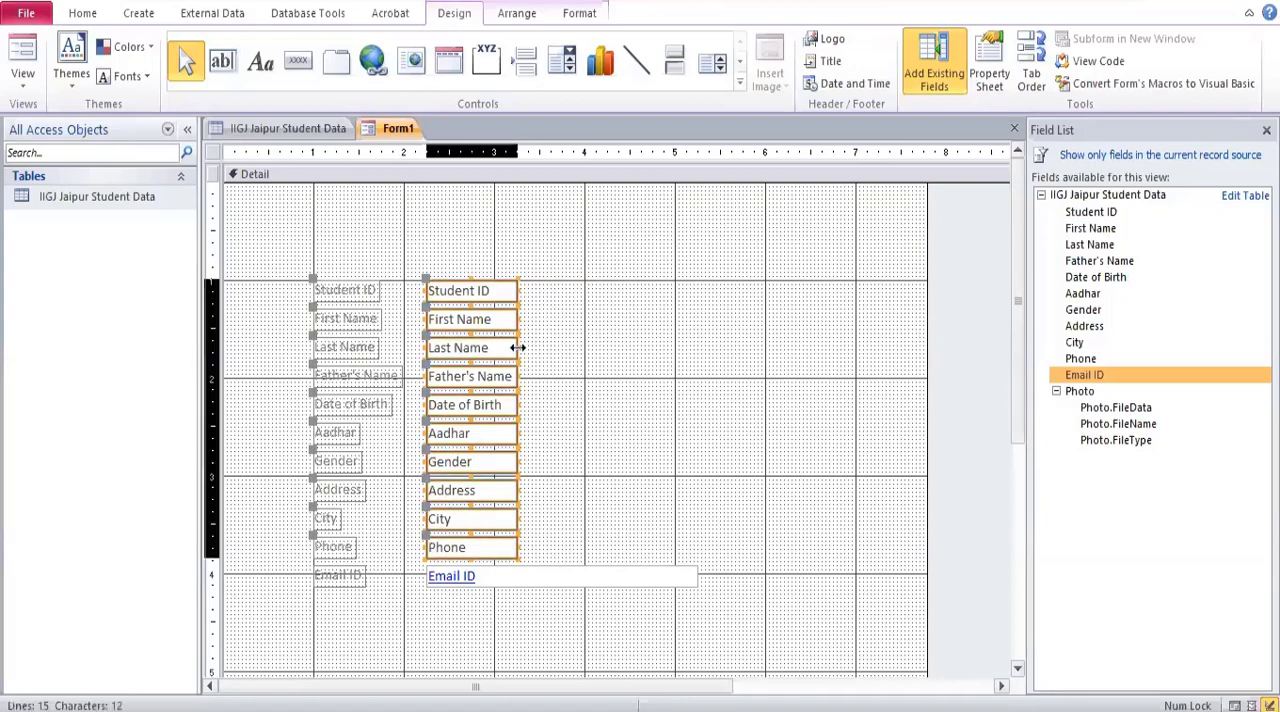
pyautogui.moveTo(518, 347); pyautogui.dragTo(580, 385)
pyautogui.click(629, 576)
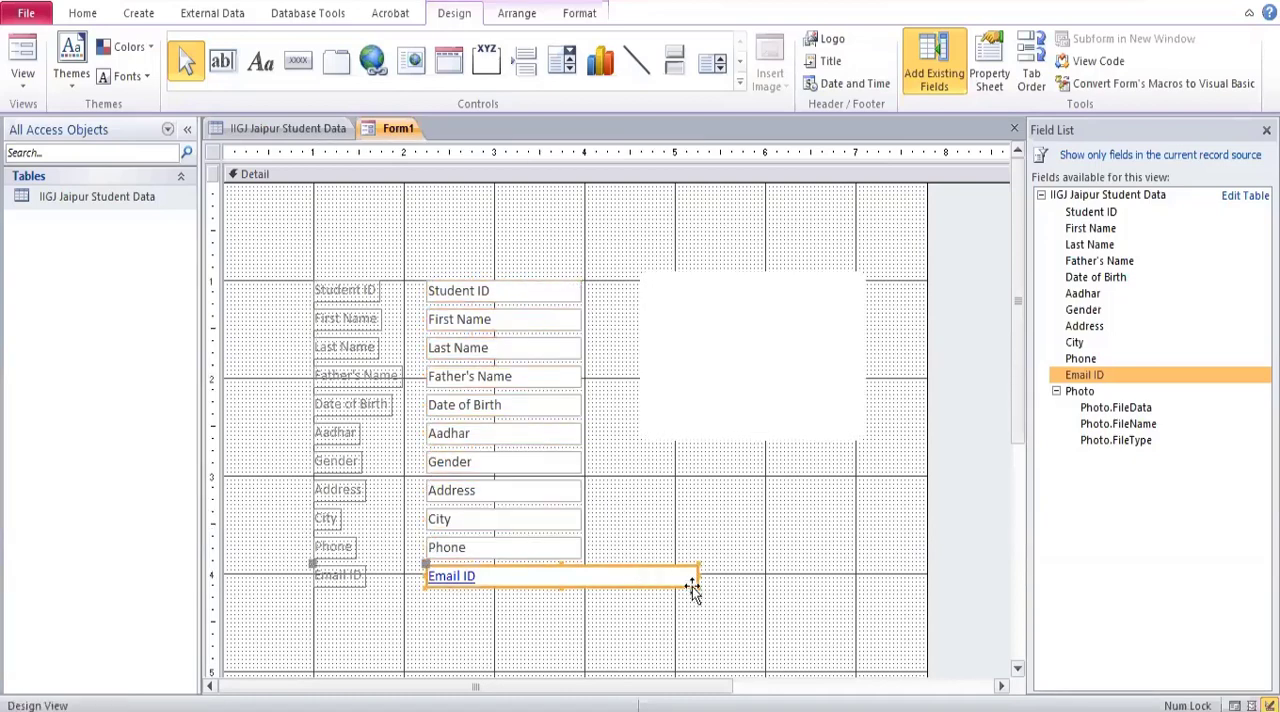
pyautogui.moveTo(696, 576); pyautogui.dragTo(766, 581)
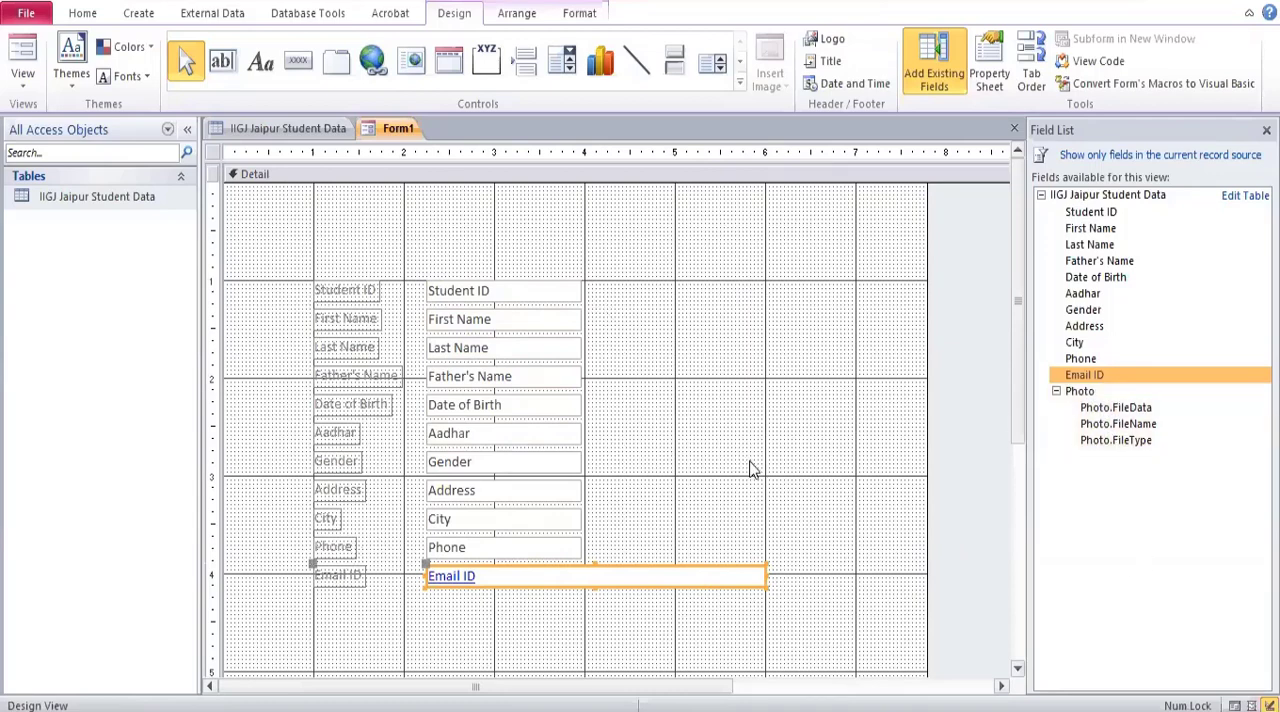
# Add the Photo field beside the Student ID row at the 1-inch vertical mark and enlarge its frame to about 1.4 by 1.6 inches.
pyautogui.doubleClick(1090, 390)
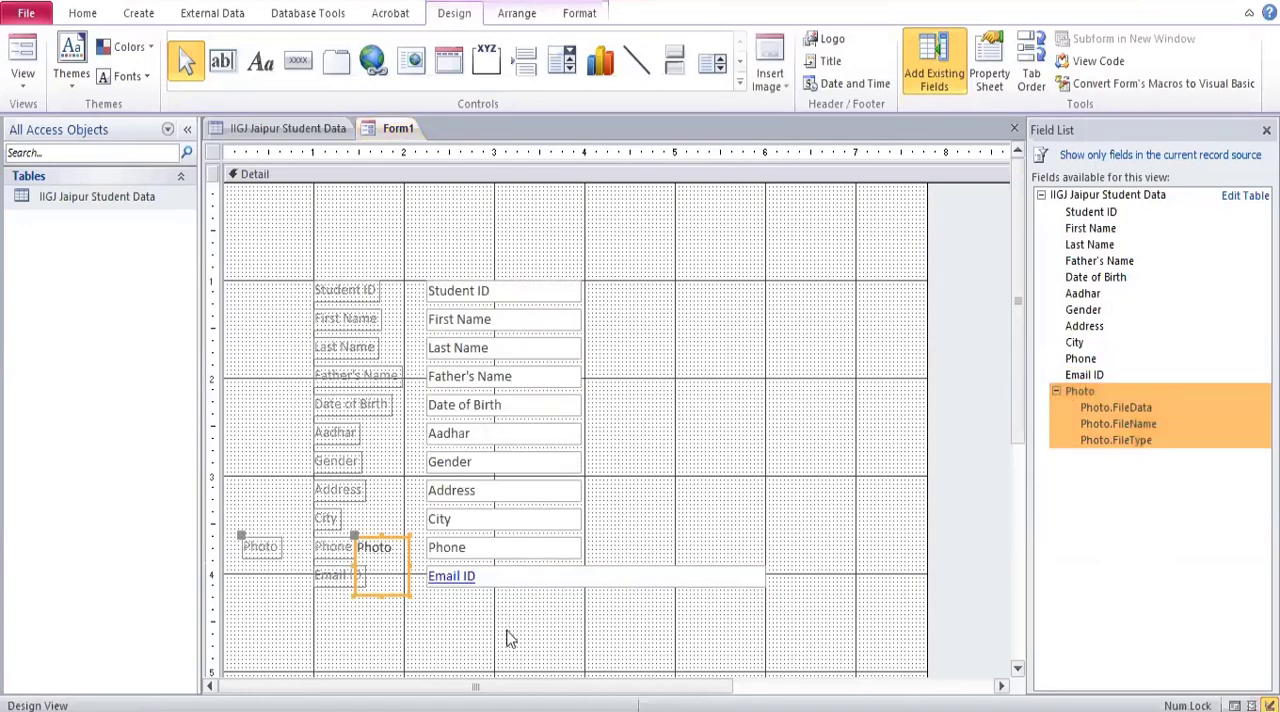
pyautogui.moveTo(380, 537); pyautogui.dragTo(628, 284)
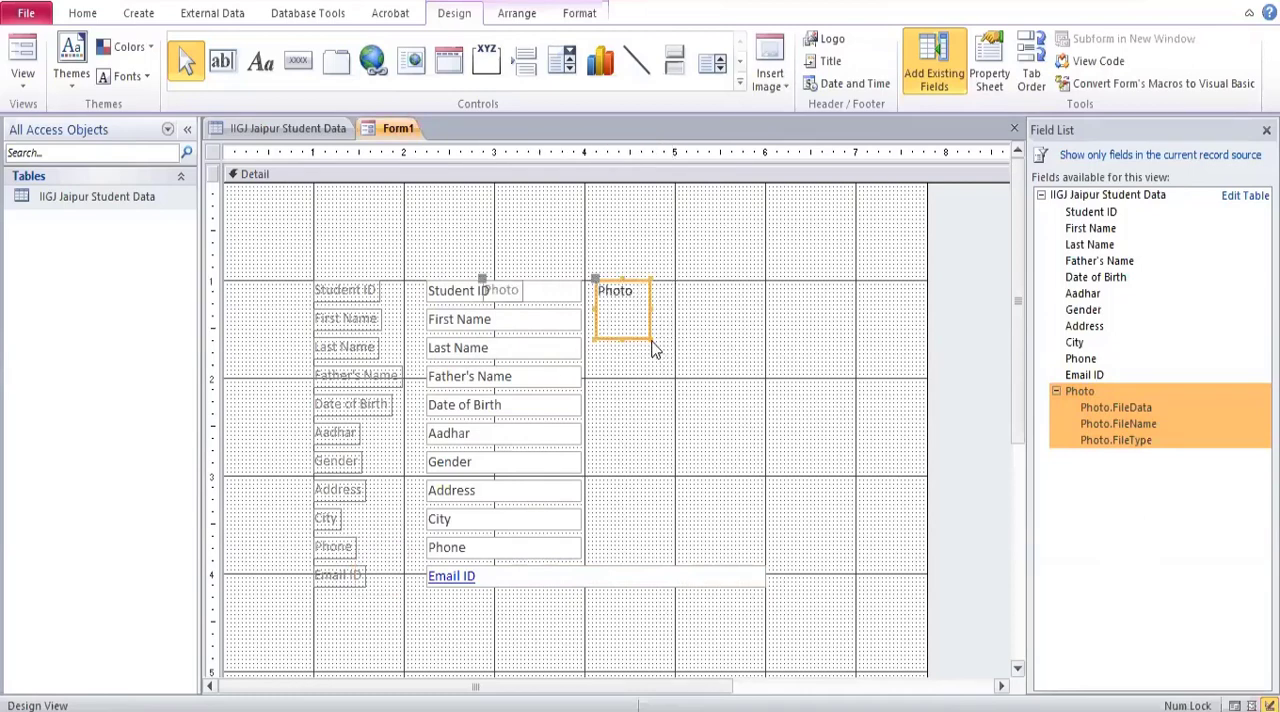
pyautogui.moveTo(647, 340); pyautogui.dragTo(718, 435)
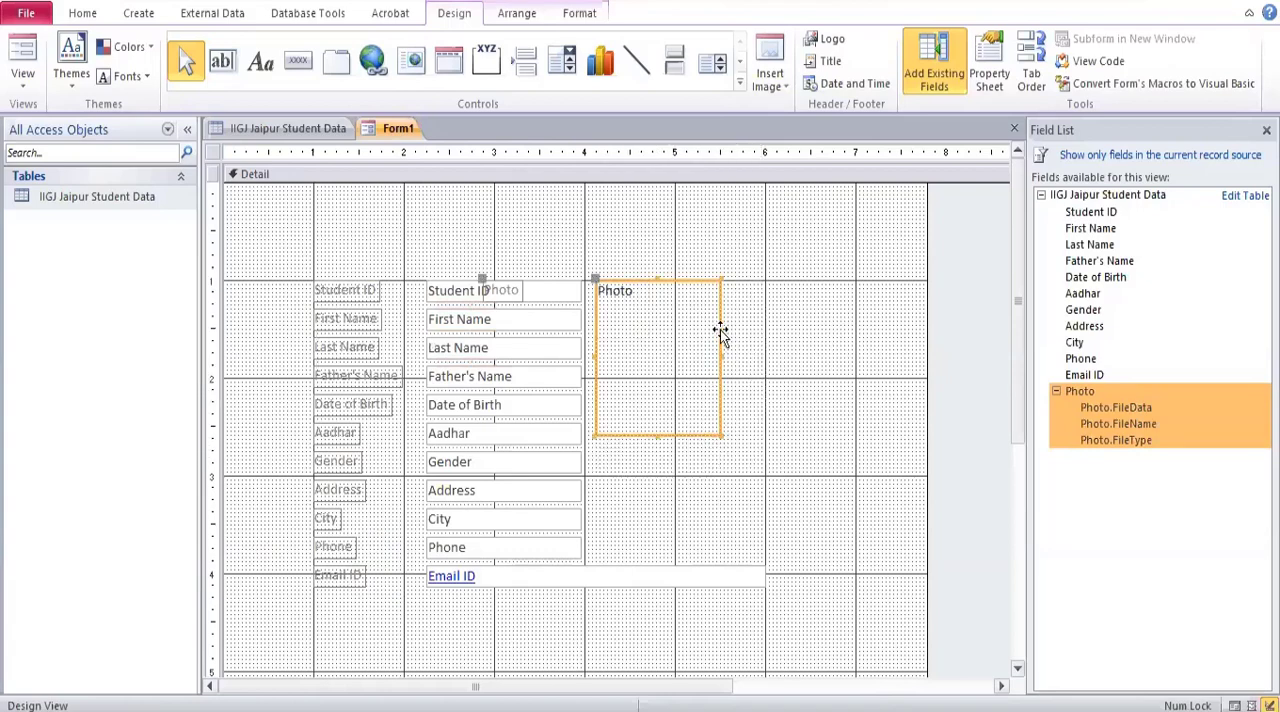
pyautogui.moveTo(720, 334); pyautogui.dragTo(750, 332)
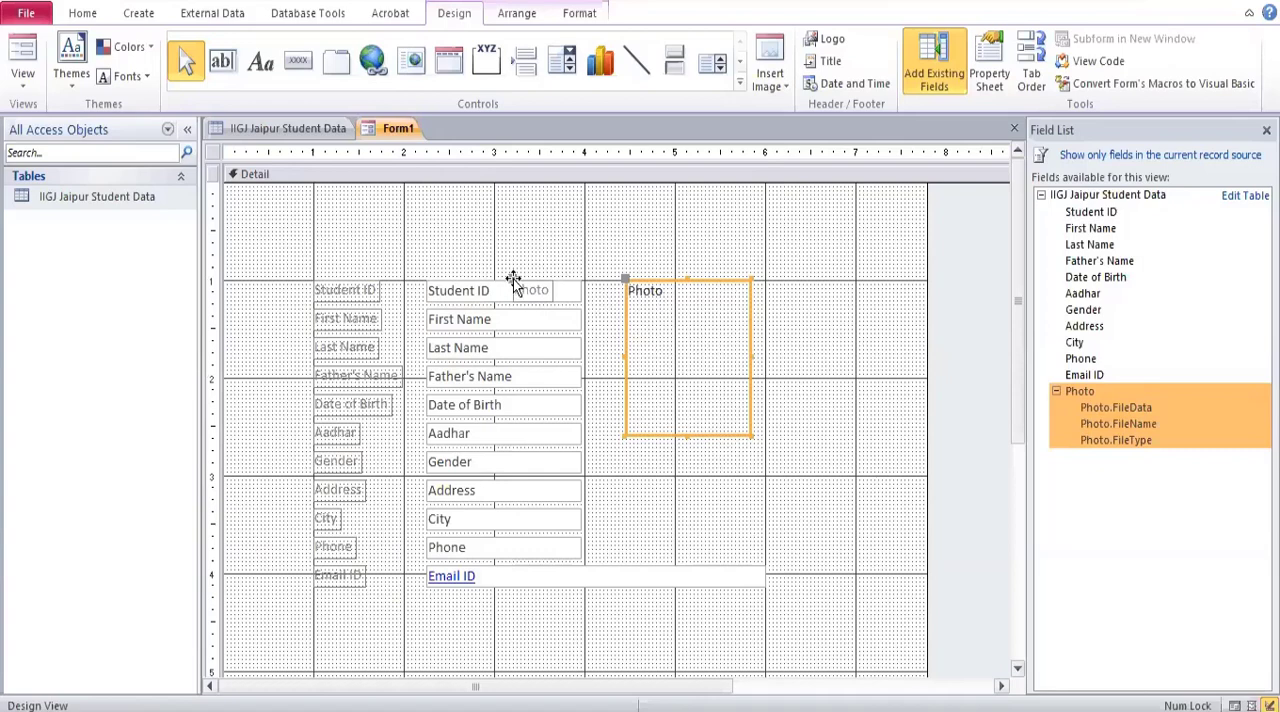
# Move the Photo label off the Student ID text box to sit centered just below the photo frame.
pyautogui.click(521, 289)
pyautogui.moveTo(521, 289); pyautogui.dragTo(663, 452)
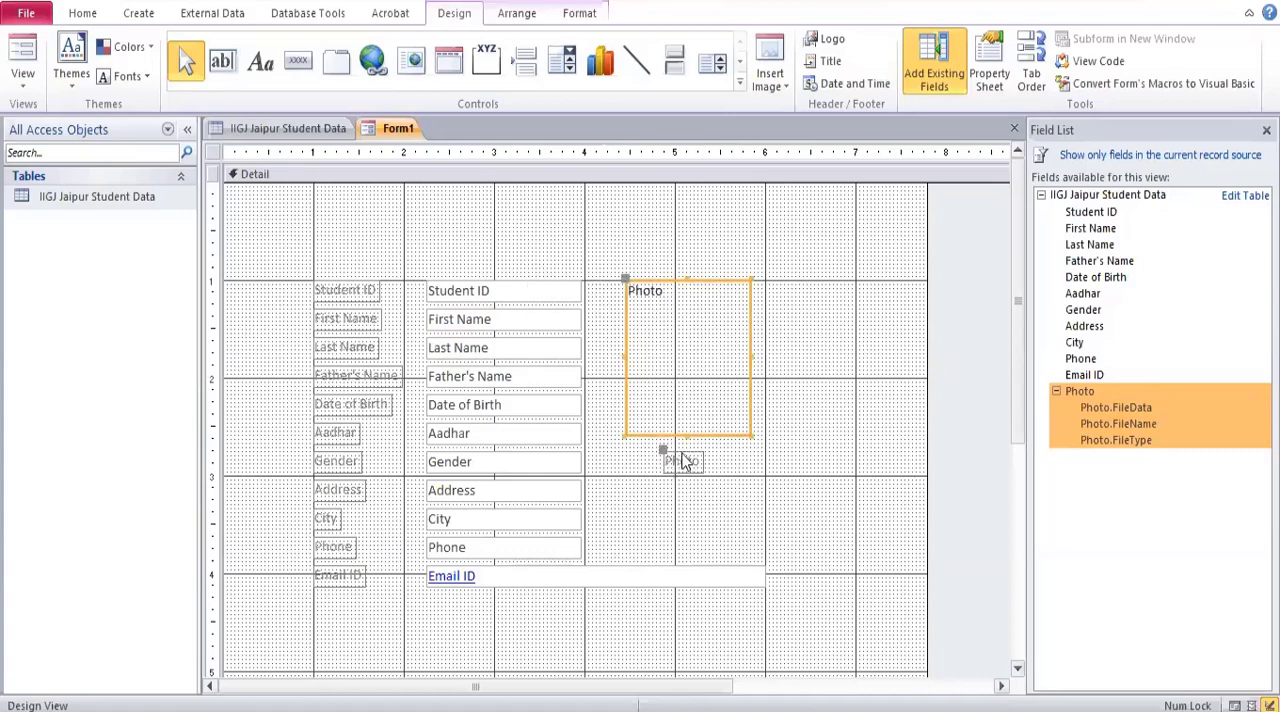
pyautogui.moveTo(662, 451); pyautogui.dragTo(666, 451)
pyautogui.scroll(-2, 827, 408)
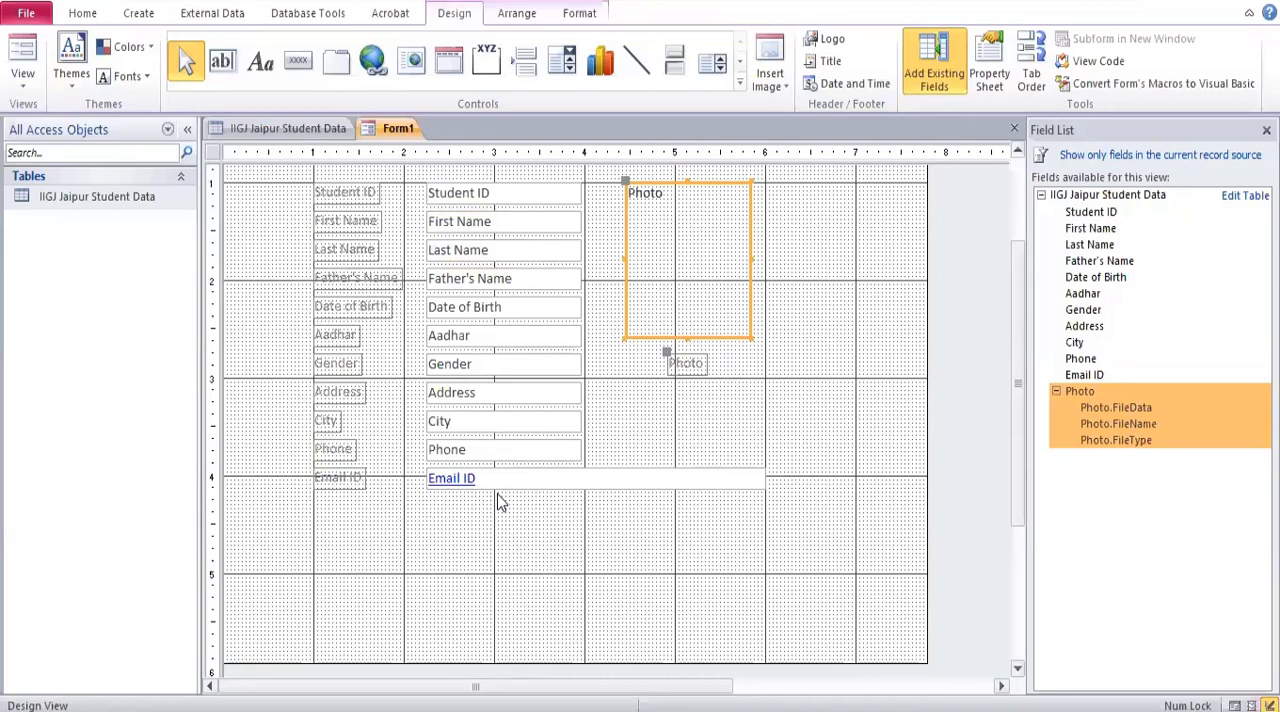
pyautogui.scroll(2, 646, 491)
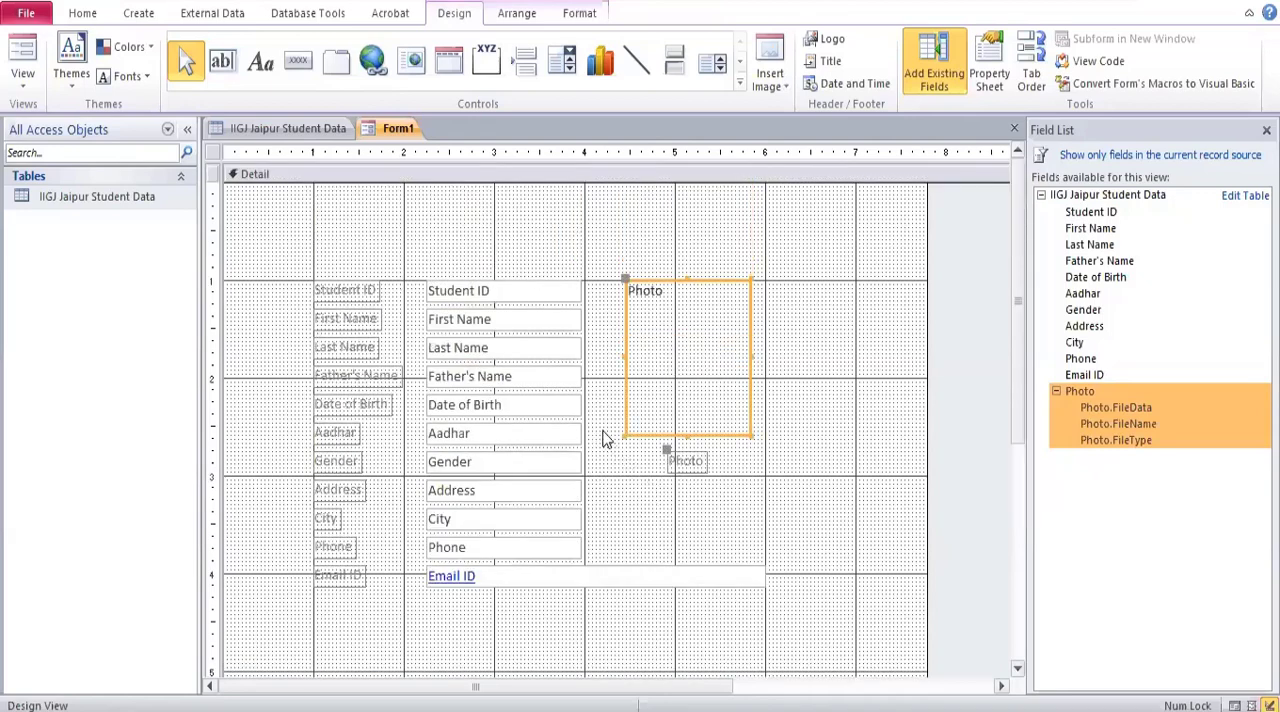
# Preview the form in Form View and try to clear the Student ID value of the first record.
pyautogui.click(21, 76)
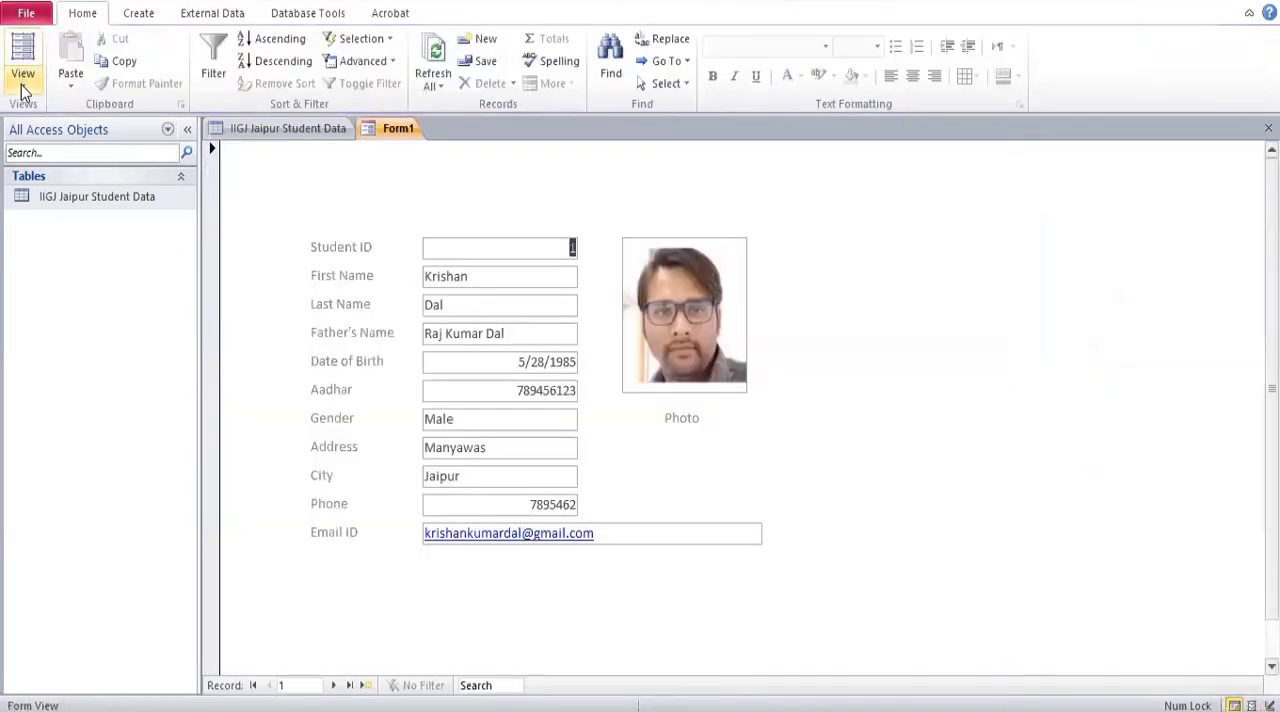
pyautogui.click(23, 82)
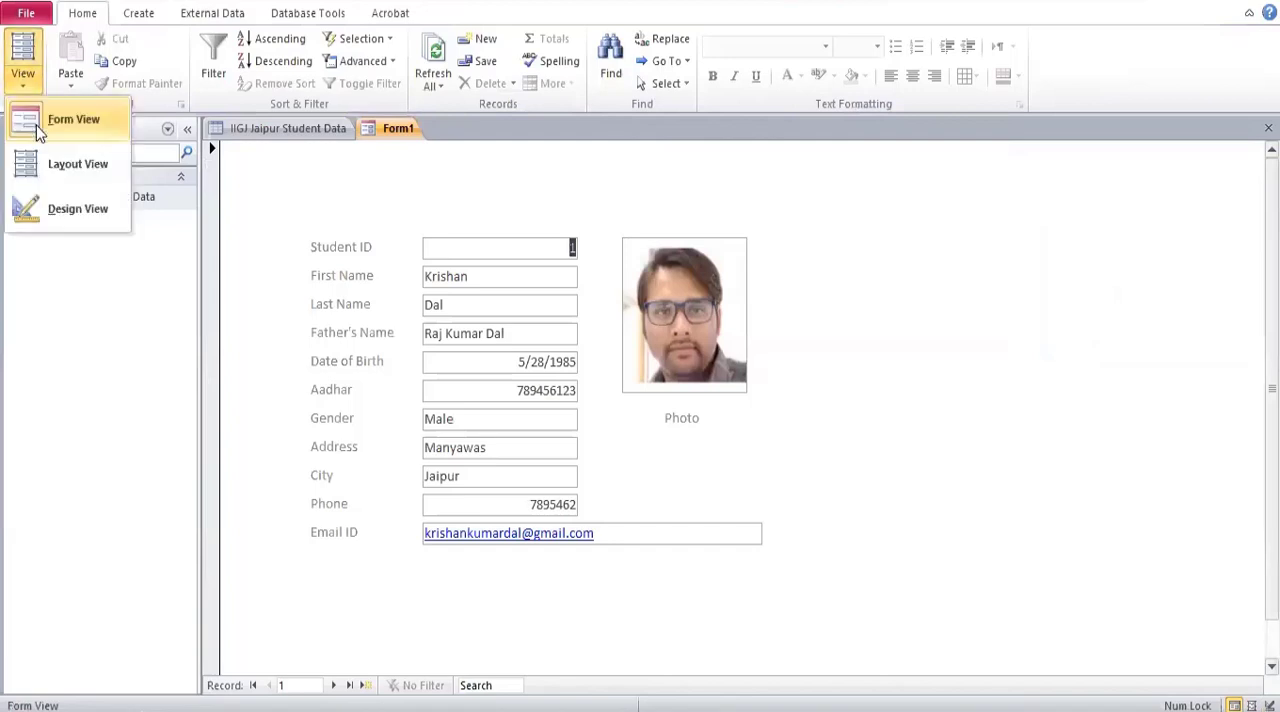
pyautogui.click(36, 121)
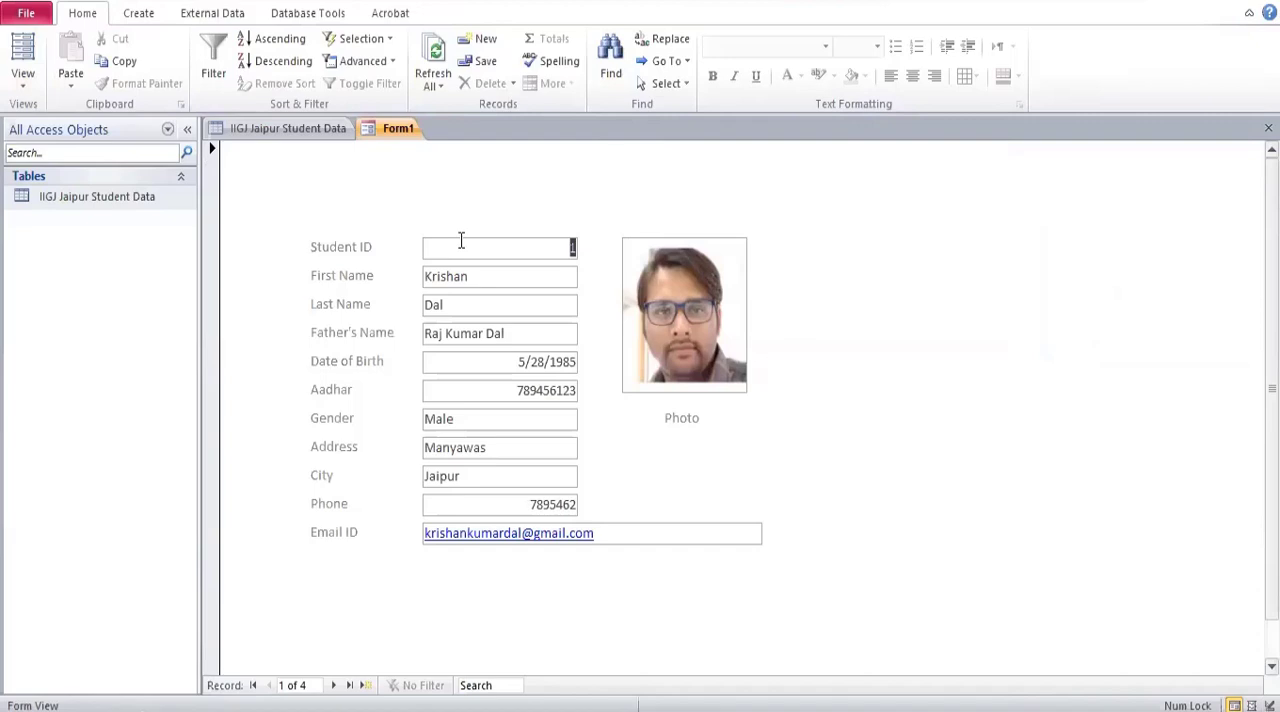
pyautogui.press('BackSpace')
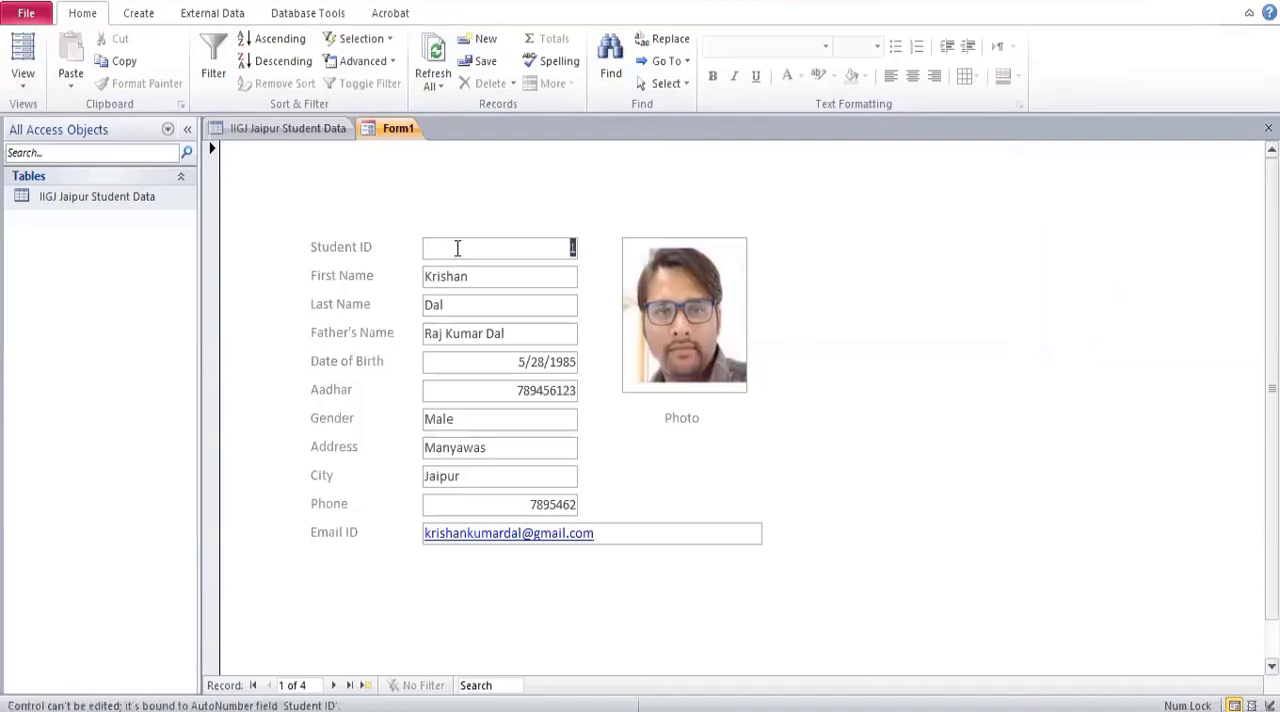
pyautogui.click(514, 252)
pyautogui.click(524, 277)
pyautogui.moveTo(569, 243); pyautogui.dragTo(600, 250)
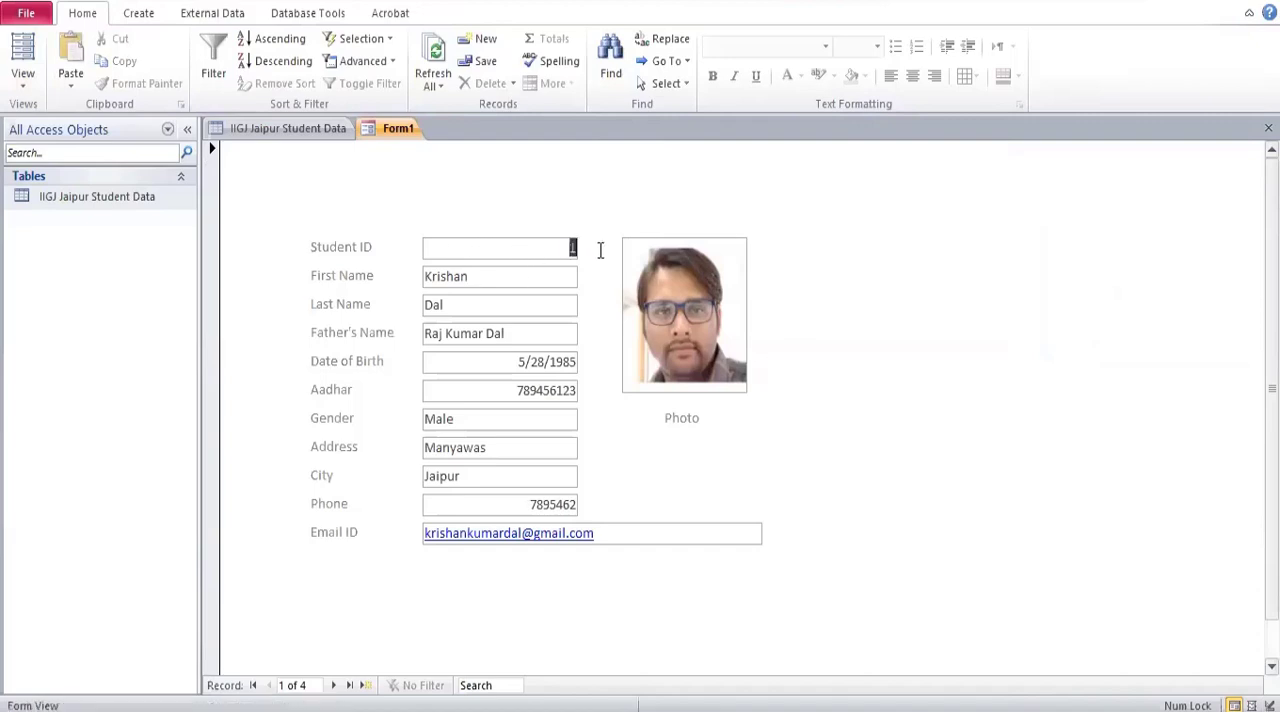
pyautogui.press('Tab')
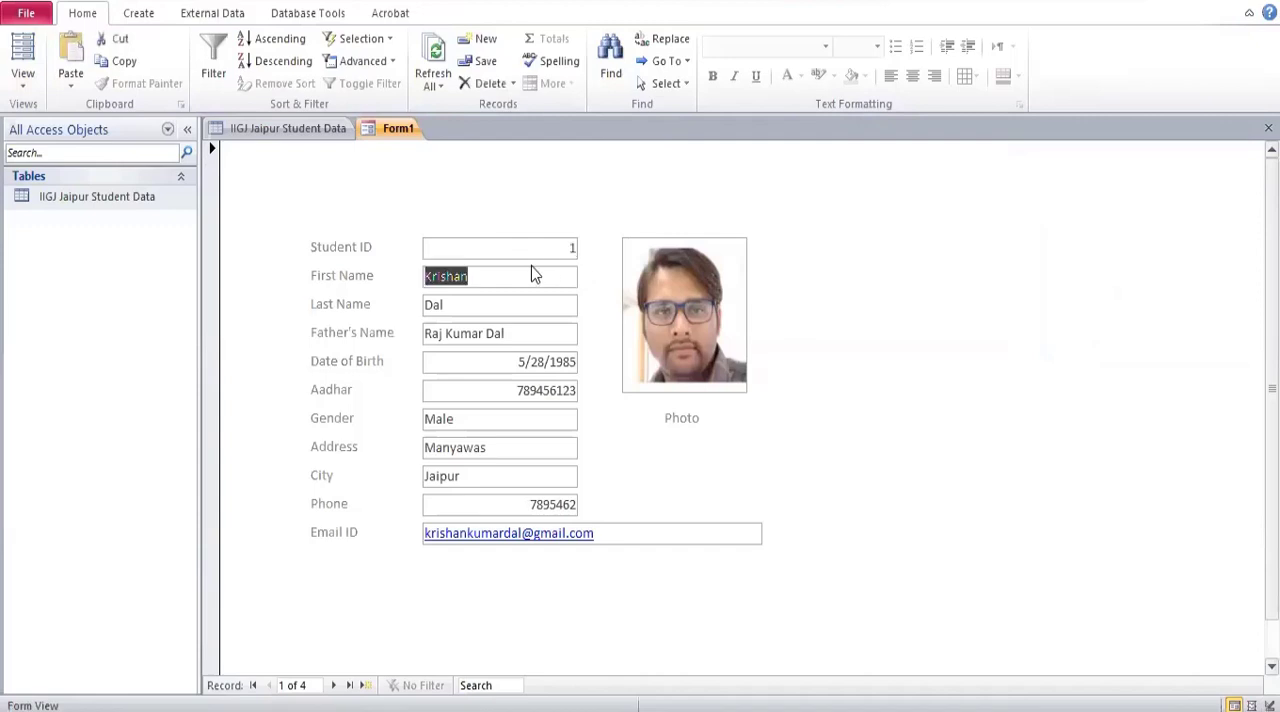
pyautogui.click(541, 254)
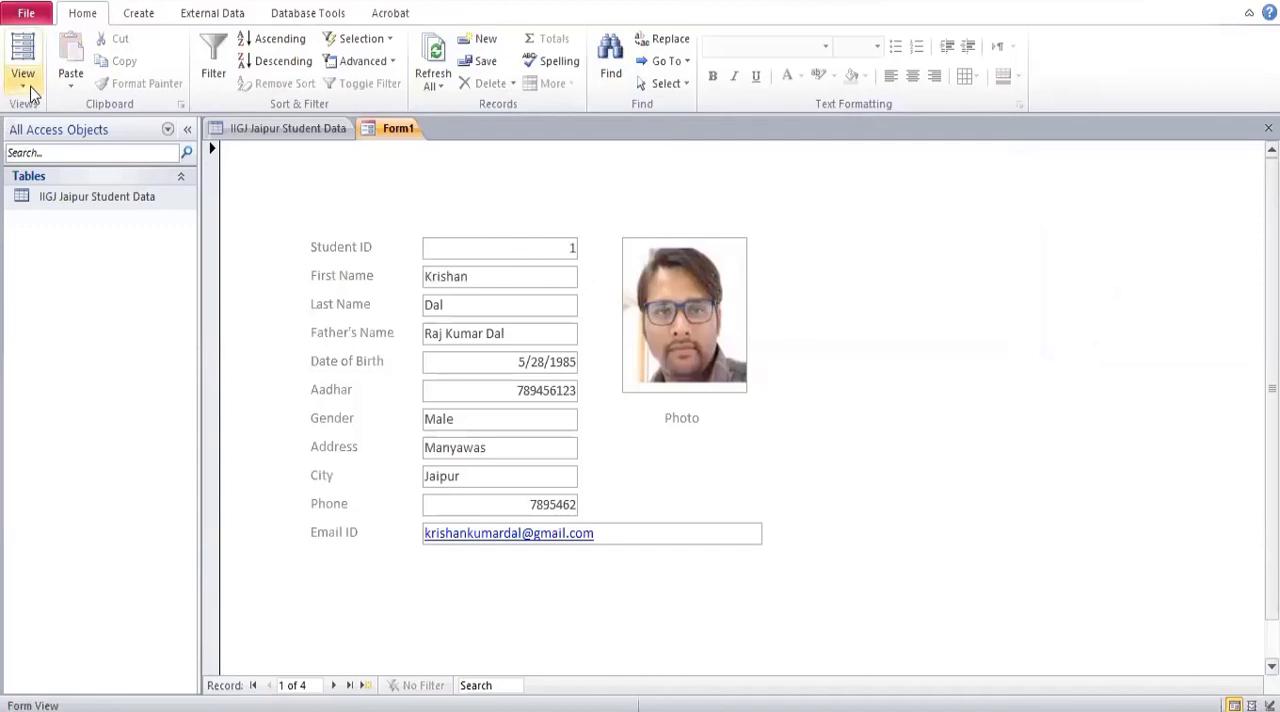
# Switch the form to Layout View.
pyautogui.click(30, 92)
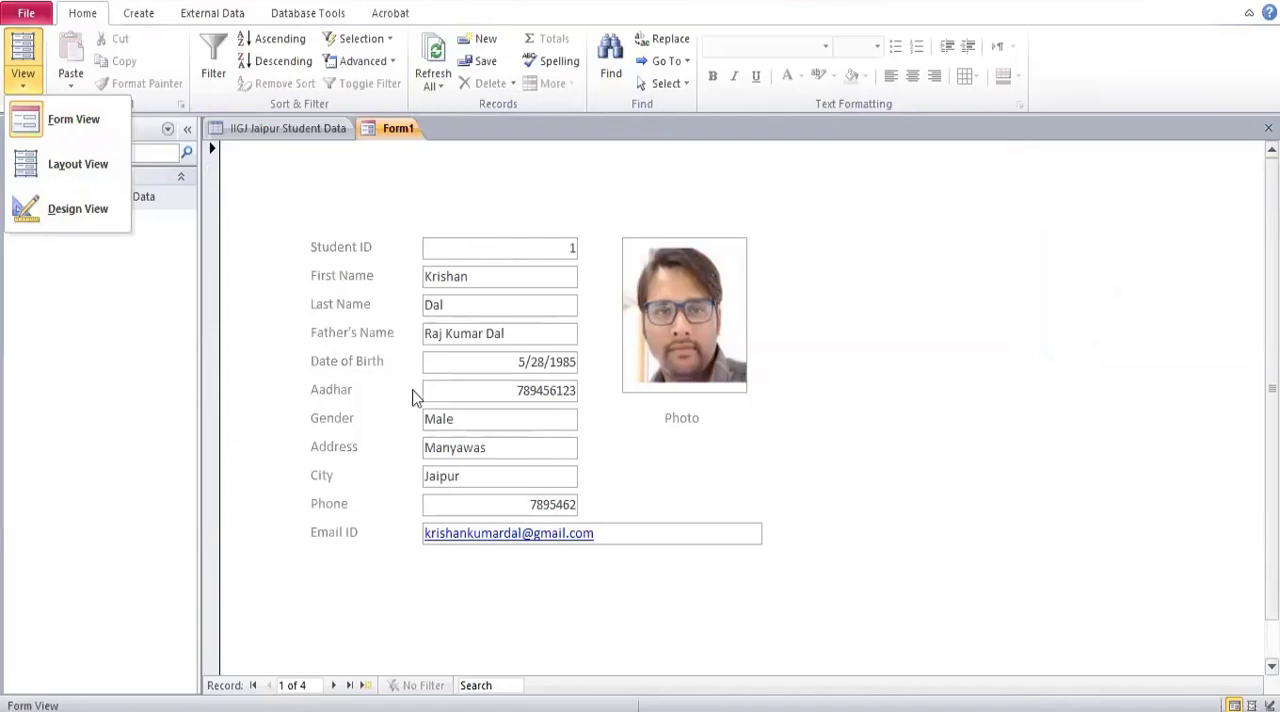
pyautogui.click(62, 164)
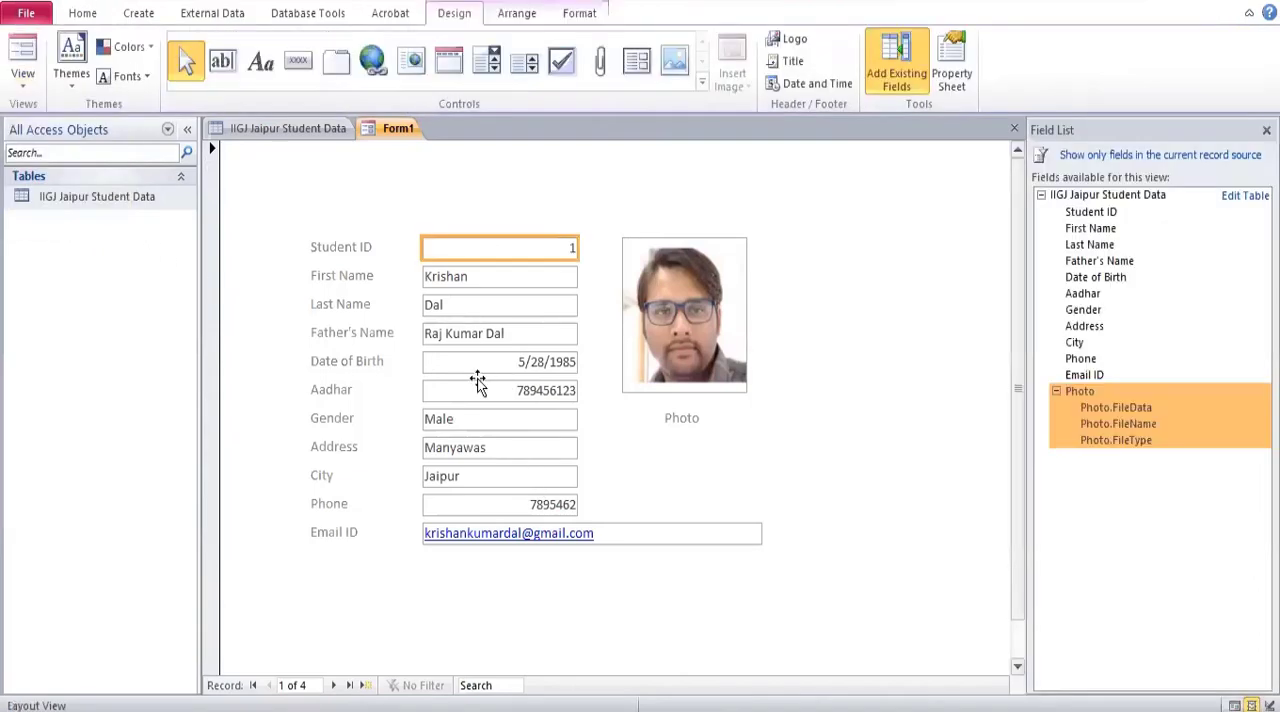
pyautogui.keyDown('shift'); pyautogui.click(480, 280); pyautogui.keyUp('shift')
pyautogui.click(490, 320)
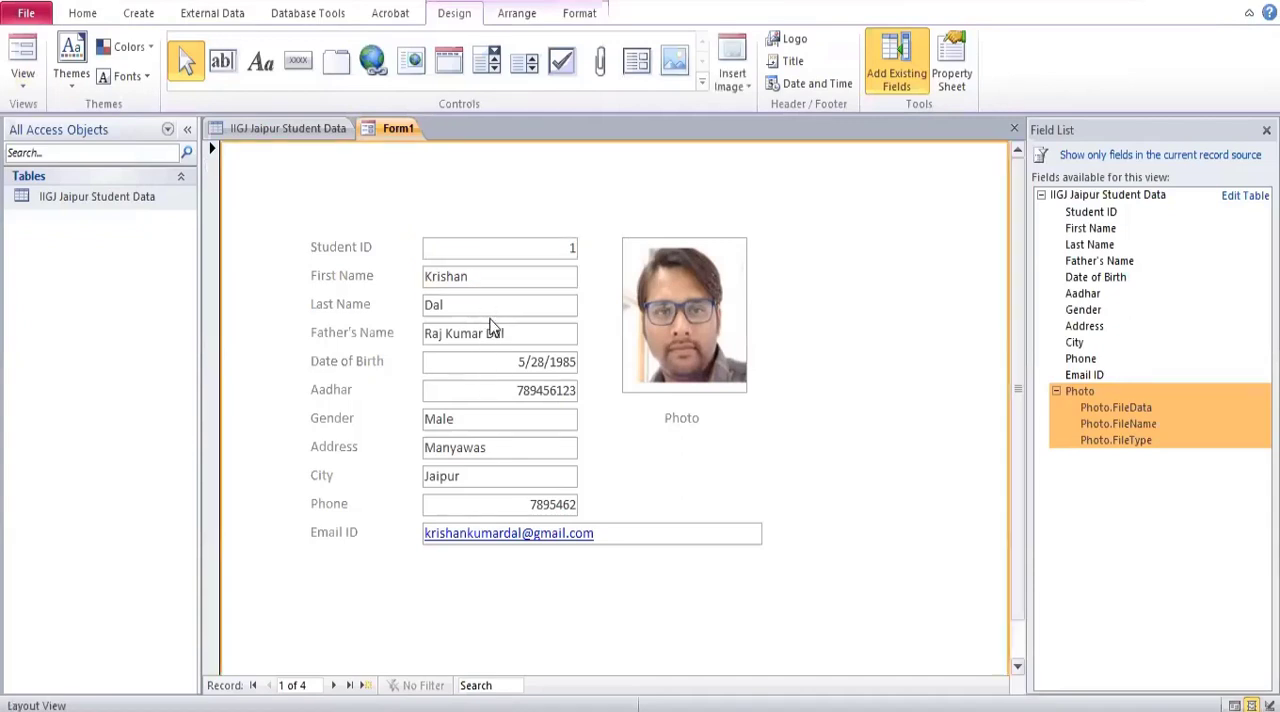
pyautogui.click(477, 252)
pyautogui.keyDown('shift'); pyautogui.click(477, 278); pyautogui.keyUp('shift')
pyautogui.click(477, 317)
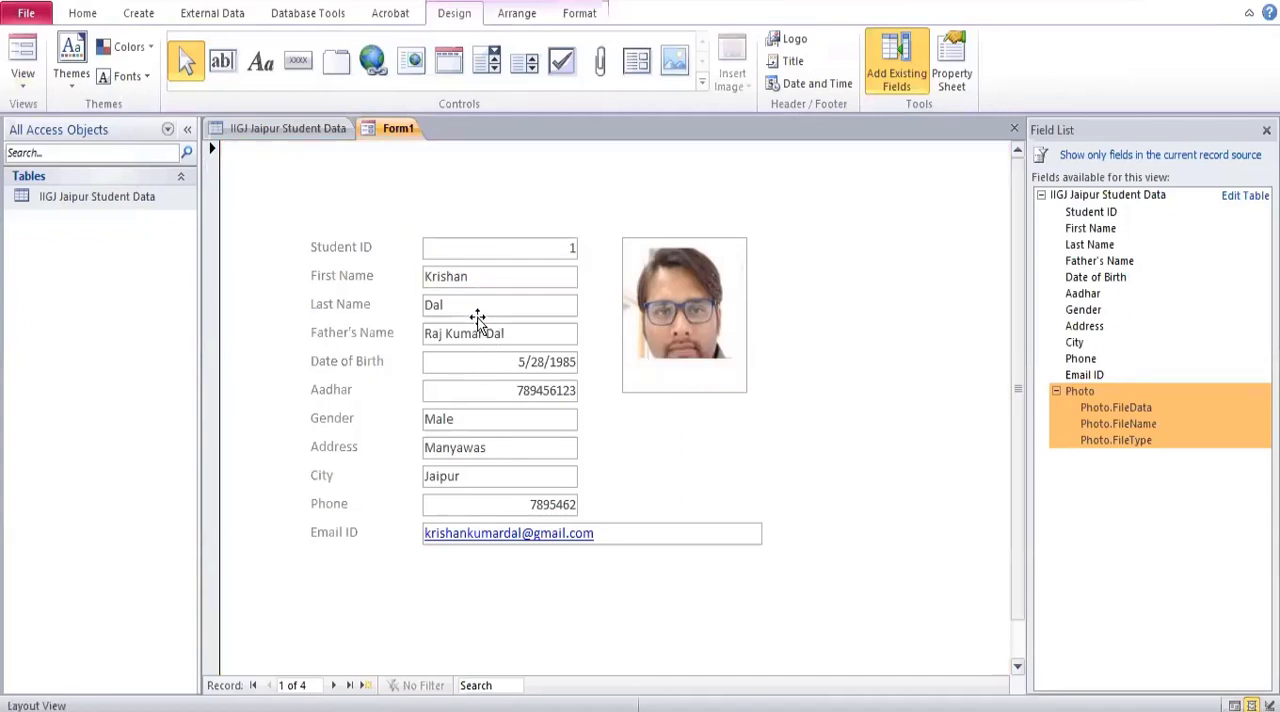
# Left-align the values in all the text boxes from Student ID through Phone.
pyautogui.click(472, 252)
pyautogui.keyDown('shift'); pyautogui.click(477, 278); pyautogui.keyUp('shift')
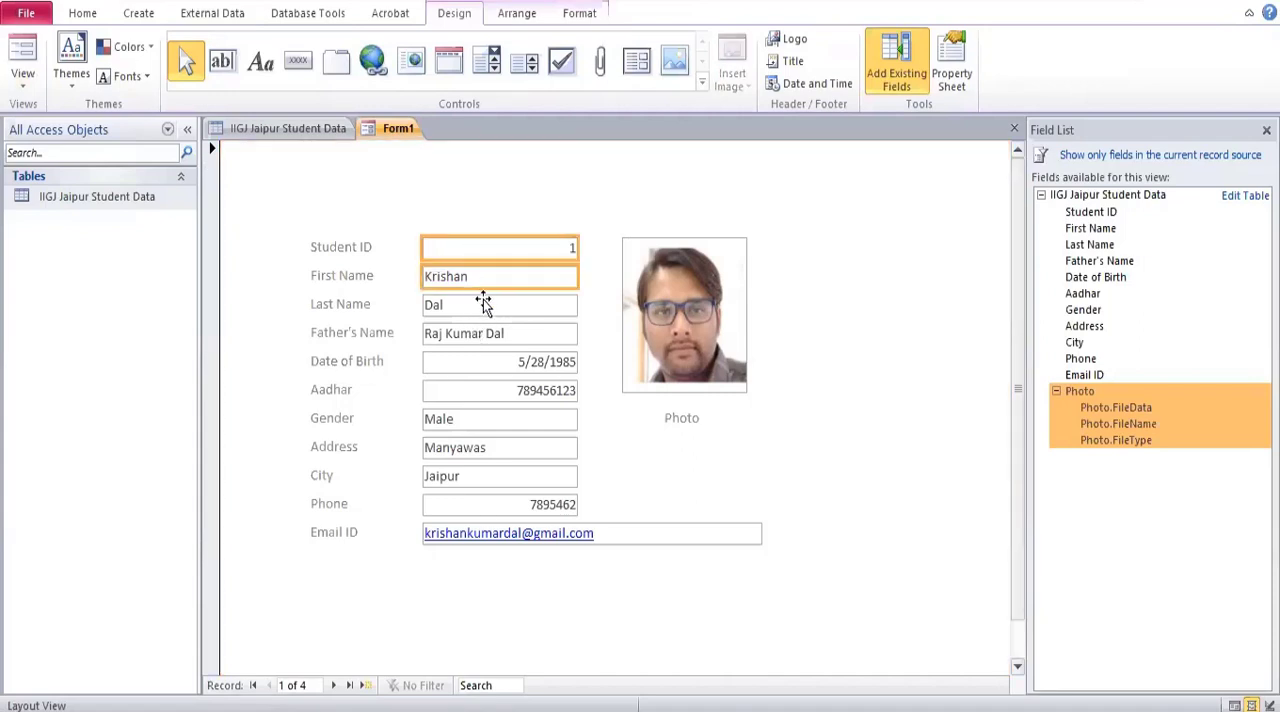
pyautogui.keyDown('shift'); pyautogui.click(483, 304); pyautogui.keyUp('shift')
pyautogui.keyDown('shift'); pyautogui.click(485, 332); pyautogui.keyUp('shift')
pyautogui.keyDown('shift'); pyautogui.click(483, 360); pyautogui.keyUp('shift')
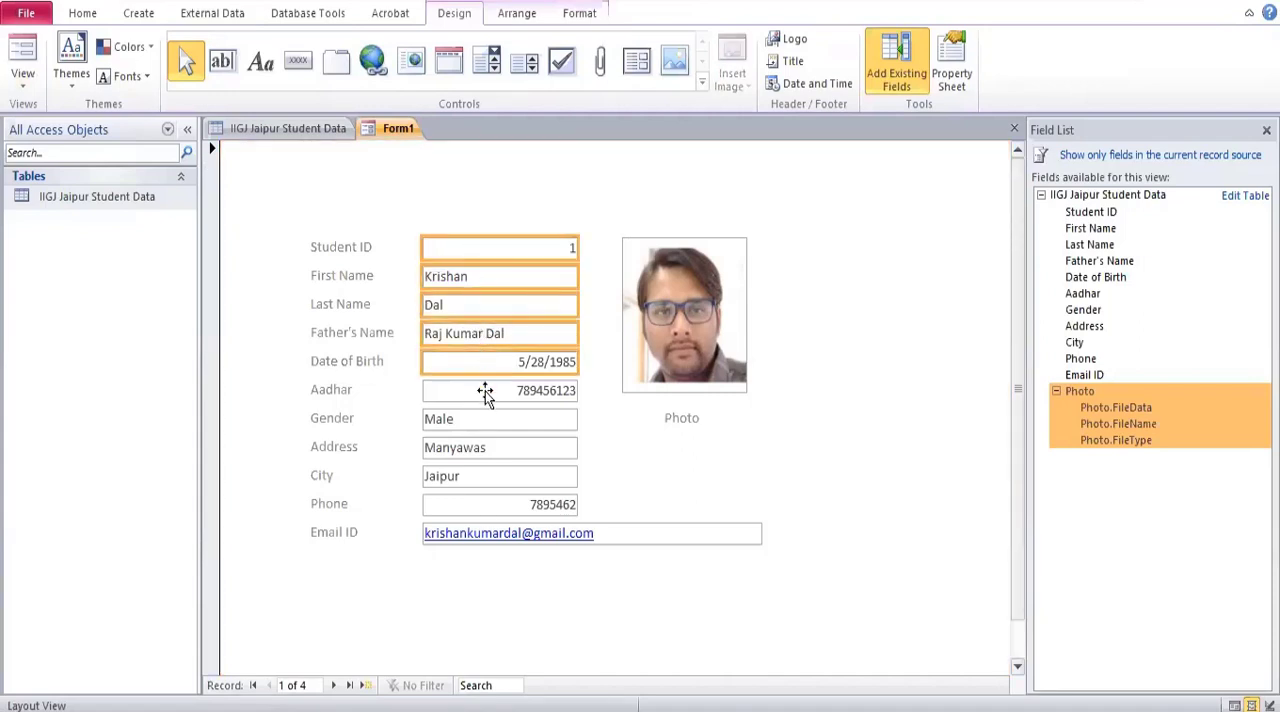
pyautogui.keyDown('shift'); pyautogui.click(486, 390); pyautogui.keyUp('shift')
pyautogui.keyDown('shift'); pyautogui.click(489, 420); pyautogui.keyUp('shift')
pyautogui.keyDown('shift'); pyautogui.click(491, 448); pyautogui.keyUp('shift')
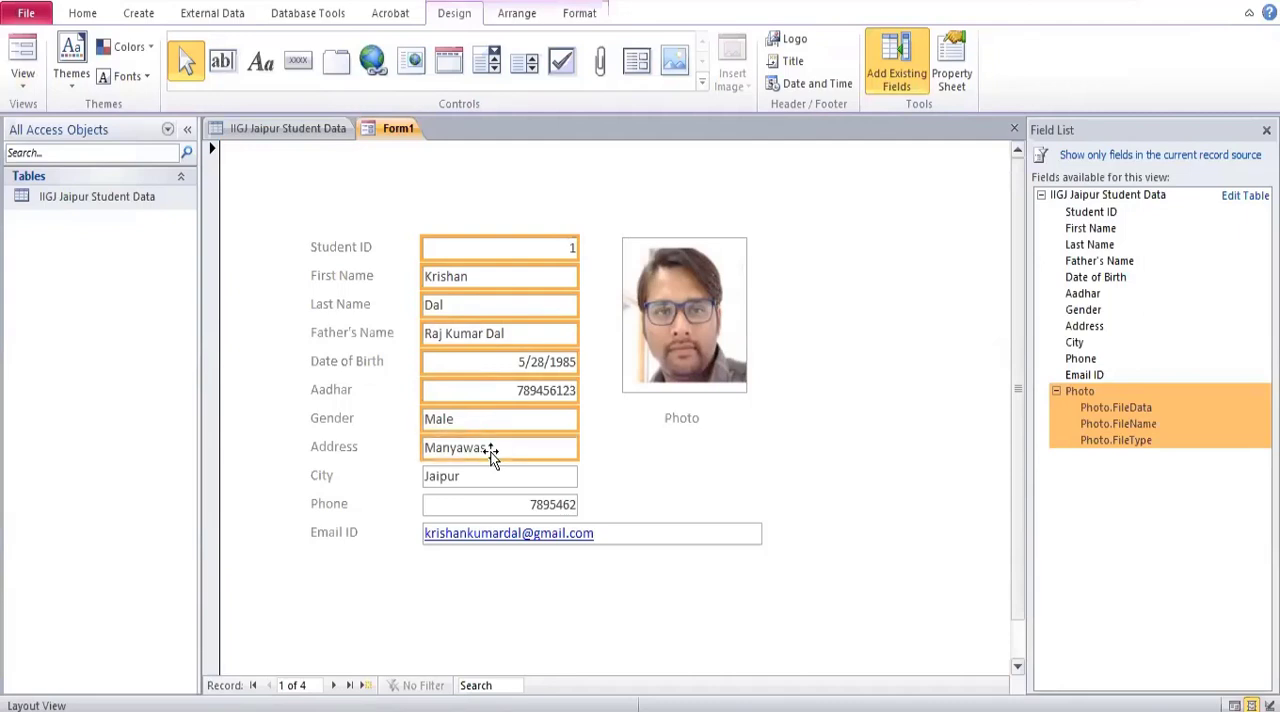
pyautogui.keyDown('shift'); pyautogui.click(496, 478); pyautogui.keyUp('shift')
pyautogui.keyDown('shift'); pyautogui.click(498, 505); pyautogui.keyUp('shift')
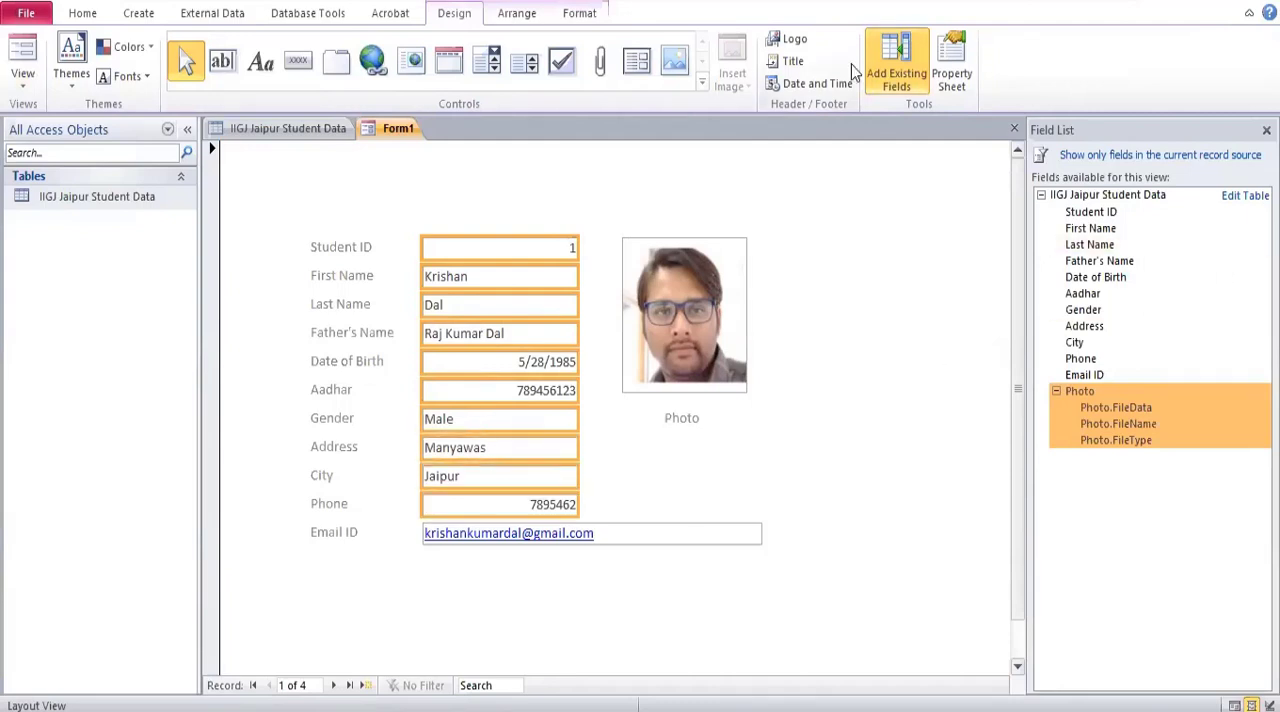
pyautogui.click(581, 15)
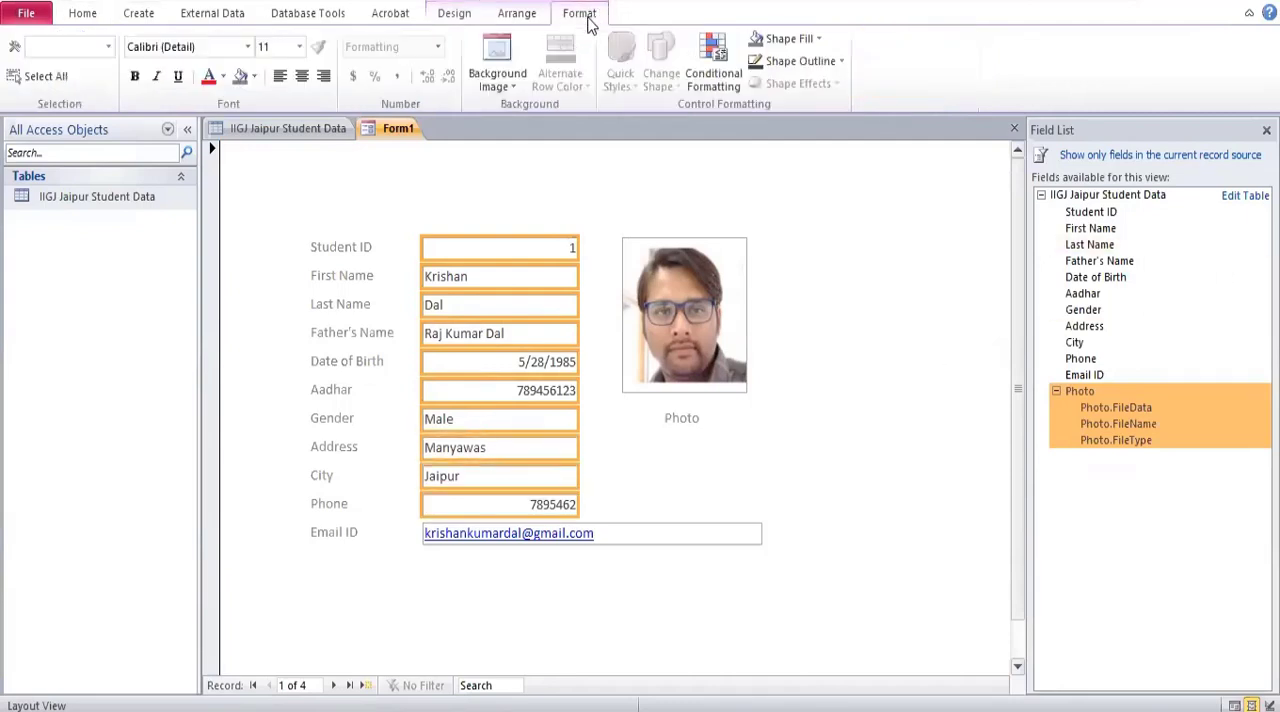
pyautogui.click(278, 77)
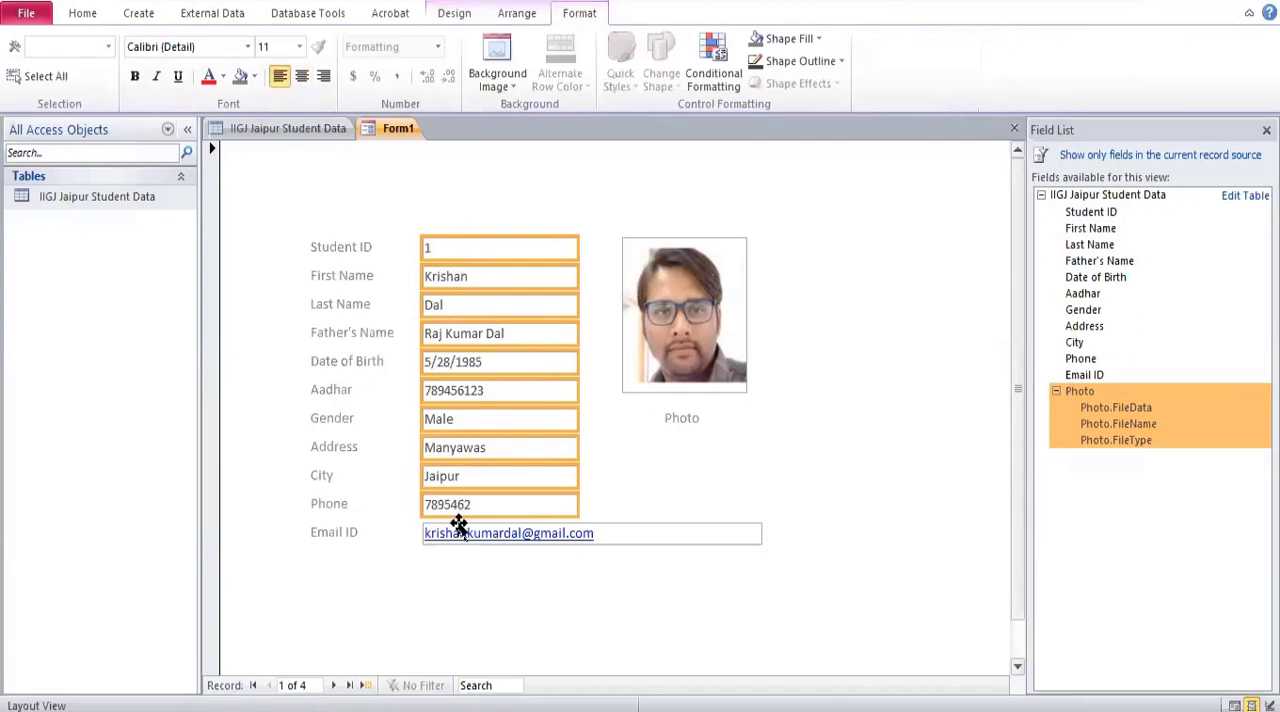
# Apply center alignment to the Photo control.
pyautogui.click(602, 533)
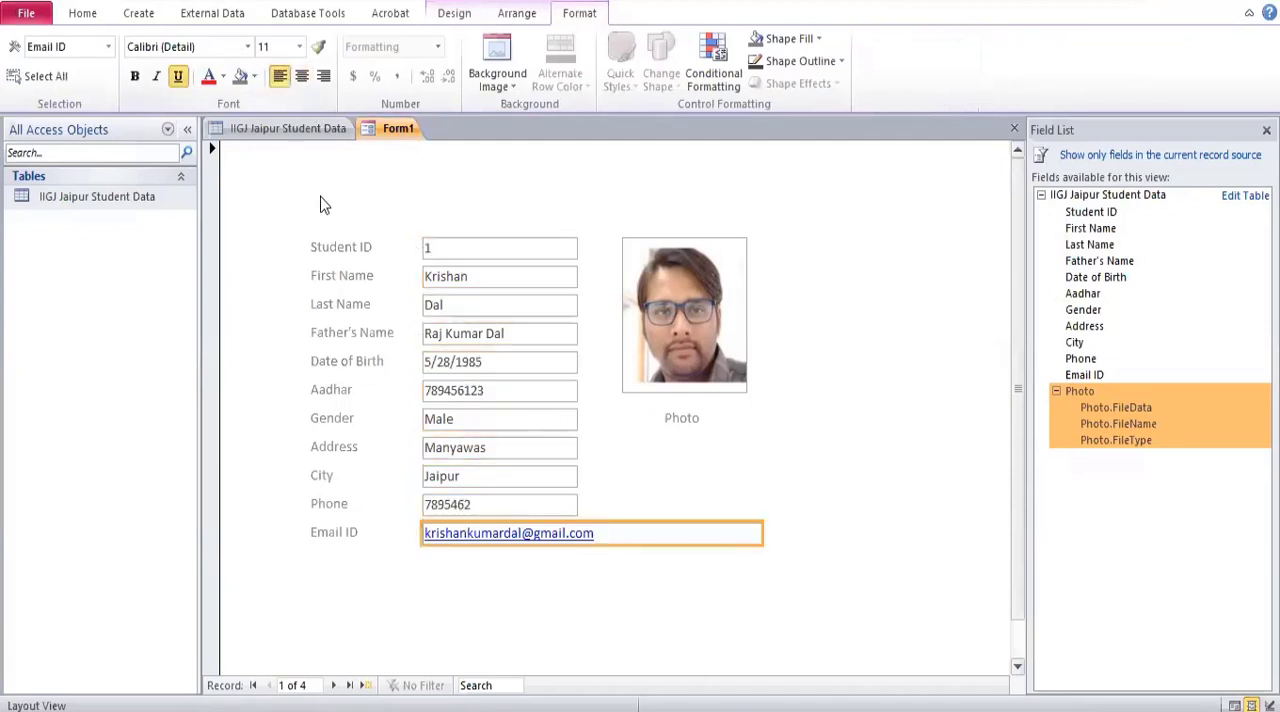
pyautogui.click(664, 345)
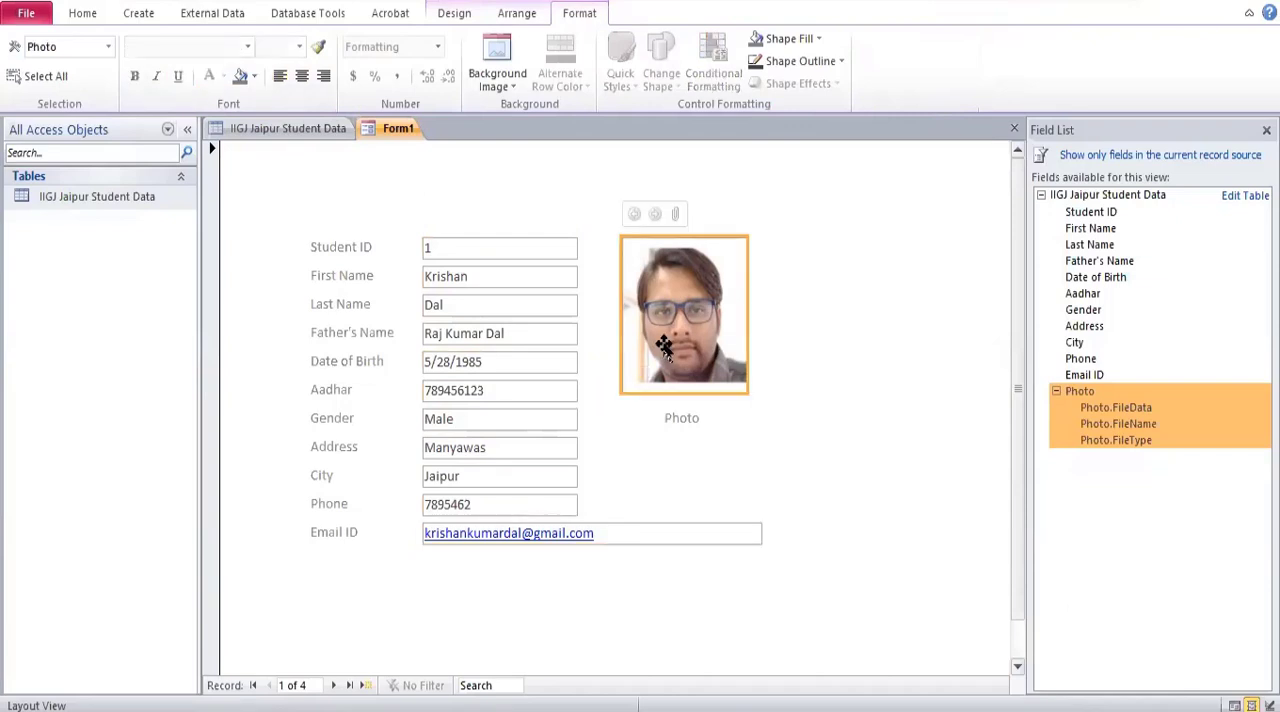
pyautogui.click(302, 78)
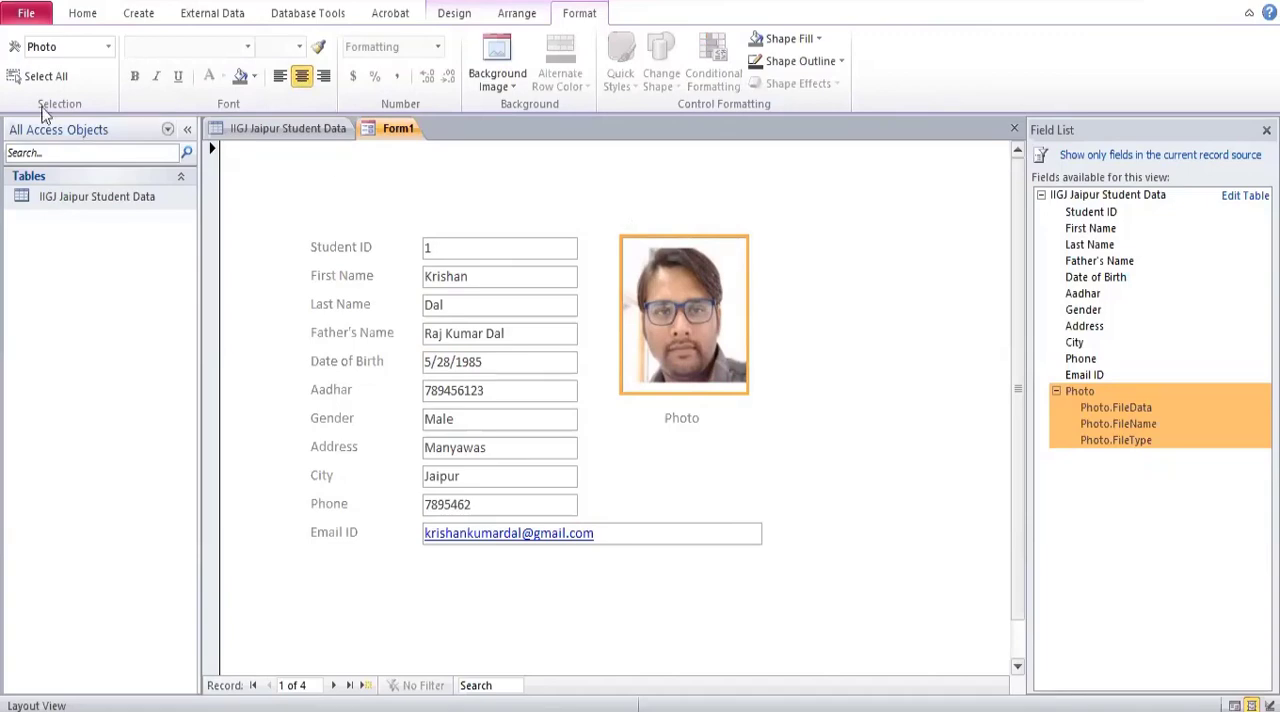
# Display the student form in Form View.
pyautogui.click(41, 22)
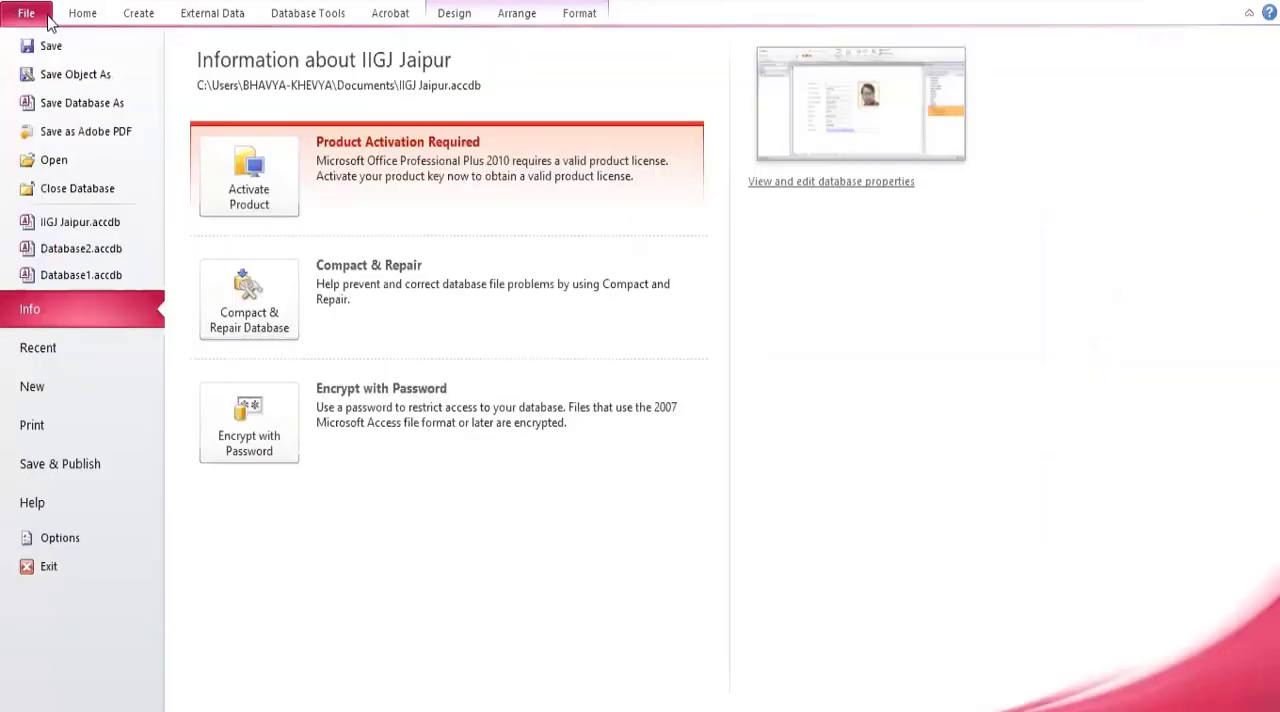
pyautogui.click(451, 20)
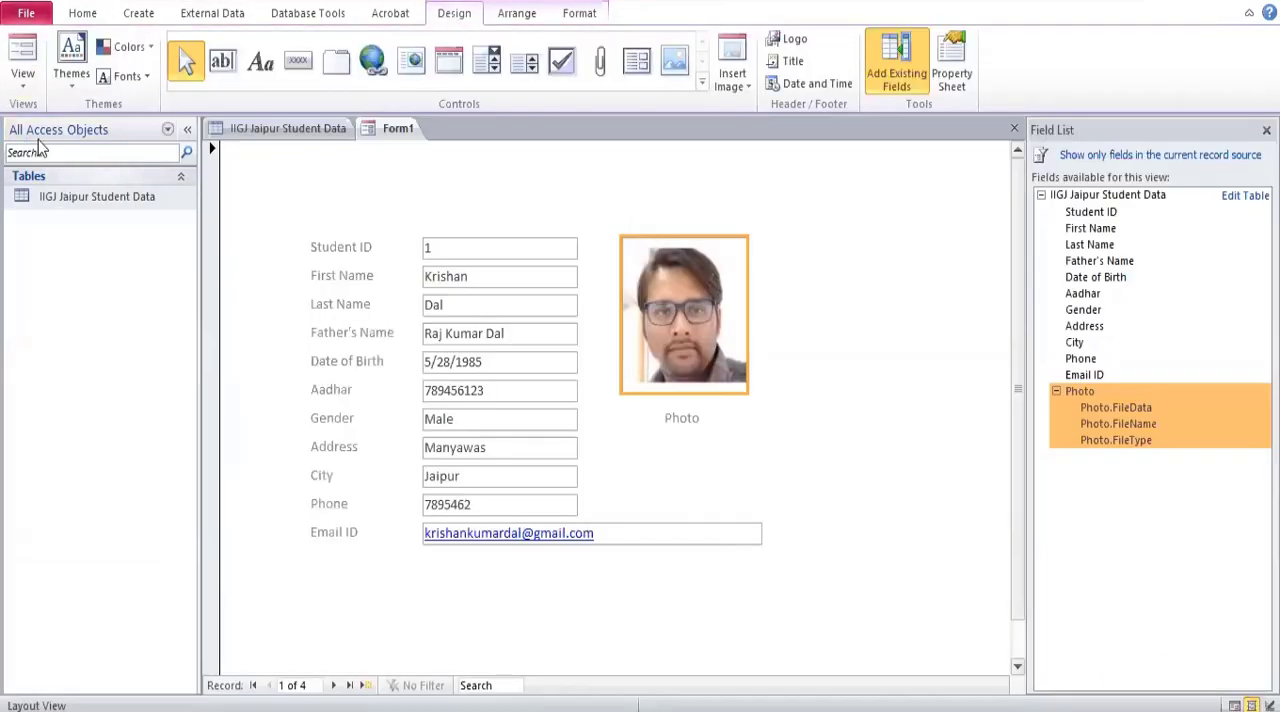
pyautogui.click(17, 82)
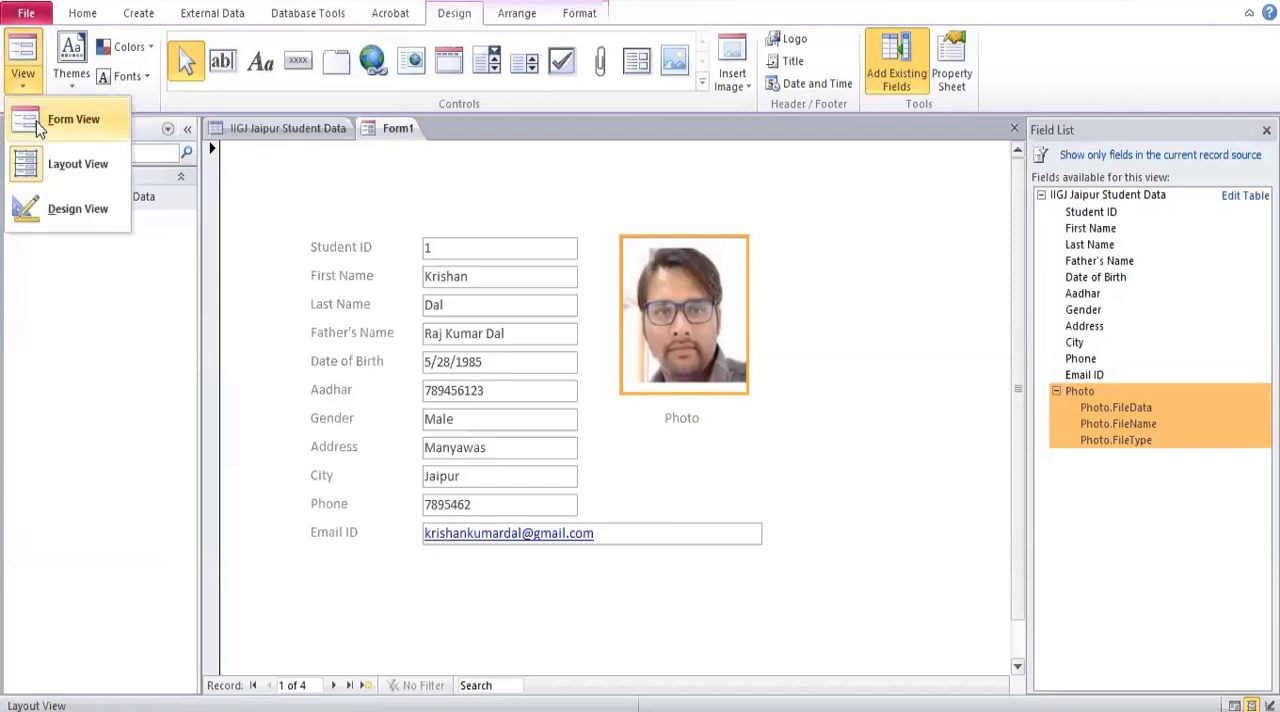
pyautogui.click(40, 124)
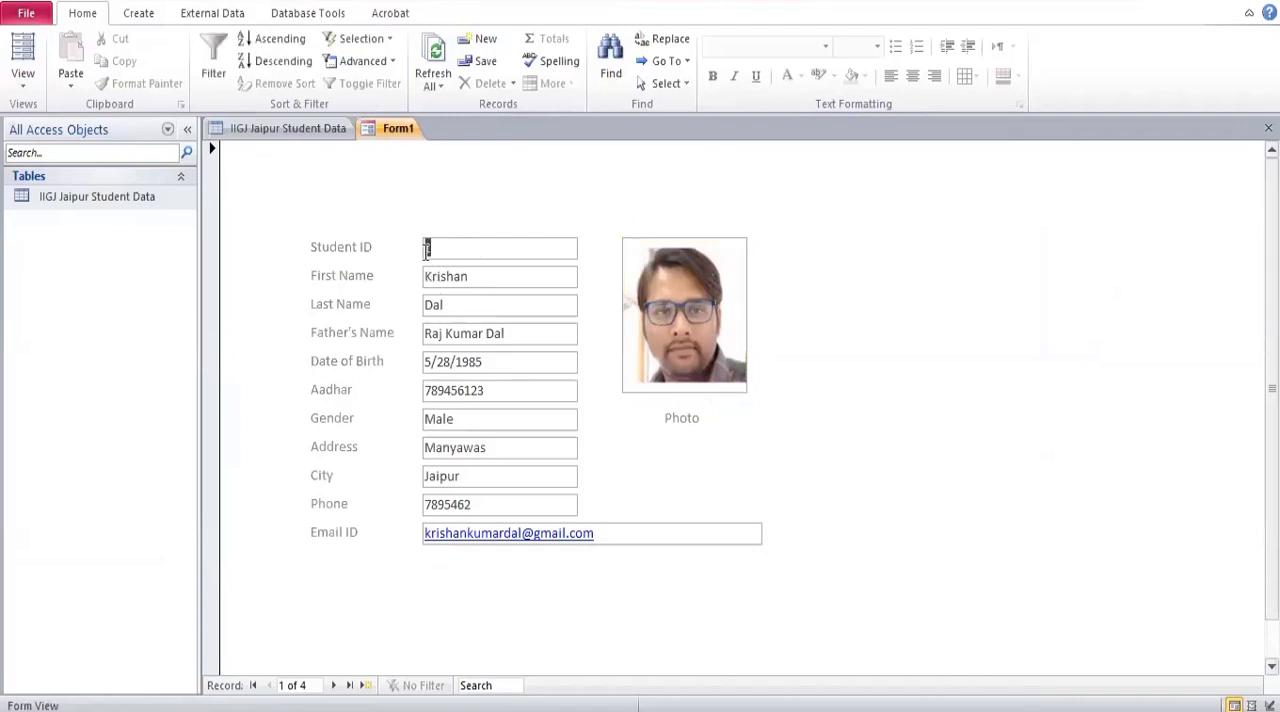
# Replace the student's first name and last name in the first record with a different name.
pyautogui.click(472, 278)
pyautogui.moveTo(476, 277); pyautogui.dragTo(400, 277)
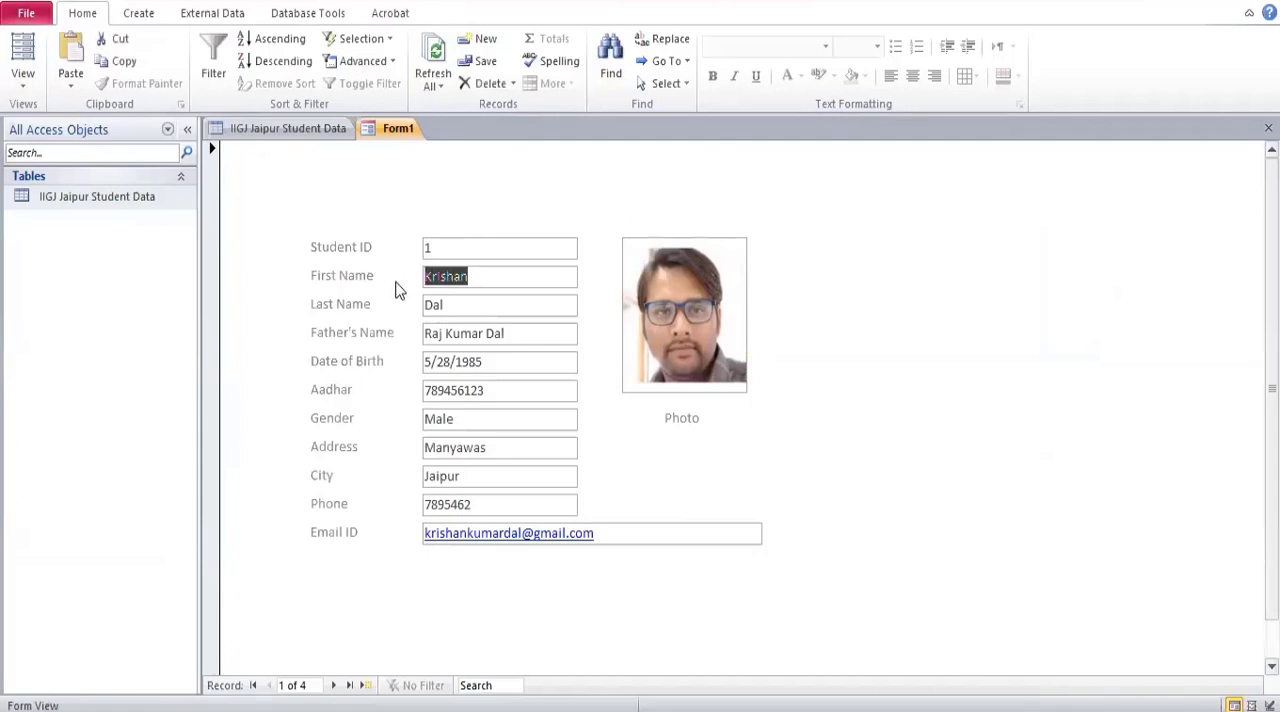
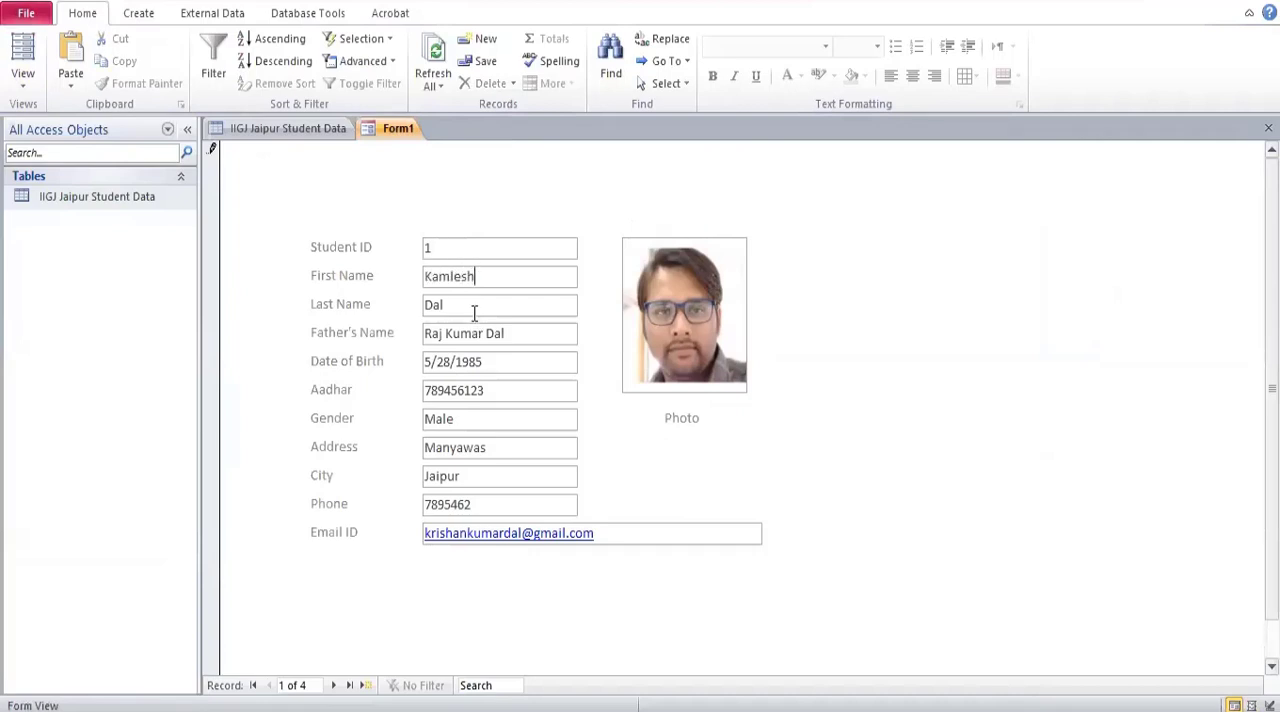
pyautogui.moveTo(474, 313); pyautogui.dragTo(388, 297)
pyautogui.click(468, 256)
pyautogui.click(480, 306)
# Switch the form to Design View and place a small command button below the Email ID label.
pyautogui.click(33, 88)
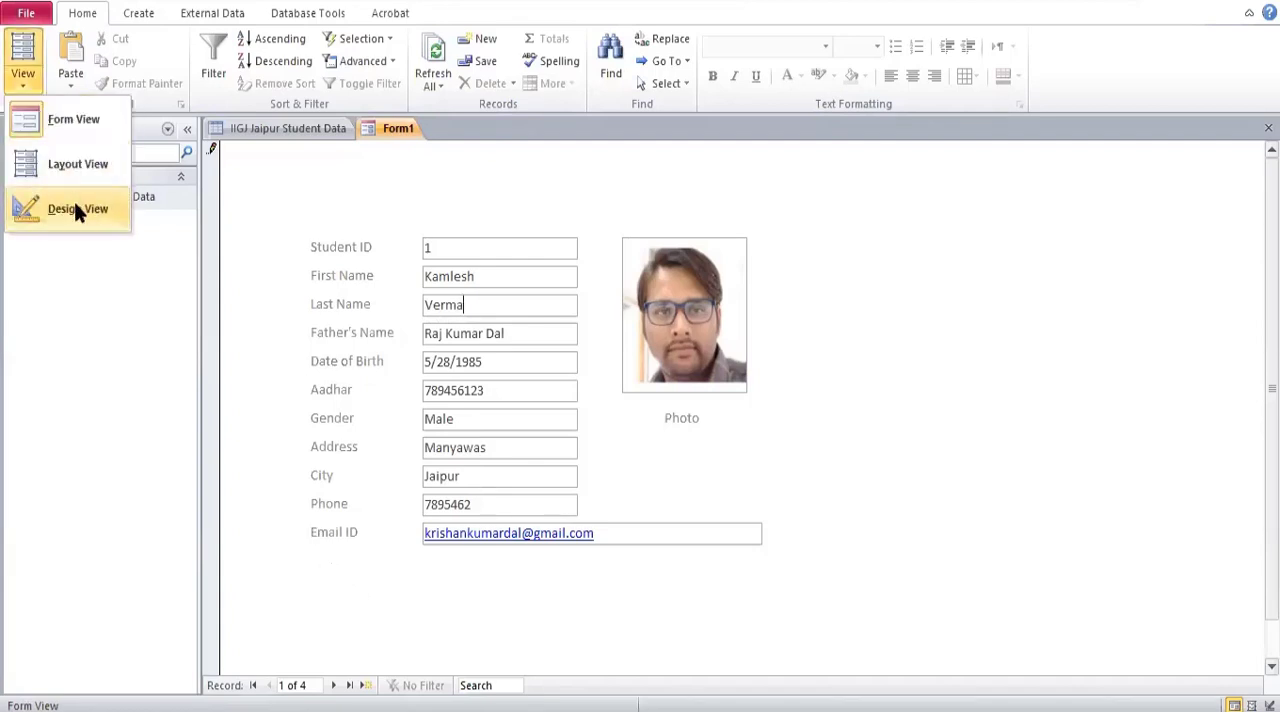
pyautogui.click(76, 208)
pyautogui.scroll(-2, 737, 361)
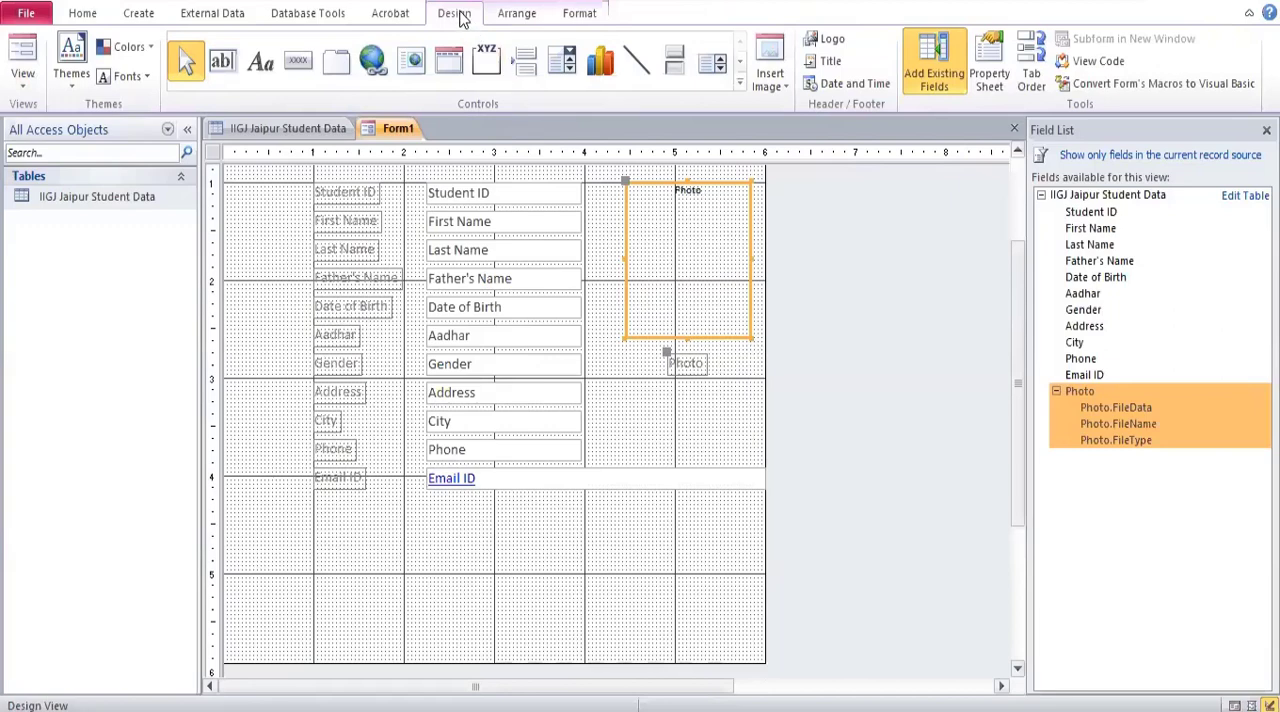
pyautogui.click(296, 64)
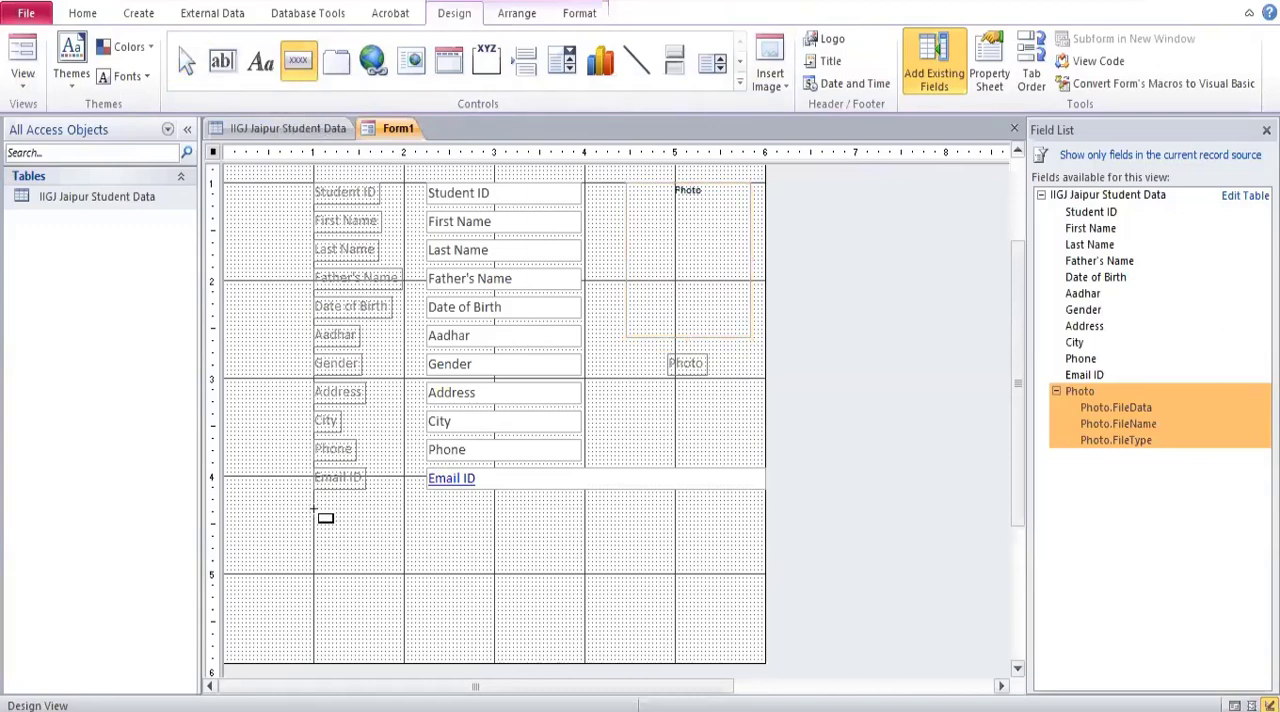
pyautogui.moveTo(314, 512); pyautogui.dragTo(350, 550)
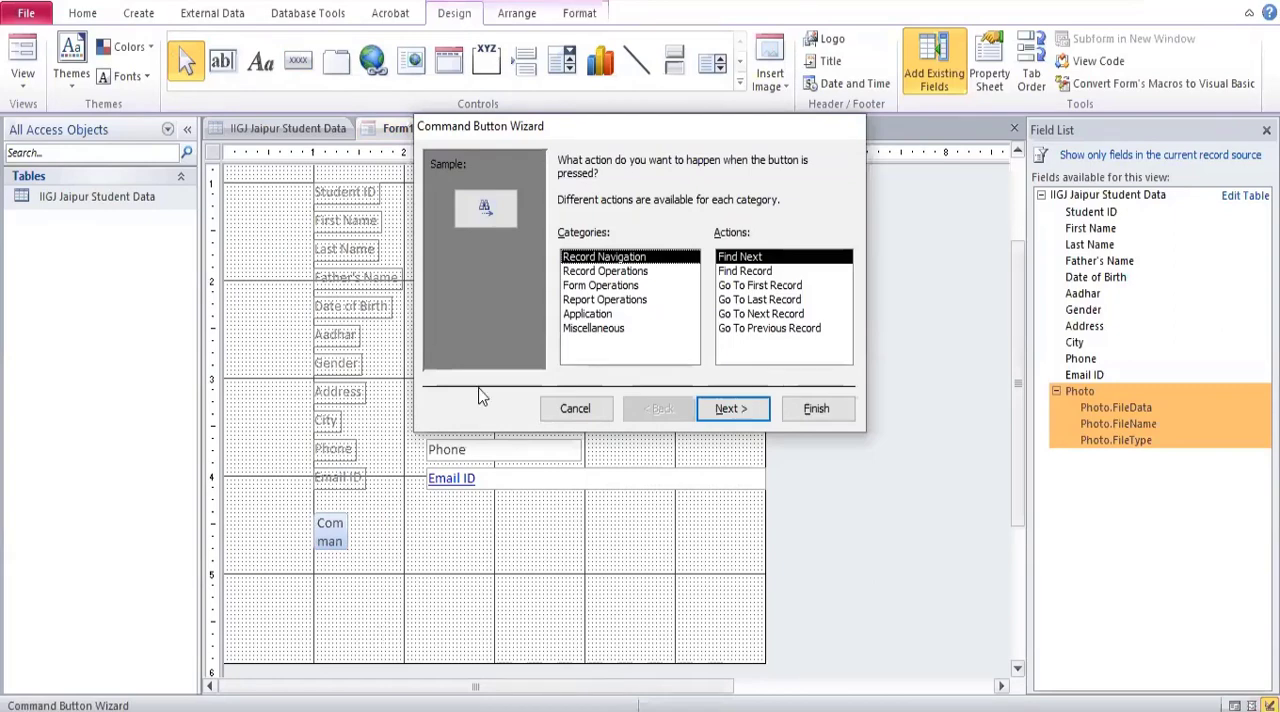
# Look through the command button action categories and choose the Record Navigation action Go To First Record.
pyautogui.moveTo(638, 138); pyautogui.dragTo(861, 207)
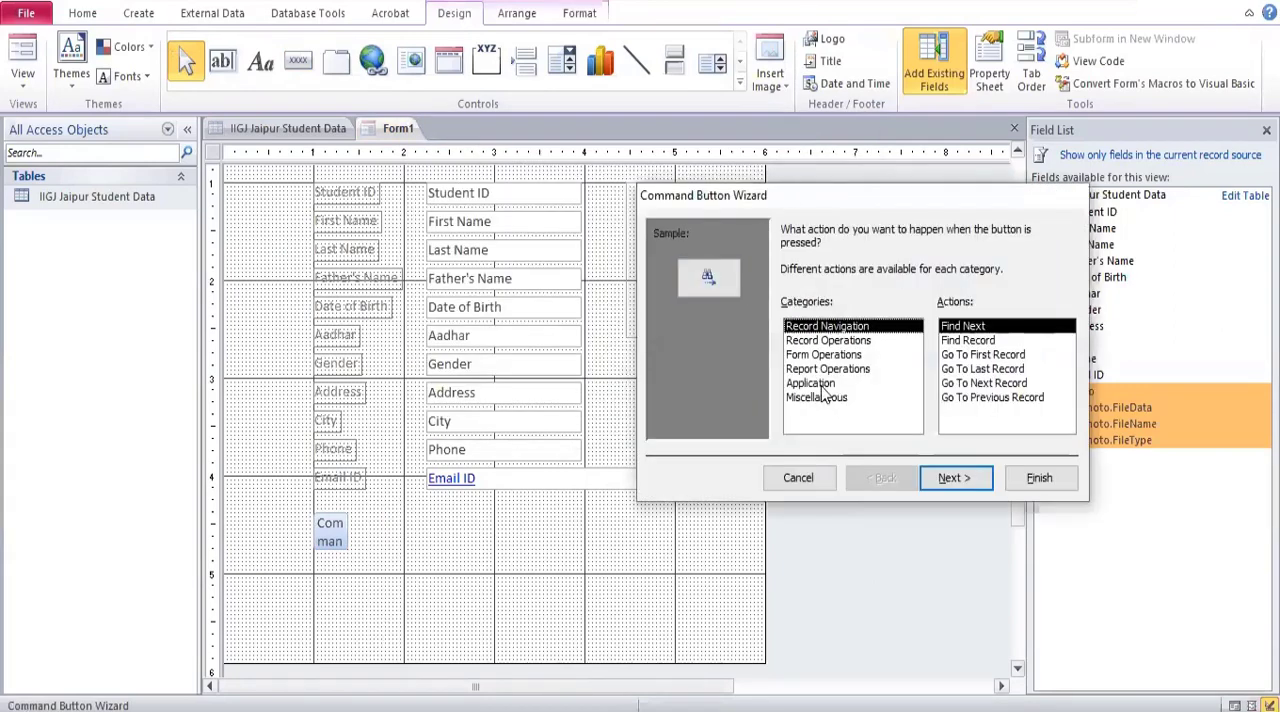
pyautogui.click(827, 341)
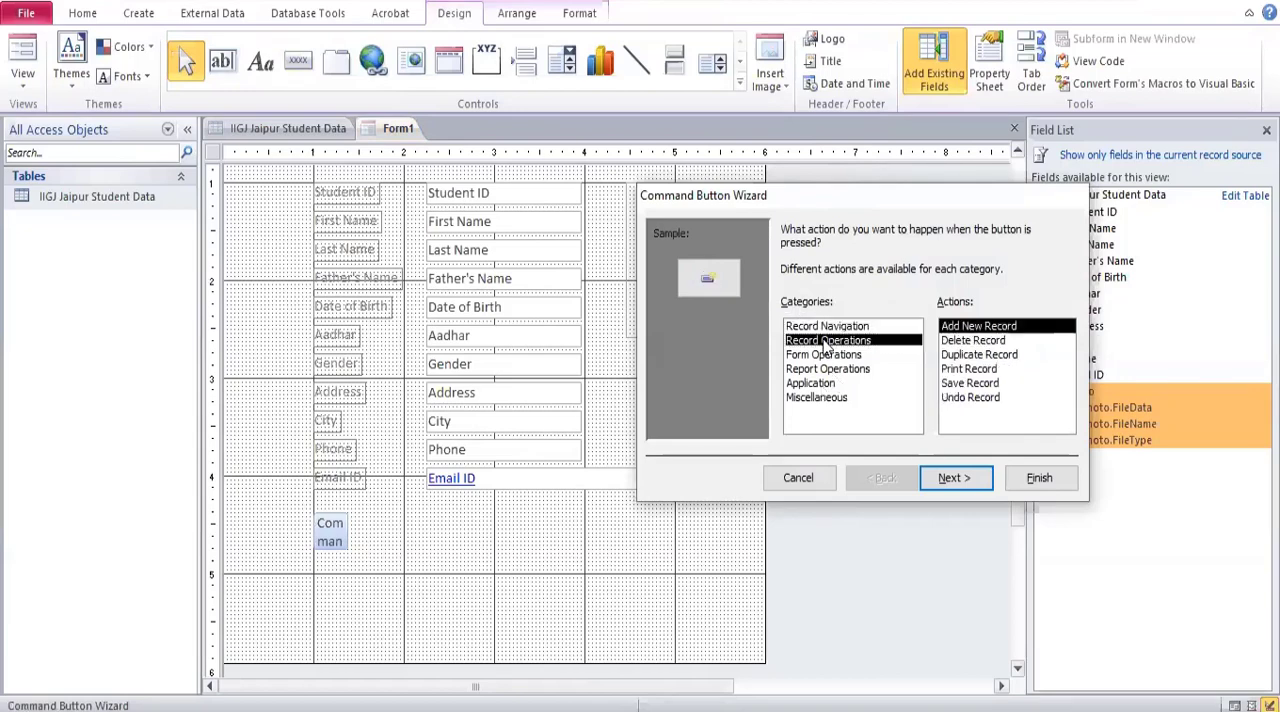
pyautogui.click(828, 355)
pyautogui.click(829, 370)
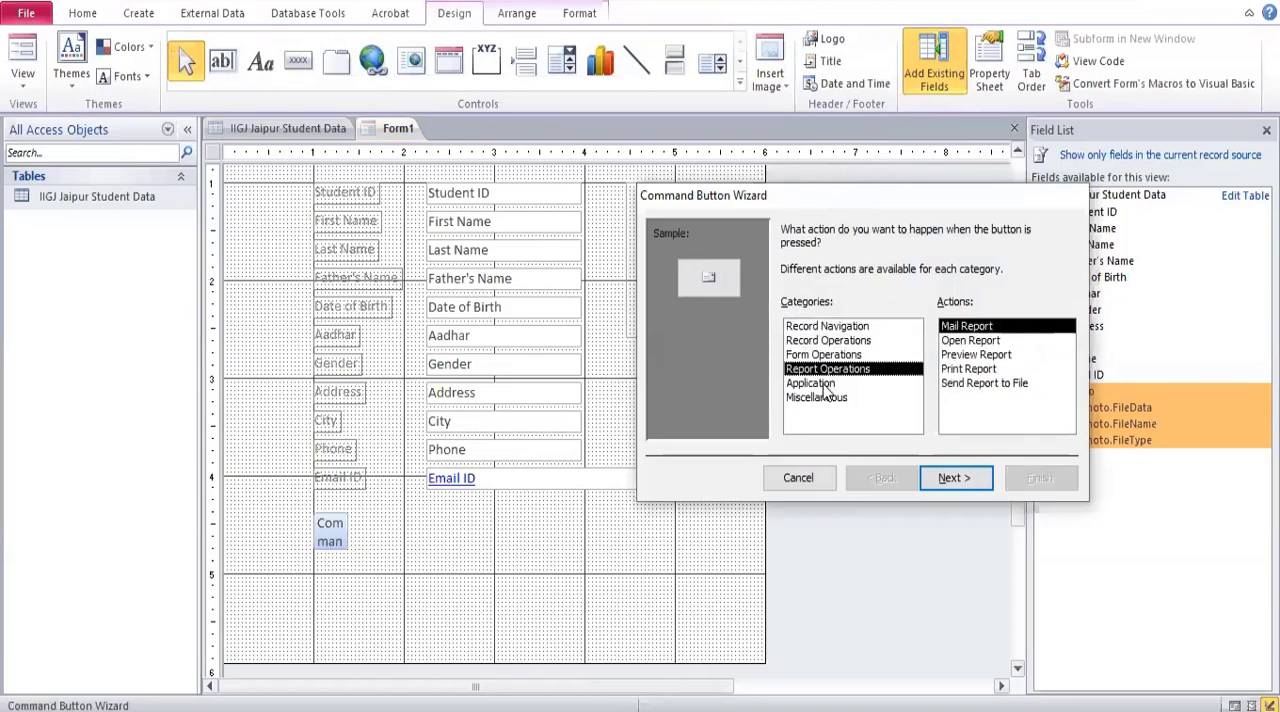
pyautogui.click(826, 384)
pyautogui.click(823, 396)
pyautogui.click(826, 327)
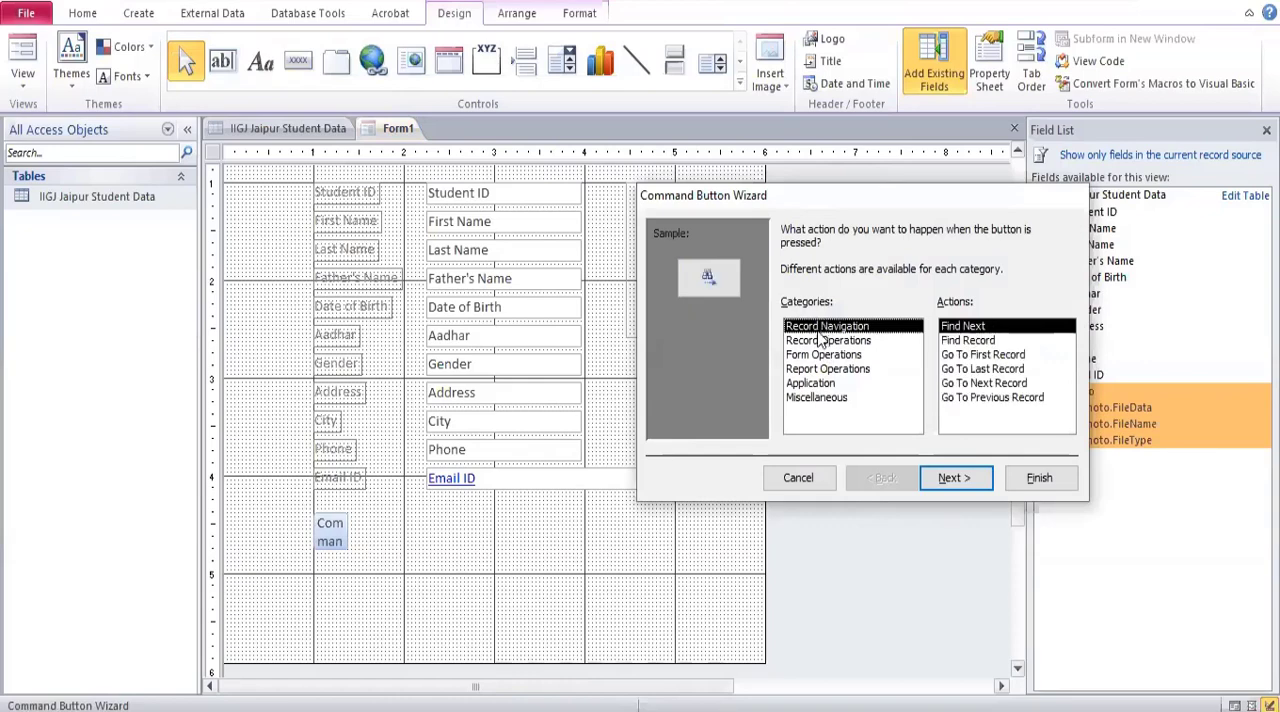
pyautogui.click(1017, 358)
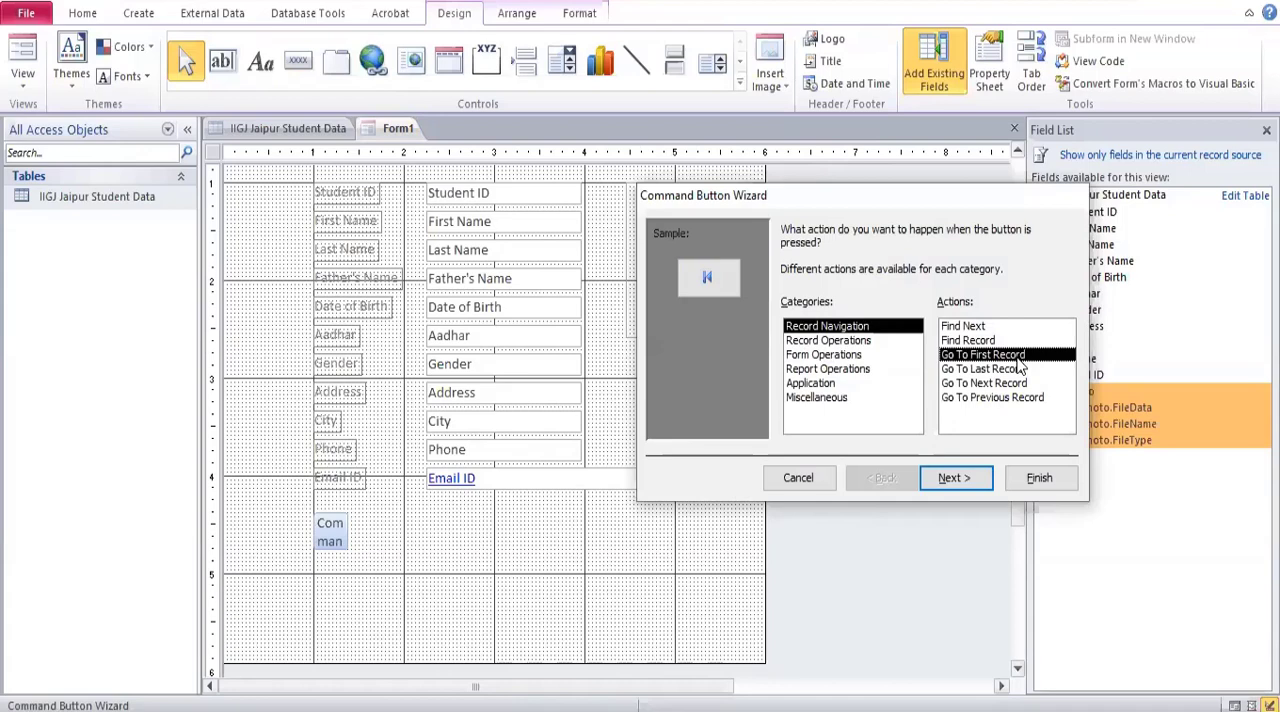
# Give the first-record command button the Go To First picture, keep its default name, and complete the button.
pyautogui.click(953, 478)
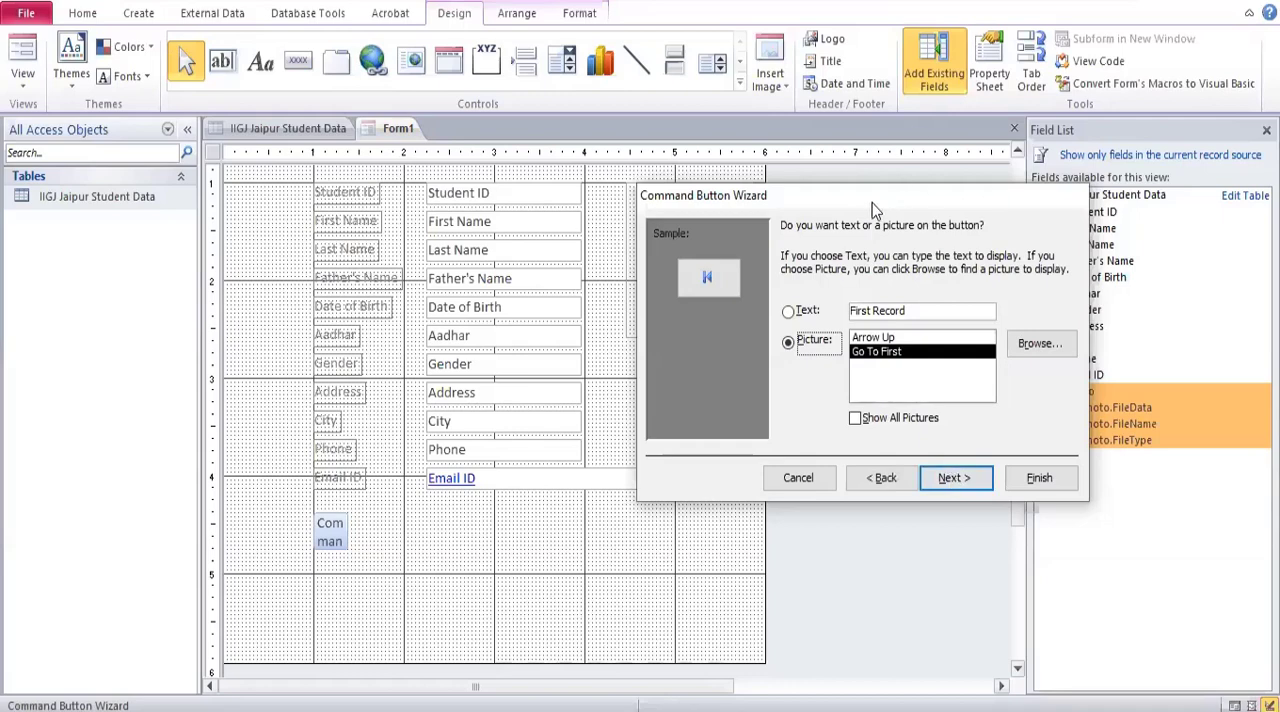
pyautogui.moveTo(872, 210); pyautogui.dragTo(812, 203)
pyautogui.click(728, 304)
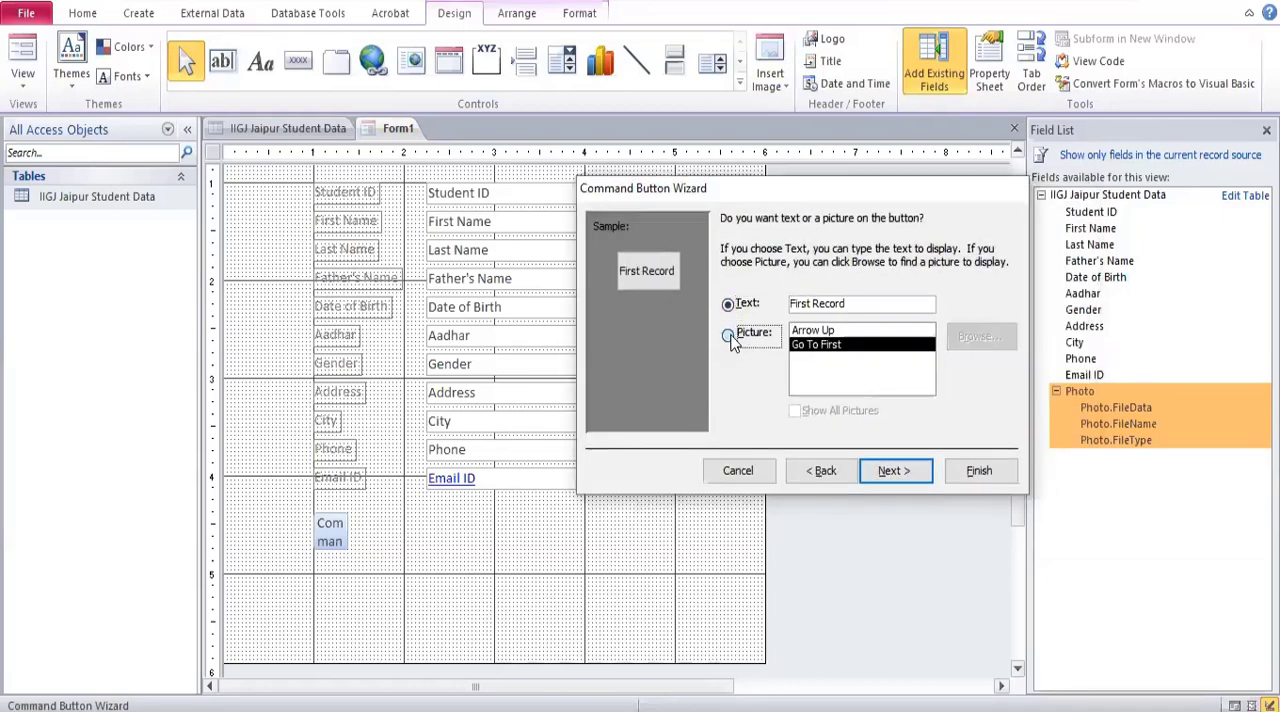
pyautogui.click(731, 338)
pyautogui.click(738, 304)
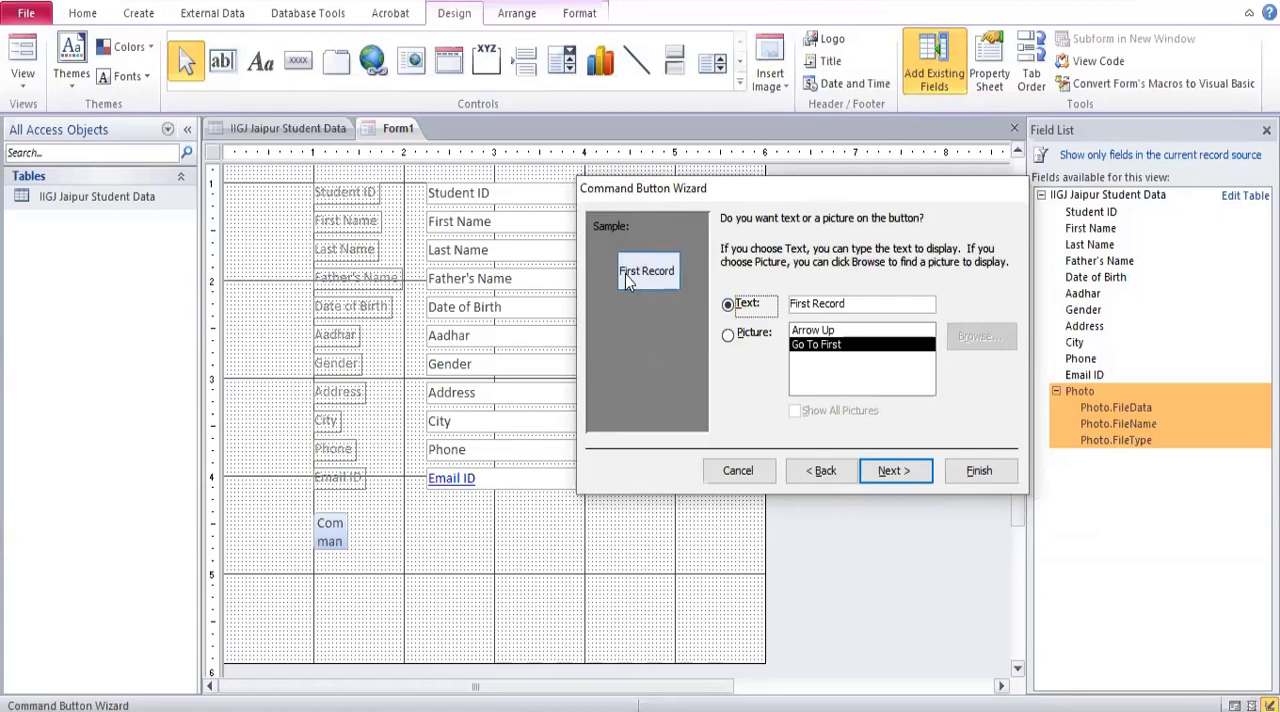
pyautogui.click(750, 336)
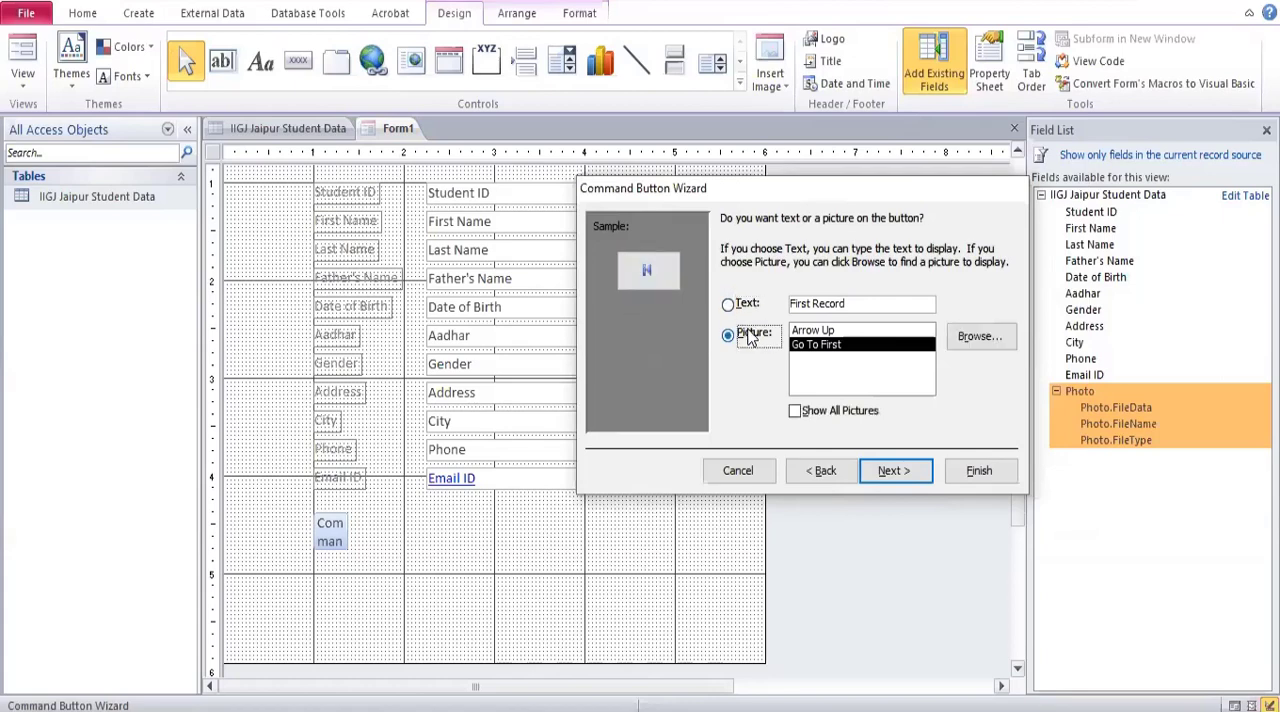
pyautogui.click(820, 331)
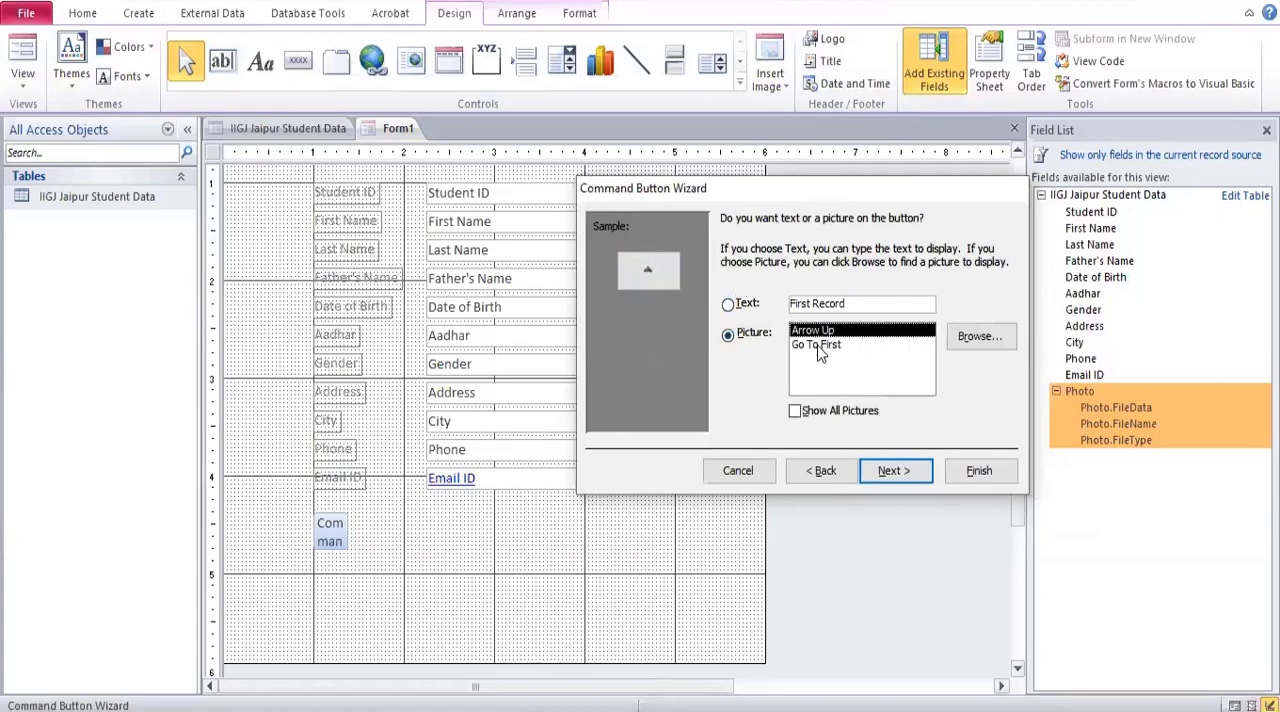
pyautogui.click(820, 346)
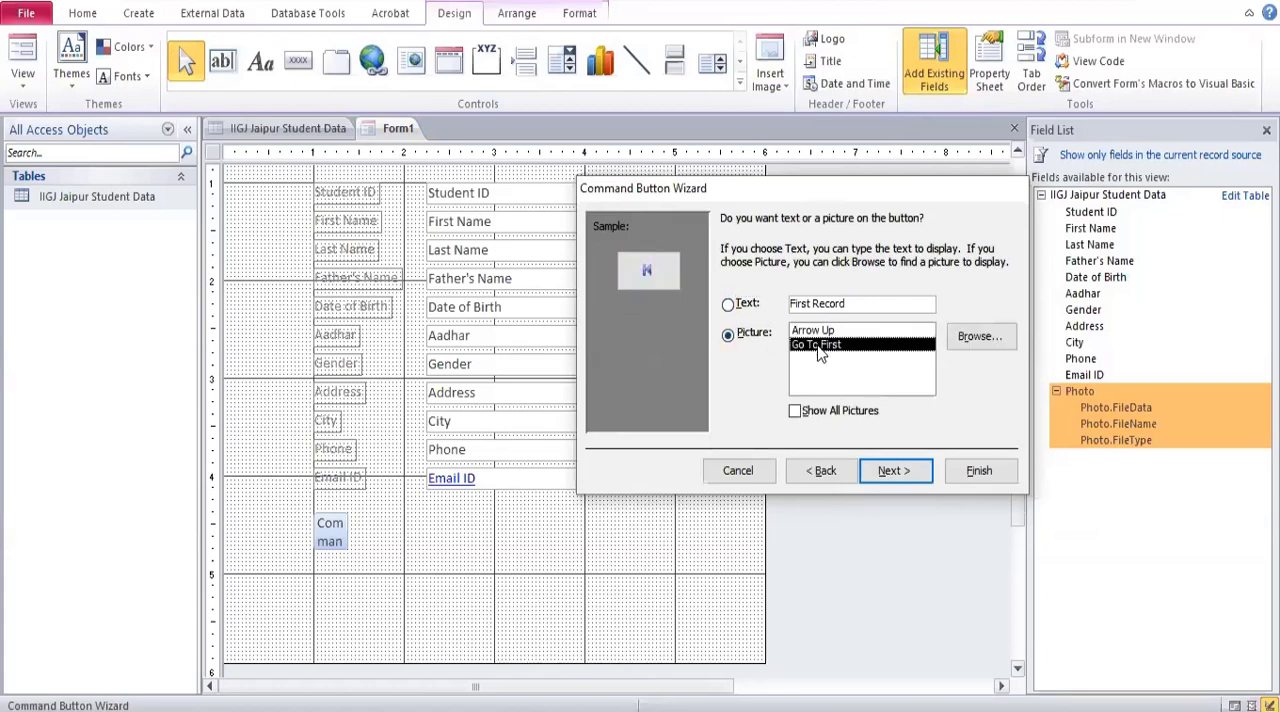
pyautogui.click(913, 473)
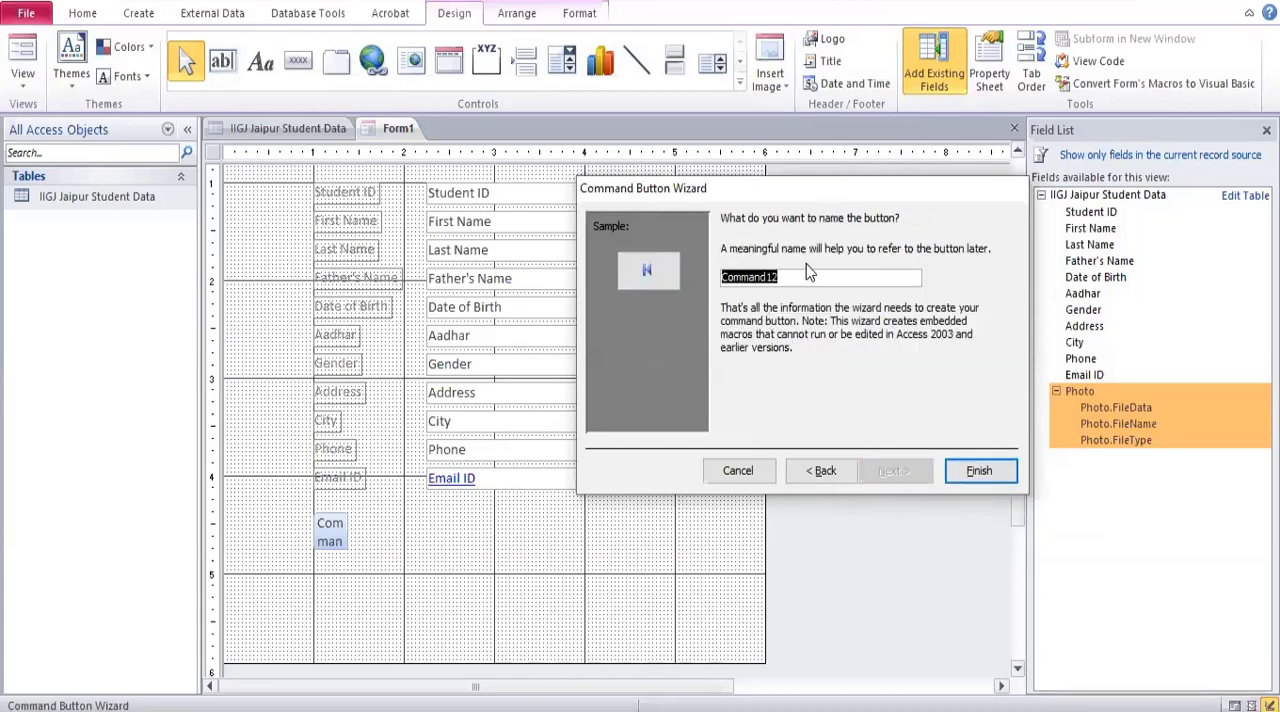
pyautogui.click(985, 478)
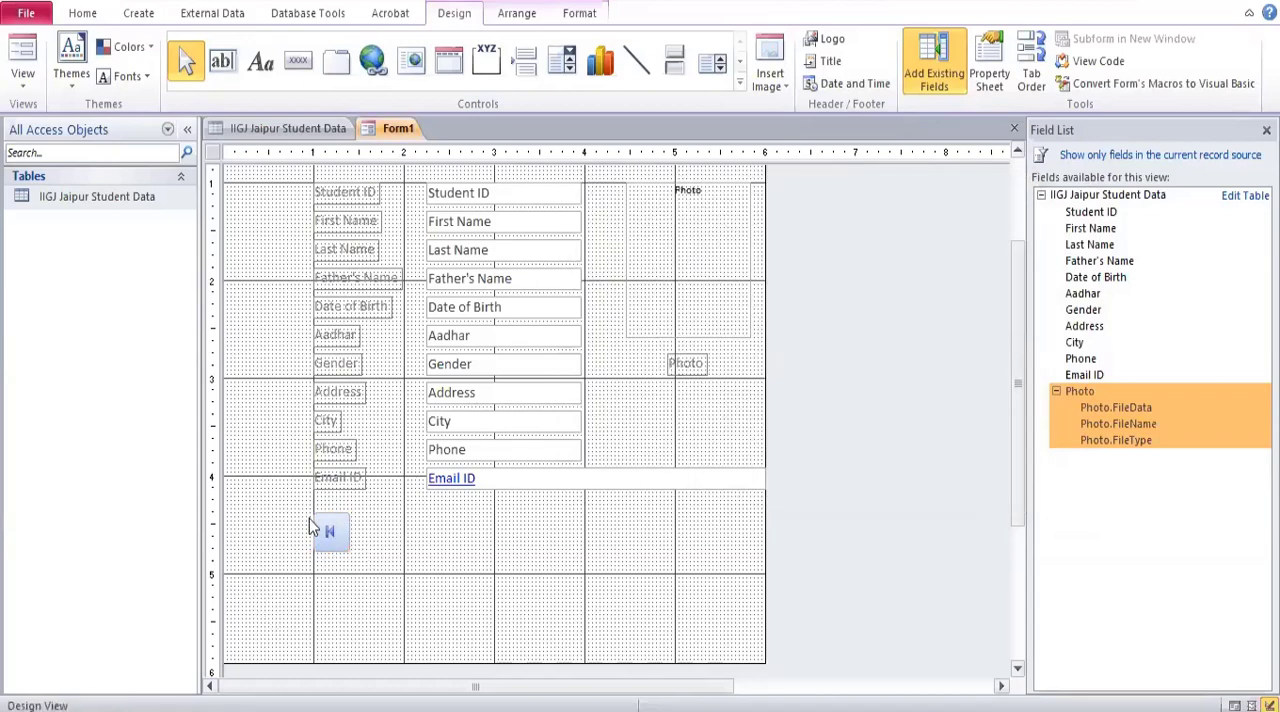
# Add a small command button below the Email ID field with the Go To Last Record action and the Go To Last picture.
pyautogui.click(298, 61)
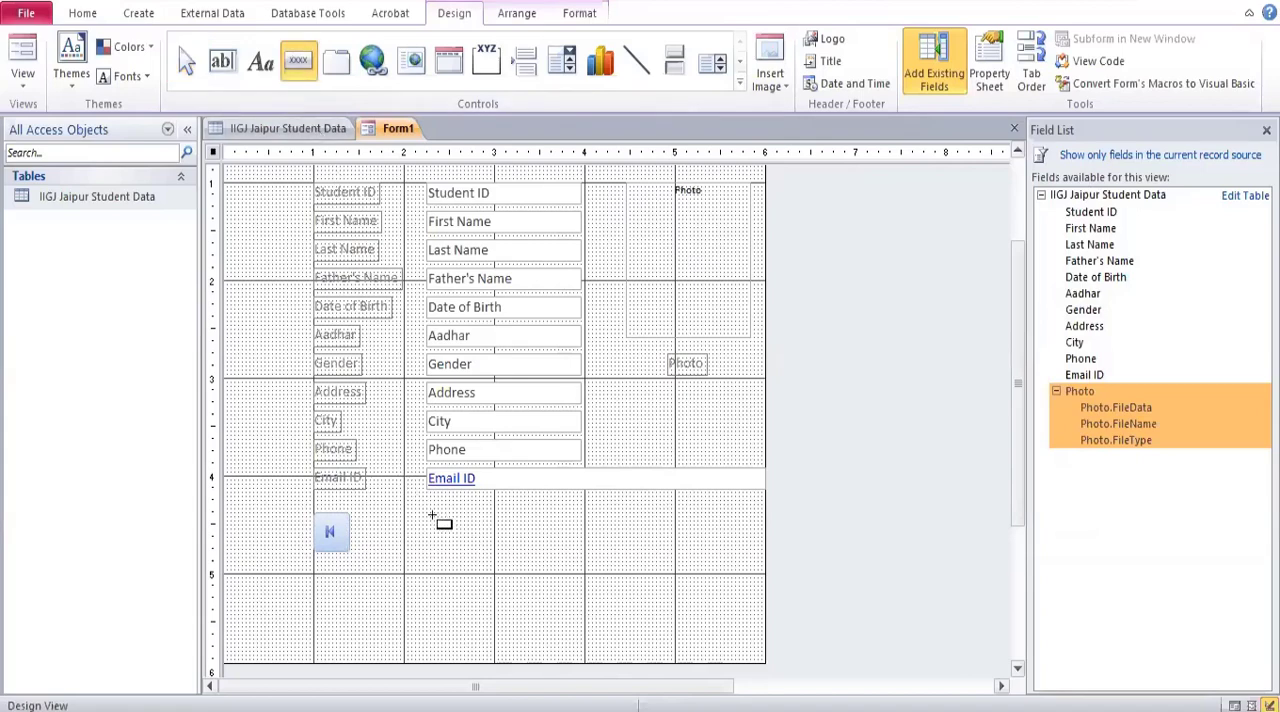
pyautogui.moveTo(435, 517); pyautogui.dragTo(466, 550)
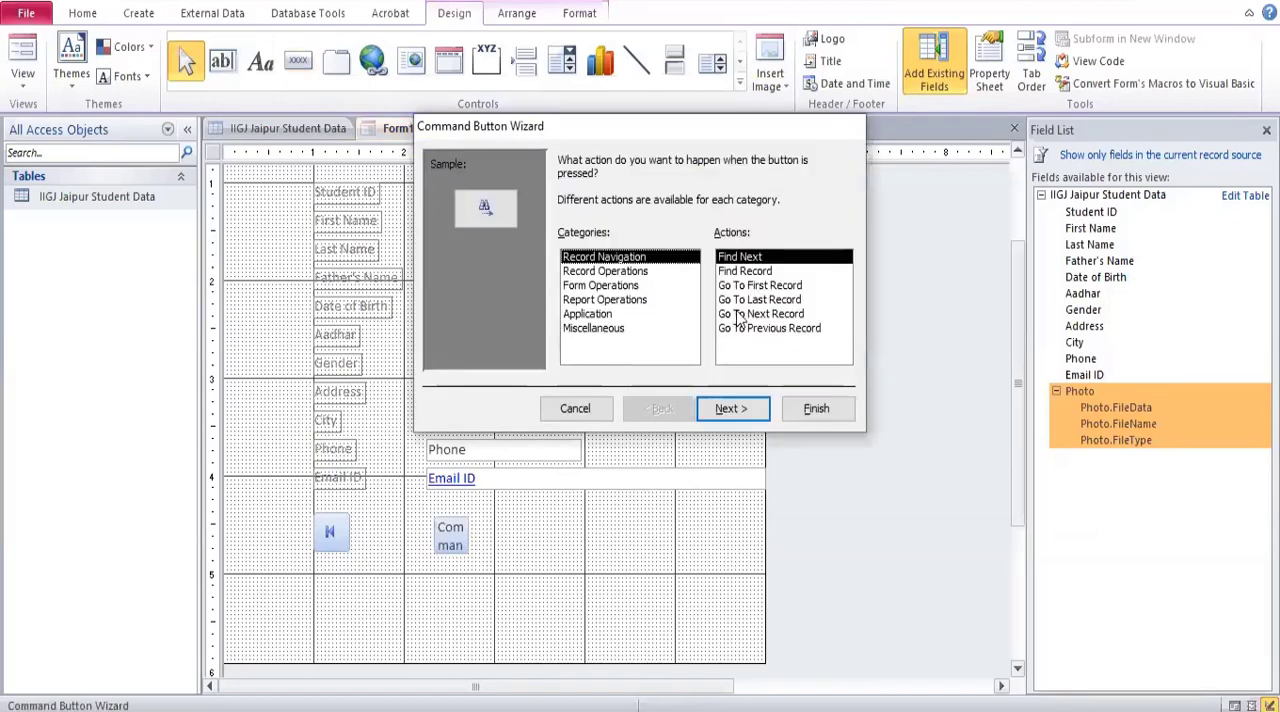
pyautogui.click(757, 287)
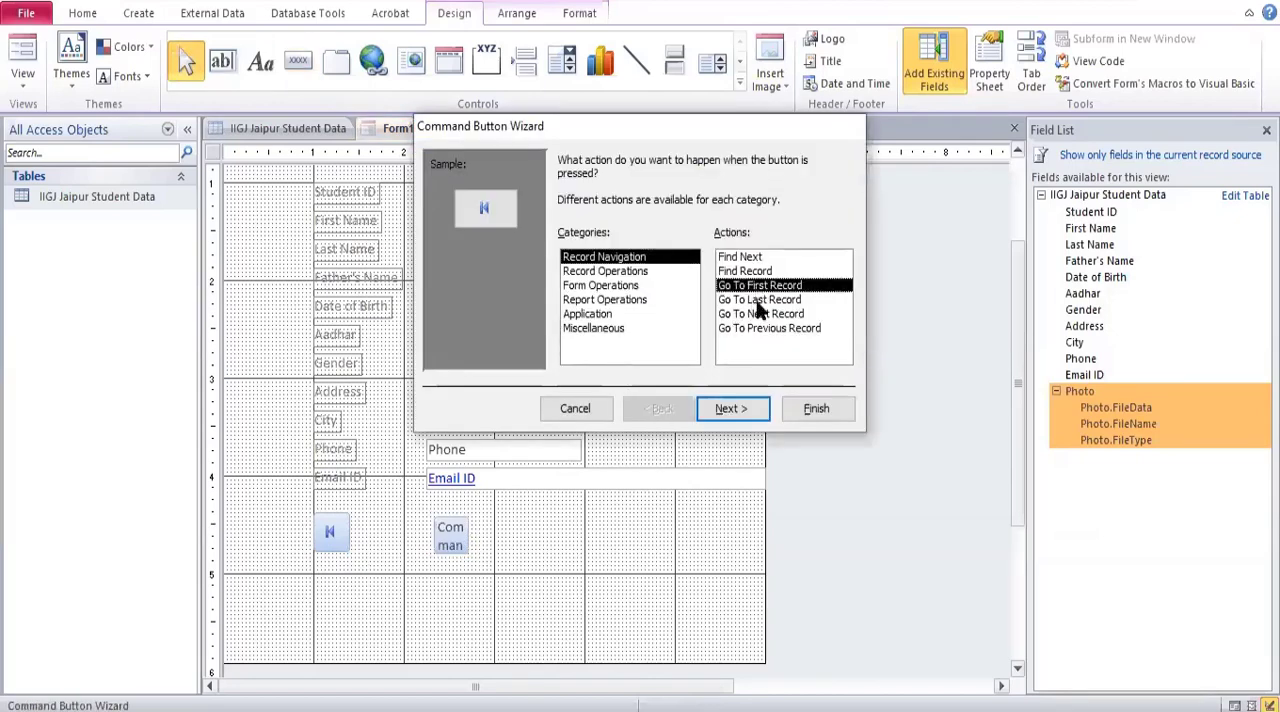
pyautogui.click(760, 300)
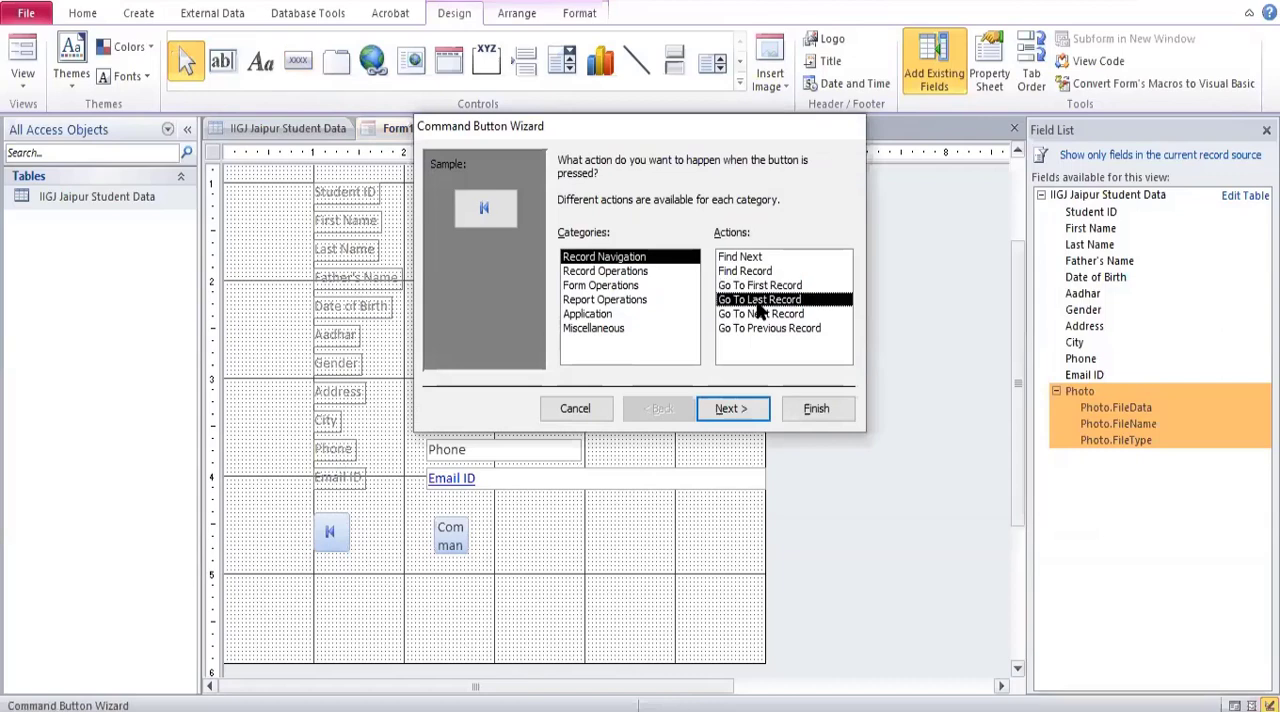
pyautogui.click(728, 408)
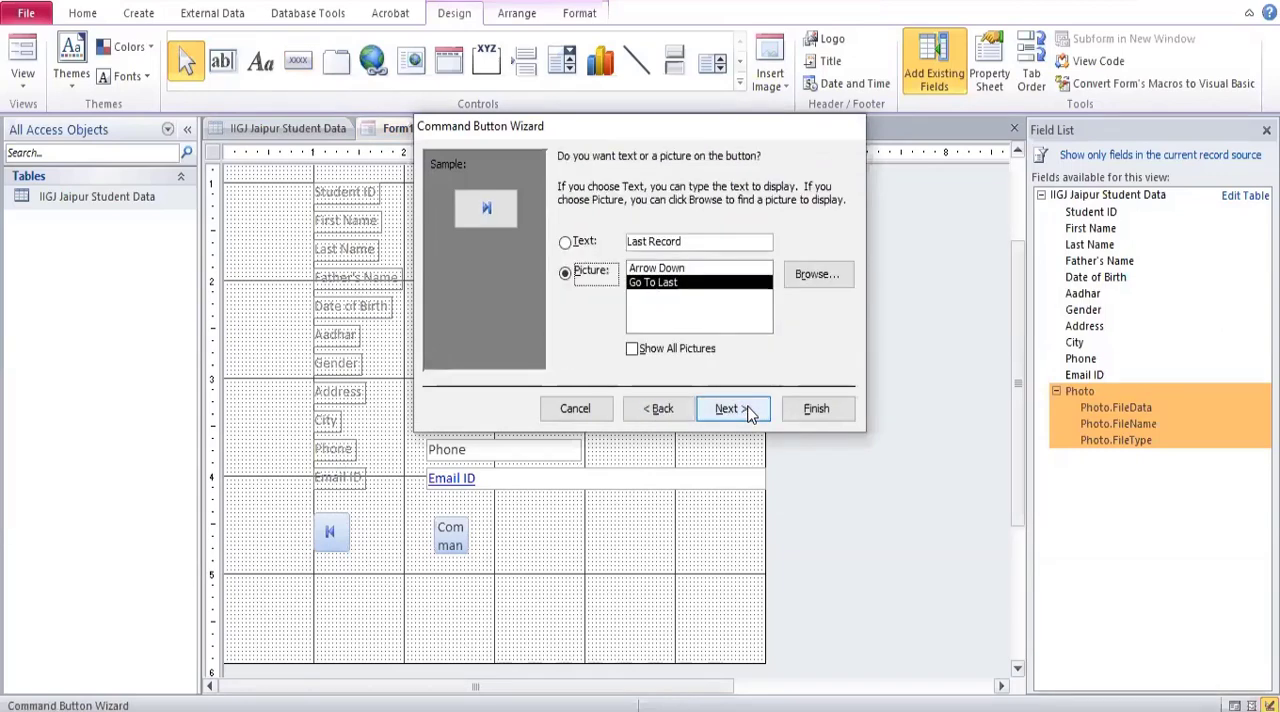
pyautogui.click(748, 410)
pyautogui.click(797, 408)
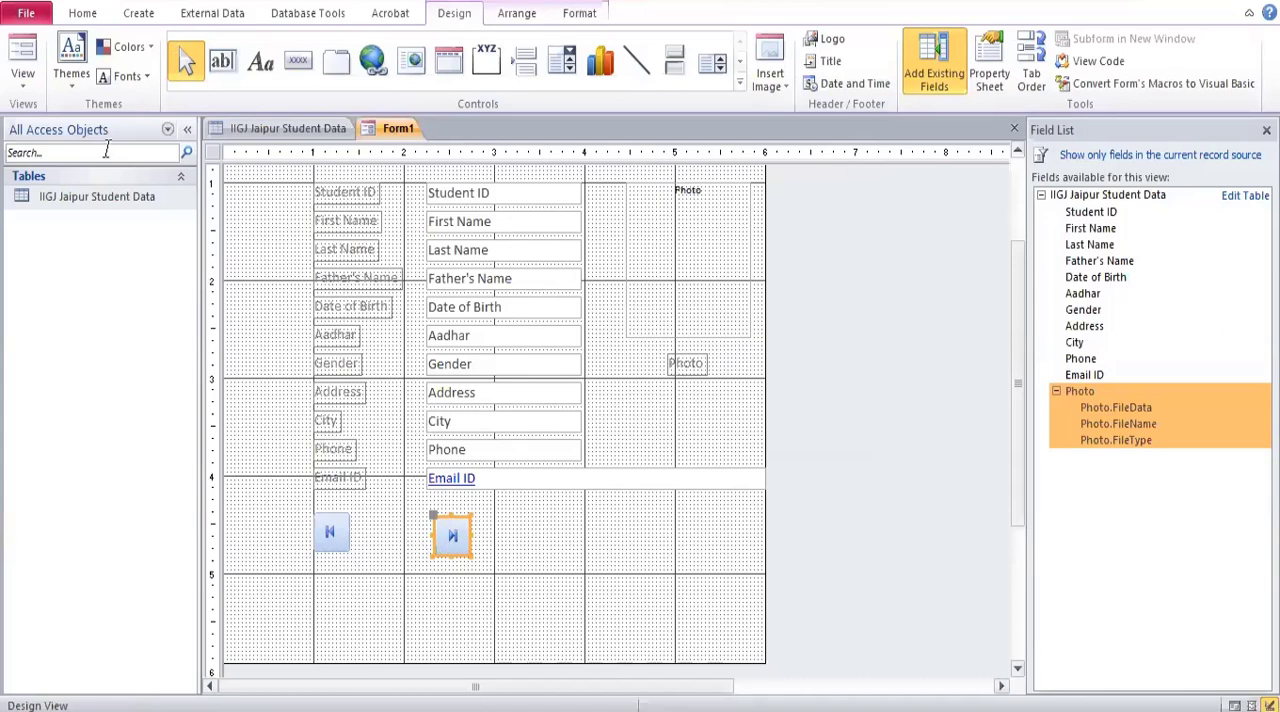
# Display the form in Form View and test the new buttons by jumping between the first and last records.
pyautogui.click(23, 80)
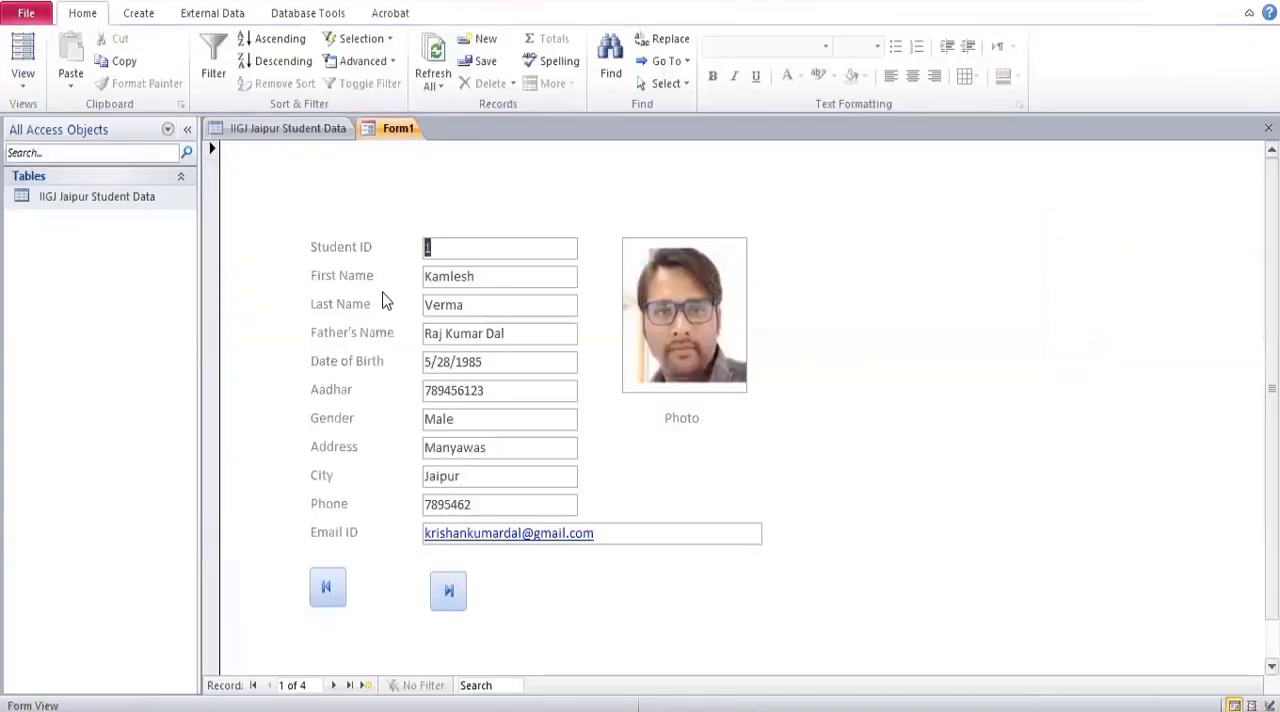
pyautogui.click(326, 592)
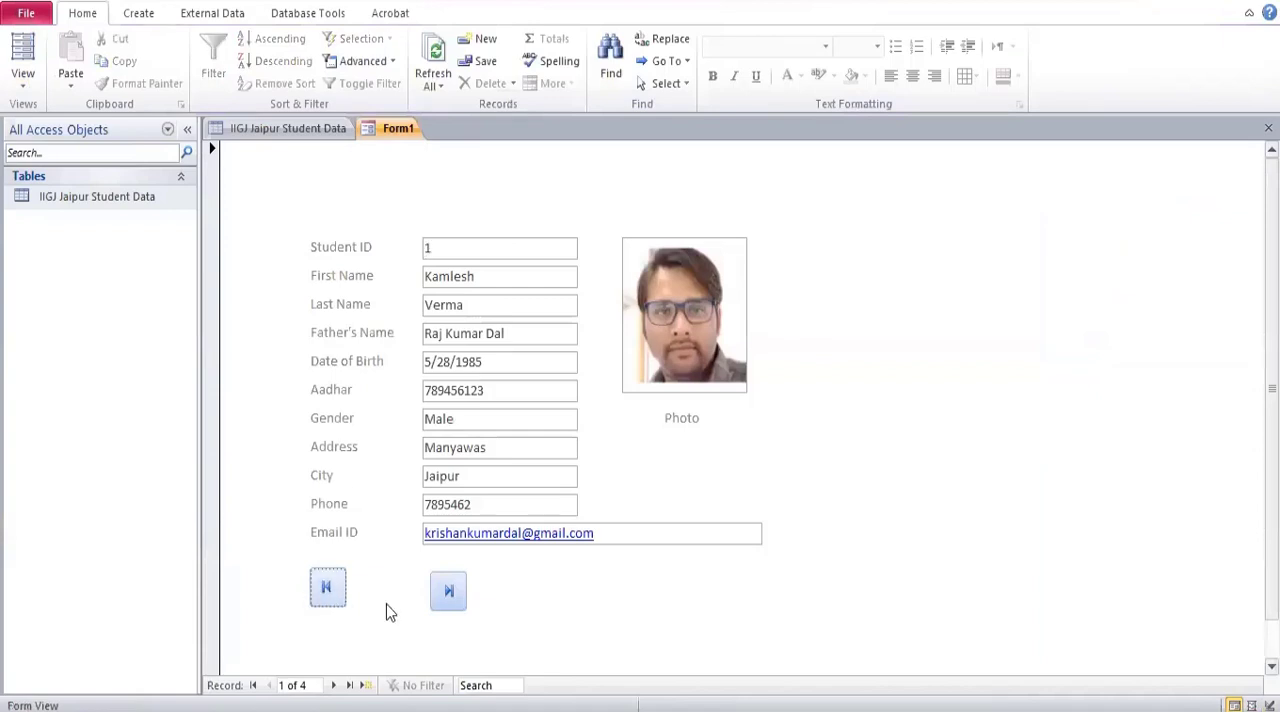
pyautogui.click(449, 595)
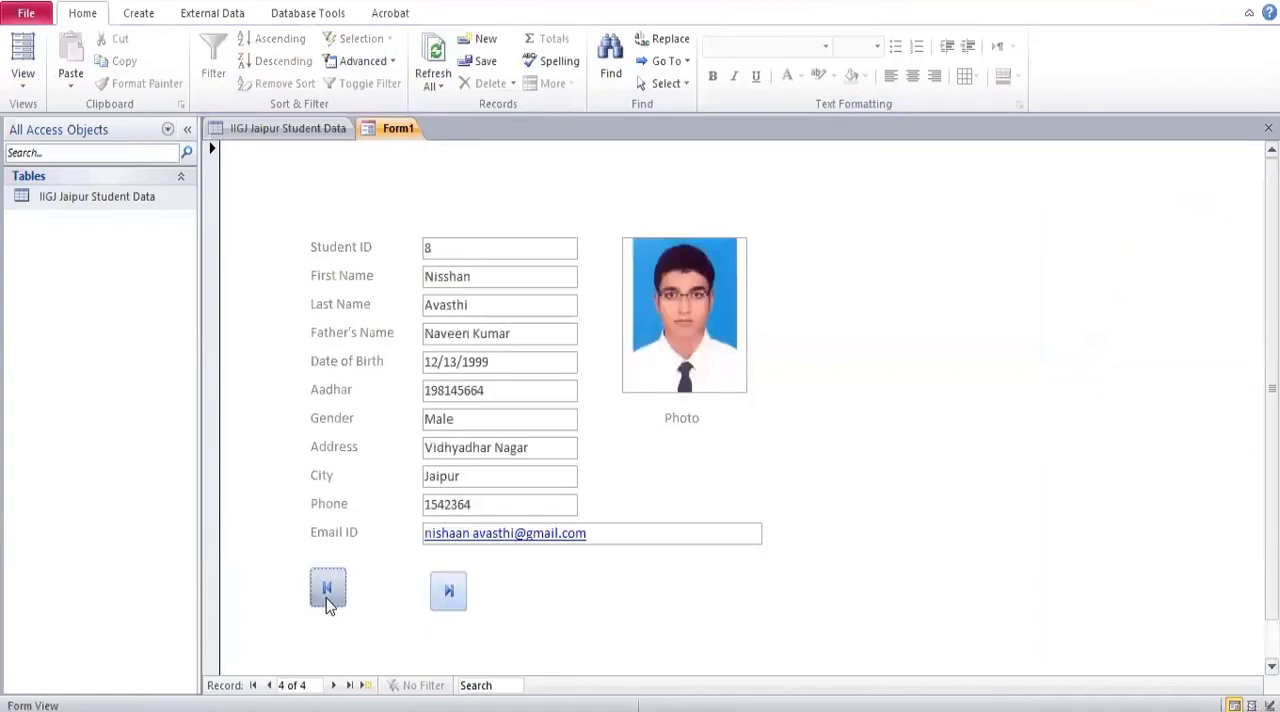
pyautogui.click(328, 592)
pyautogui.click(449, 594)
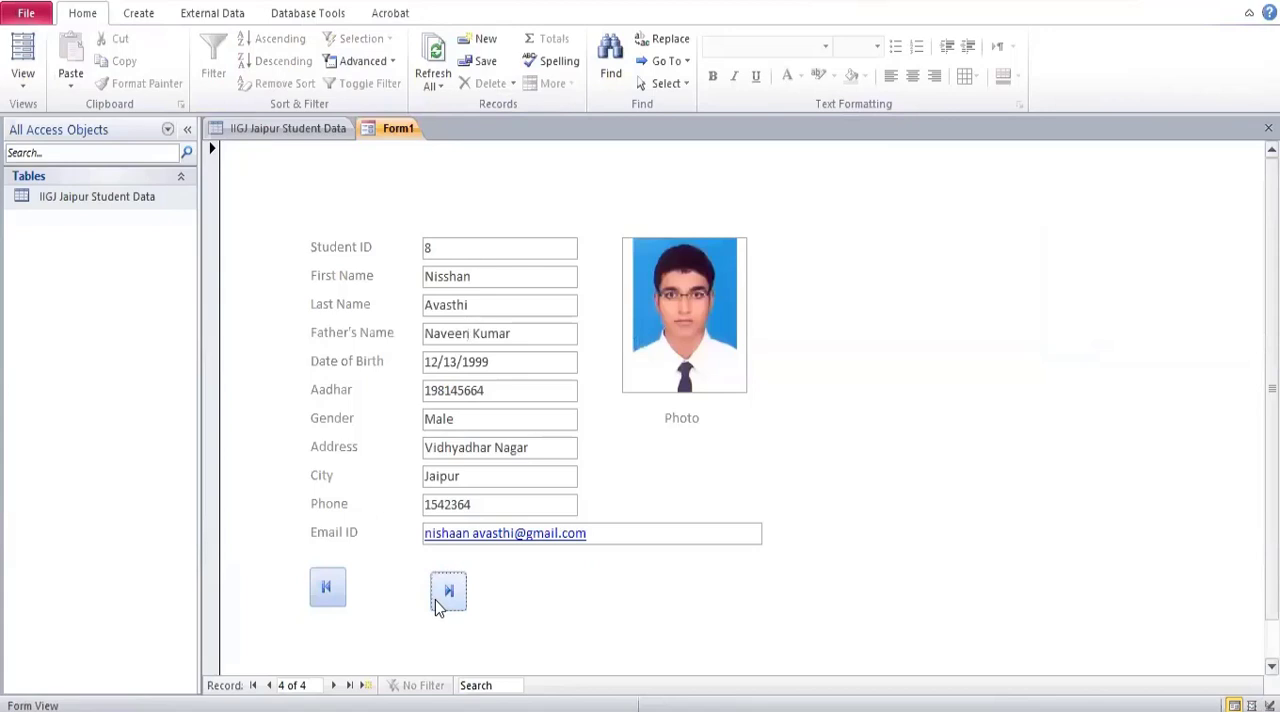
pyautogui.click(332, 592)
# Replace the first name and last name in the first student record with a different name.
pyautogui.doubleClick(480, 279)
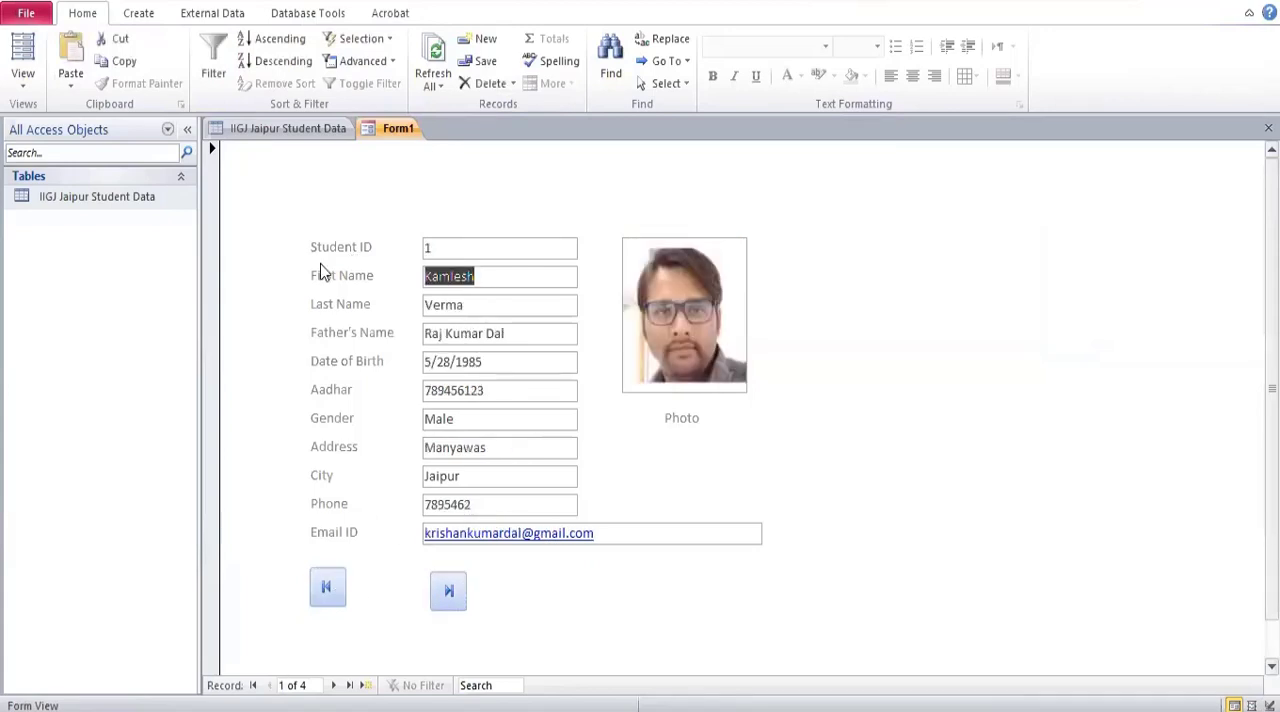
pyautogui.write('Krisahn')
pyautogui.press('Tab')
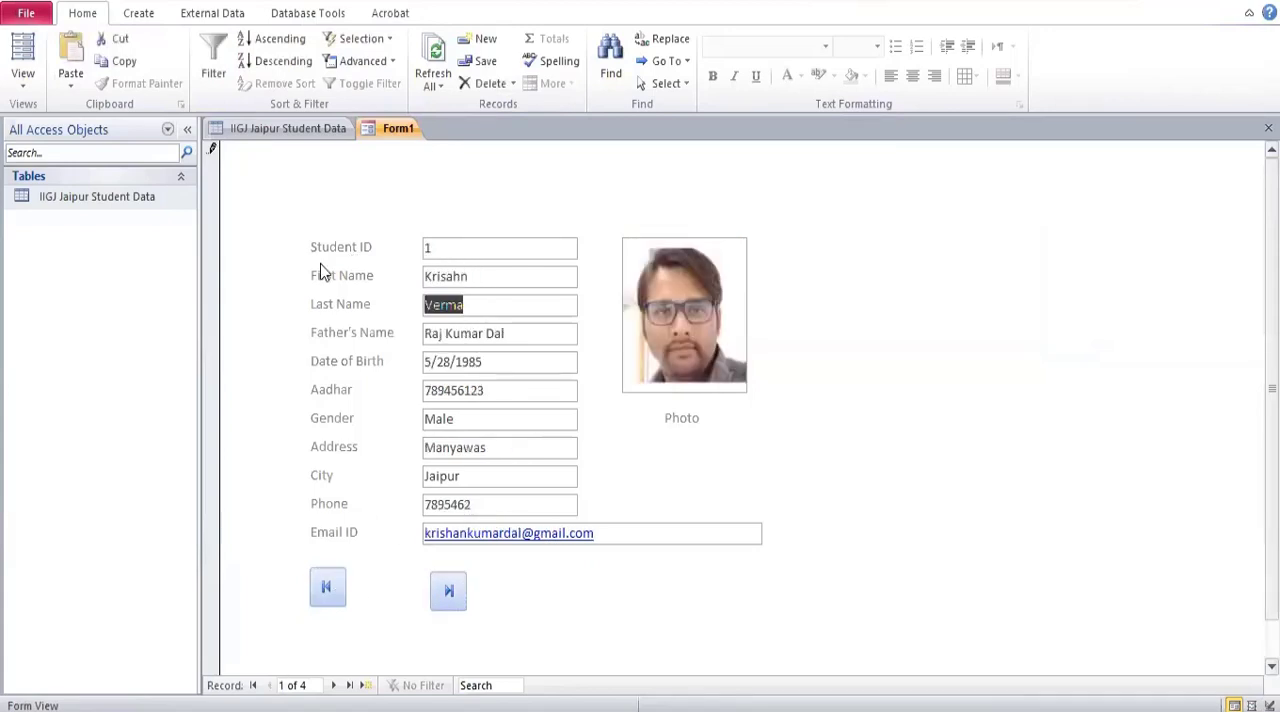
pyautogui.hotkey('shift', 'Tab')
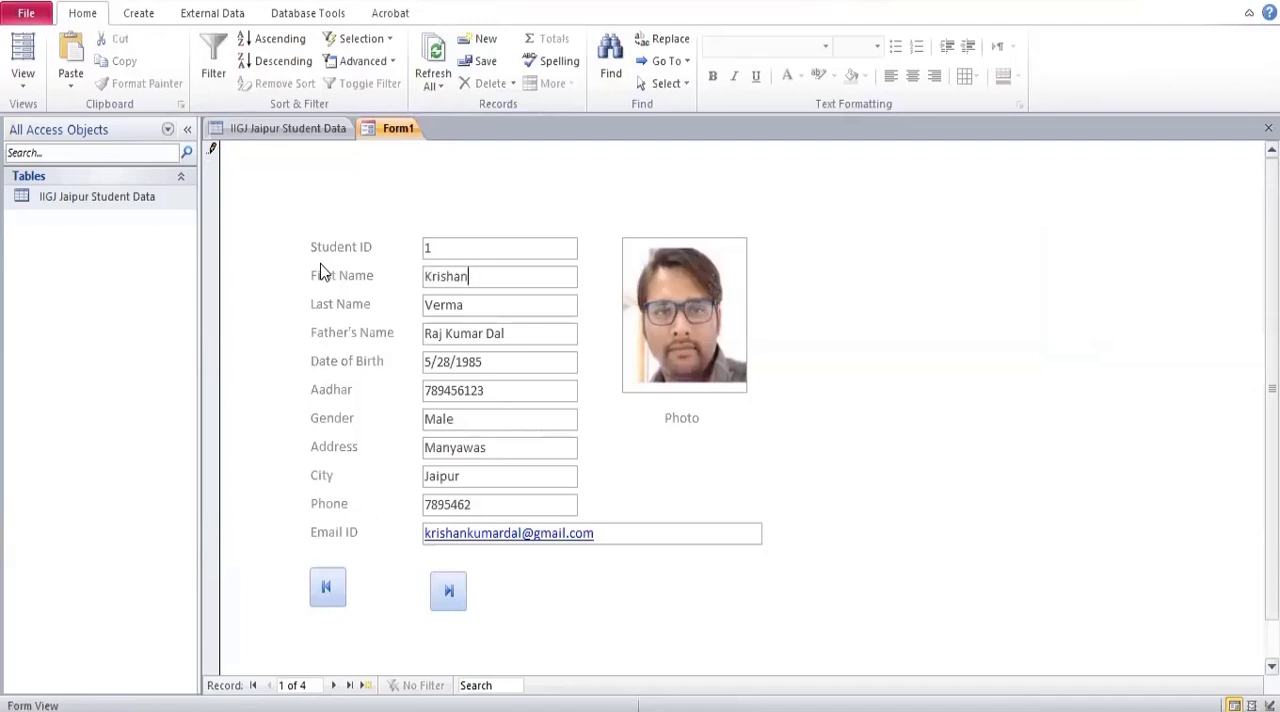
pyautogui.press('Tab')
# Jump to the last record and back to the first twice with the form's own navigation buttons.
pyautogui.click(457, 601)
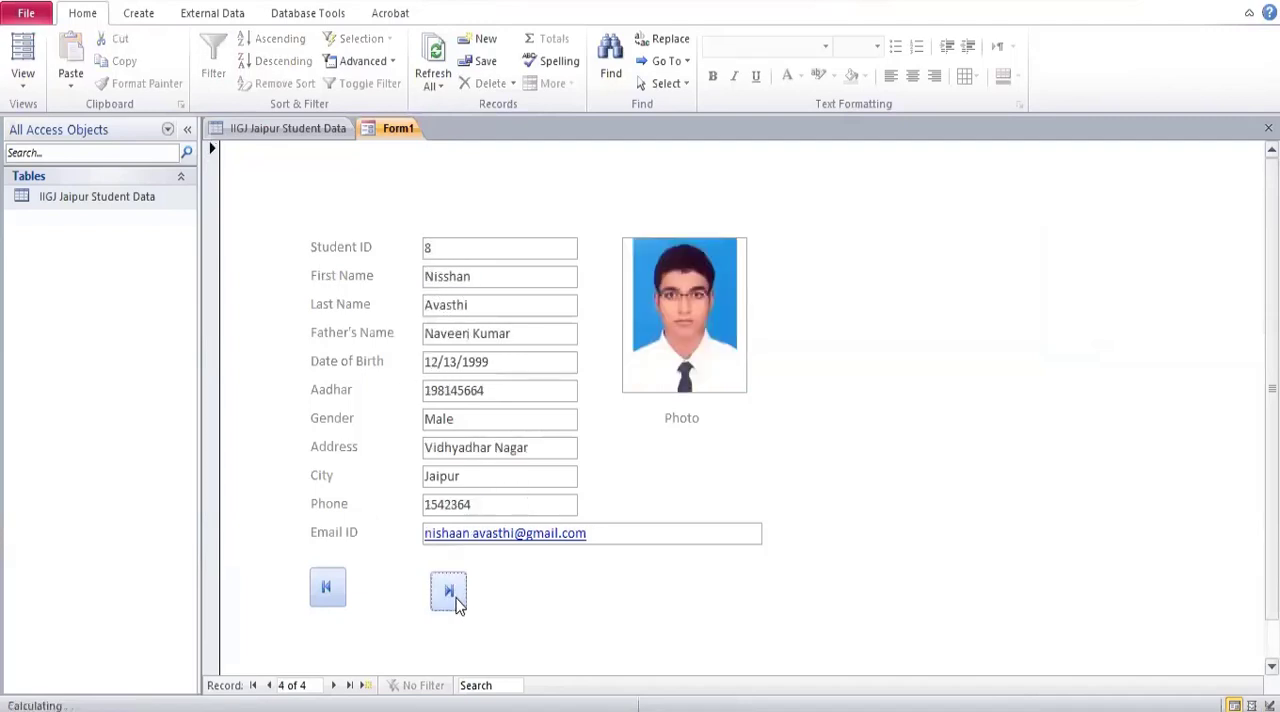
pyautogui.click(327, 589)
pyautogui.click(452, 602)
pyautogui.click(330, 590)
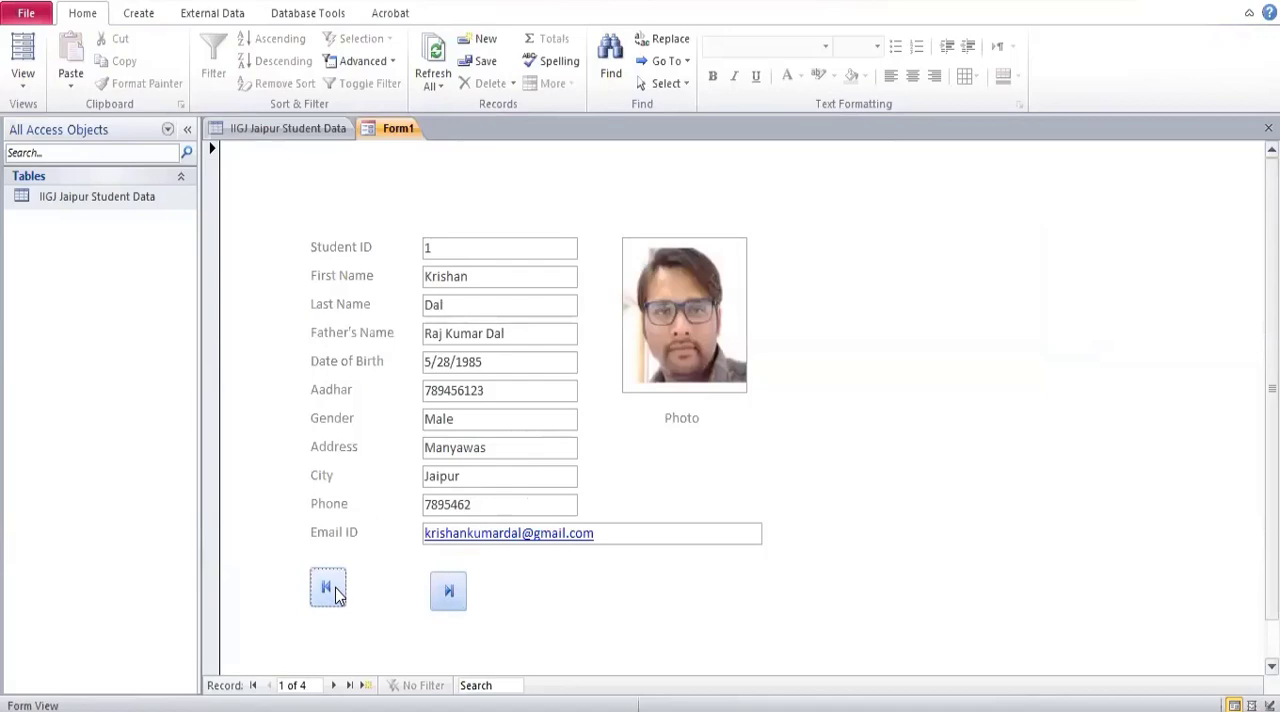
# Return the form to Design View and move the last-record button slightly to the right to widen the gap.
pyautogui.click(22, 80)
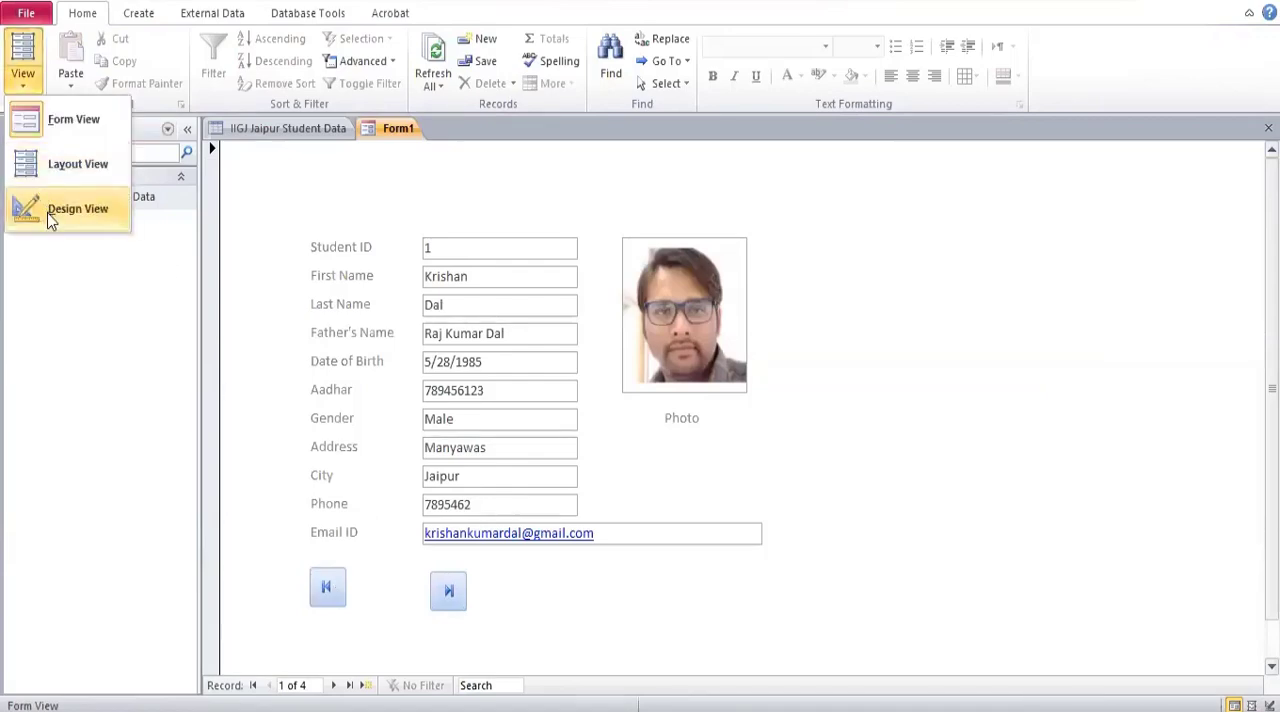
pyautogui.click(77, 209)
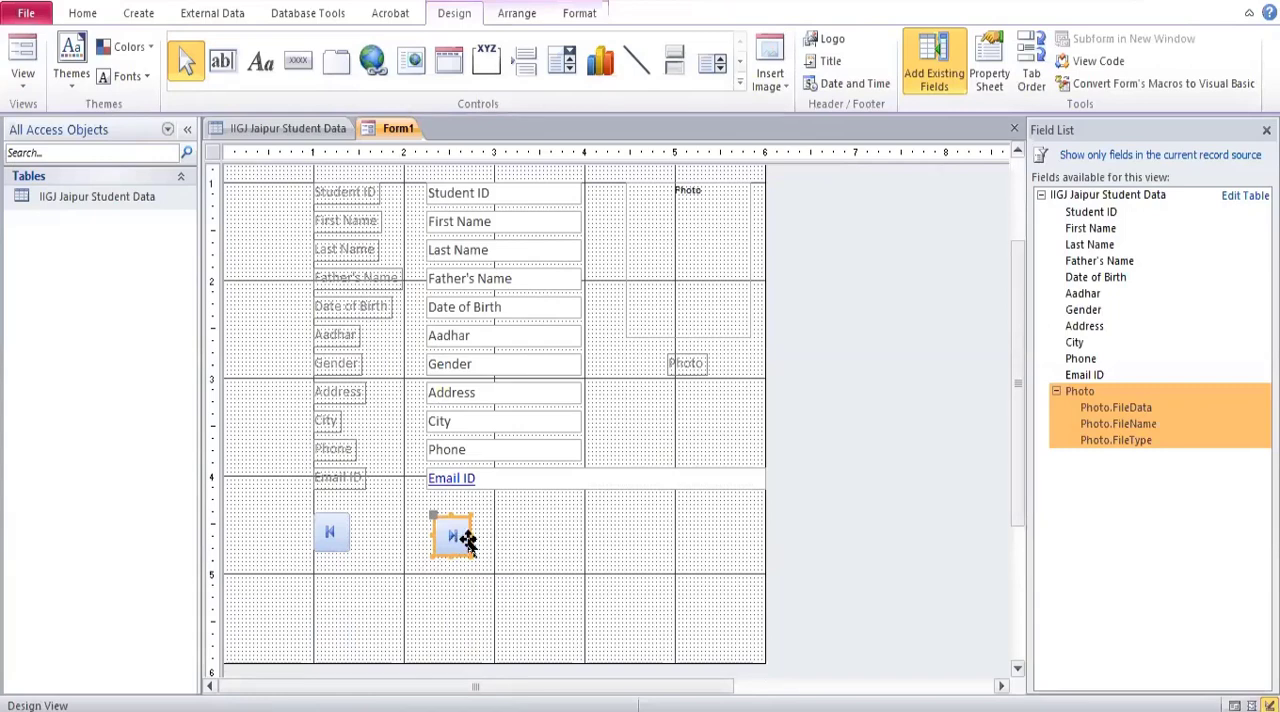
pyautogui.moveTo(468, 527); pyautogui.dragTo(492, 535)
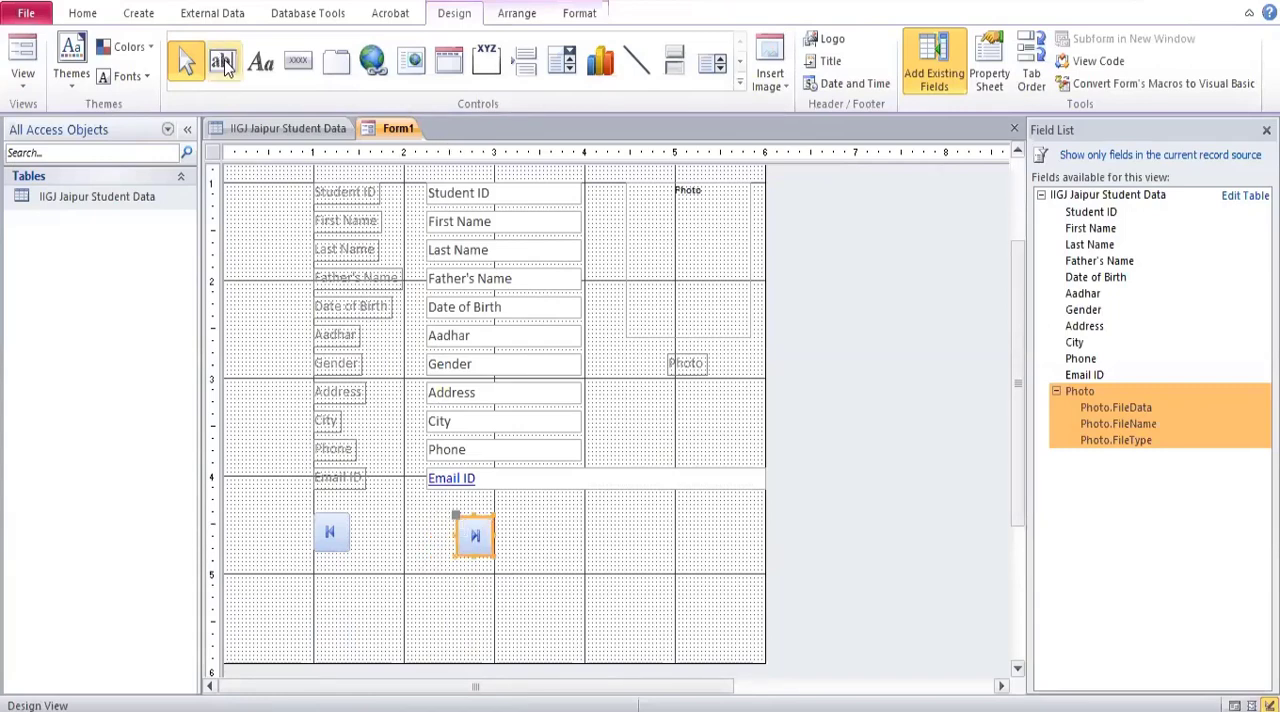
# Add a command button beside the first-record button with the Go To Previous Record action and the Go To Previous picture.
pyautogui.click(292, 68)
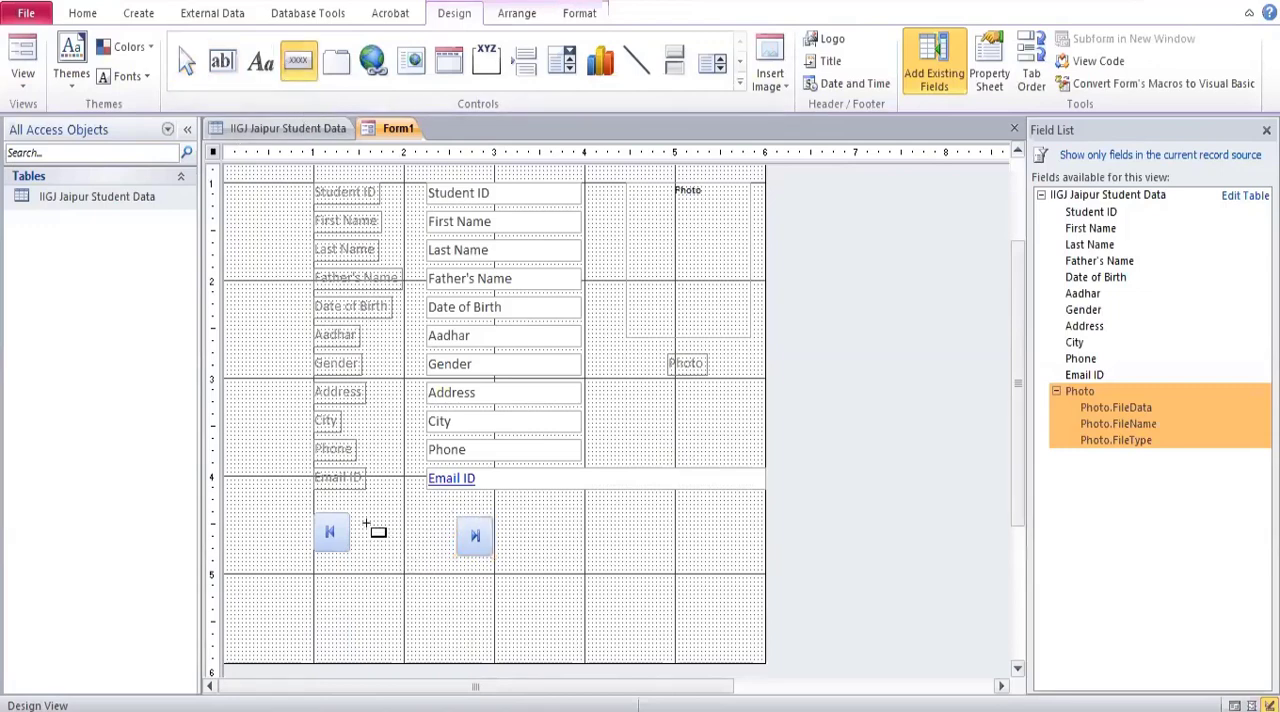
pyautogui.moveTo(356, 513); pyautogui.dragTo(393, 553)
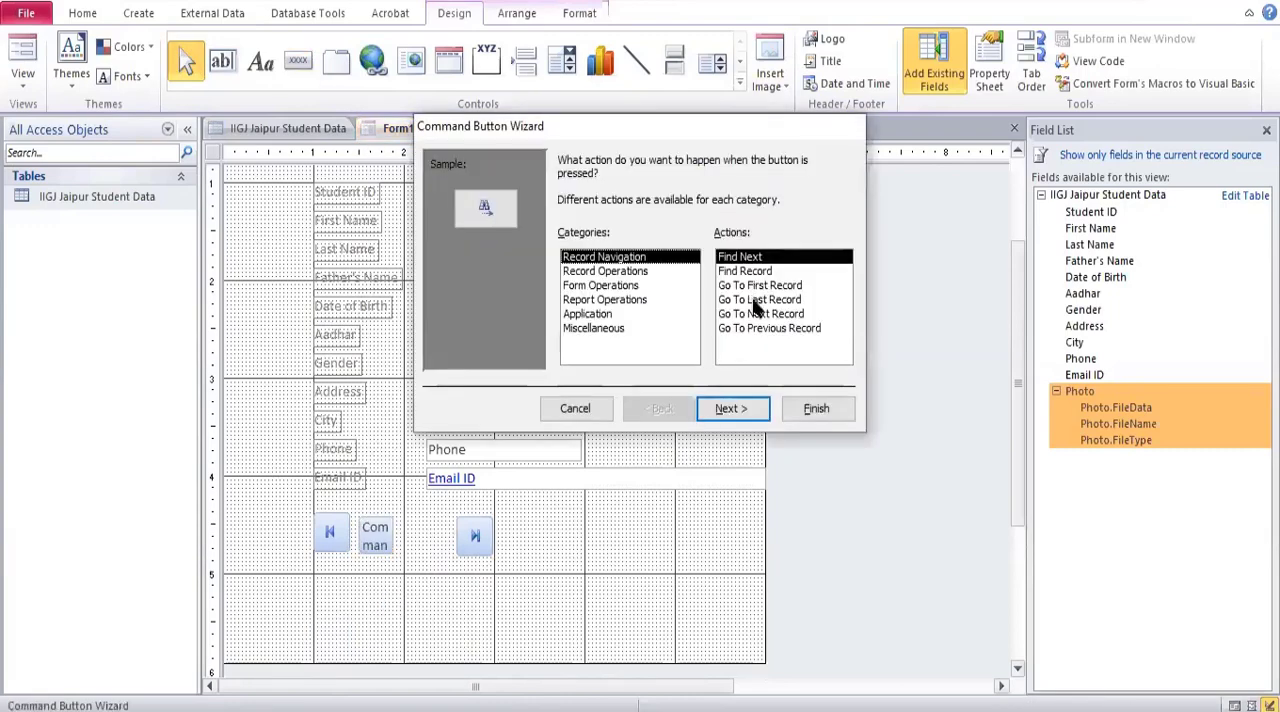
pyautogui.click(757, 300)
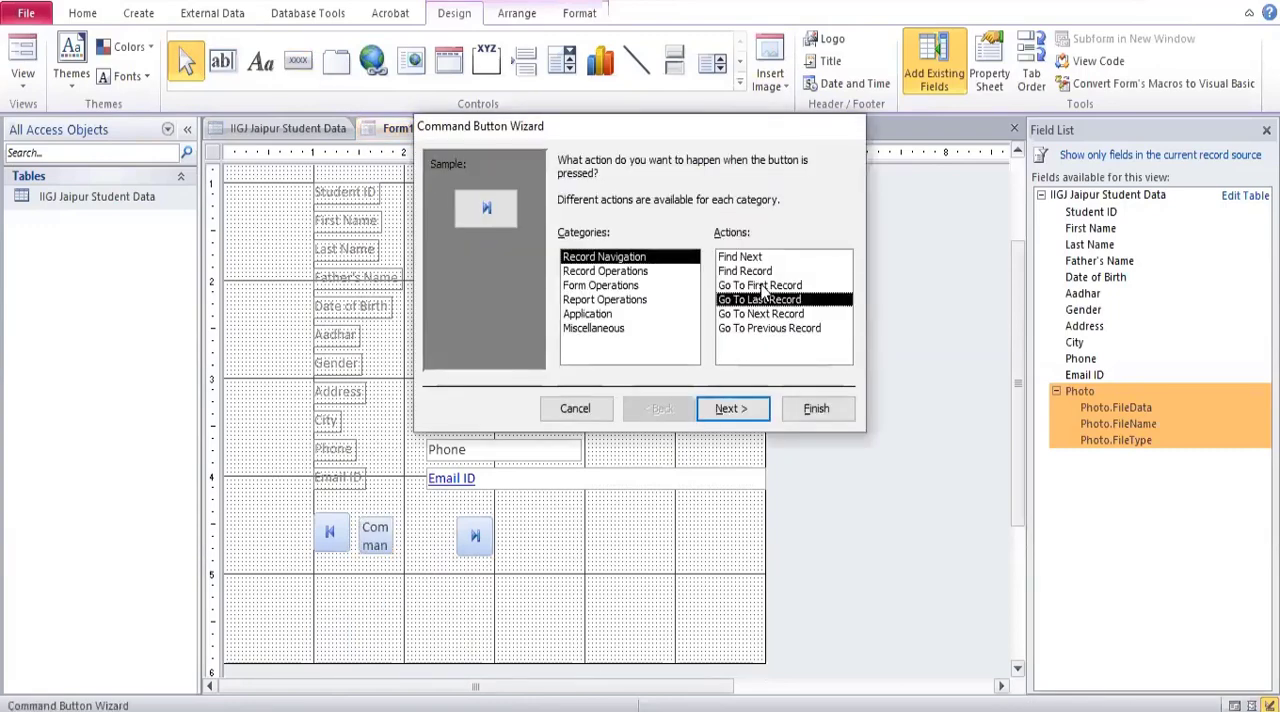
pyautogui.click(762, 285)
pyautogui.click(765, 300)
pyautogui.click(767, 330)
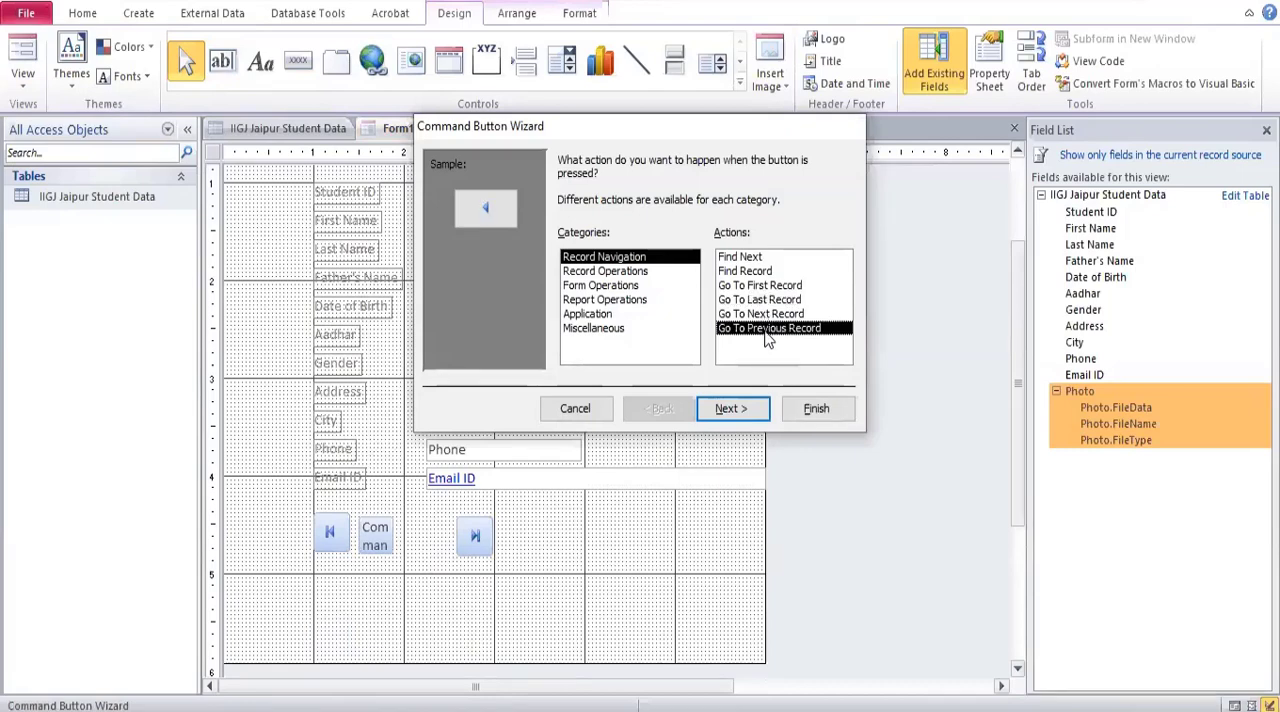
pyautogui.click(742, 412)
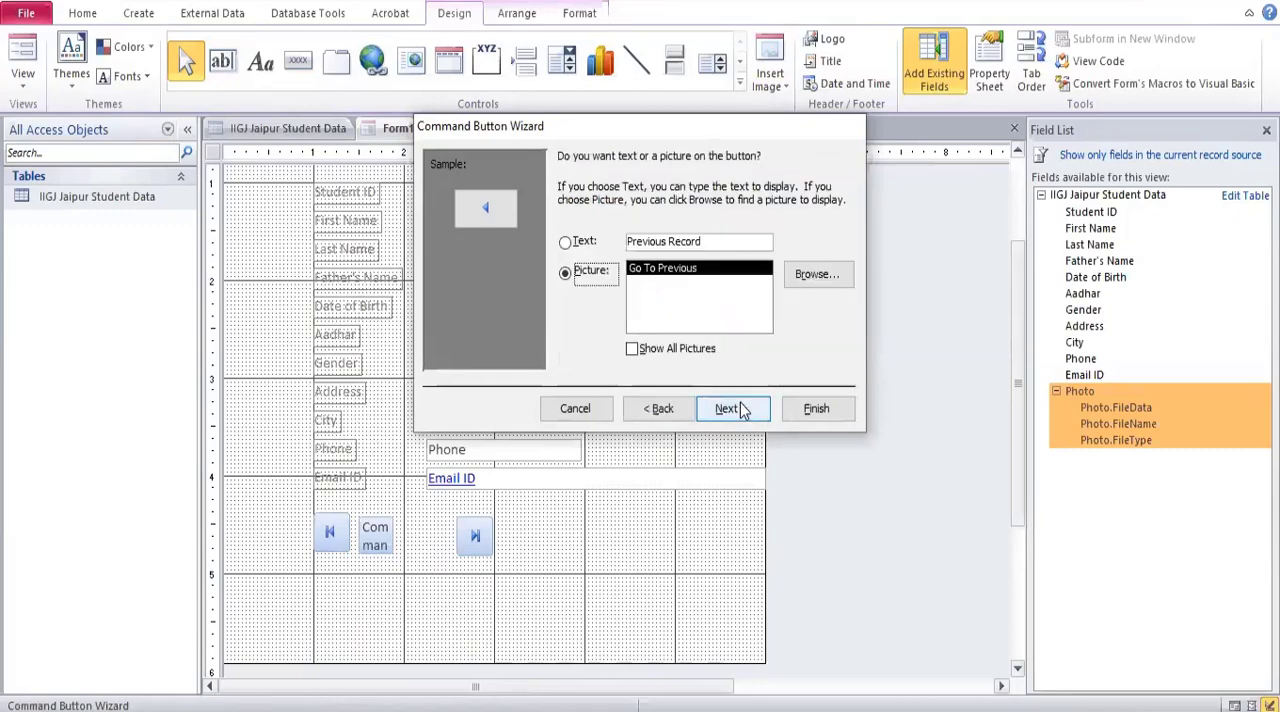
pyautogui.click(742, 412)
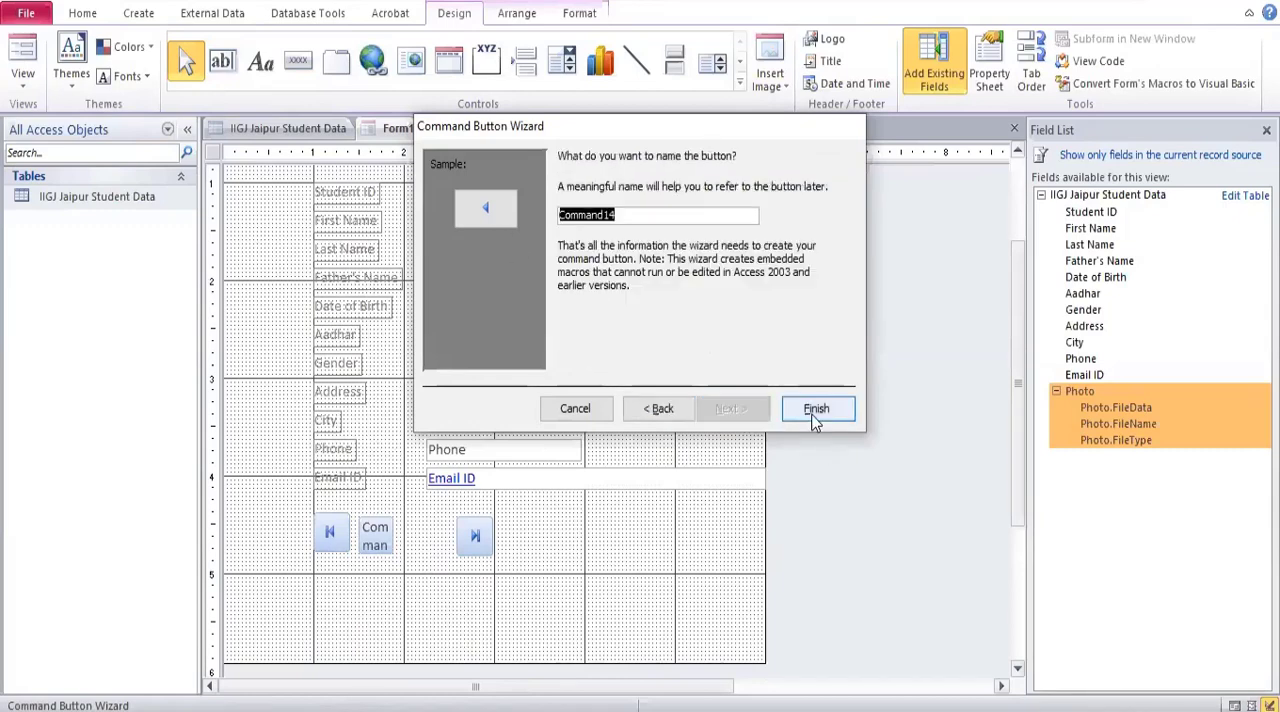
pyautogui.click(816, 410)
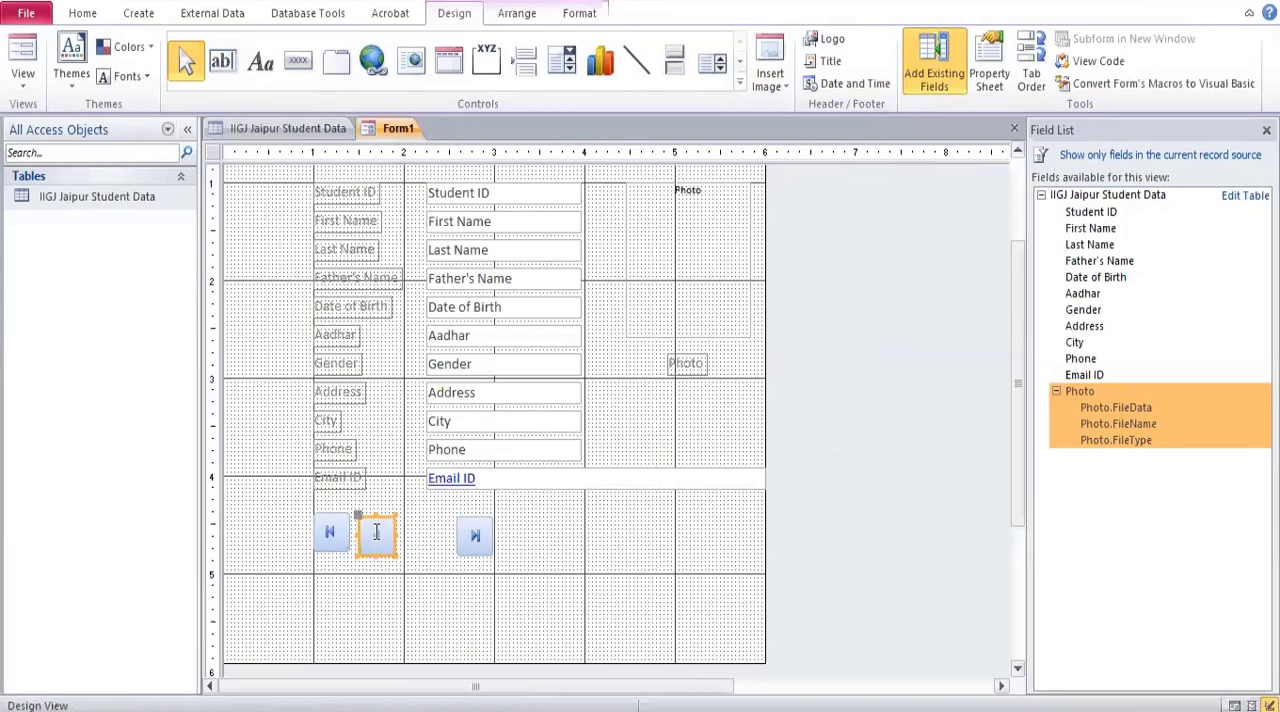
pyautogui.click(417, 565)
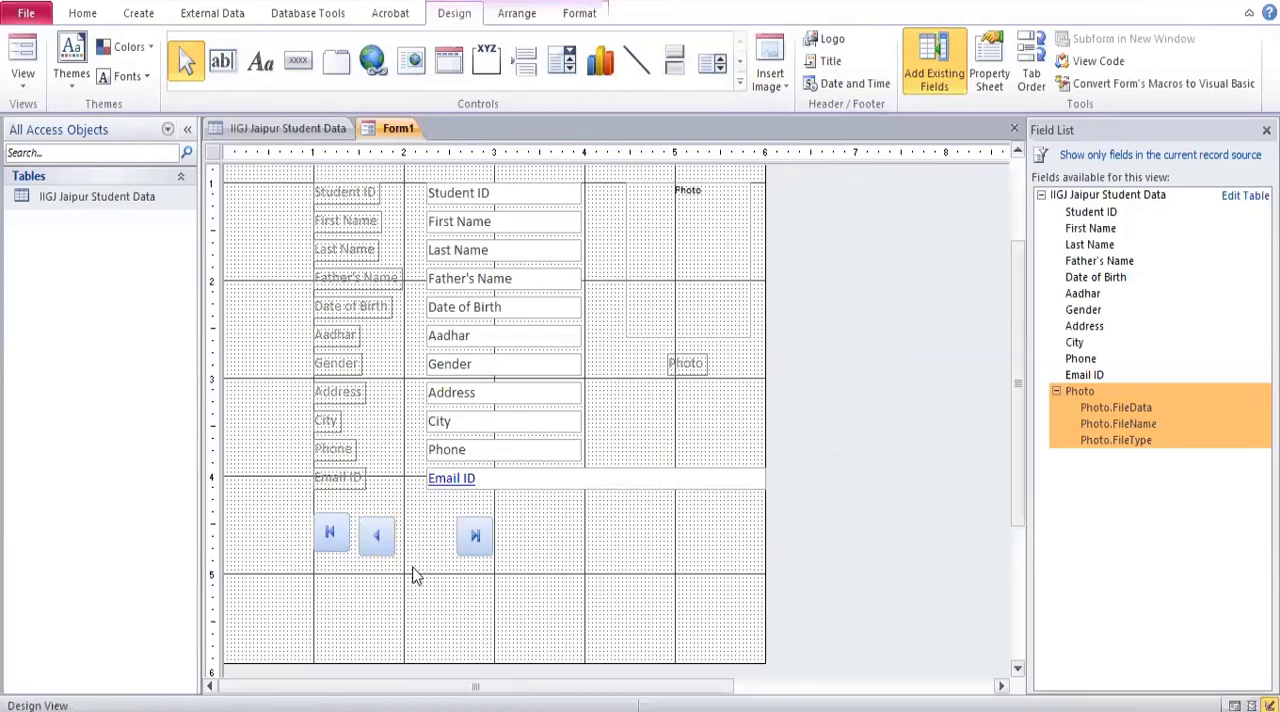
# Add a command button before the last-record button with the Go To Next Record action and the Go To Next picture.
pyautogui.click(297, 60)
pyautogui.moveTo(411, 521); pyautogui.dragTo(447, 555)
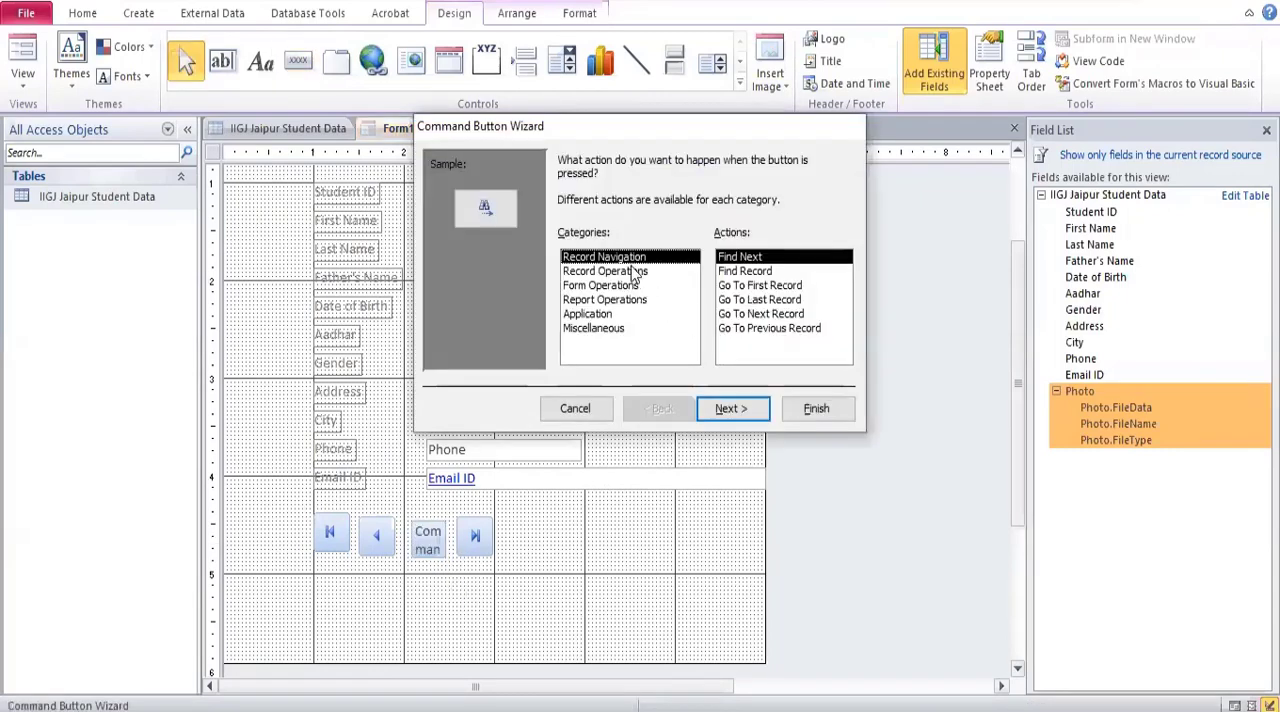
pyautogui.click(760, 314)
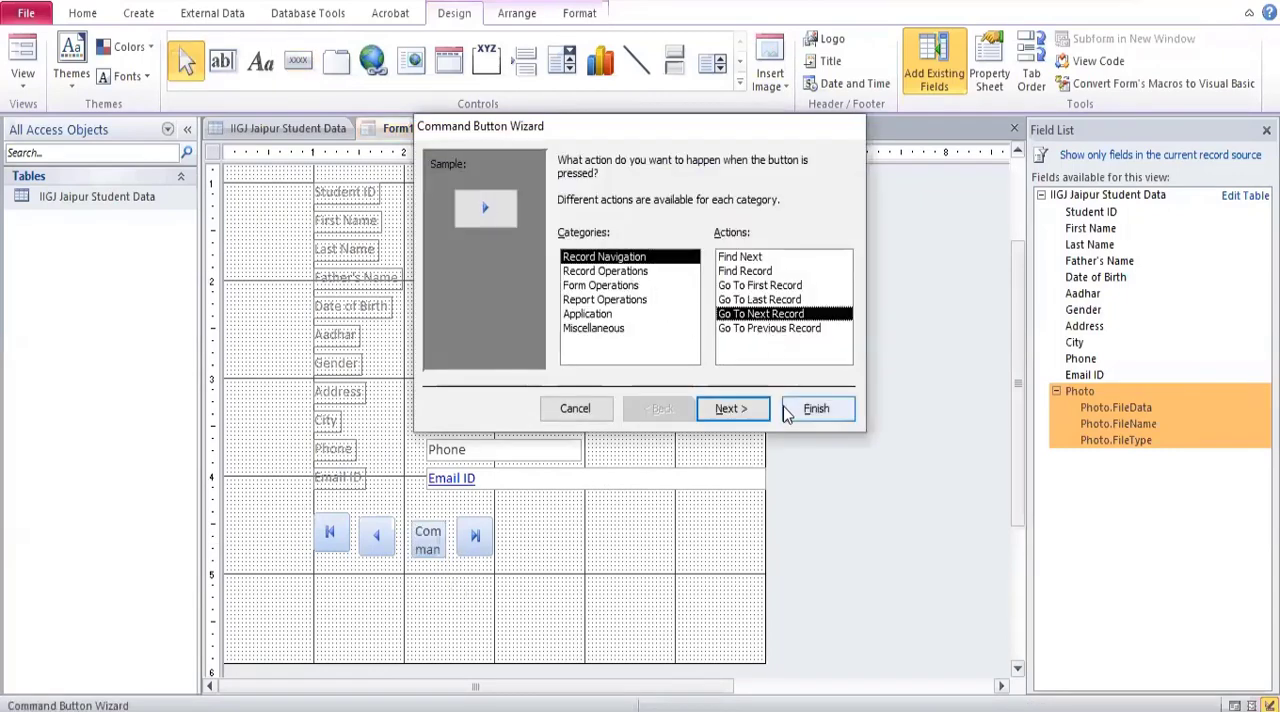
pyautogui.click(737, 410)
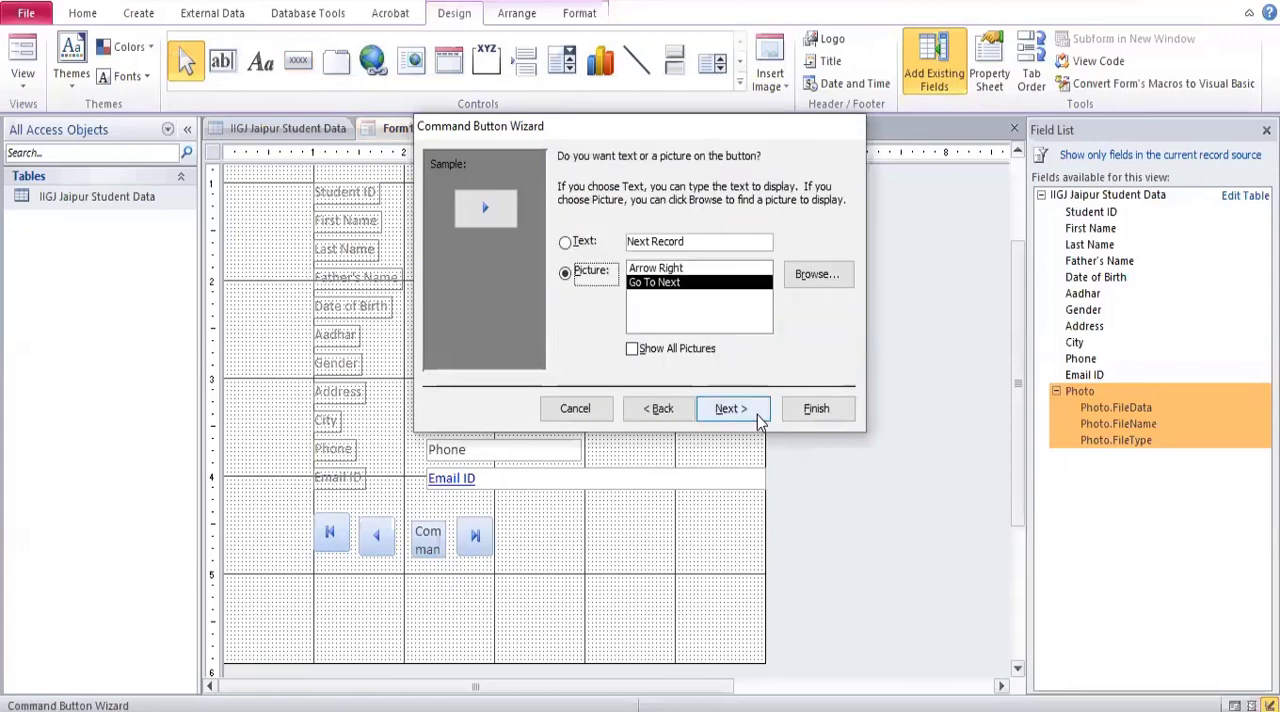
pyautogui.click(828, 412)
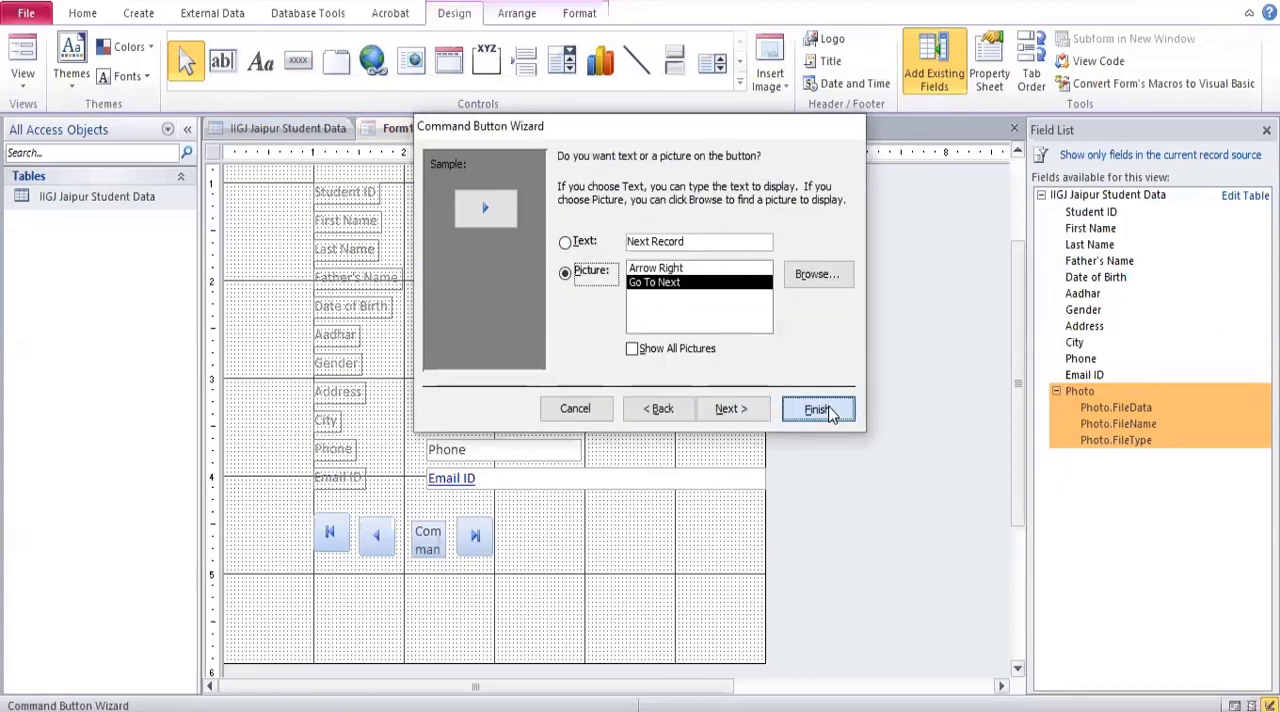
# Line up the previous, next and last record buttons in one row with the first-record button, closing the gaps between them.
pyautogui.click(365, 527)
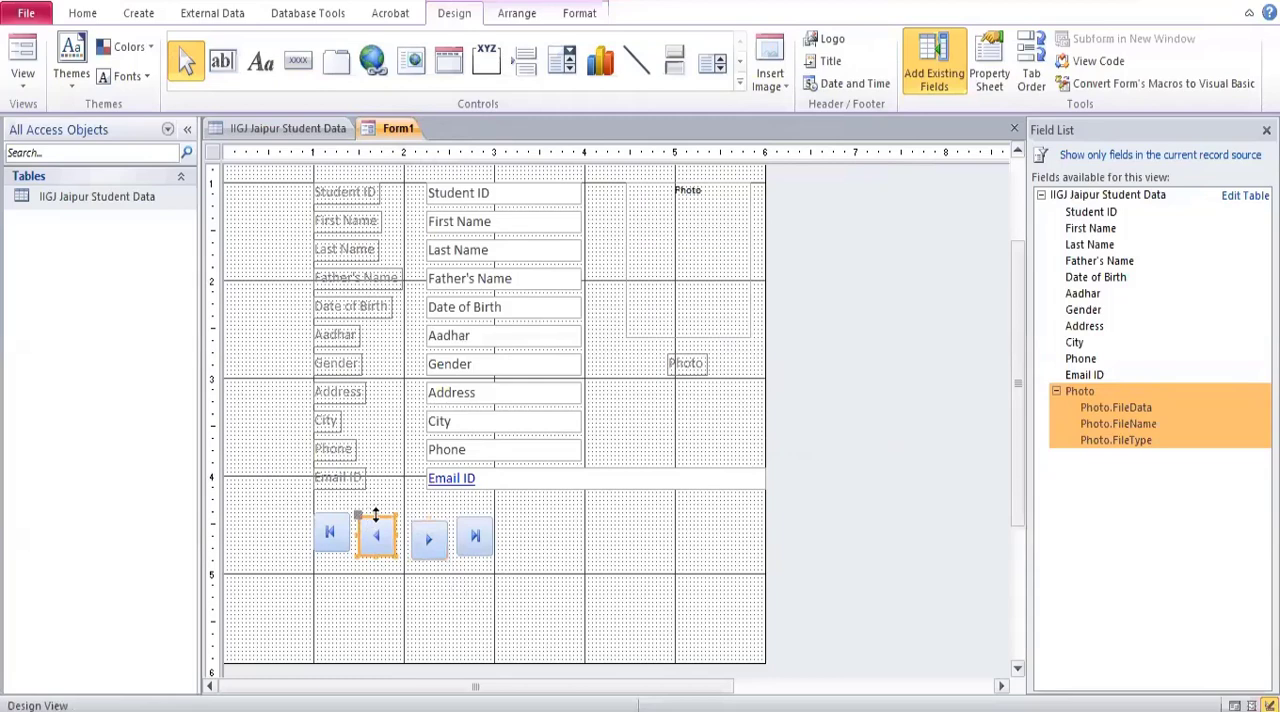
pyautogui.click(428, 527)
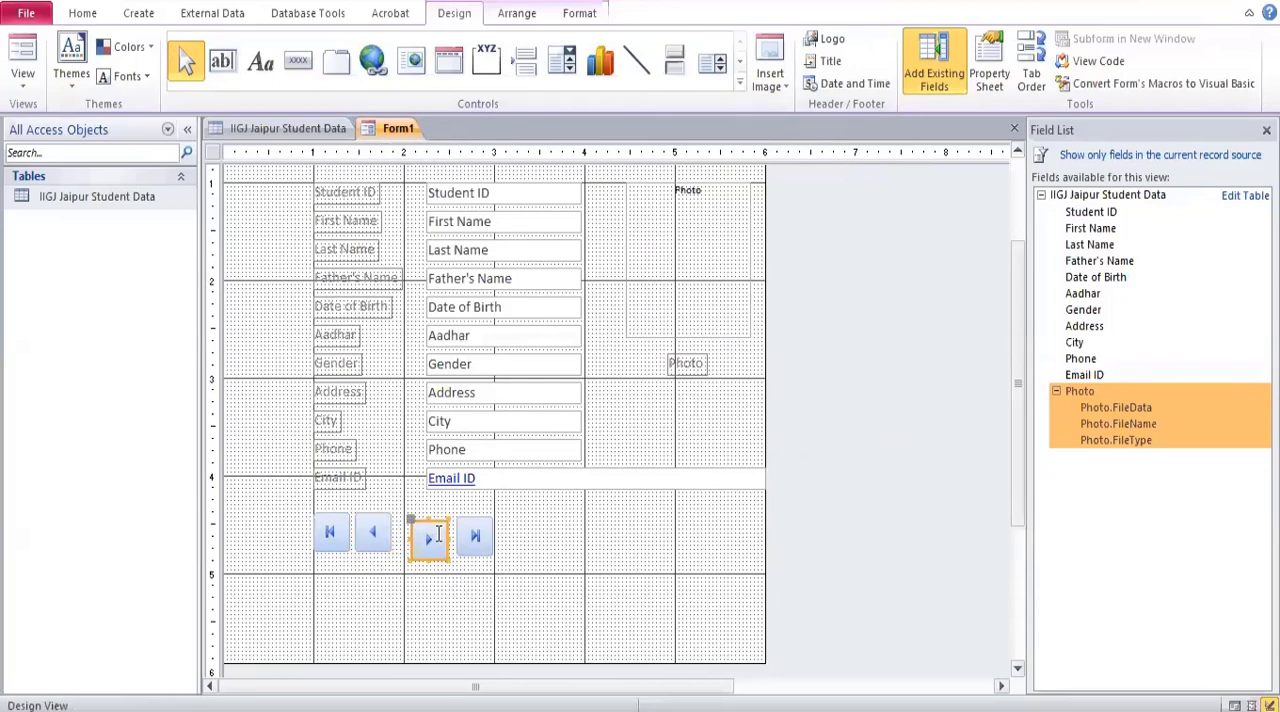
pyautogui.moveTo(436, 522); pyautogui.dragTo(429, 515)
pyautogui.click(484, 527)
pyautogui.click(482, 520)
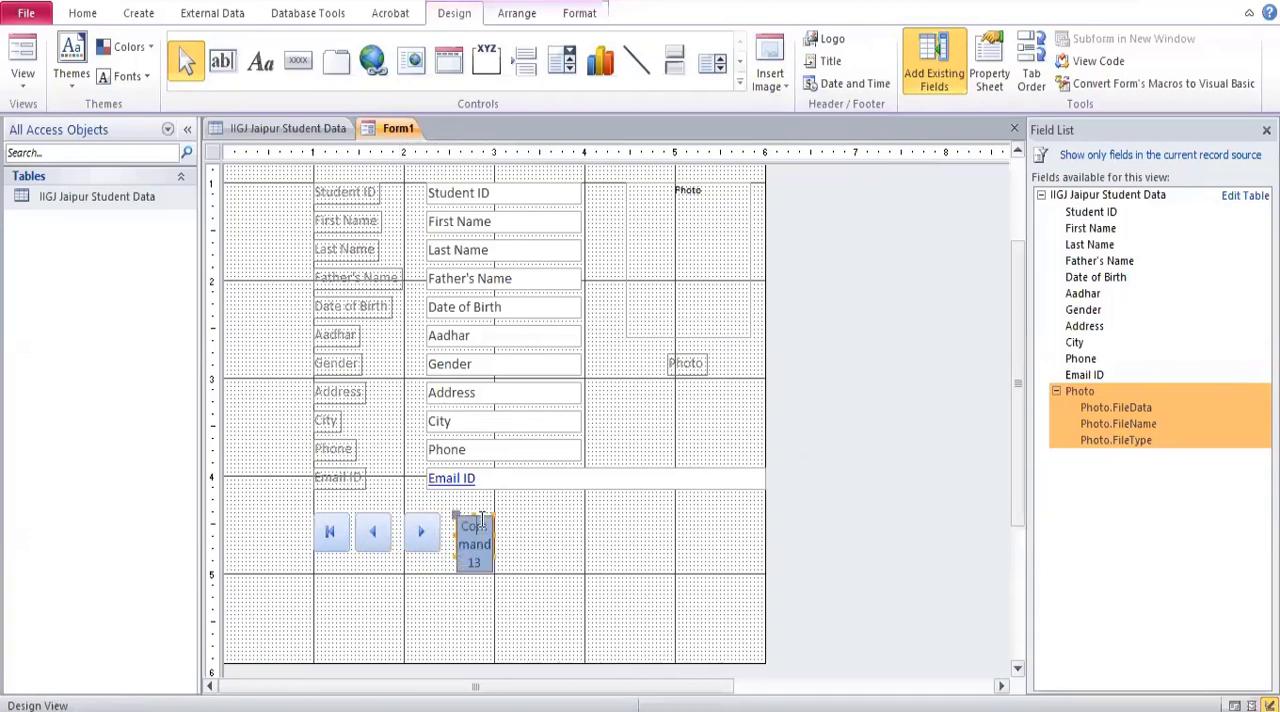
pyautogui.click(539, 536)
pyautogui.moveTo(488, 526); pyautogui.dragTo(475, 515)
pyautogui.click(614, 580)
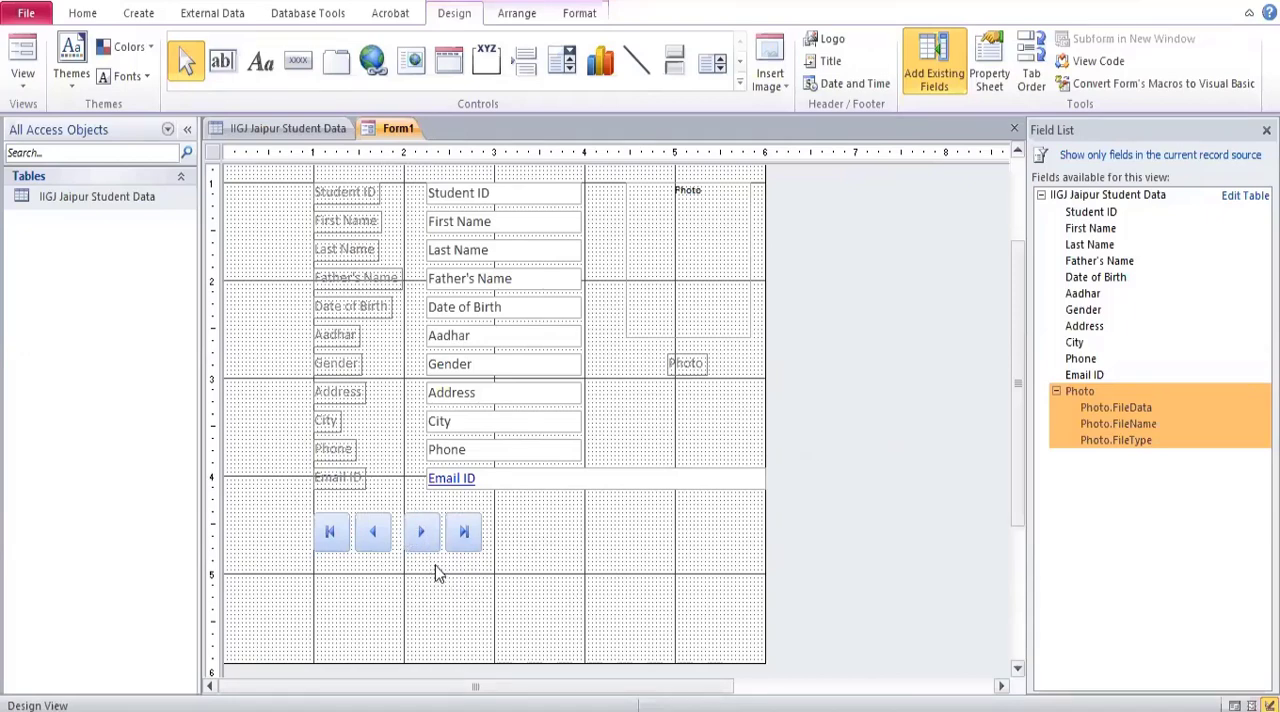
# Add a command button after the last-record button with the Add New Record action, showing the text Add Record.
pyautogui.click(296, 70)
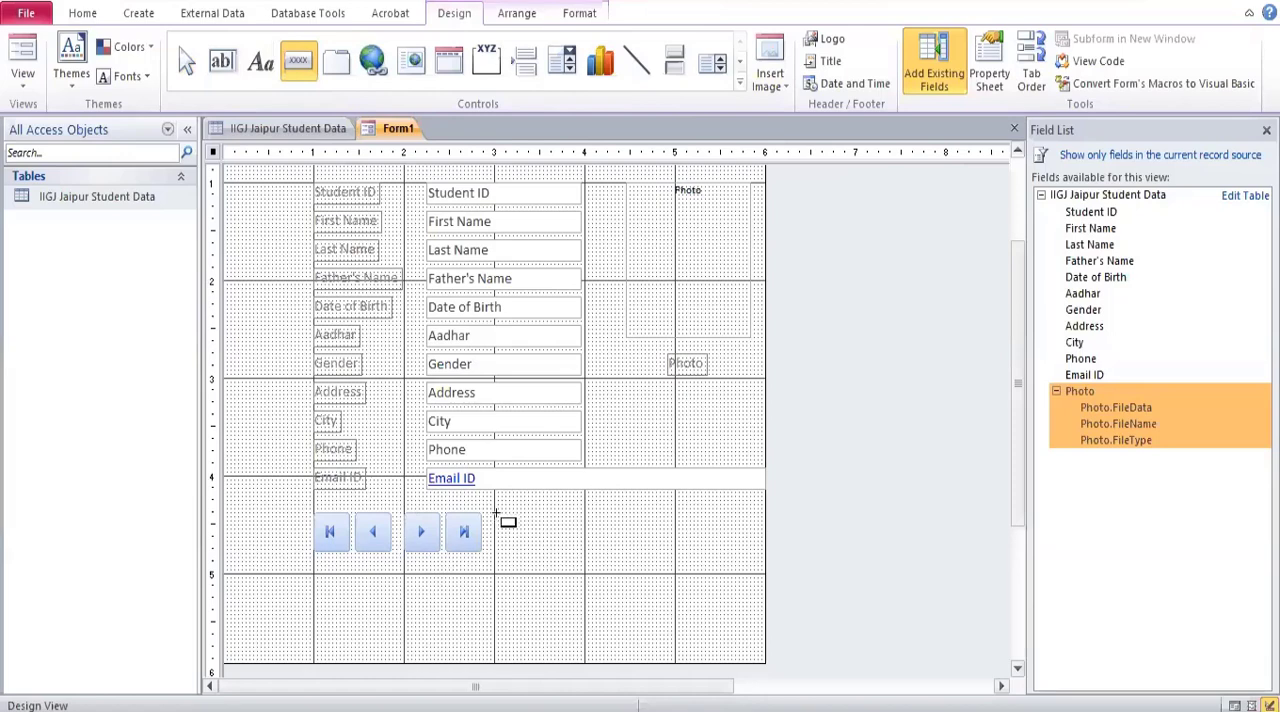
pyautogui.moveTo(494, 514); pyautogui.dragTo(585, 549)
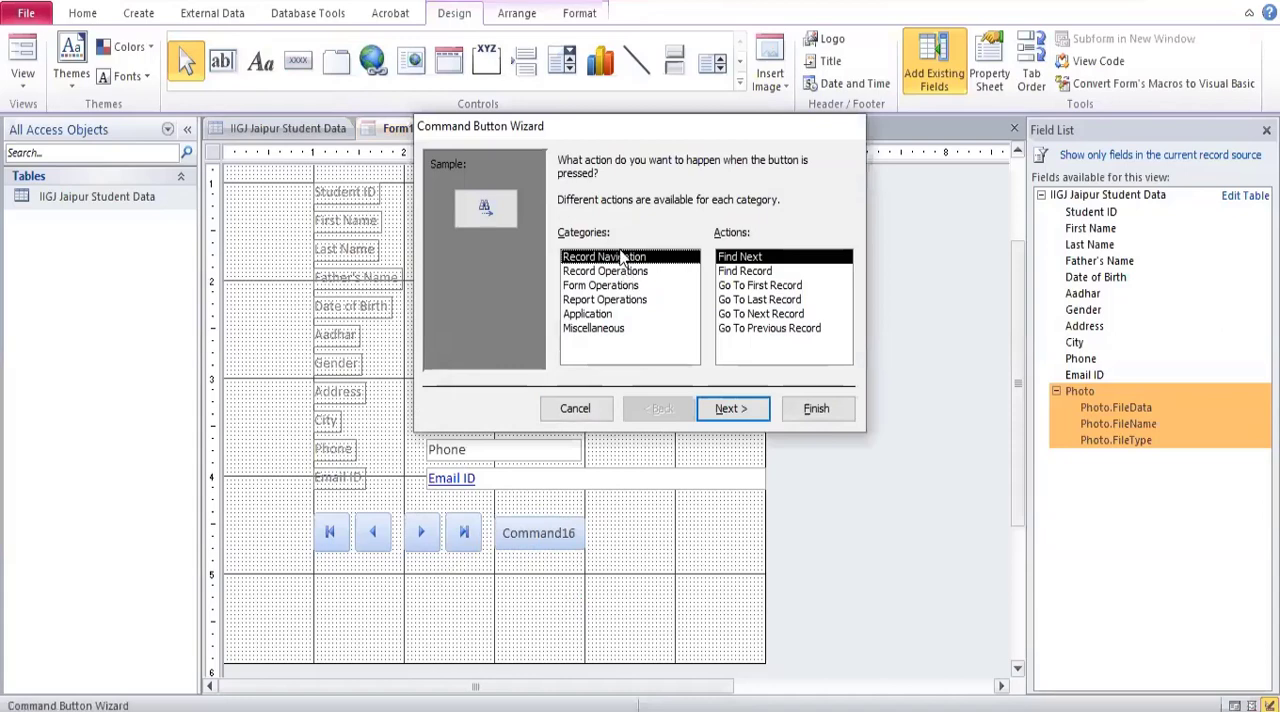
pyautogui.click(624, 272)
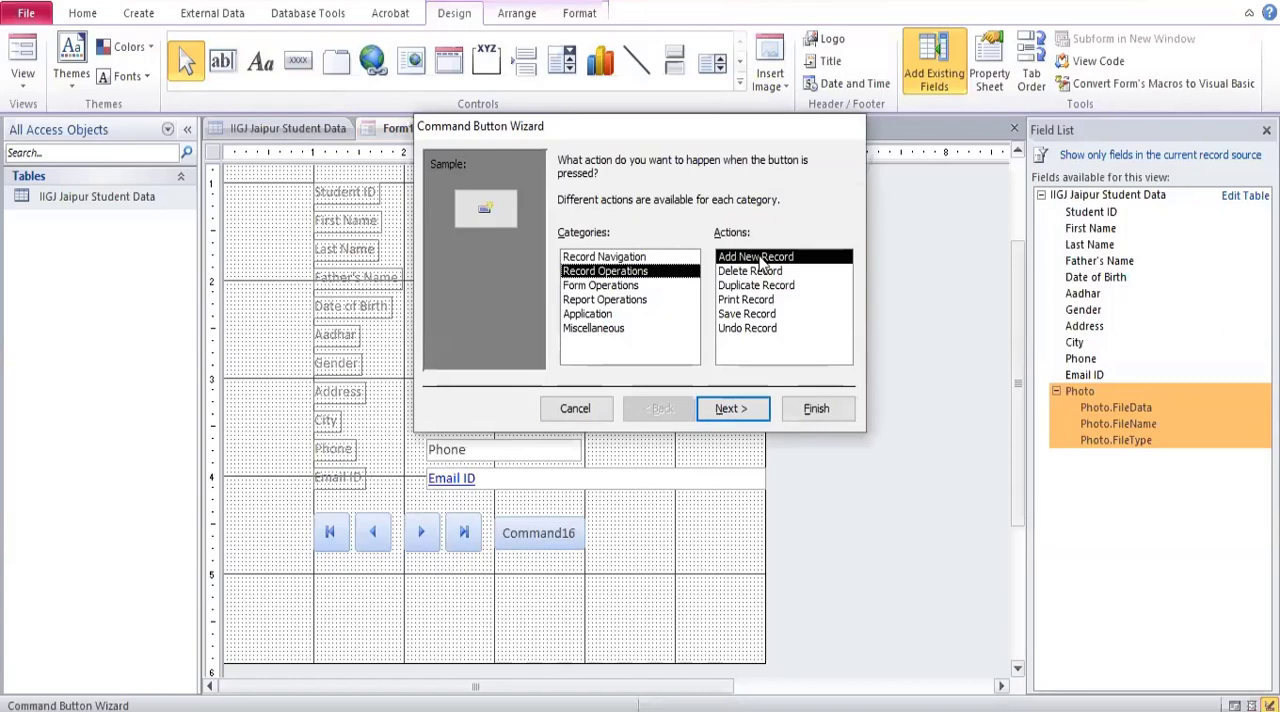
pyautogui.click(729, 410)
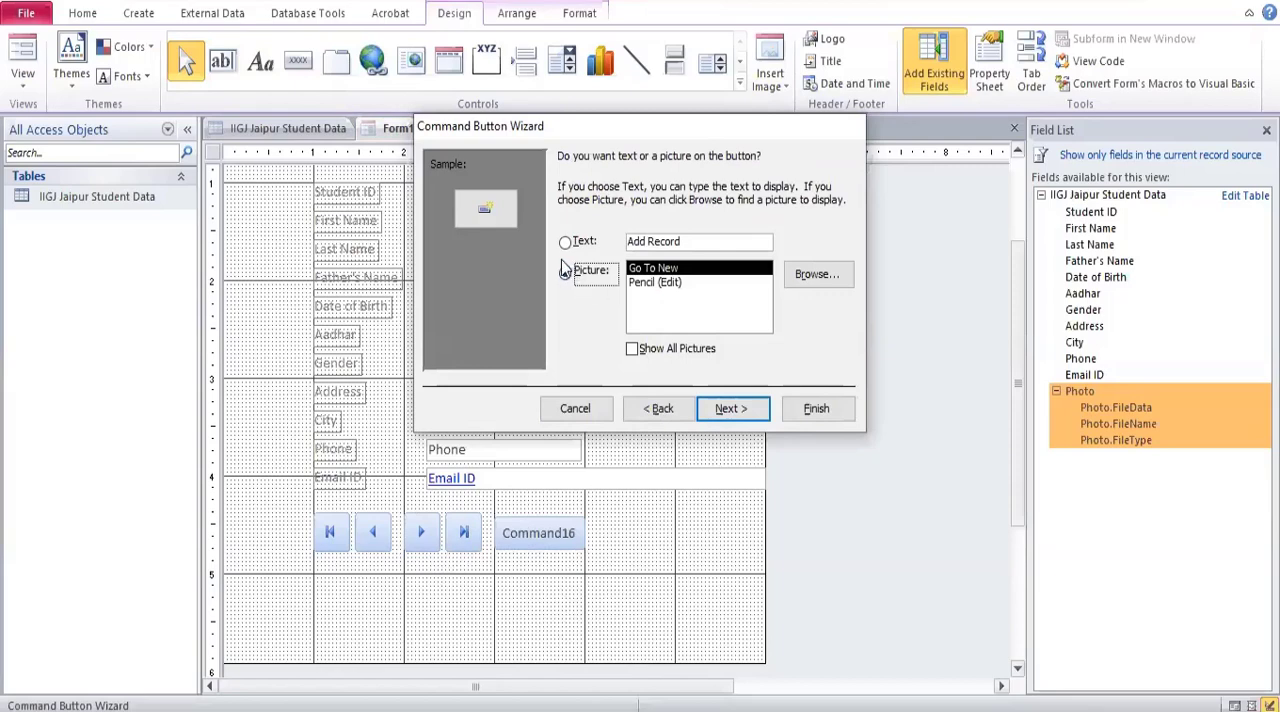
pyautogui.click(668, 283)
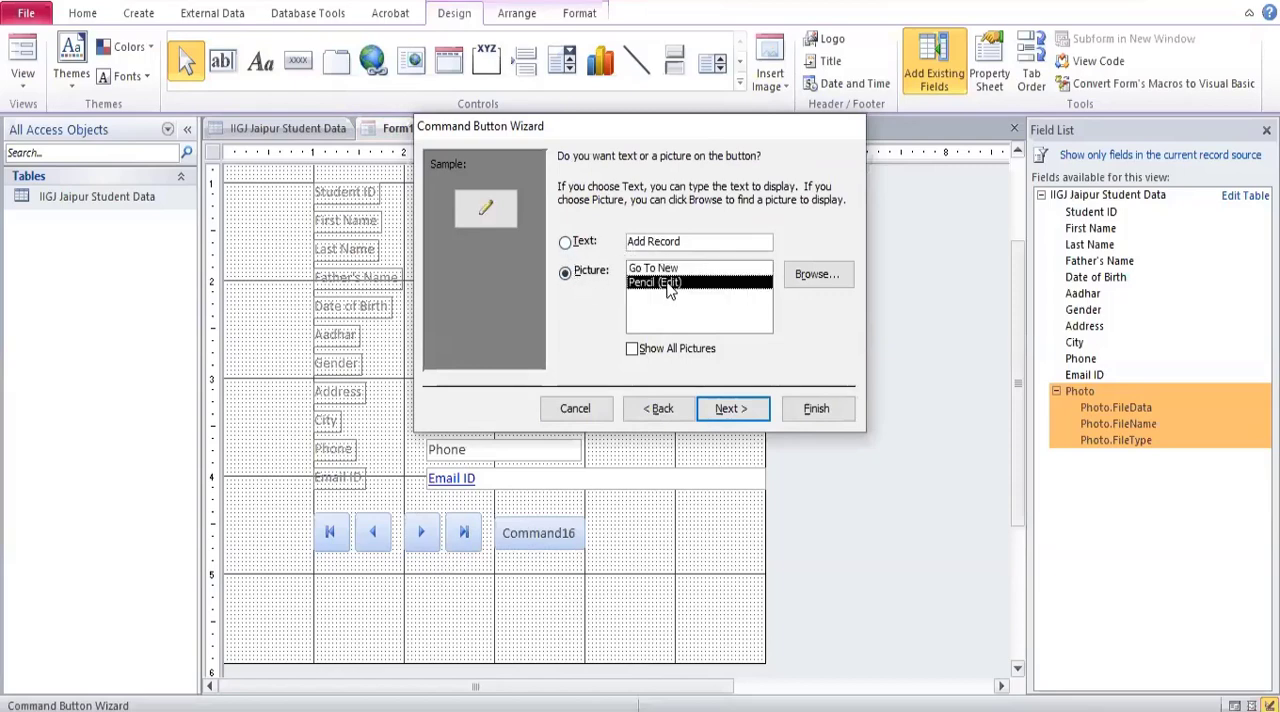
pyautogui.click(670, 268)
pyautogui.click(670, 283)
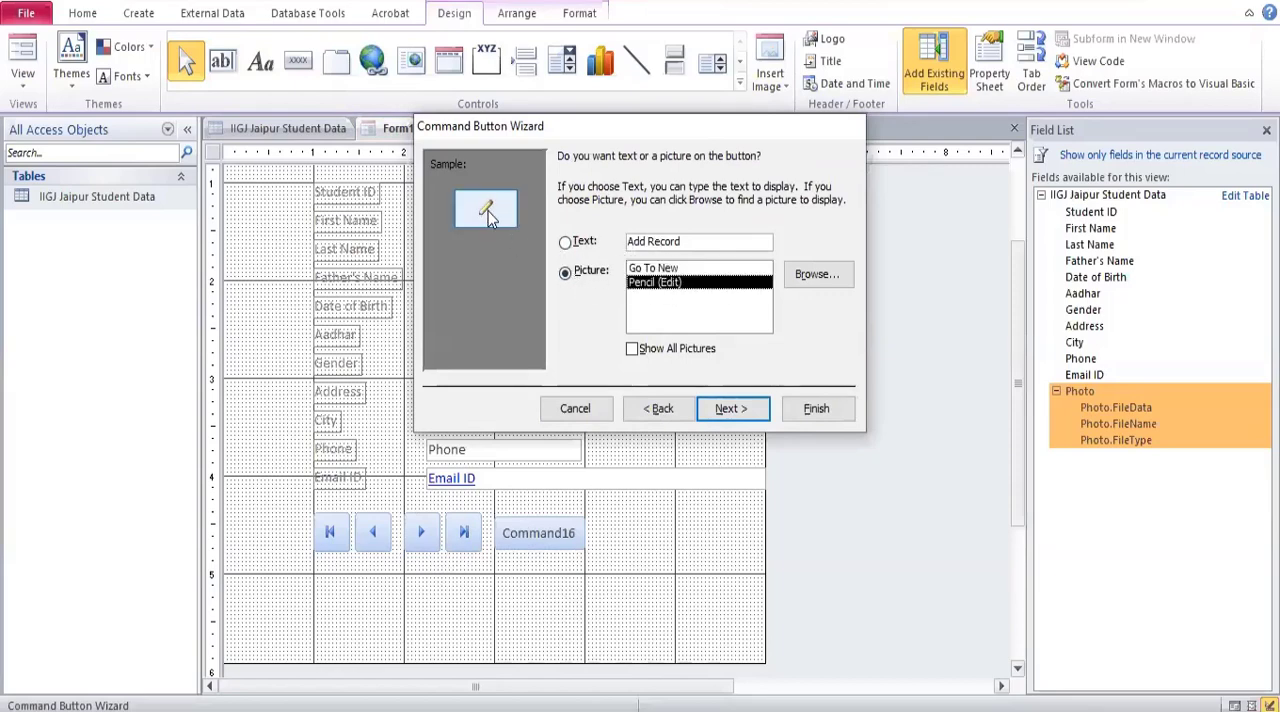
pyautogui.click(579, 243)
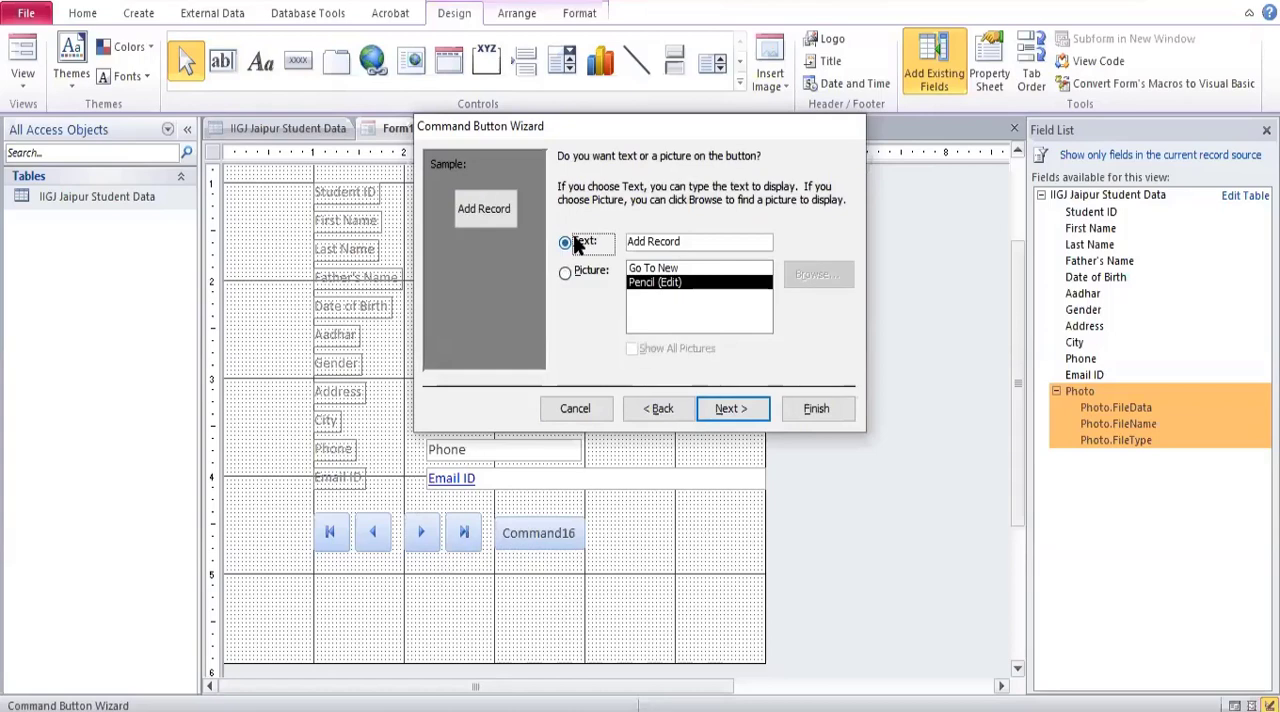
pyautogui.click(733, 410)
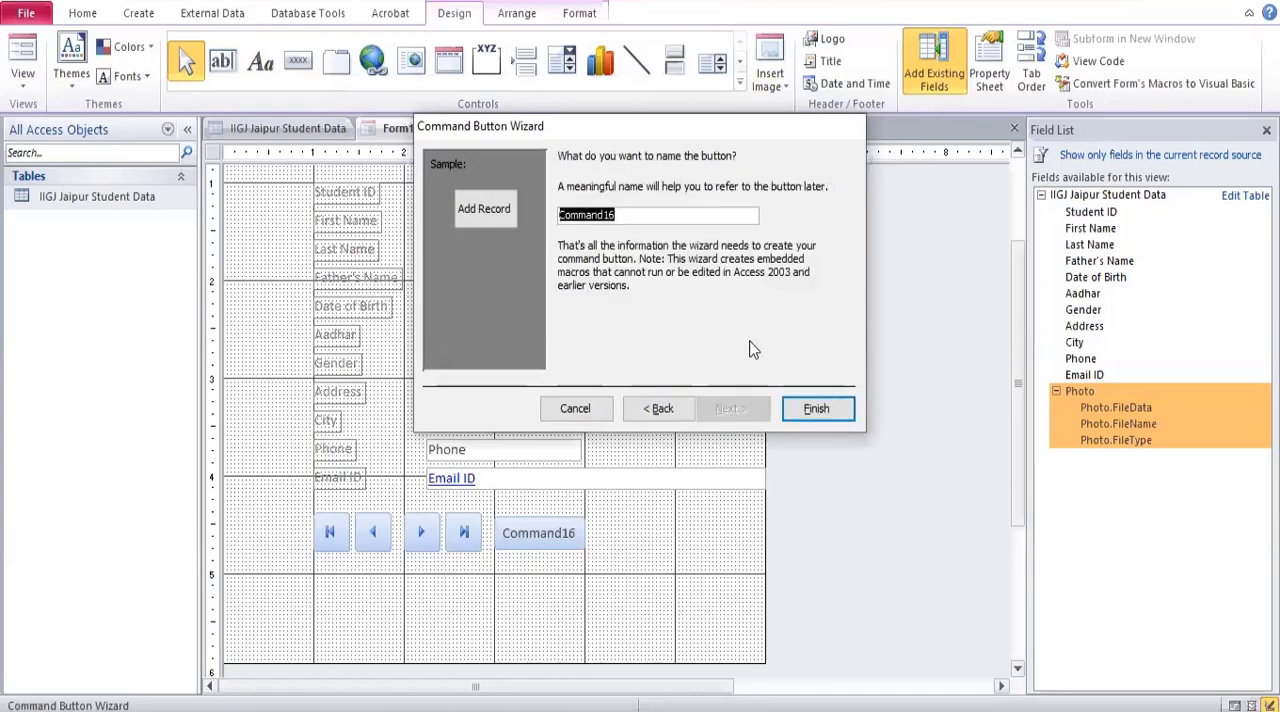
pyautogui.click(812, 410)
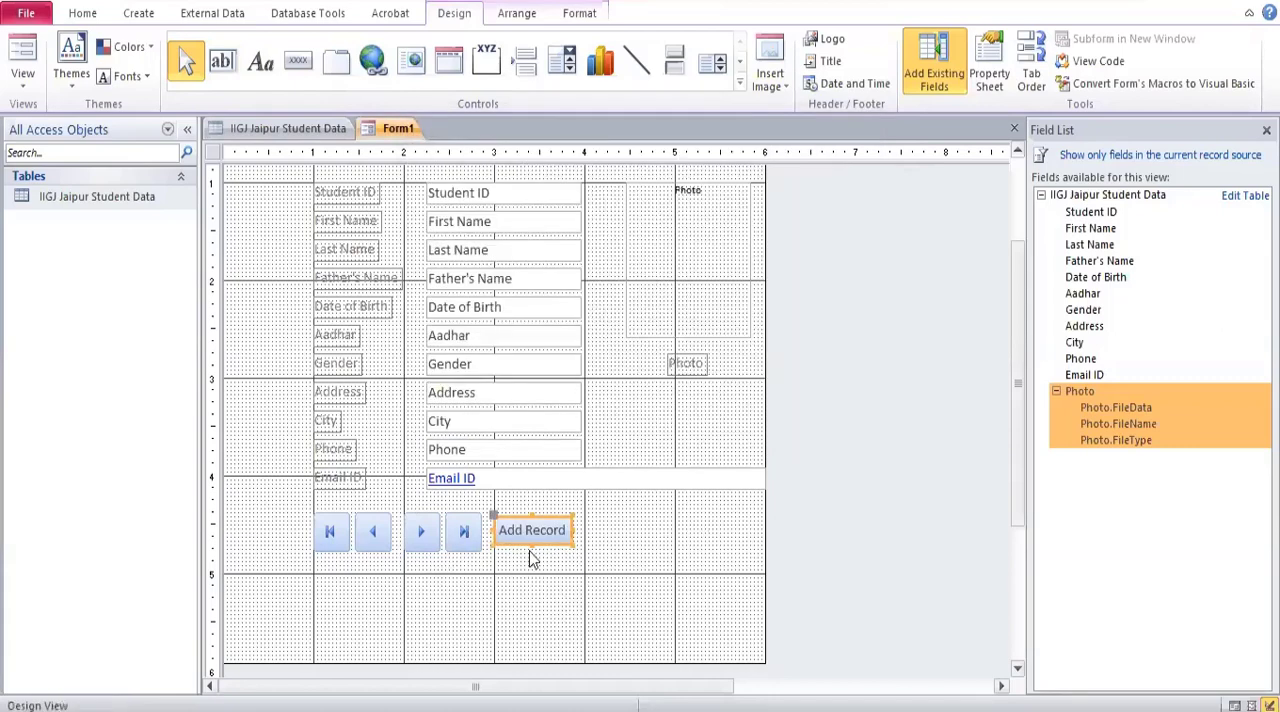
# Make the Add Record button slightly taller by extending its lower edge.
pyautogui.click(532, 549)
pyautogui.click(526, 535)
pyautogui.moveTo(530, 541); pyautogui.dragTo(531, 549)
pyautogui.click(917, 541)
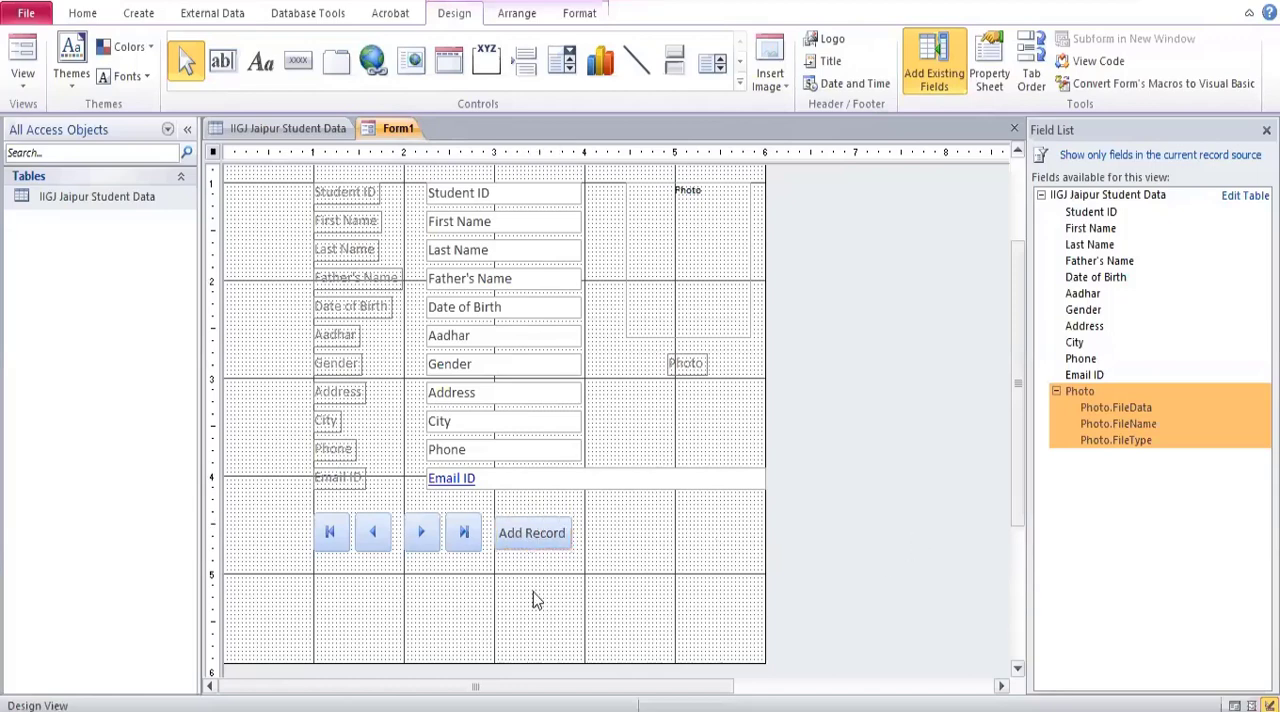
# Make the caption of the Add Record button bold.
pyautogui.click(529, 537)
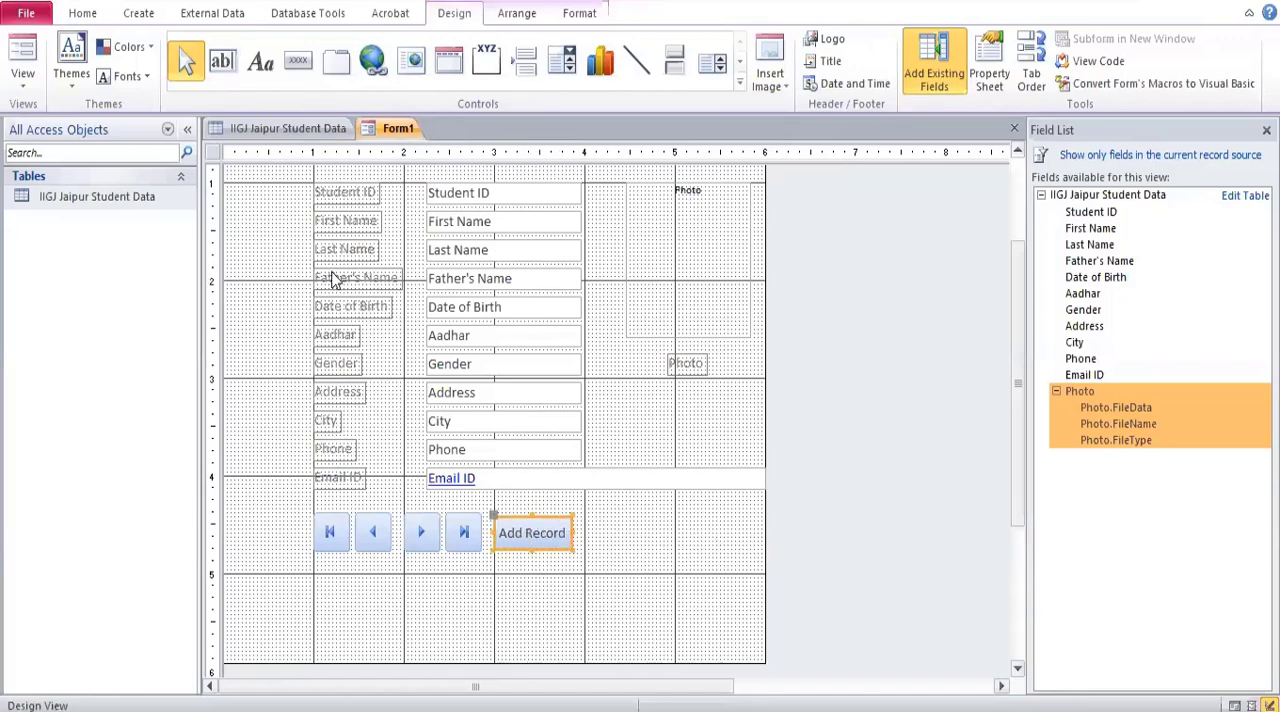
pyautogui.hotkey('ctrl', 'a')
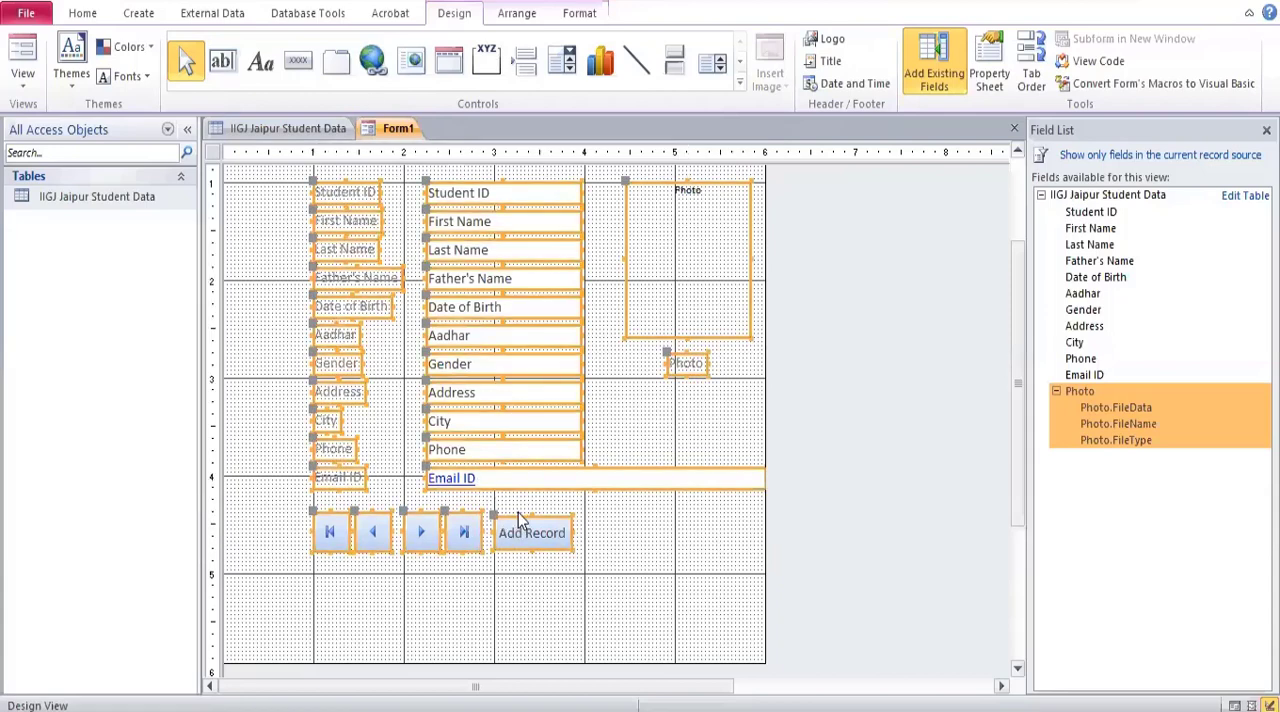
pyautogui.click(680, 585)
pyautogui.click(537, 528)
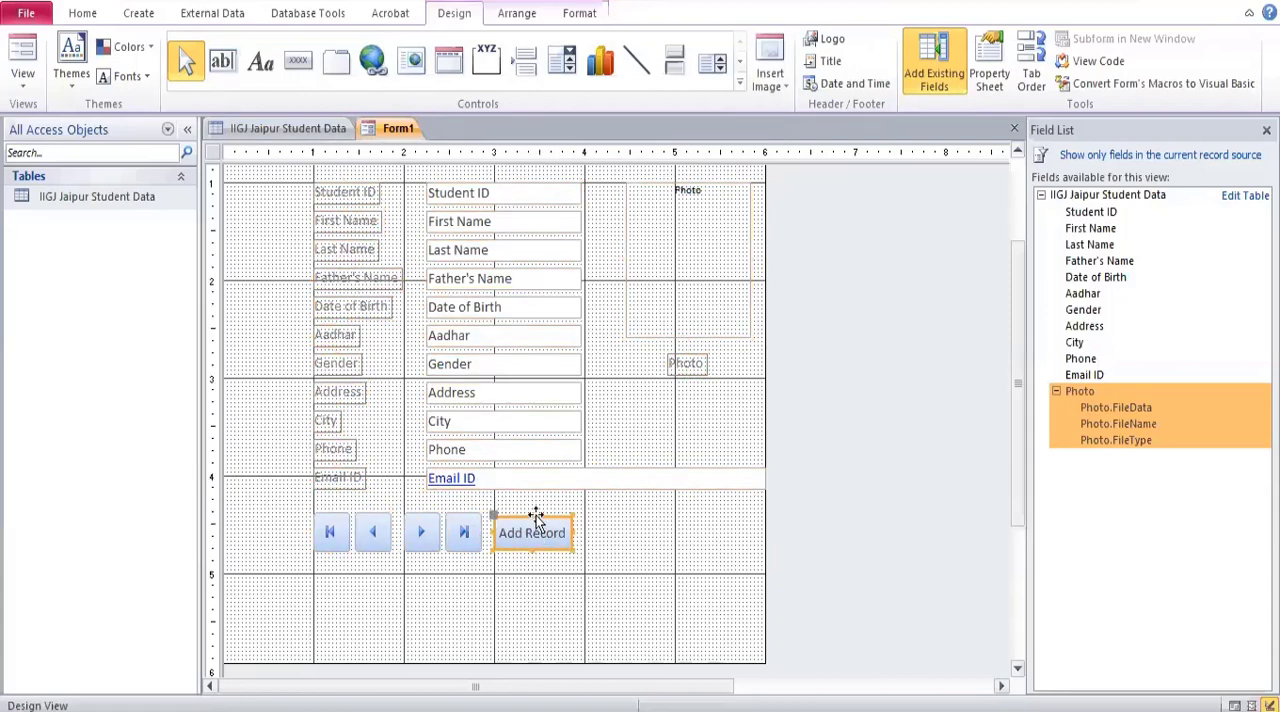
pyautogui.click(578, 14)
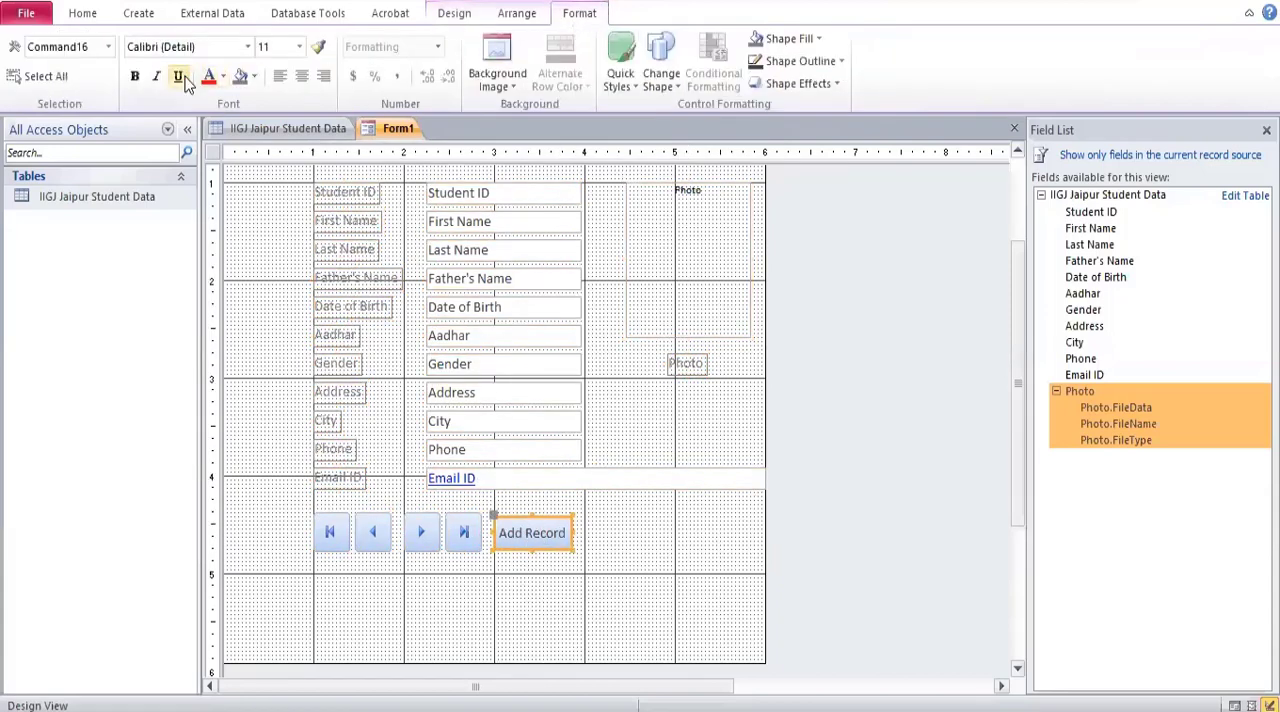
pyautogui.click(816, 472)
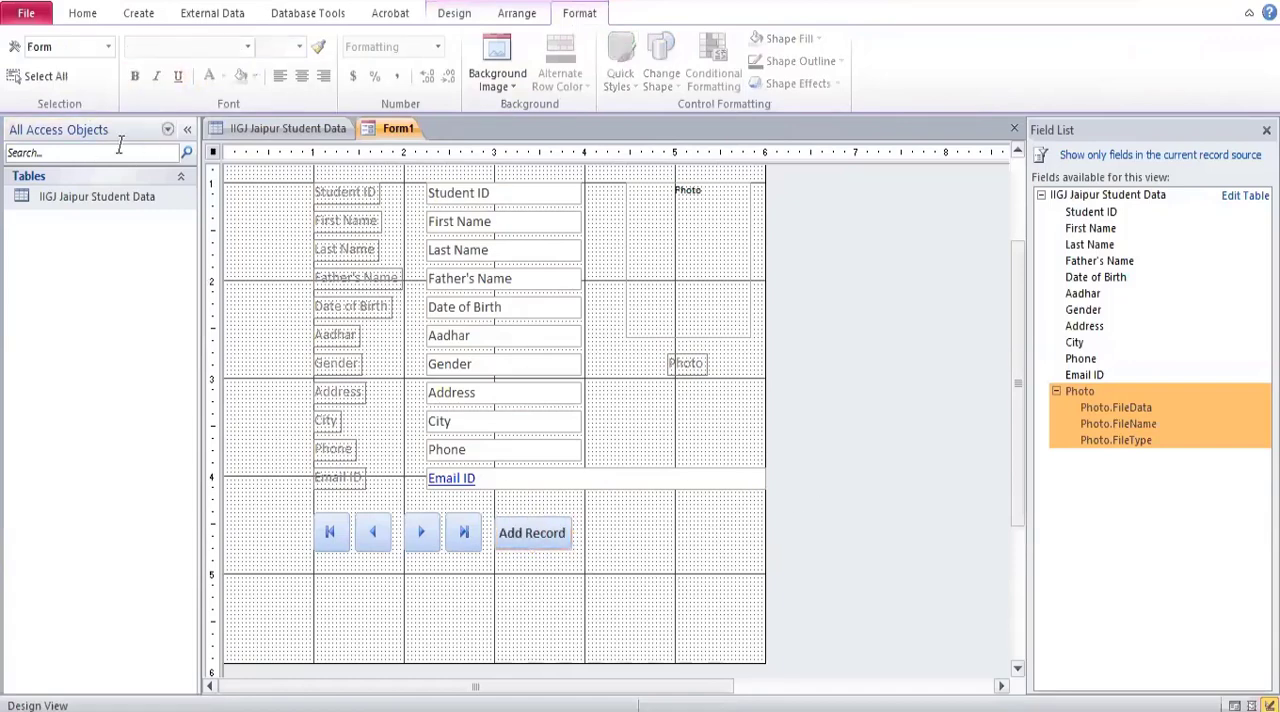
# View the IIGJ Jaipur Student Data table in its datasheet, and return to the form design.
pyautogui.click(55, 205)
pyautogui.doubleClick(55, 205)
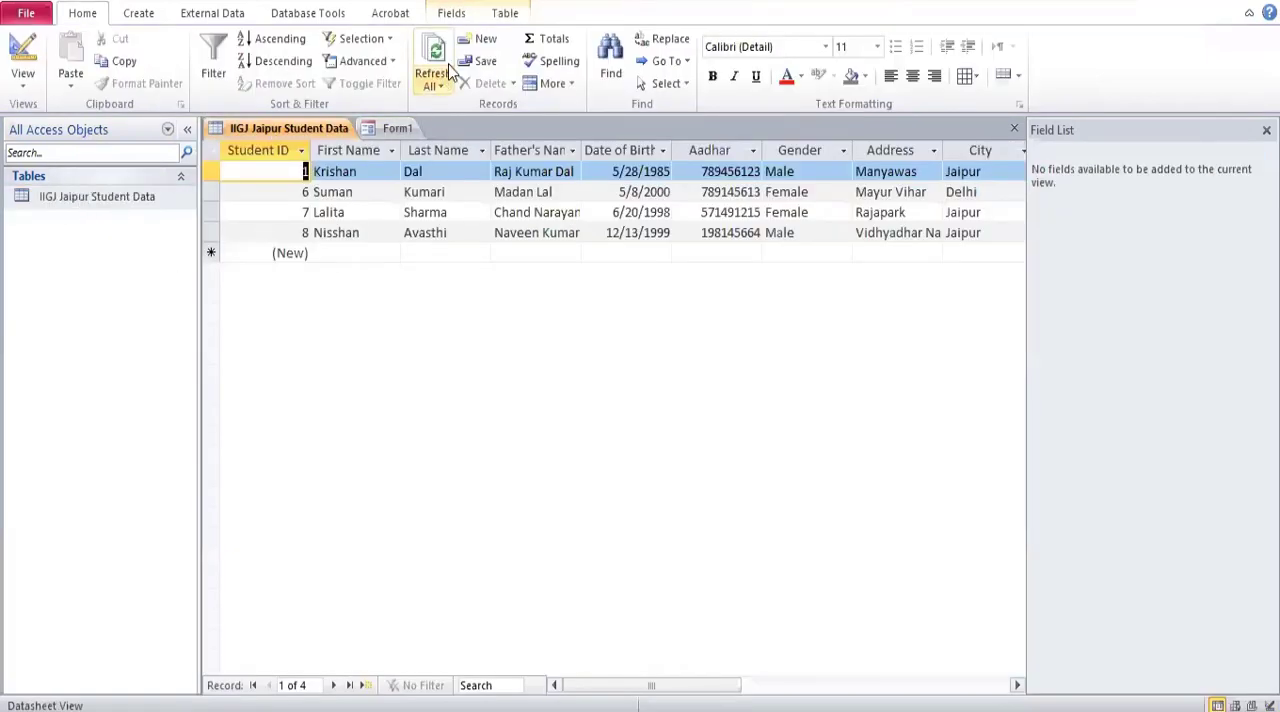
pyautogui.click(503, 16)
pyautogui.click(446, 18)
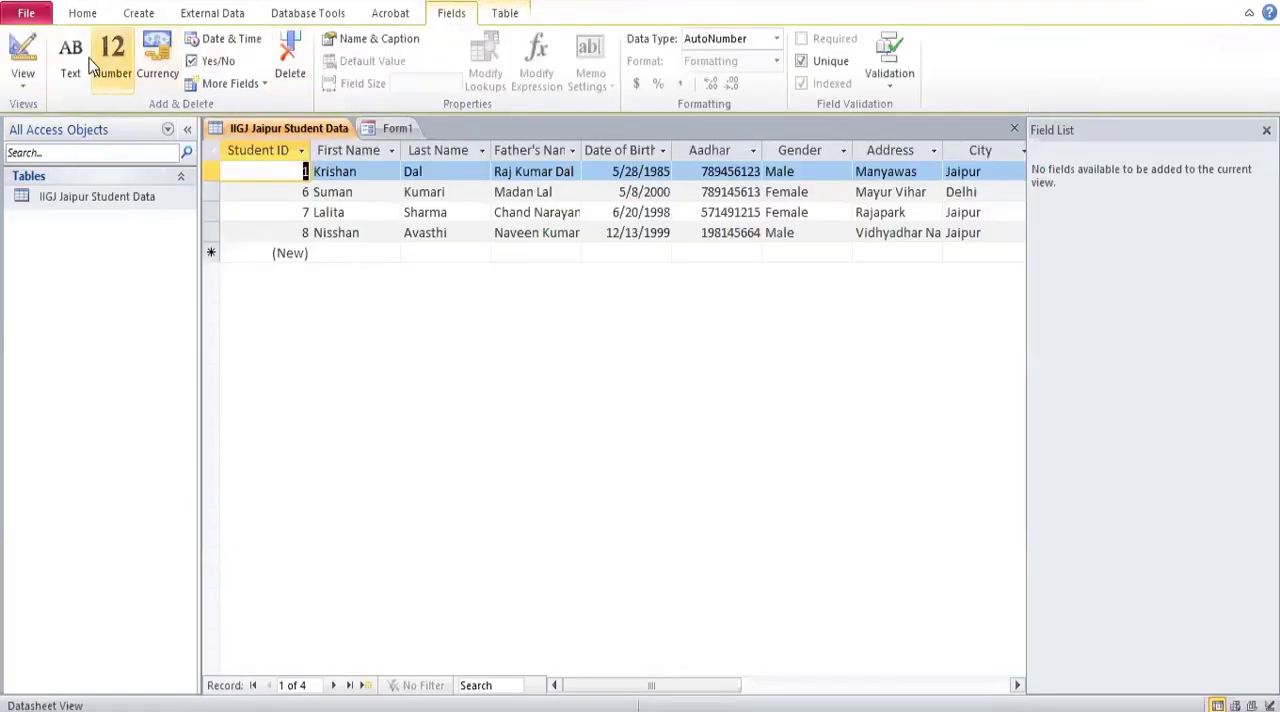
pyautogui.click(117, 131)
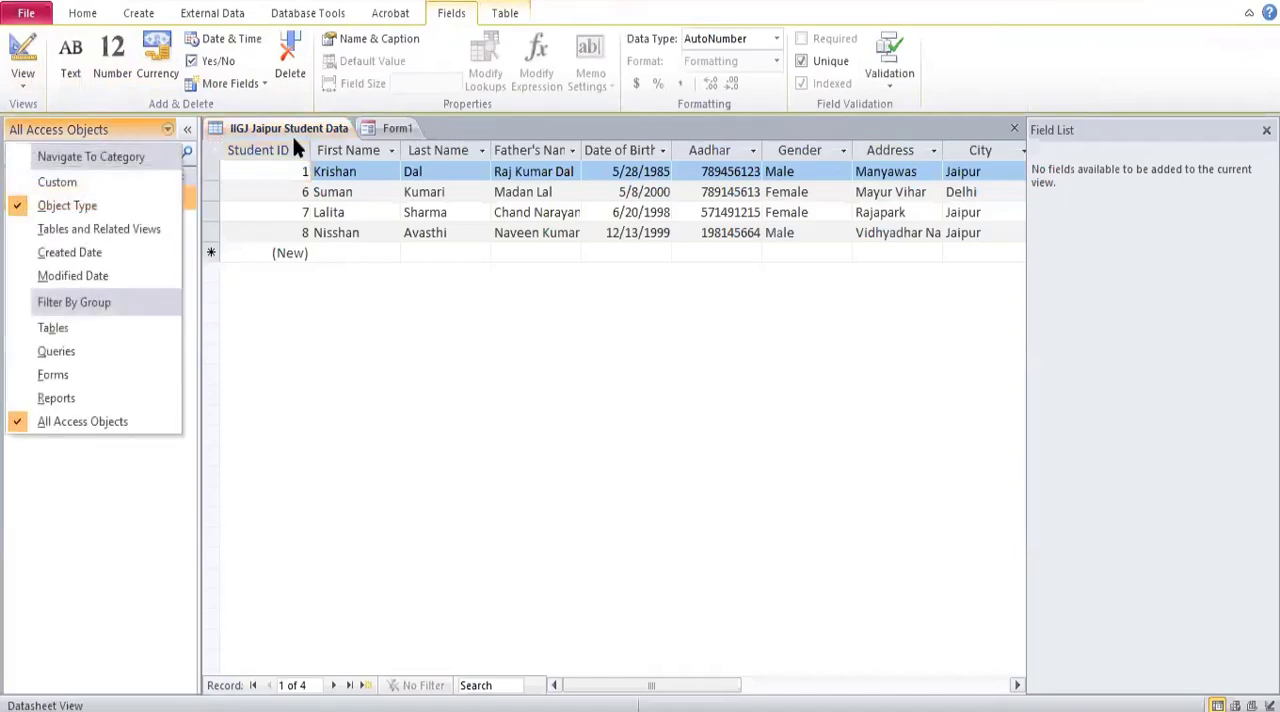
pyautogui.click(394, 129)
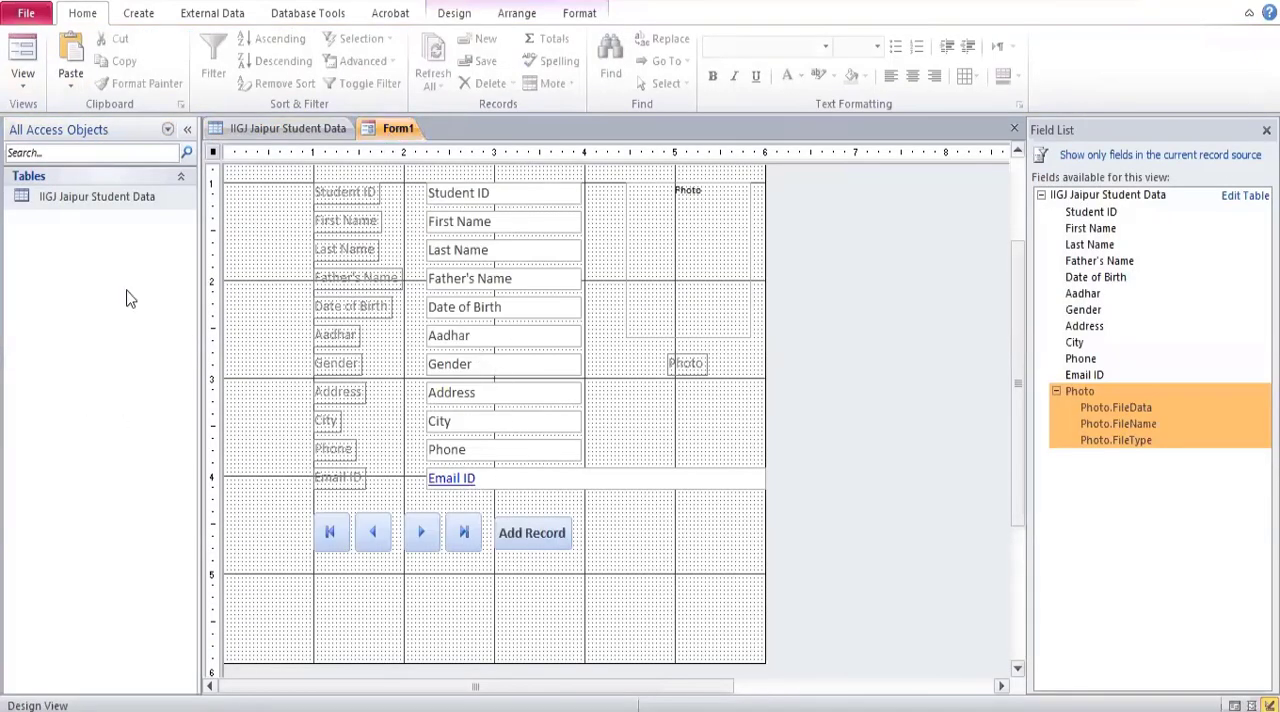
# Save the form under the name IIGJ Jaipur Data Form.
pyautogui.rightClick(379, 139)
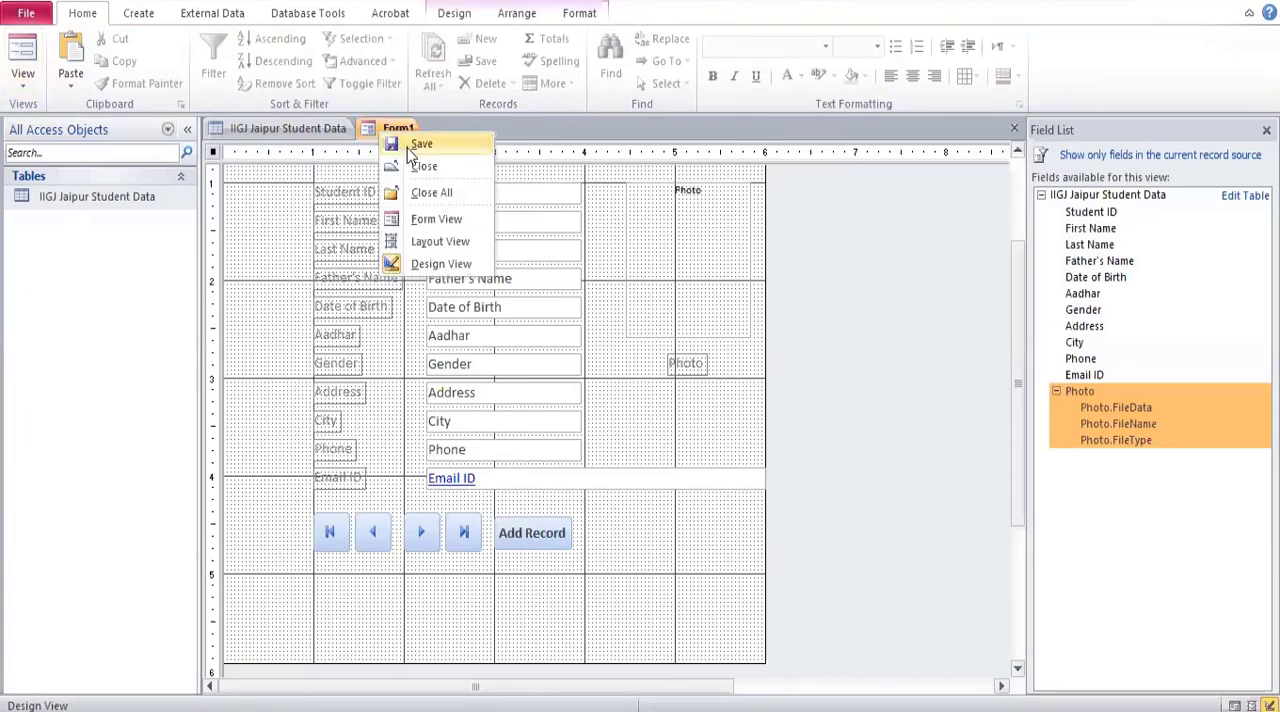
pyautogui.click(412, 147)
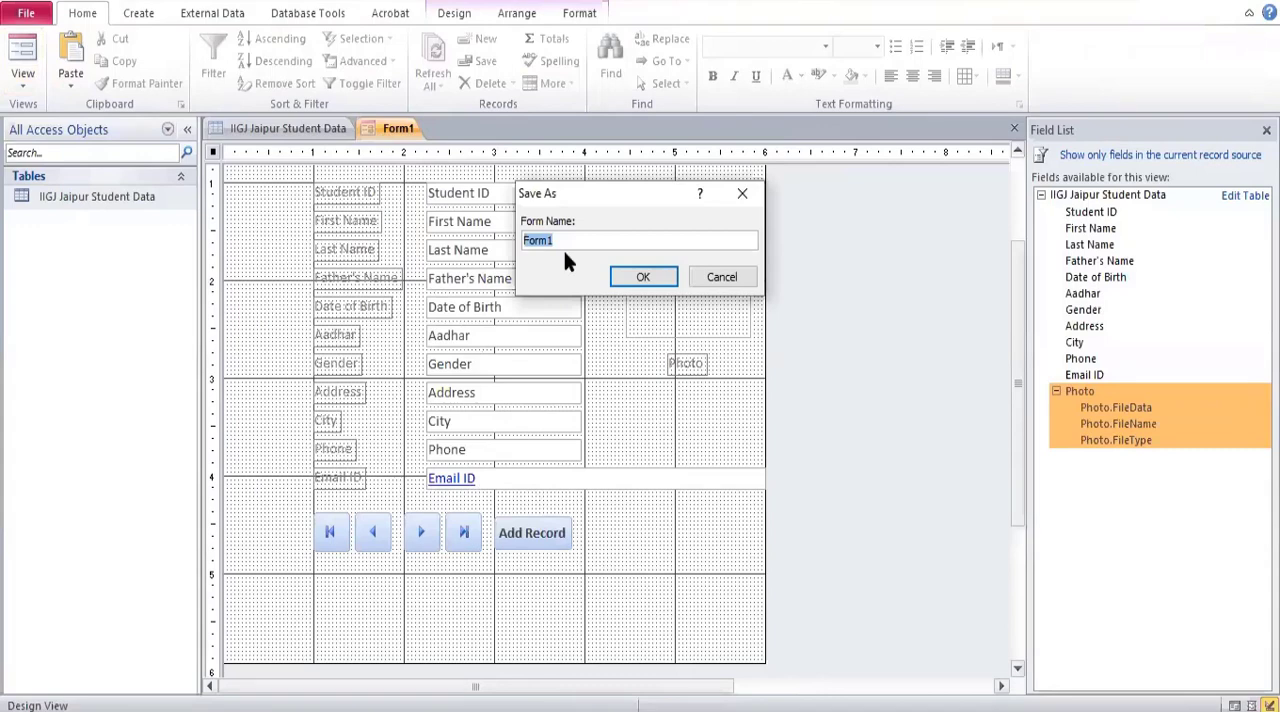
pyautogui.write('IIGJ Jaipur Data')
pyautogui.click(633, 279)
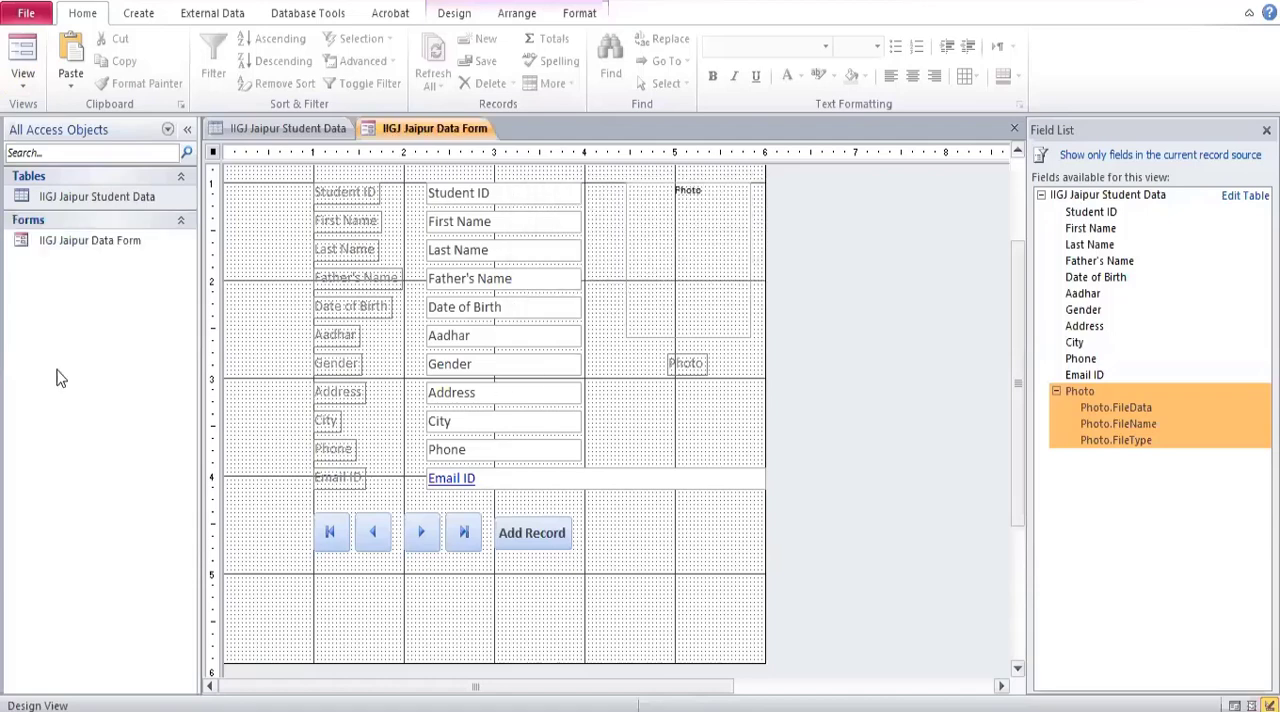
# Display the IIGJ Jaipur Data Form in Form View and advance three records with its own next-record button.
pyautogui.click(78, 200)
pyautogui.click(80, 240)
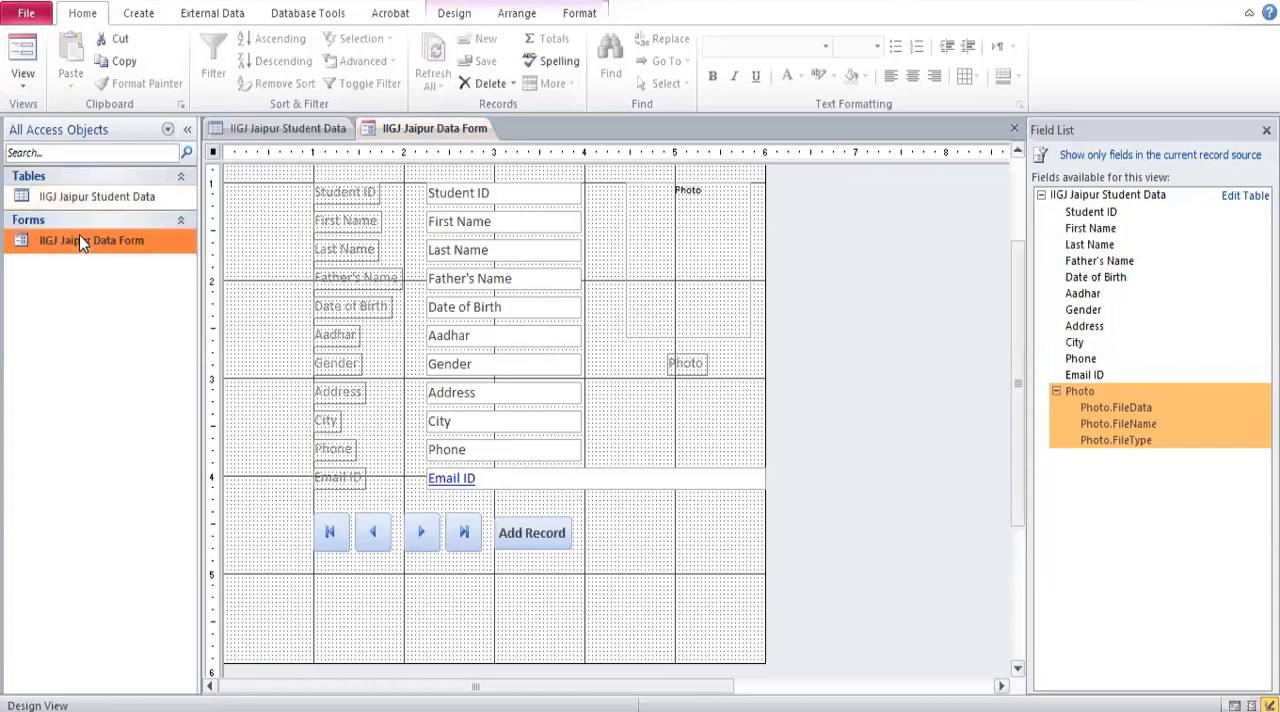
pyautogui.click(24, 76)
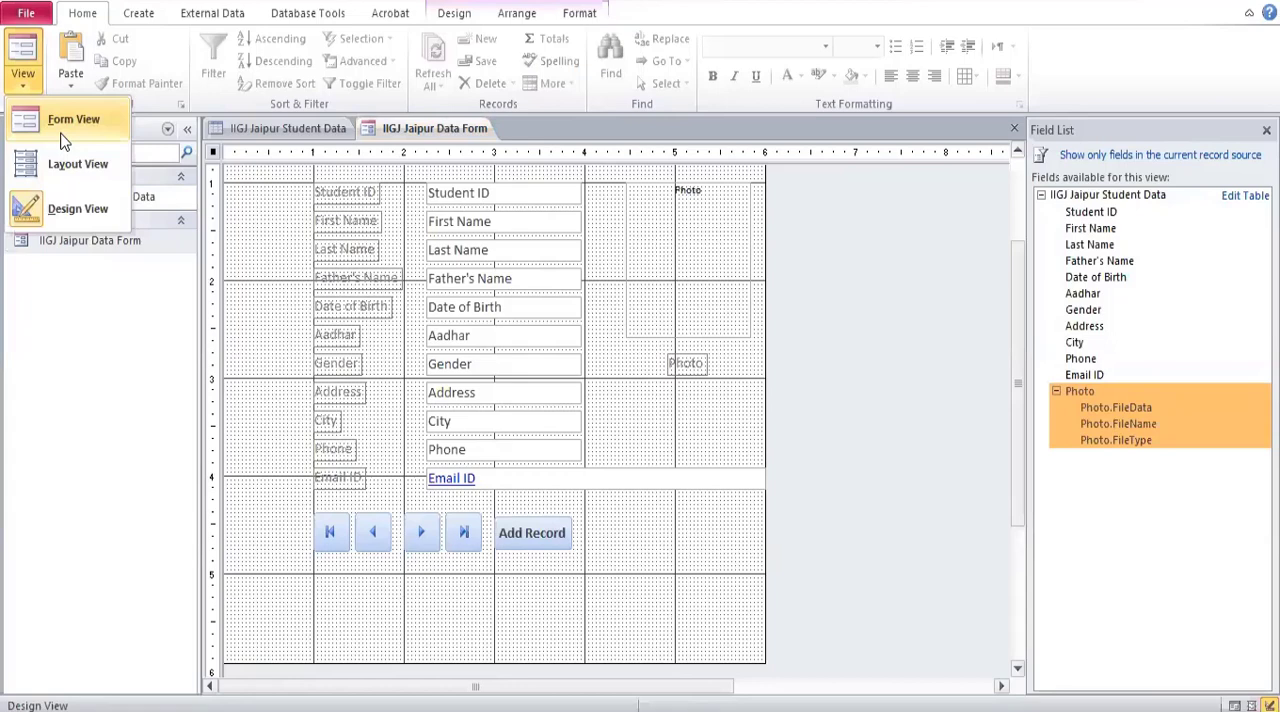
pyautogui.click(63, 141)
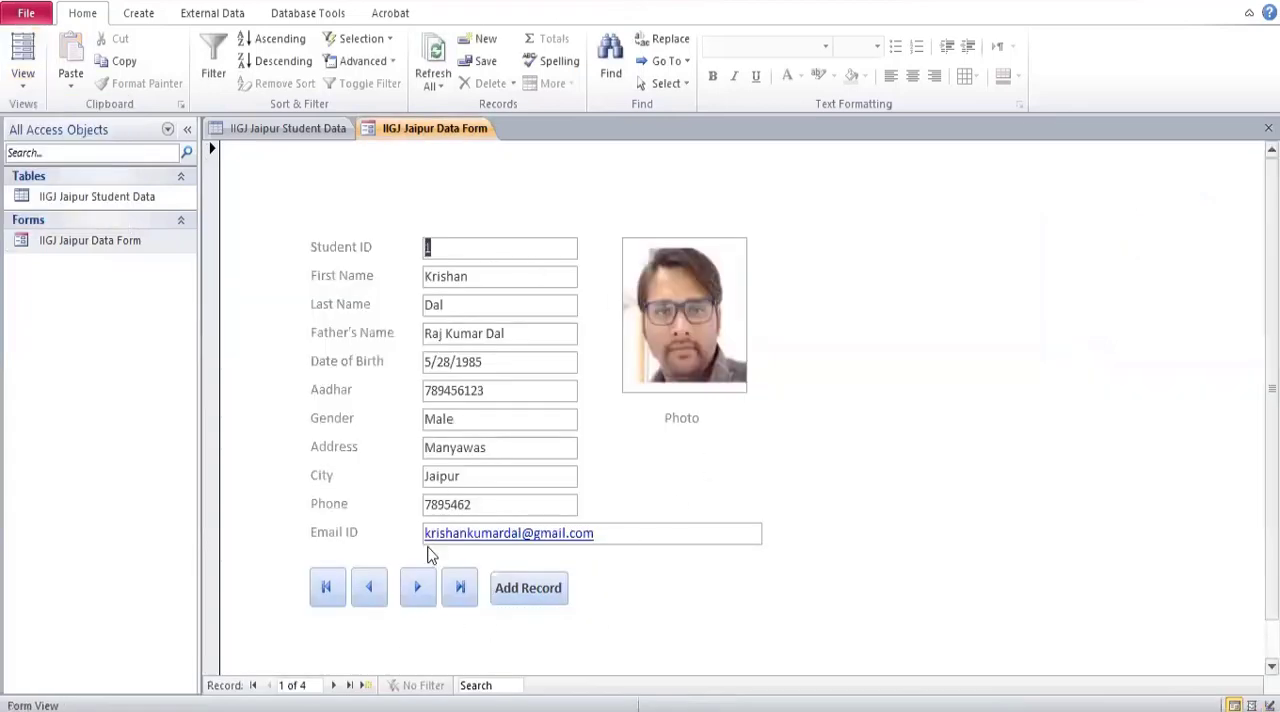
pyautogui.click(419, 588)
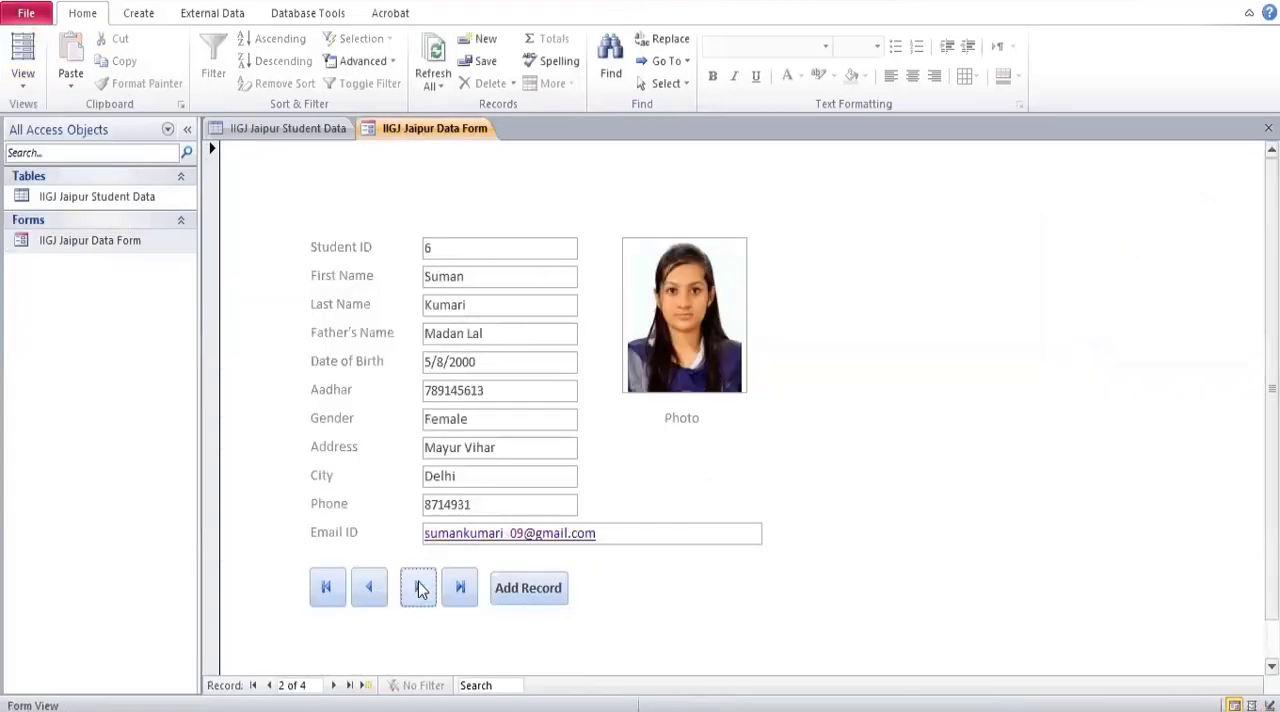
pyautogui.click(419, 588)
pyautogui.click(419, 588)
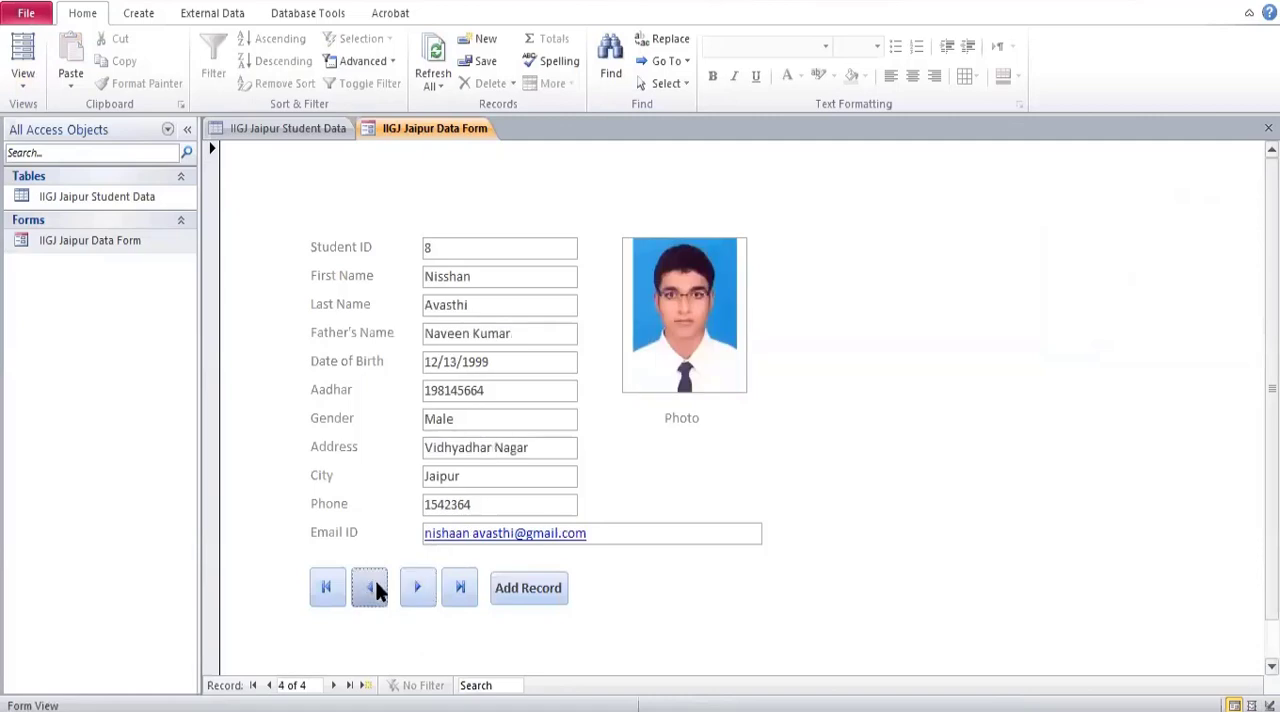
# Page back through the records to the first one, and forward again to the last, with the form's own navigation buttons.
pyautogui.click(374, 589)
pyautogui.click(374, 589)
pyautogui.click(375, 590)
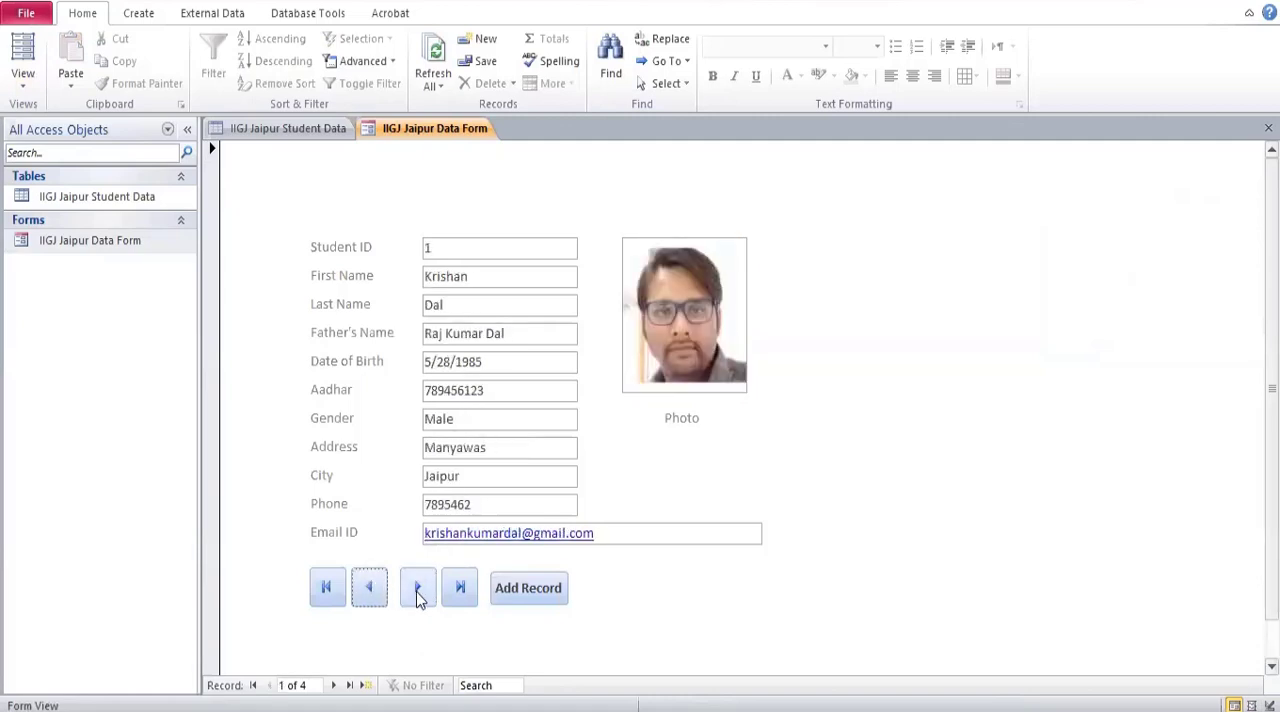
pyautogui.click(419, 590)
pyautogui.click(419, 590)
pyautogui.click(419, 590)
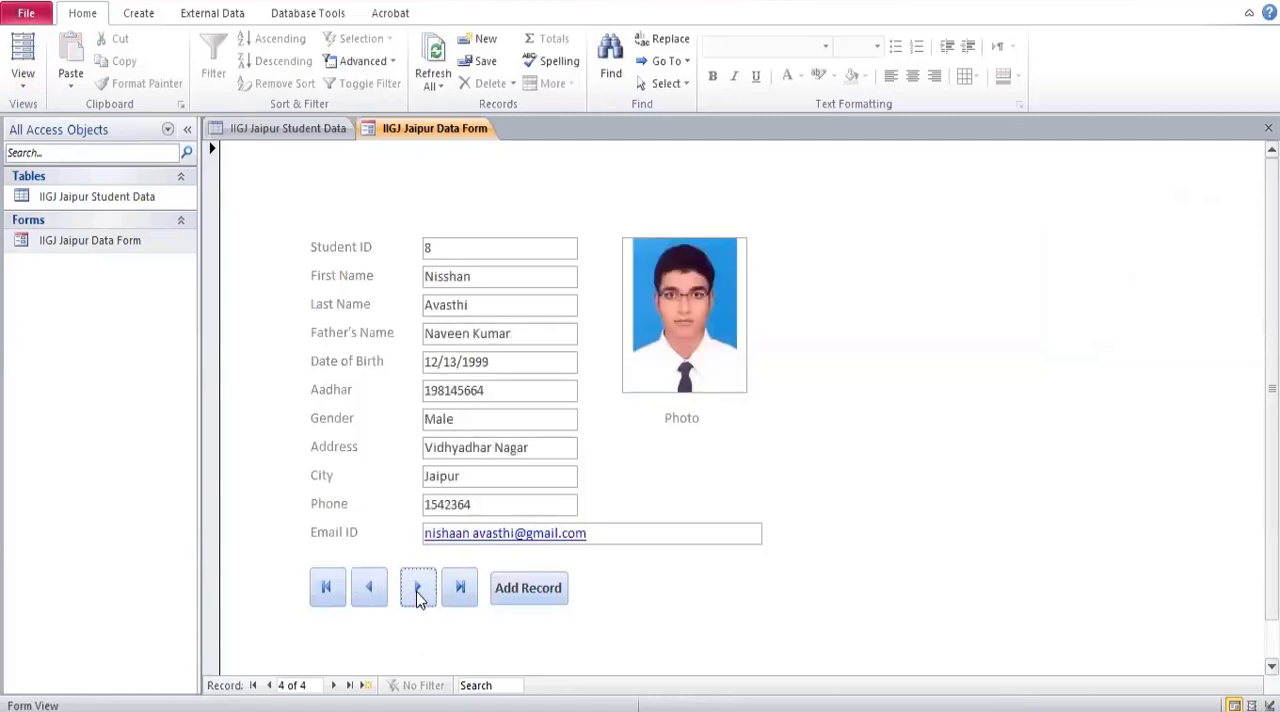
# Add a new student record through the form, filling in the student's first name, last name and father's name.
pyautogui.click(515, 605)
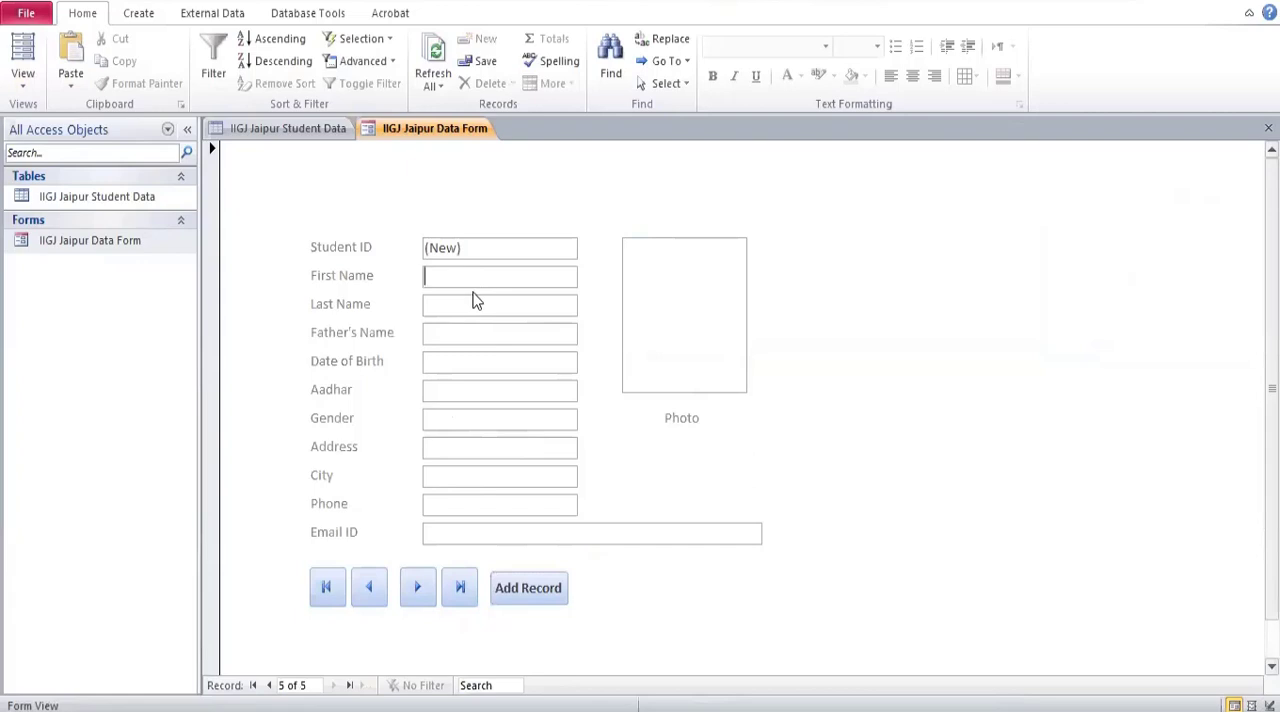
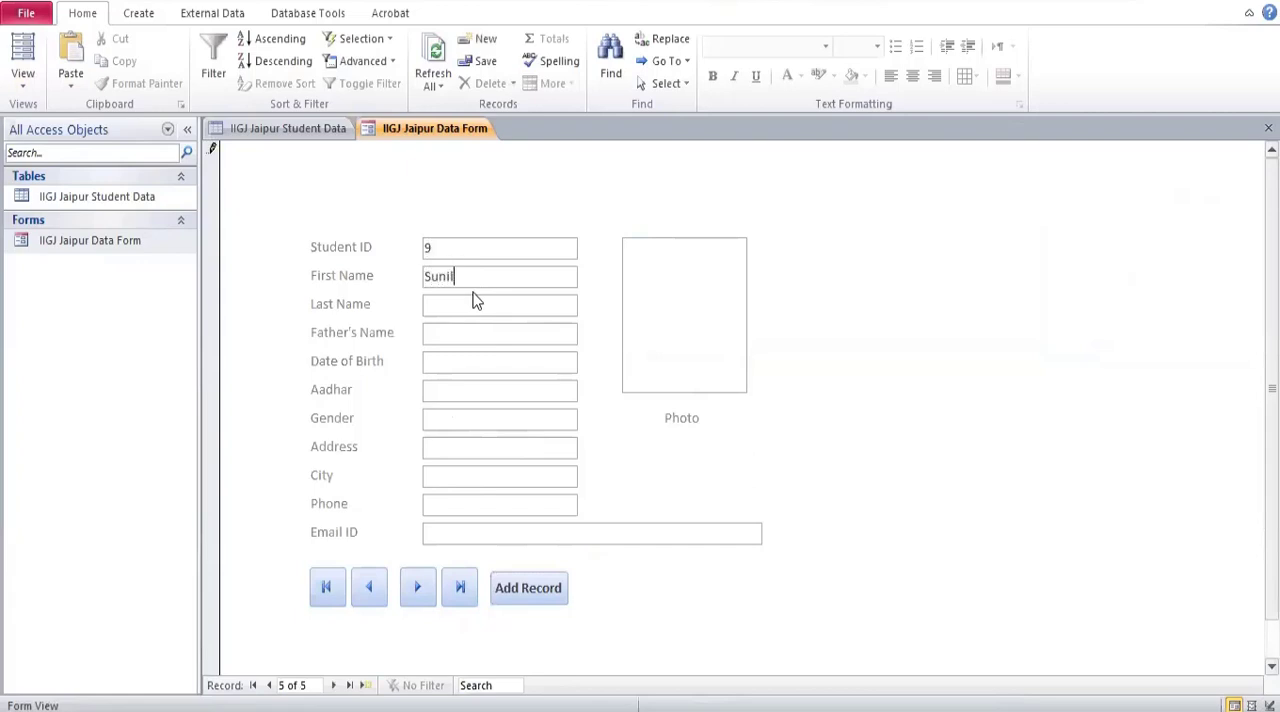
pyautogui.click(476, 302)
pyautogui.click(474, 335)
pyautogui.click(501, 361)
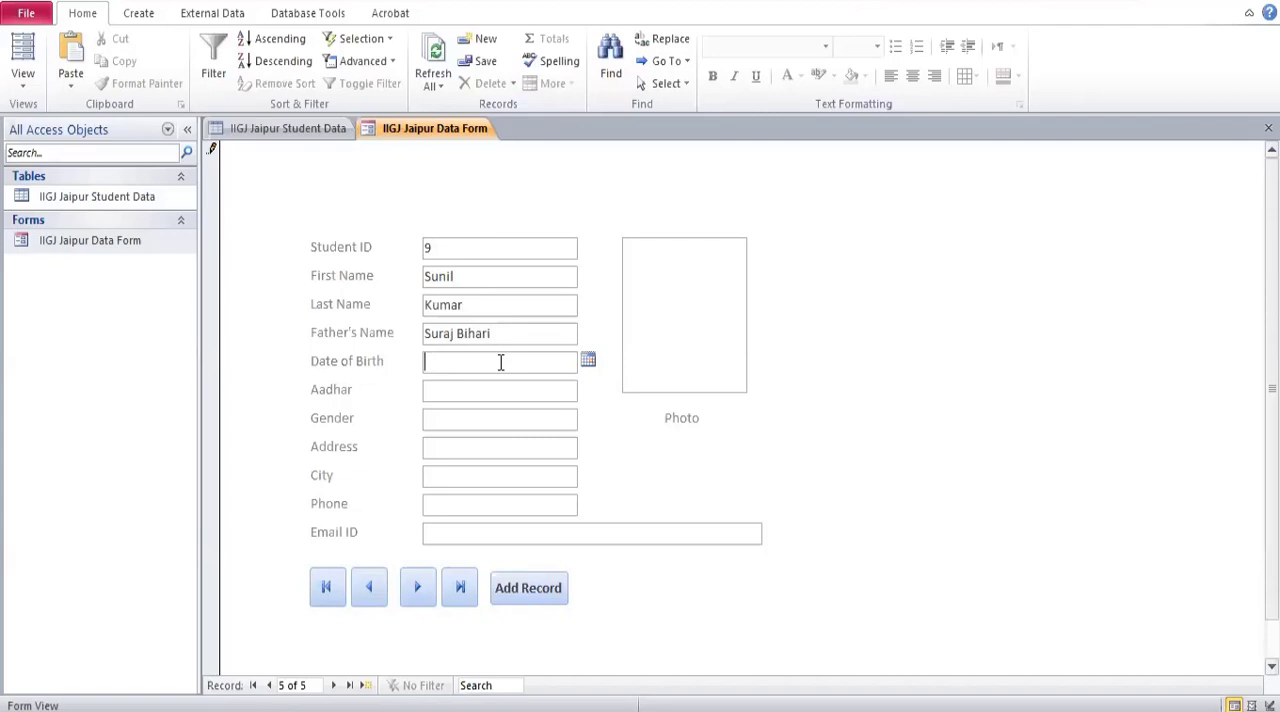
pyautogui.write('Vivek Vihar')
pyautogui.click(531, 399)
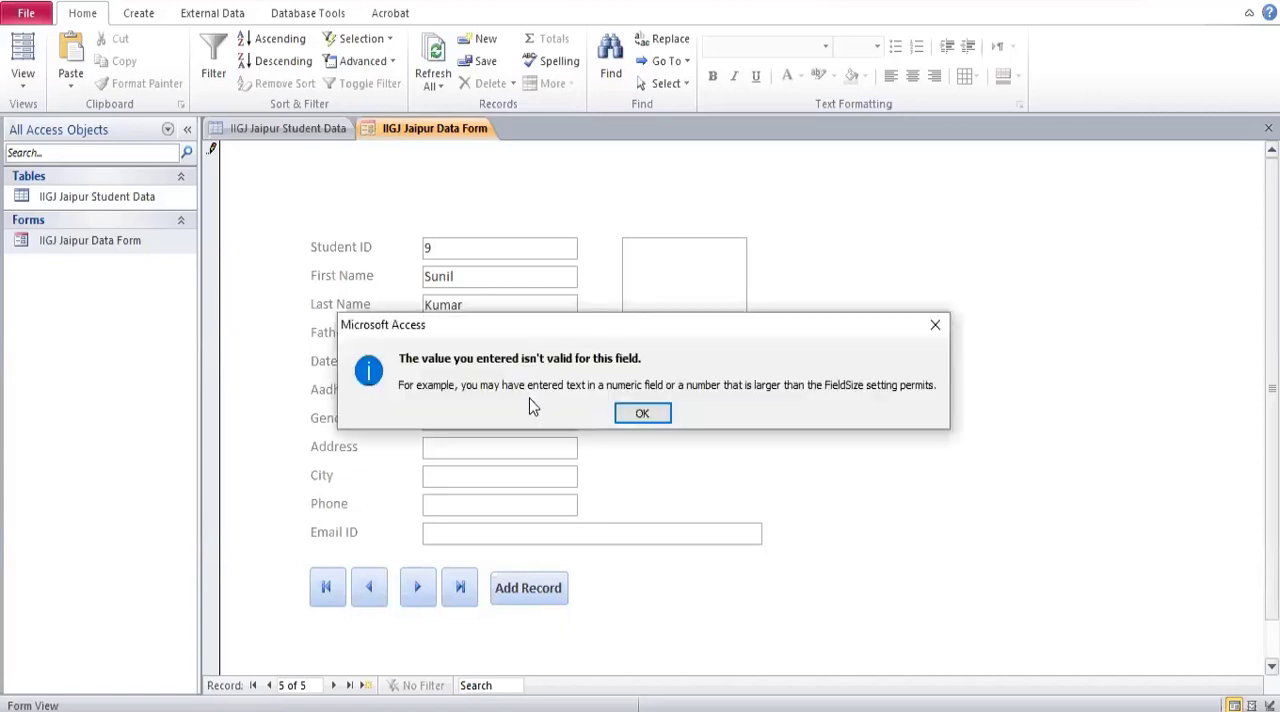
pyautogui.click(640, 414)
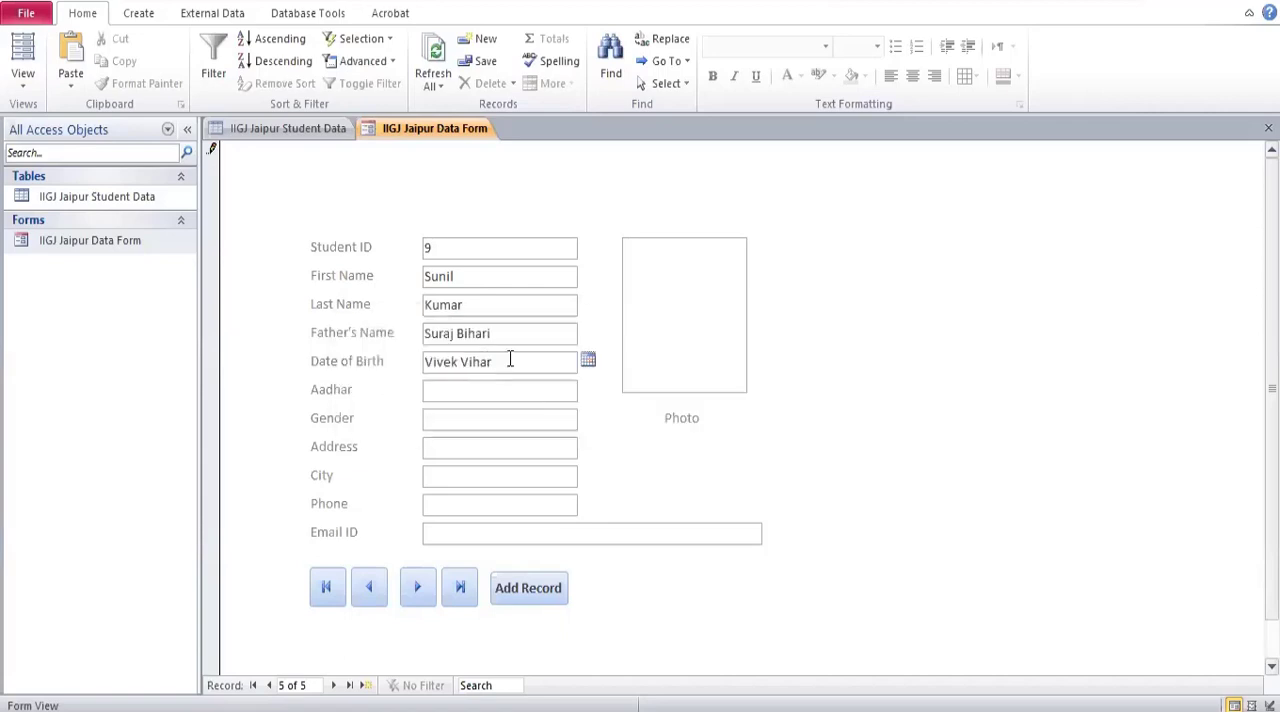
pyautogui.press('BackSpace')
pyautogui.press('BackSpace')
pyautogui.press('BackSpace')
pyautogui.press('BackSpace')
pyautogui.press('BackSpace')
pyautogui.press('BackSpace')
pyautogui.press('BackSpace')
pyautogui.press('BackSpace')
pyautogui.press('BackSpace')
pyautogui.press('BackSpace')
pyautogui.press('BackSpace')
pyautogui.click(588, 361)
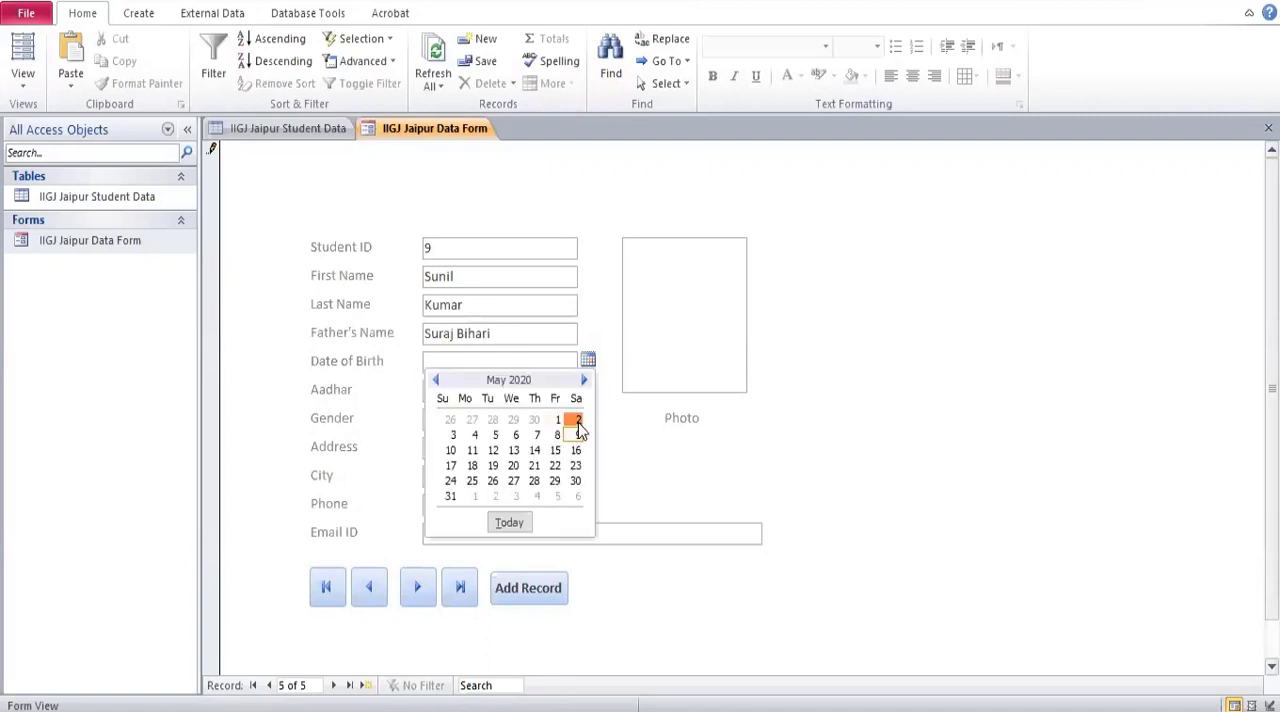
pyautogui.click(578, 423)
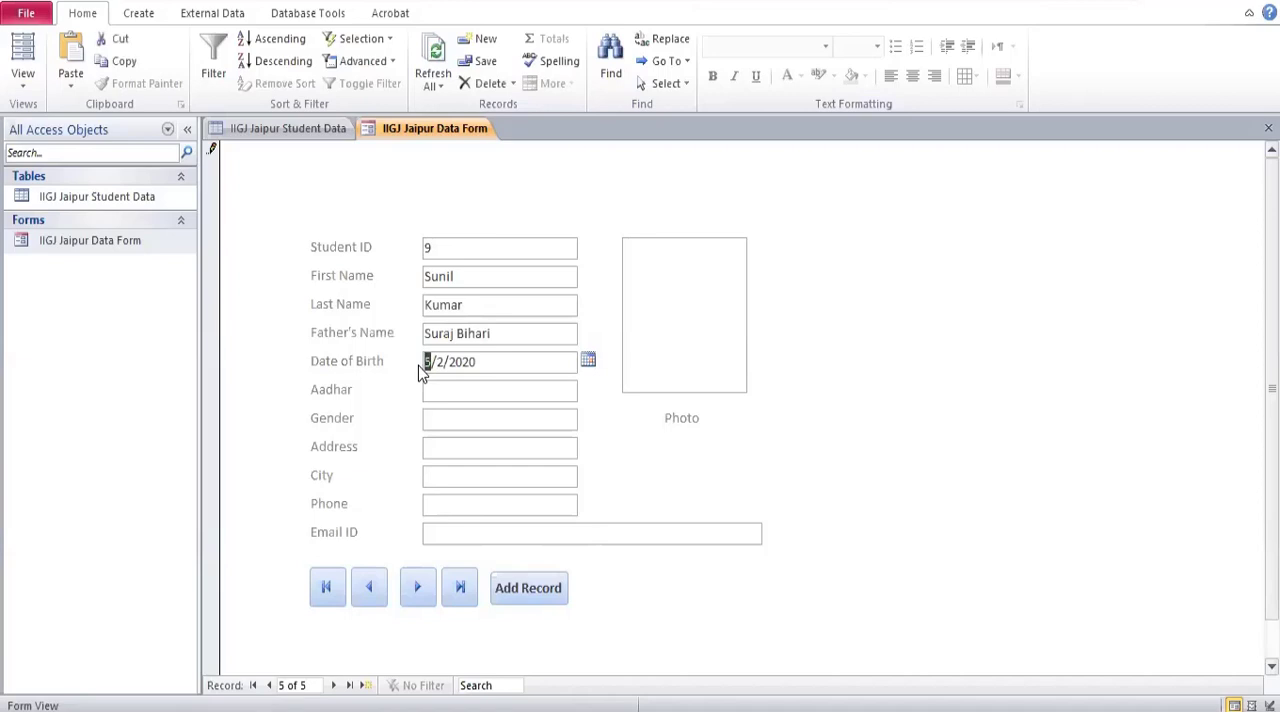
pyautogui.press('End')
pyautogui.moveTo(424, 362); pyautogui.dragTo(429, 362)
# Choose the new student's date of birth from the calendar of the Date of Birth field.
pyautogui.click(588, 362)
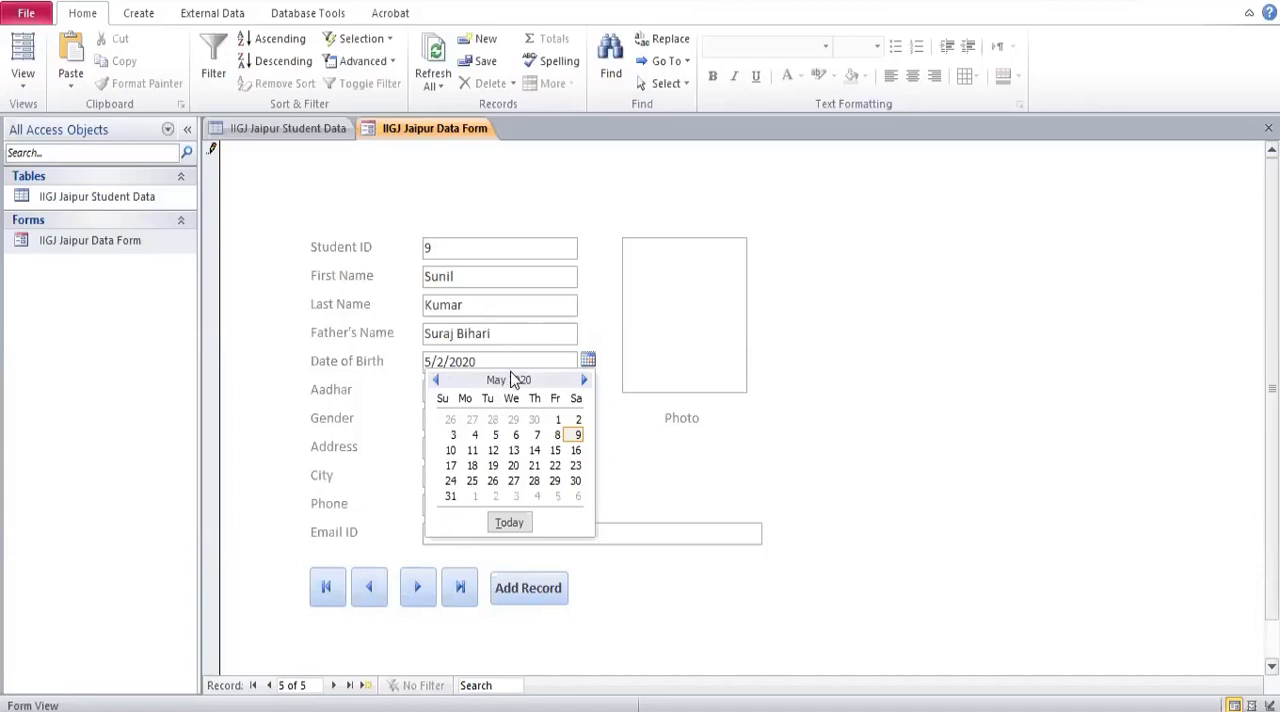
pyautogui.click(435, 381)
pyautogui.click(435, 381)
pyautogui.click(435, 381)
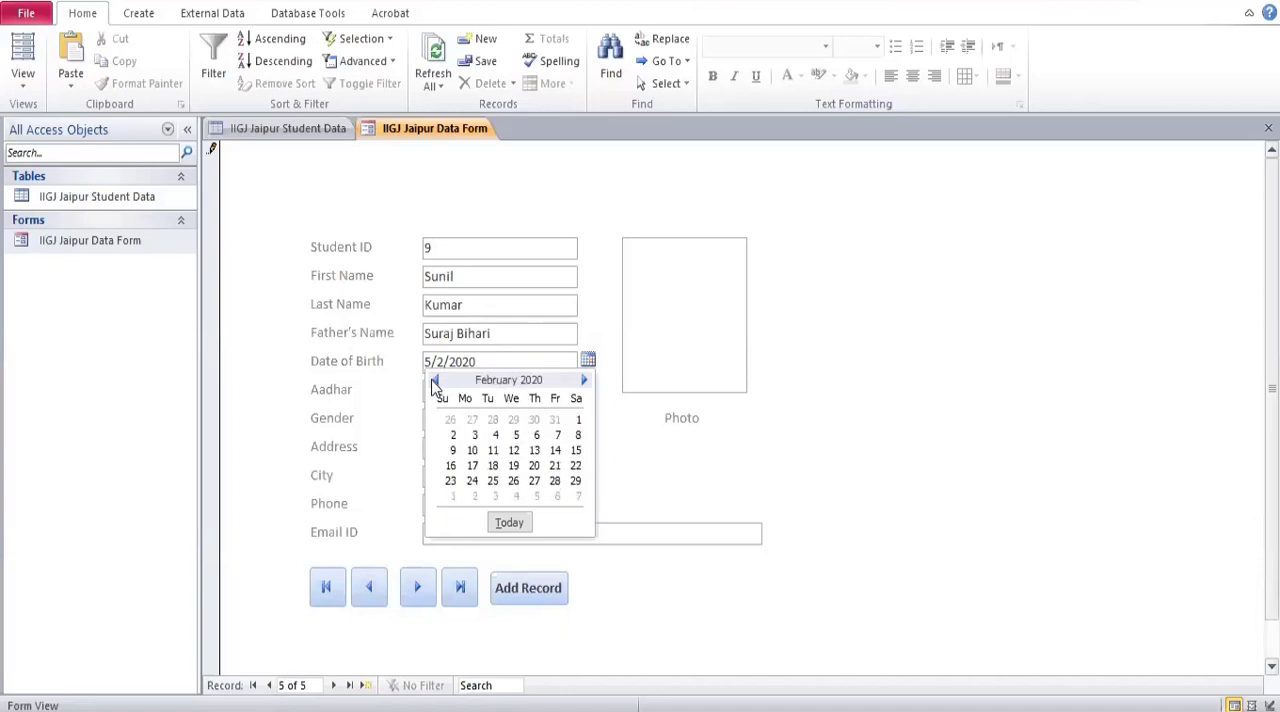
pyautogui.click(435, 381)
pyautogui.click(435, 381)
pyautogui.click(435, 381)
pyautogui.click(435, 381)
pyautogui.doubleClick(435, 381)
pyautogui.click(435, 381)
pyautogui.doubleClick(435, 381)
pyautogui.doubleClick(435, 381)
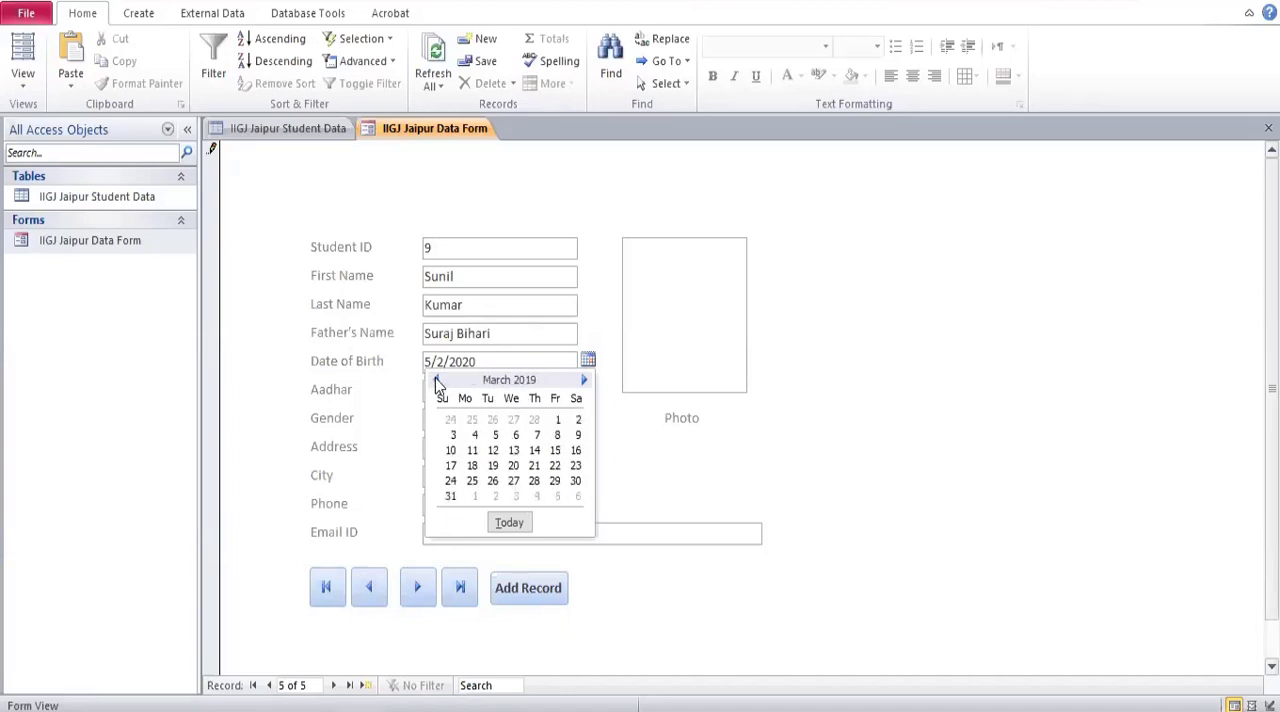
pyautogui.click(436, 381)
pyautogui.doubleClick(436, 381)
pyautogui.click(436, 381)
pyautogui.click(436, 381)
pyautogui.click(436, 381)
pyautogui.click(436, 381)
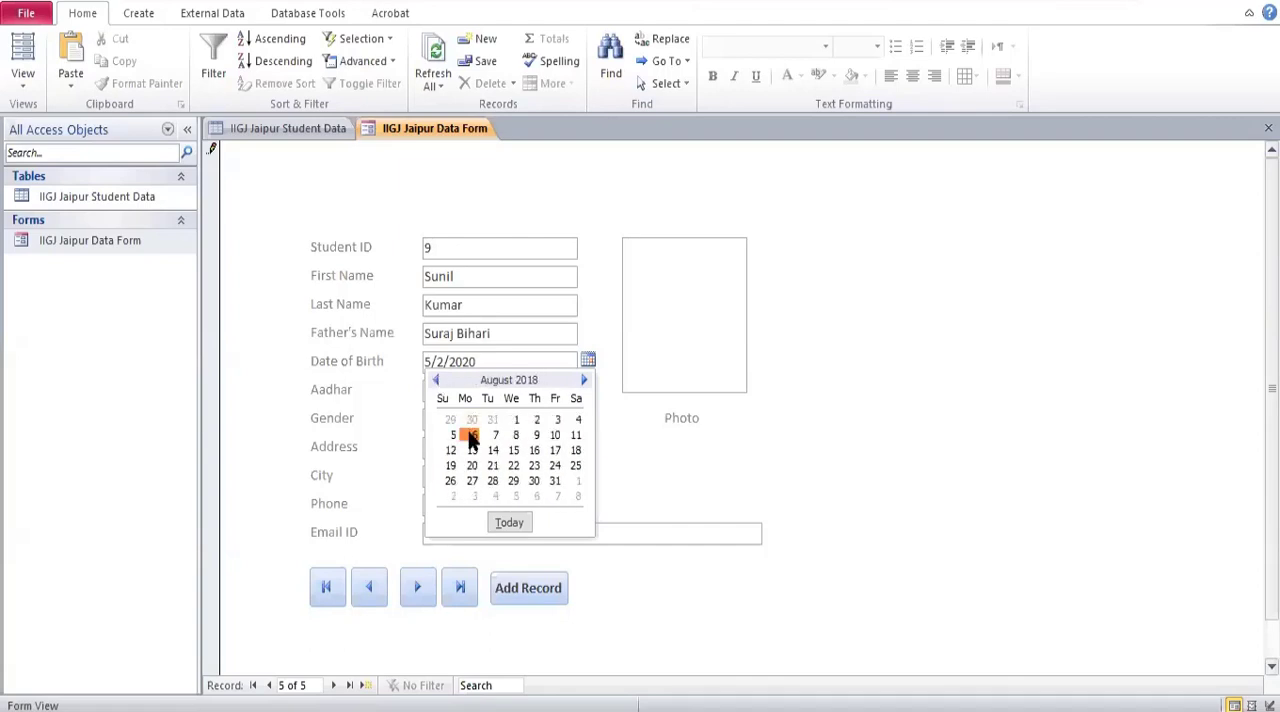
pyautogui.click(472, 437)
# Fill in the new student's Aadhar number and set the gender to Male.
pyautogui.click(442, 389)
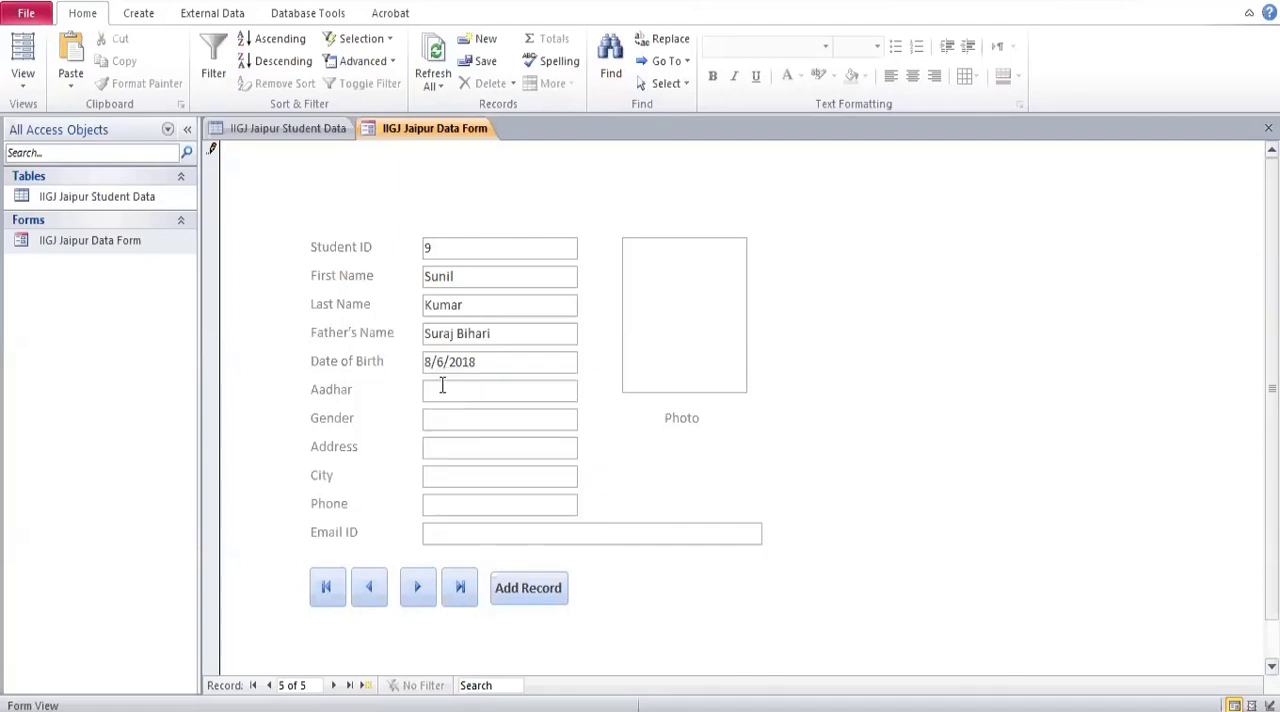
pyautogui.press('Num_Lock')
pyautogui.write('454516166')
pyautogui.click(459, 422)
pyautogui.write('Male')
pyautogui.click(497, 444)
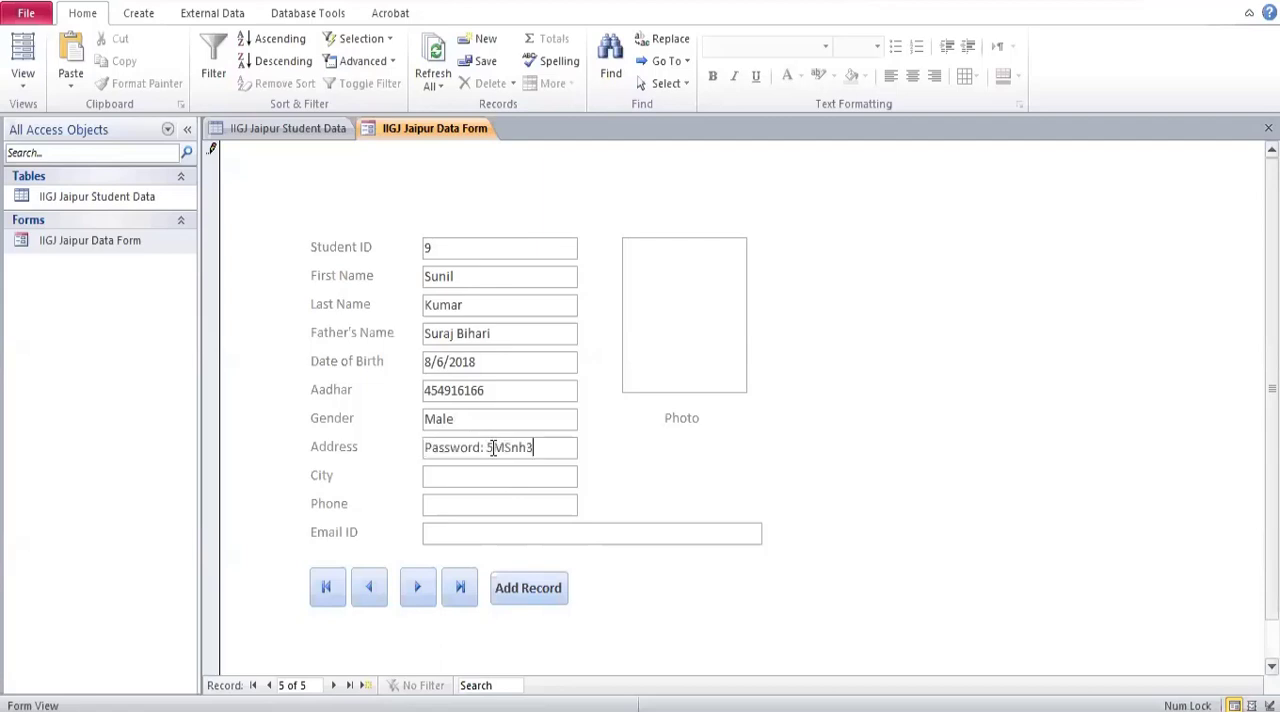
pyautogui.hotkey('ctrl', 'a')
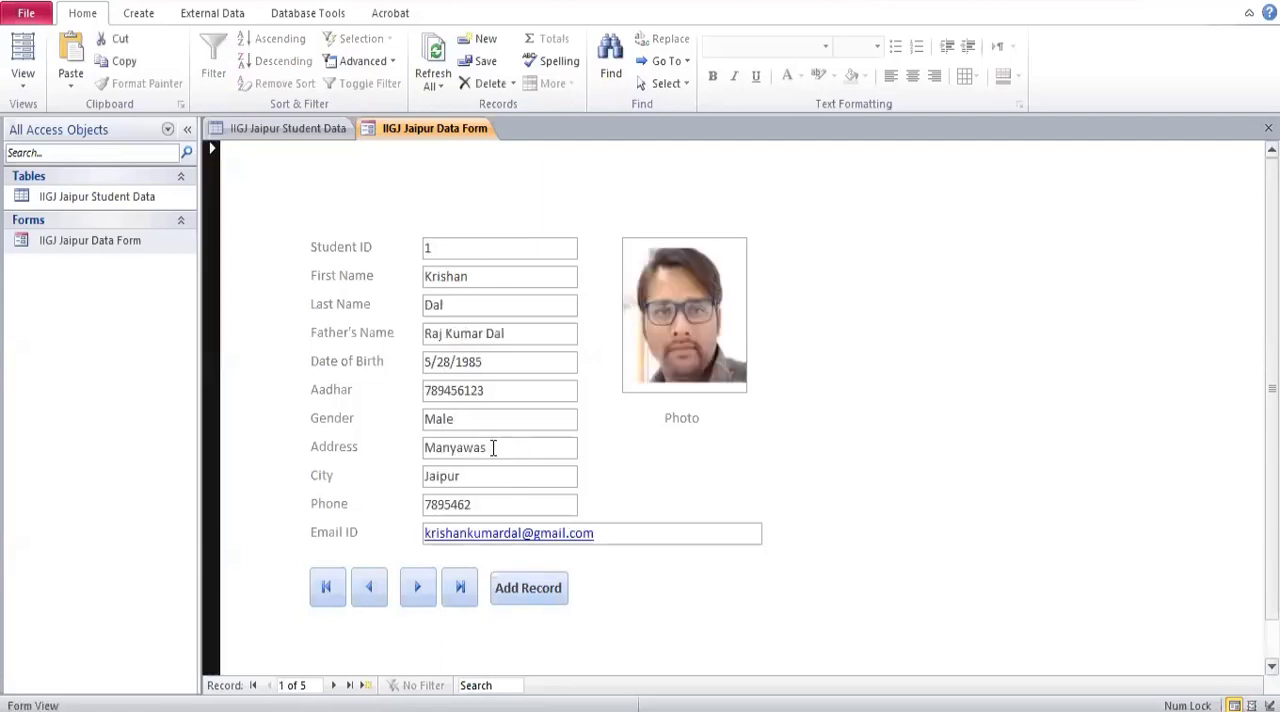
pyautogui.click(459, 587)
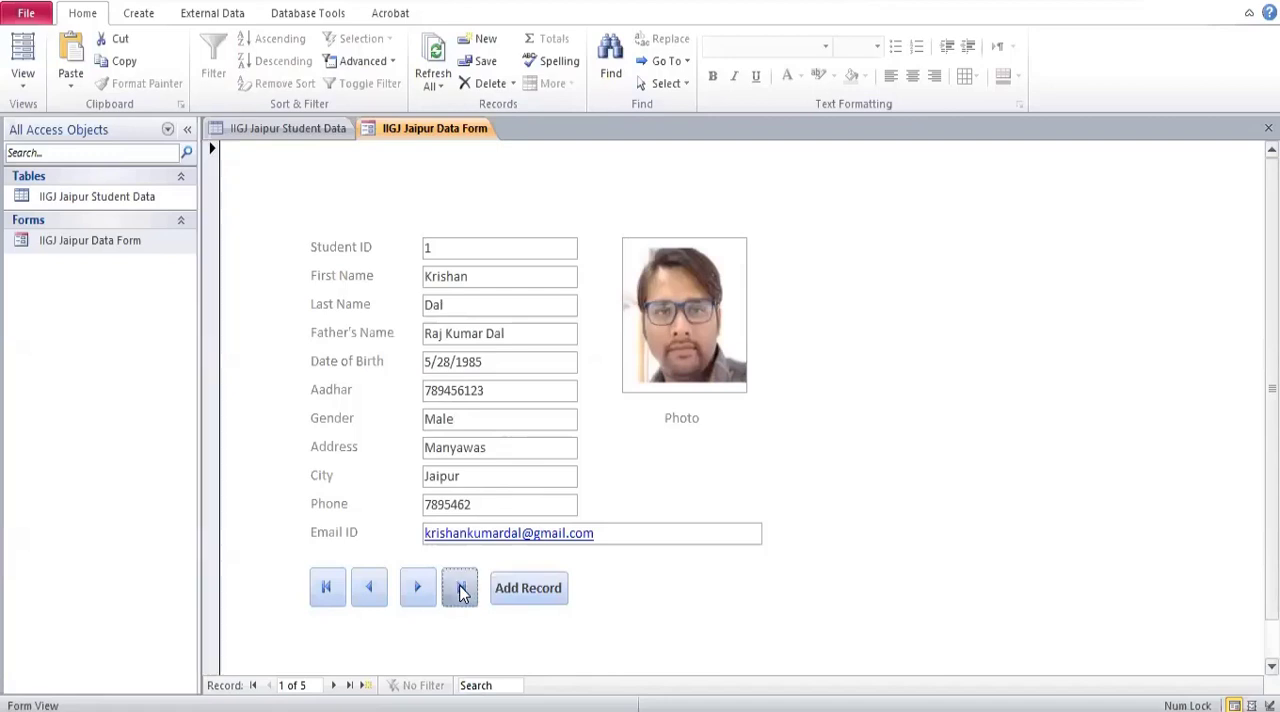
pyautogui.click(492, 420)
# Fill in the new student's address and city.
pyautogui.click(480, 446)
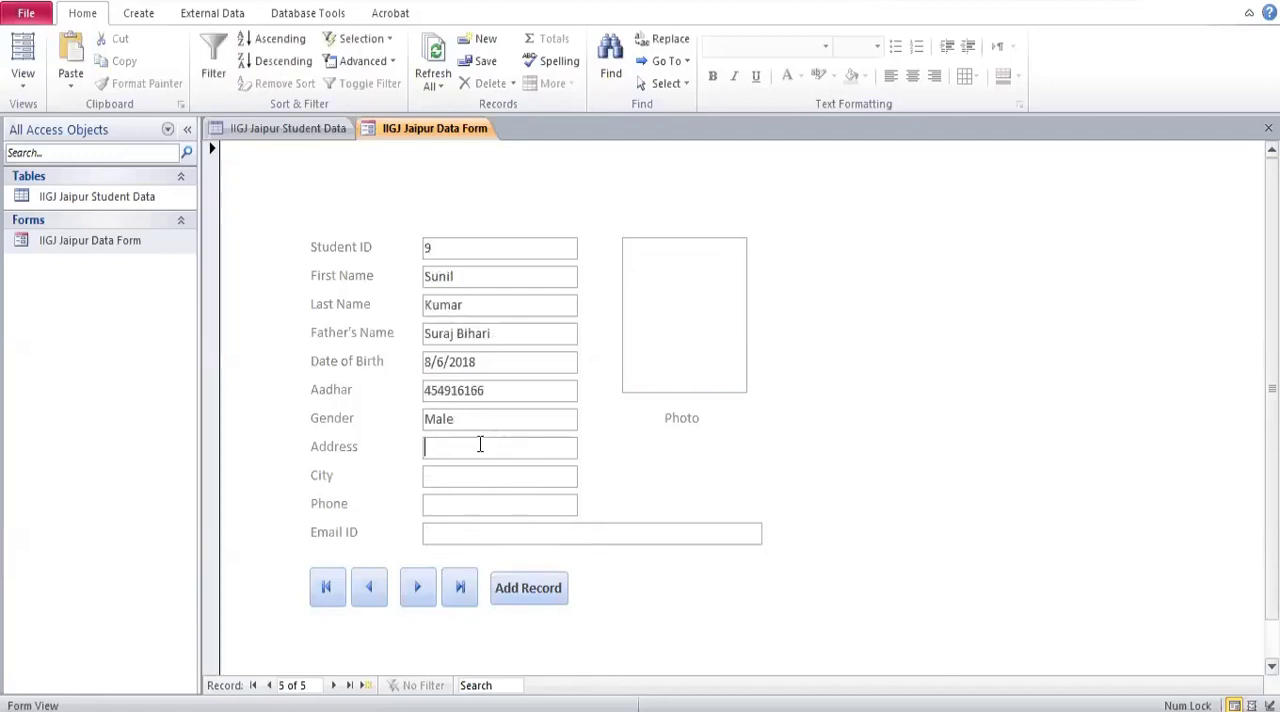
pyautogui.write('Vivek Vihar')
pyautogui.click(486, 471)
pyautogui.write('Delhi')
# Enter the new student's phone number and e-mail address.
pyautogui.click(441, 503)
pyautogui.write('15421123')
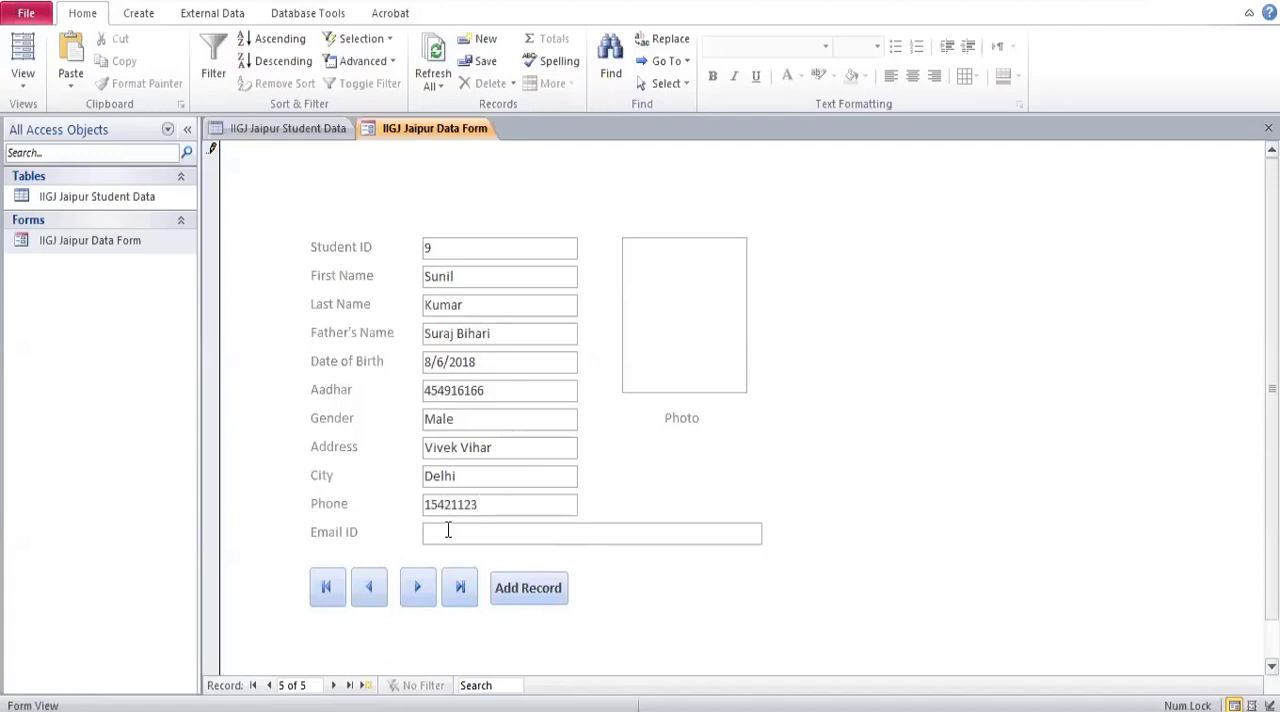
pyautogui.click(446, 533)
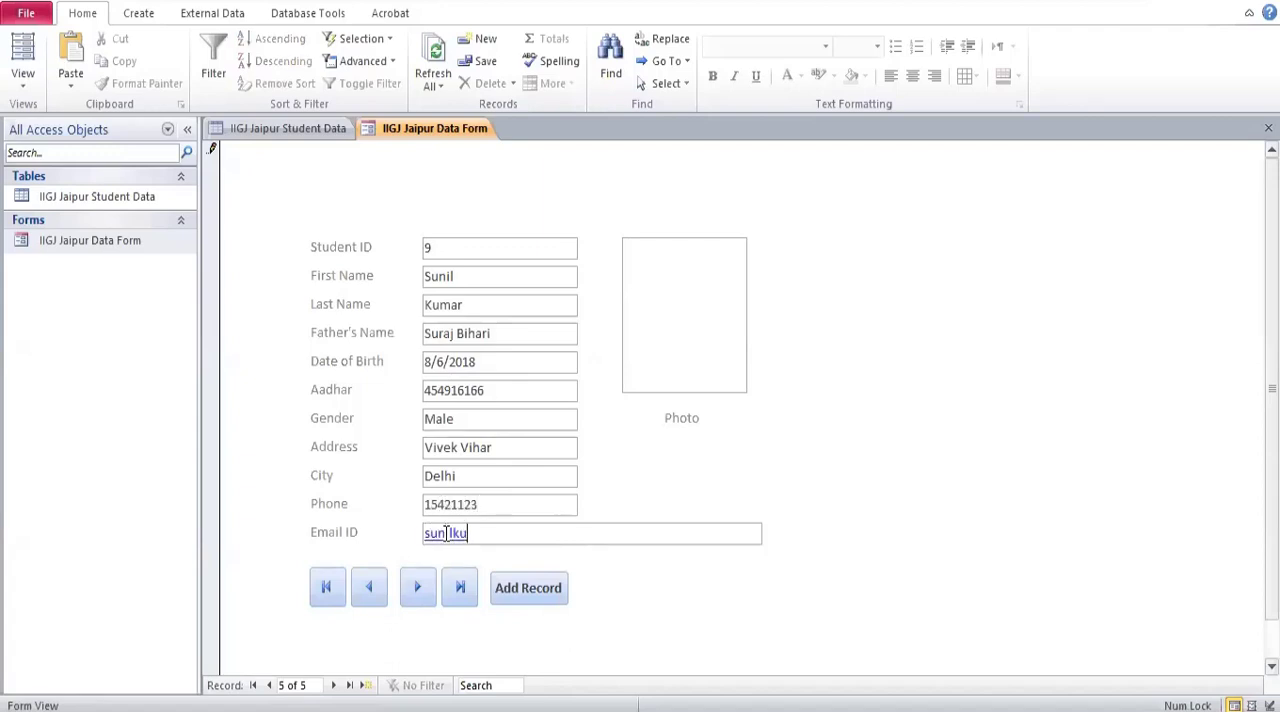
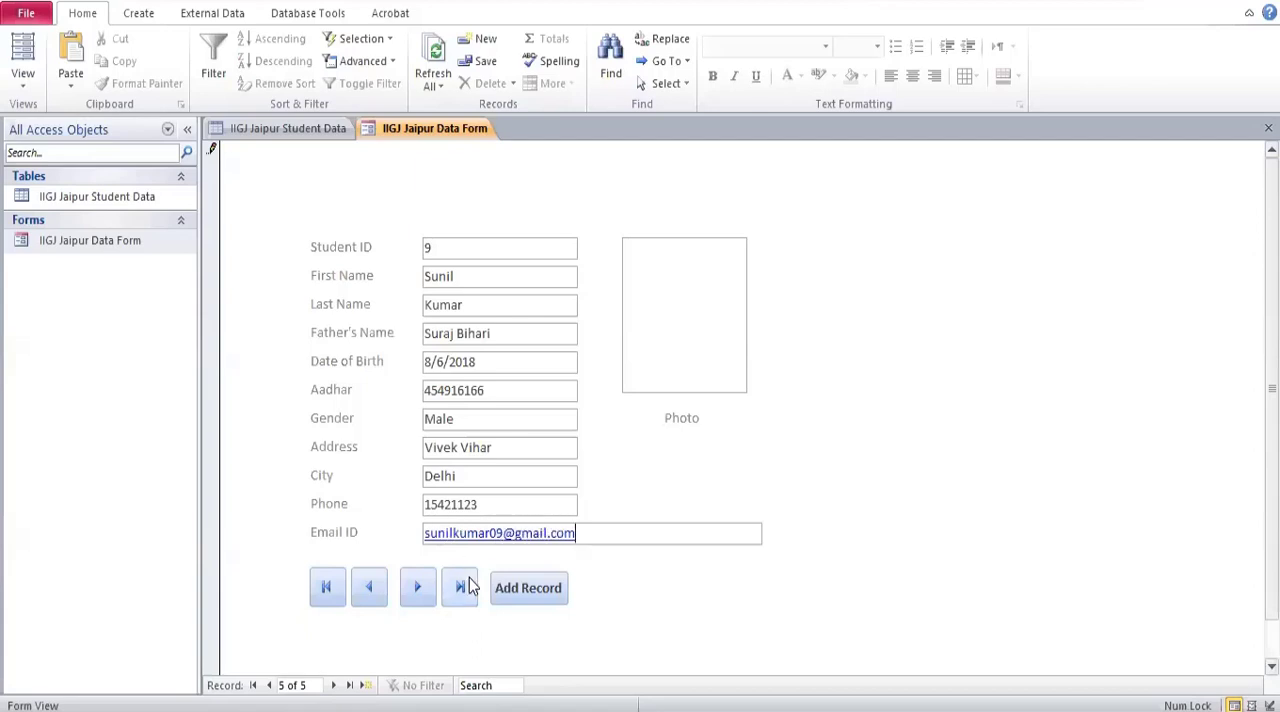
# View the records in the IIGJ Jaipur Student Data table, and return to the IIGJ Jaipur Data Form.
pyautogui.doubleClick(112, 200)
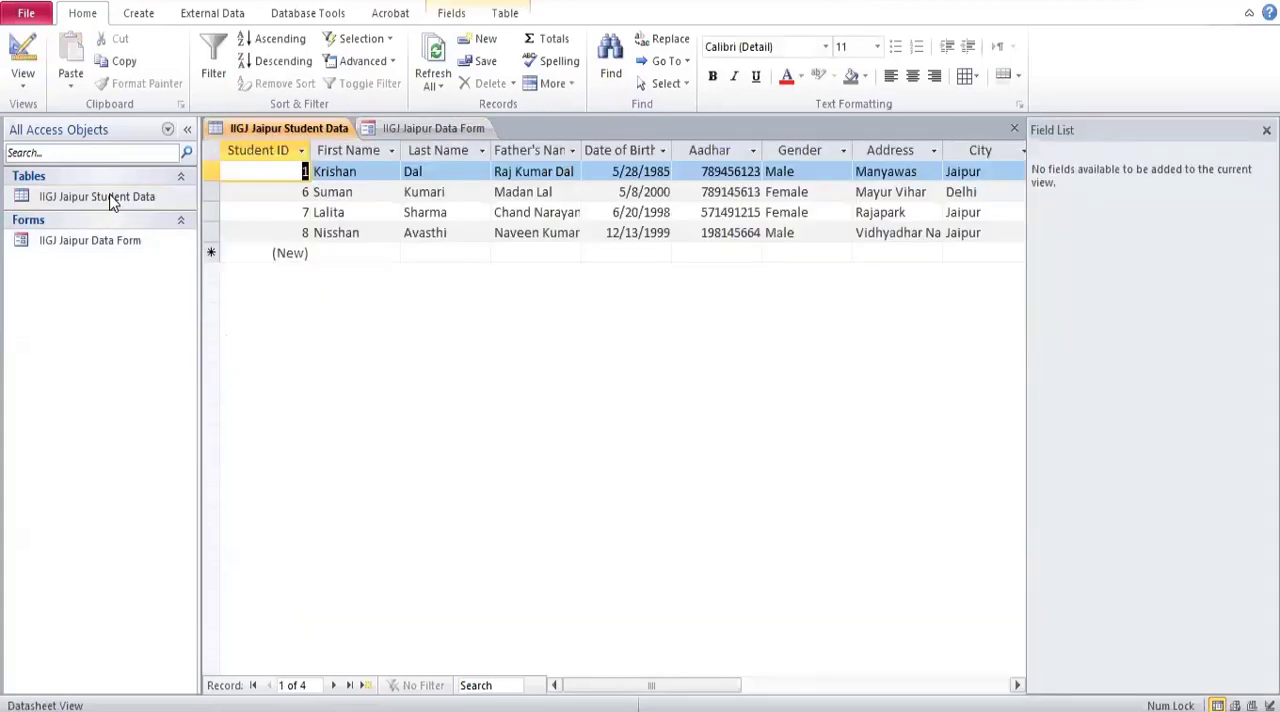
pyautogui.rightClick(349, 345)
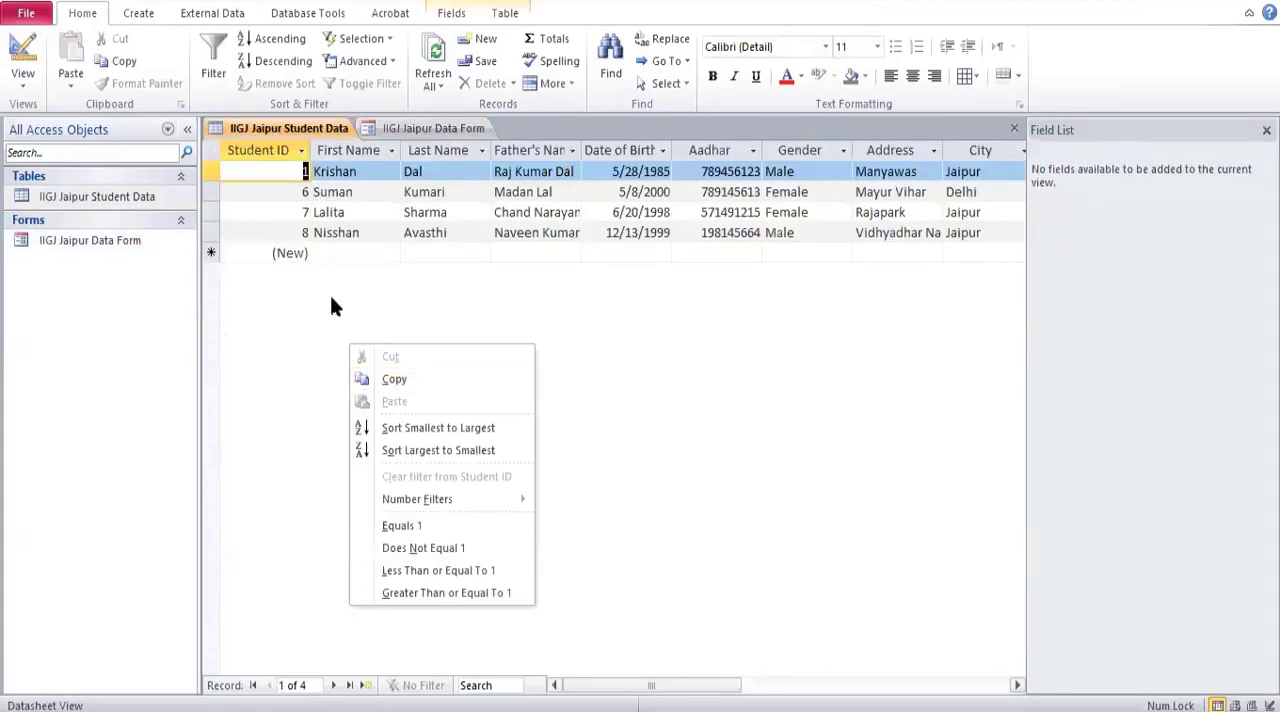
pyautogui.click(330, 295)
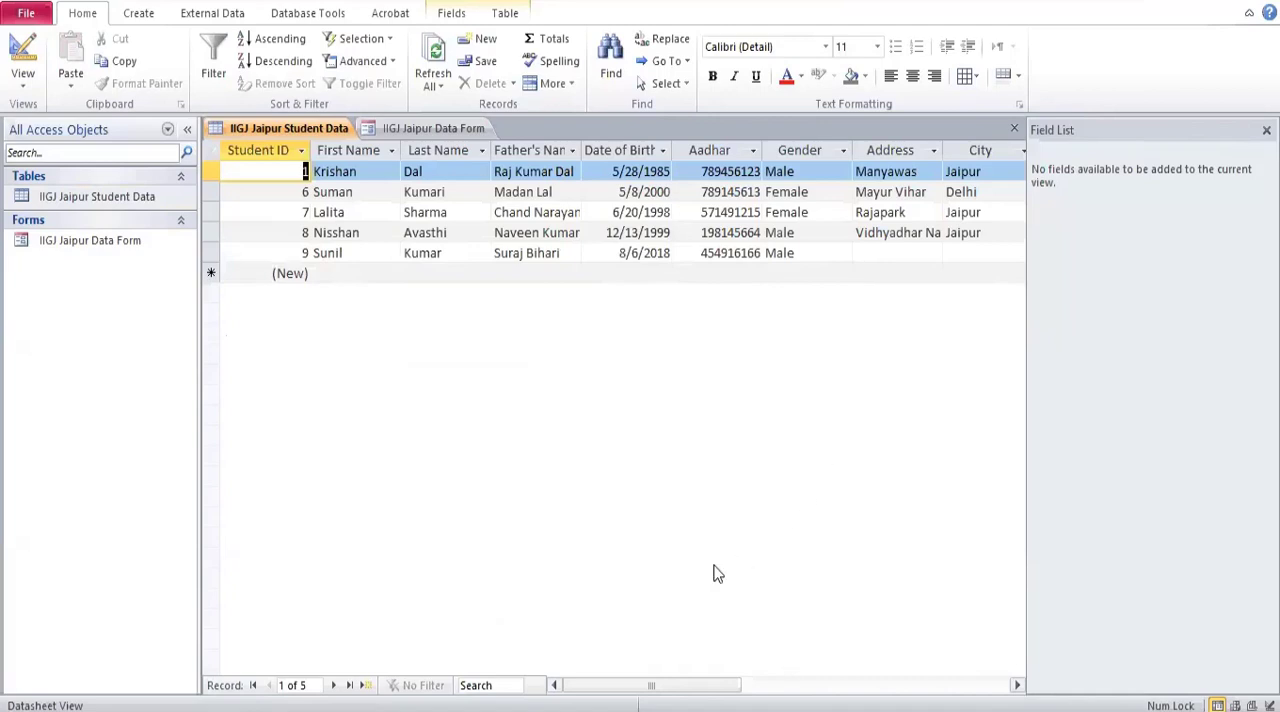
pyautogui.click(95, 241)
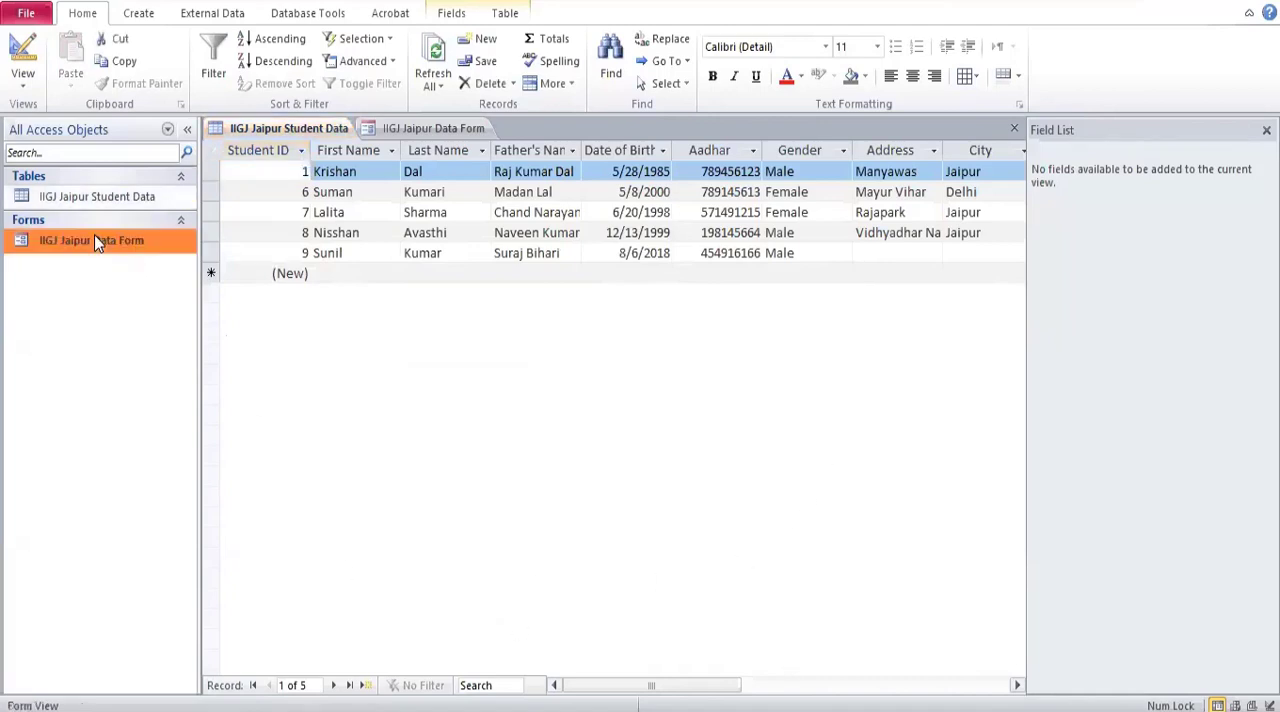
pyautogui.doubleClick(95, 241)
pyautogui.click(521, 470)
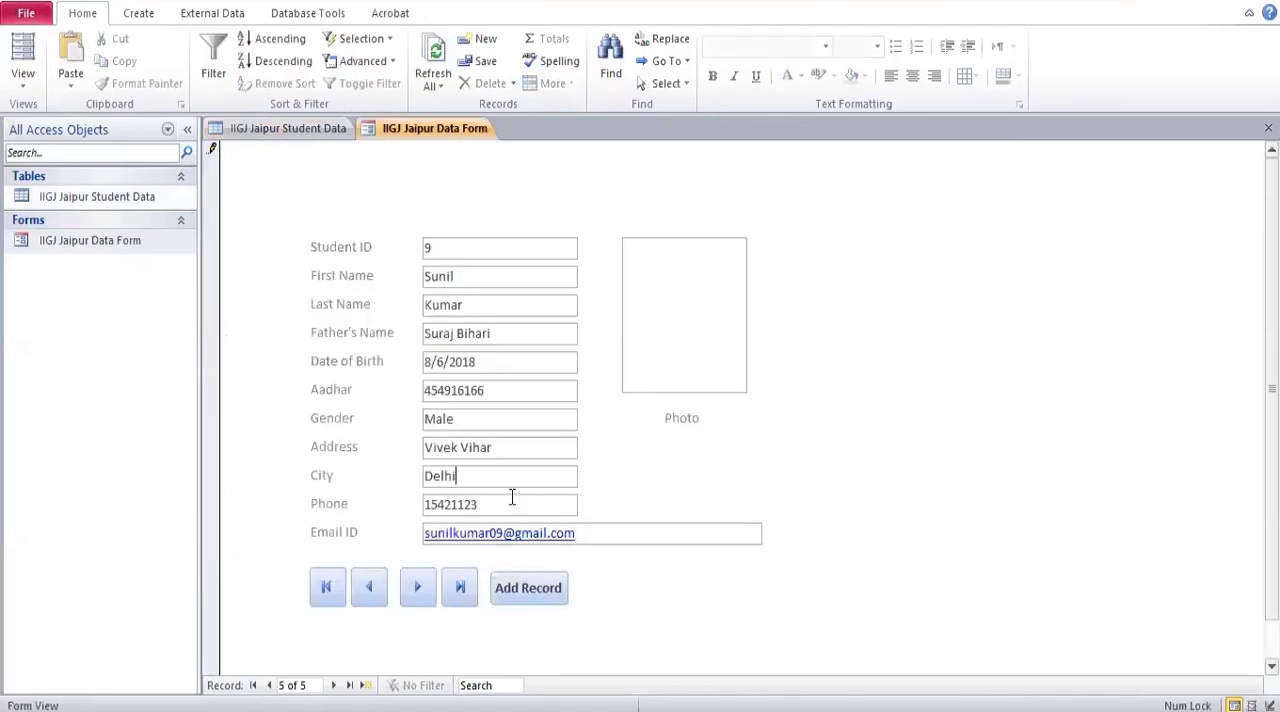
# Jump to the first record and back to the last one, and attach images.jpg from the Photos folder as its photo.
pyautogui.click(328, 591)
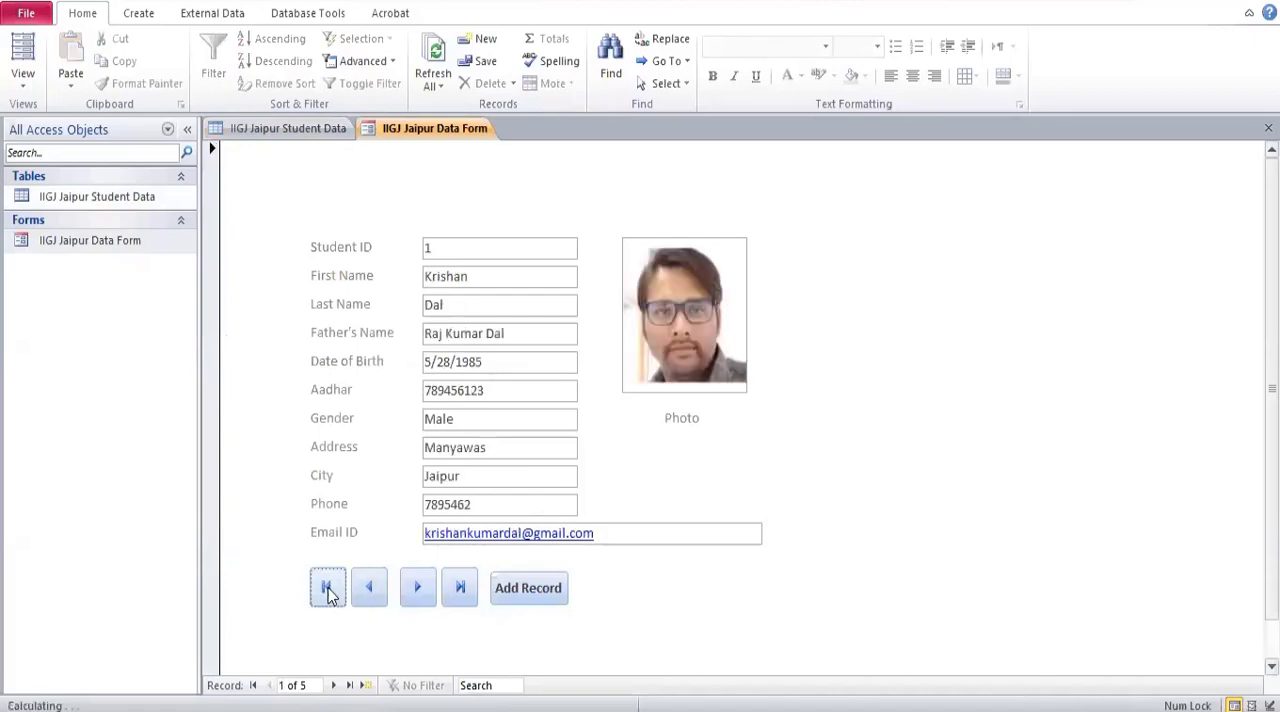
pyautogui.click(458, 589)
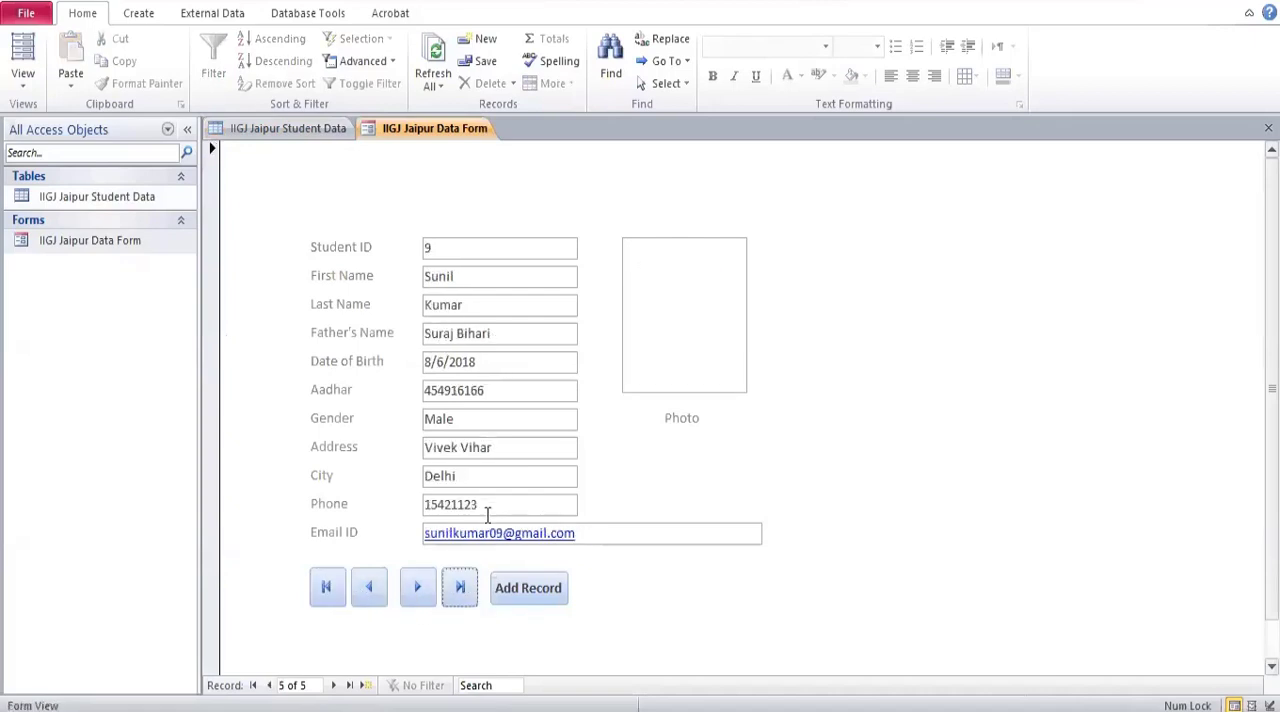
pyautogui.doubleClick(686, 325)
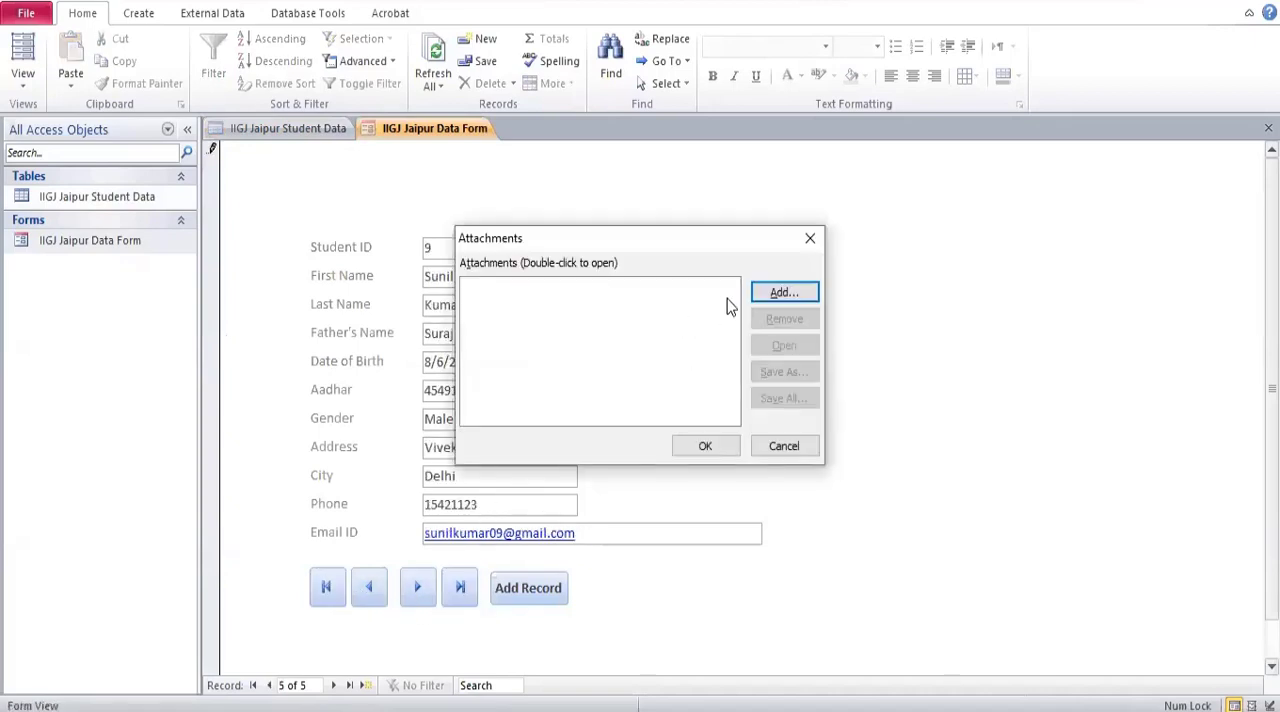
pyautogui.click(778, 290)
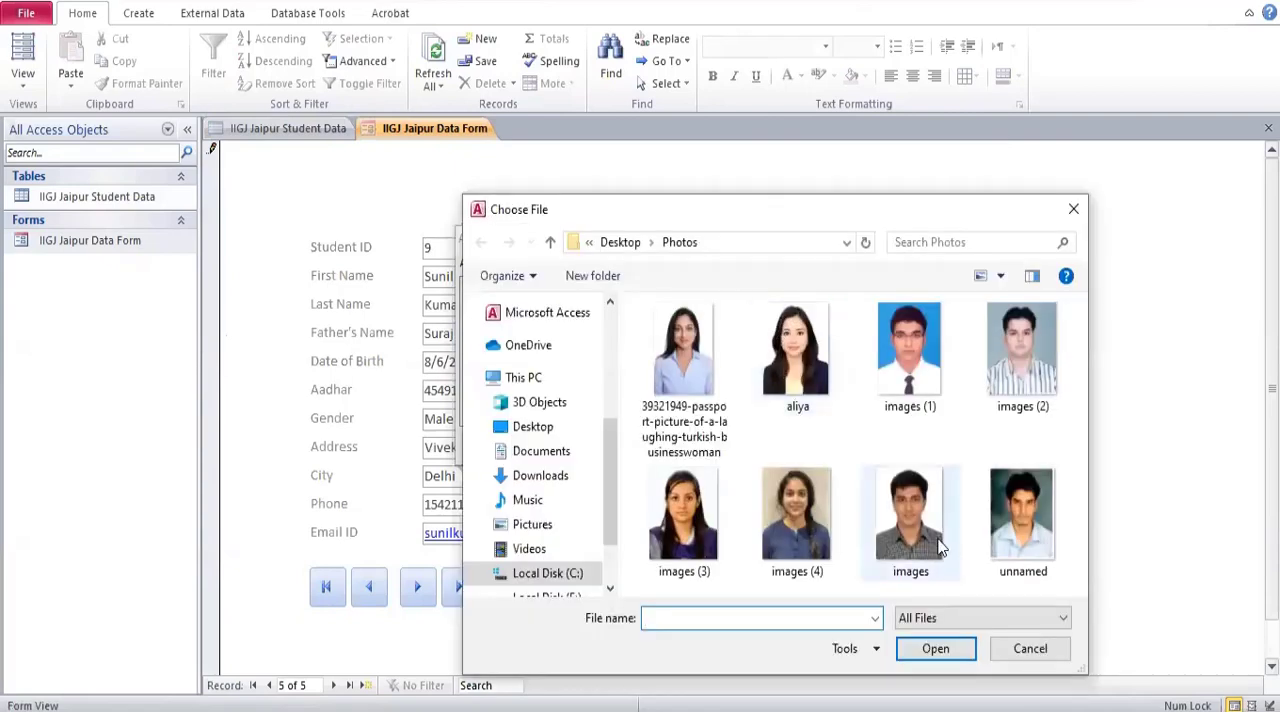
pyautogui.doubleClick(929, 530)
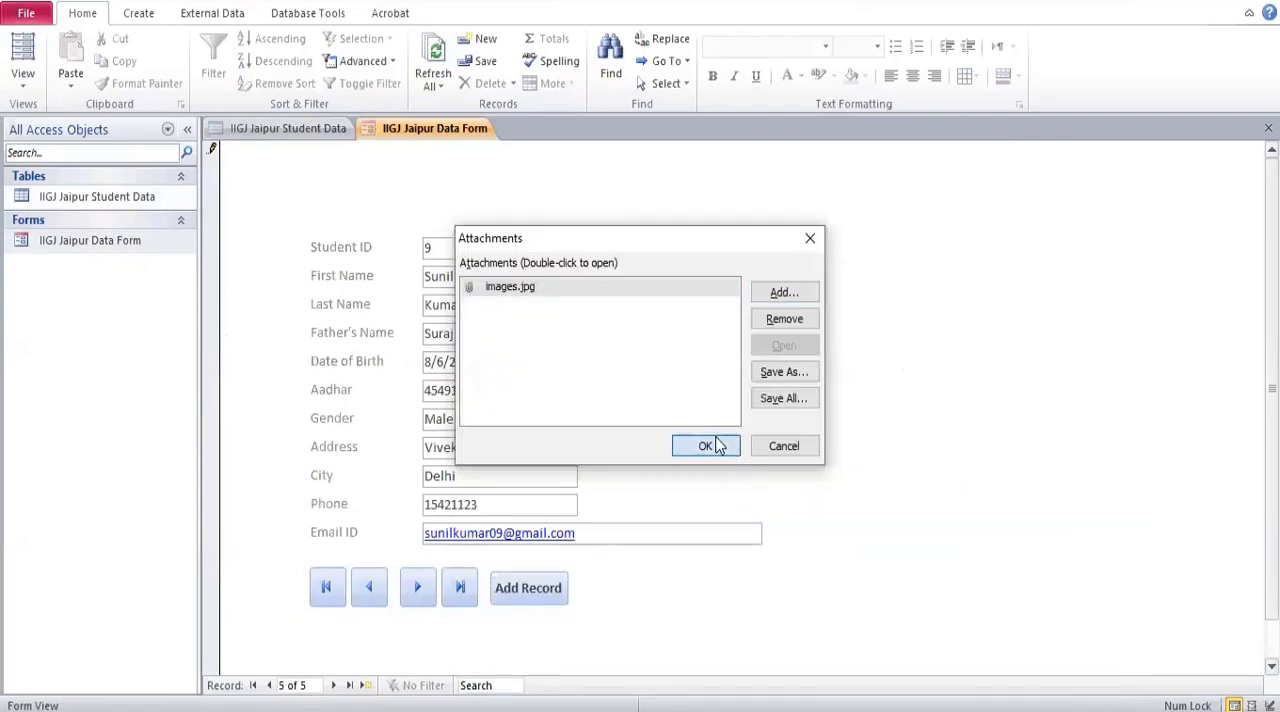
pyautogui.click(706, 446)
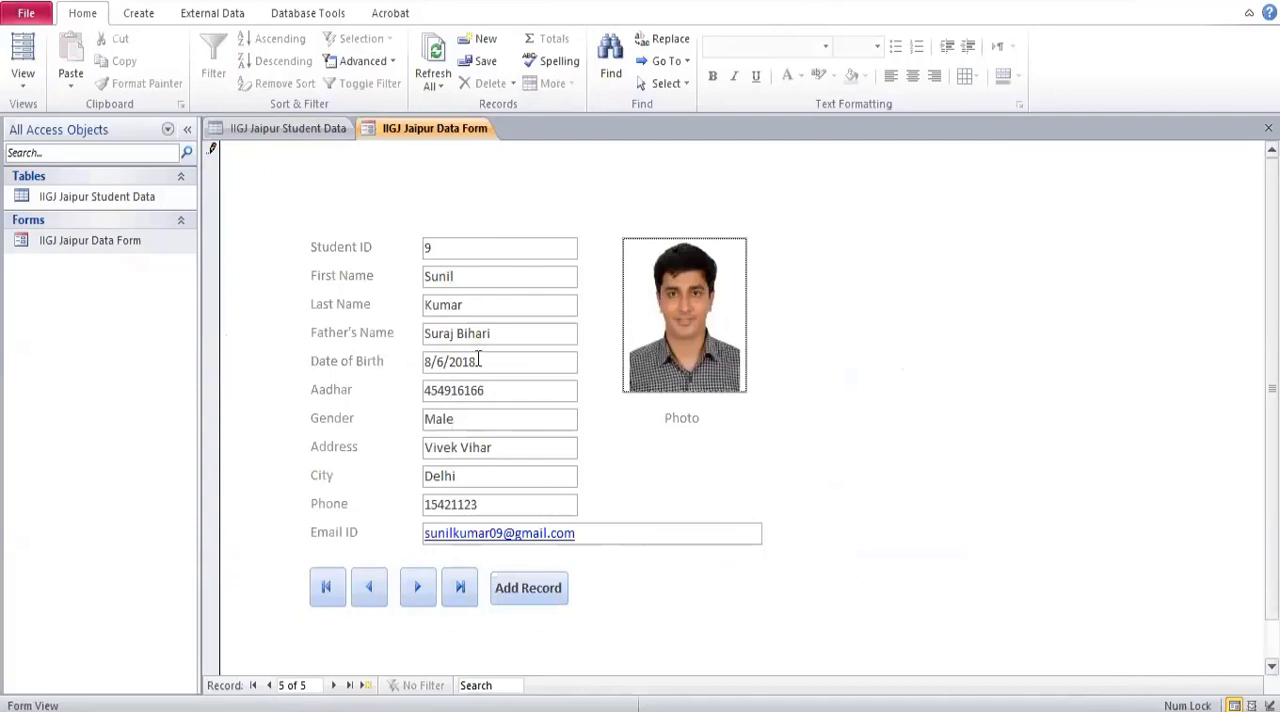
# Start a new student record, enter dfas as a trial first name, and clear the entry.
pyautogui.click(516, 600)
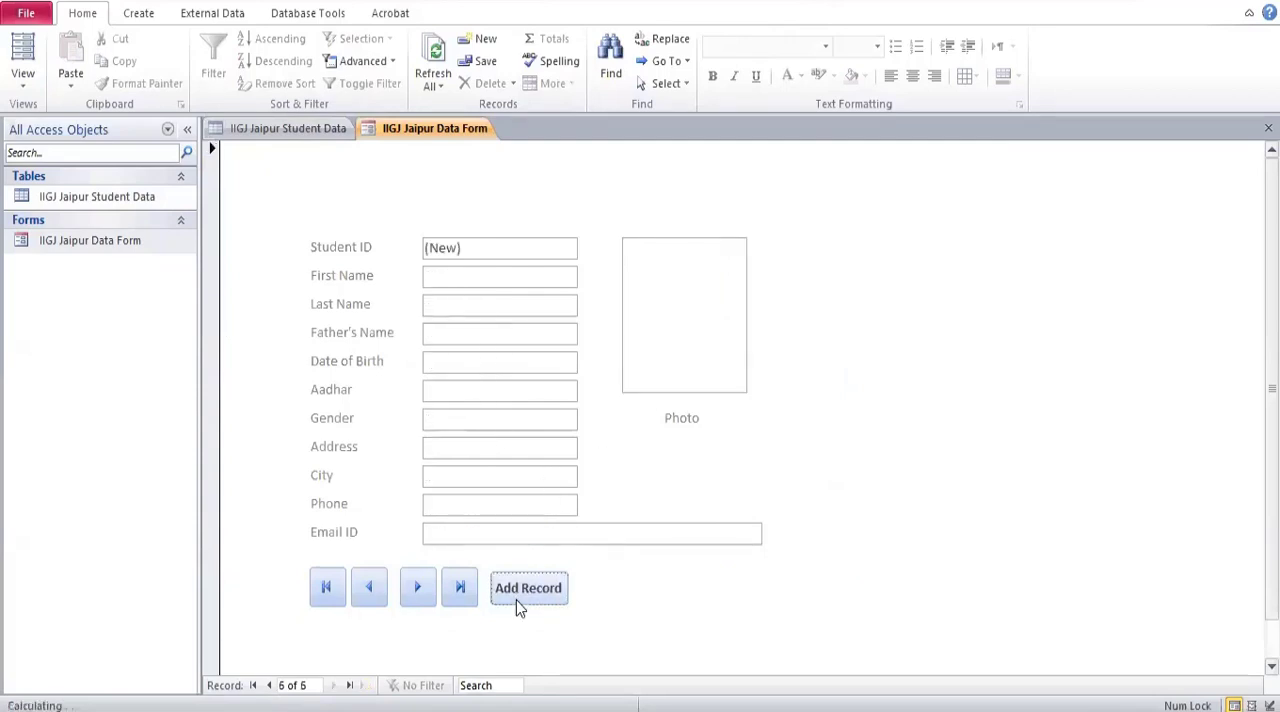
pyautogui.click(463, 284)
pyautogui.write('dfas')
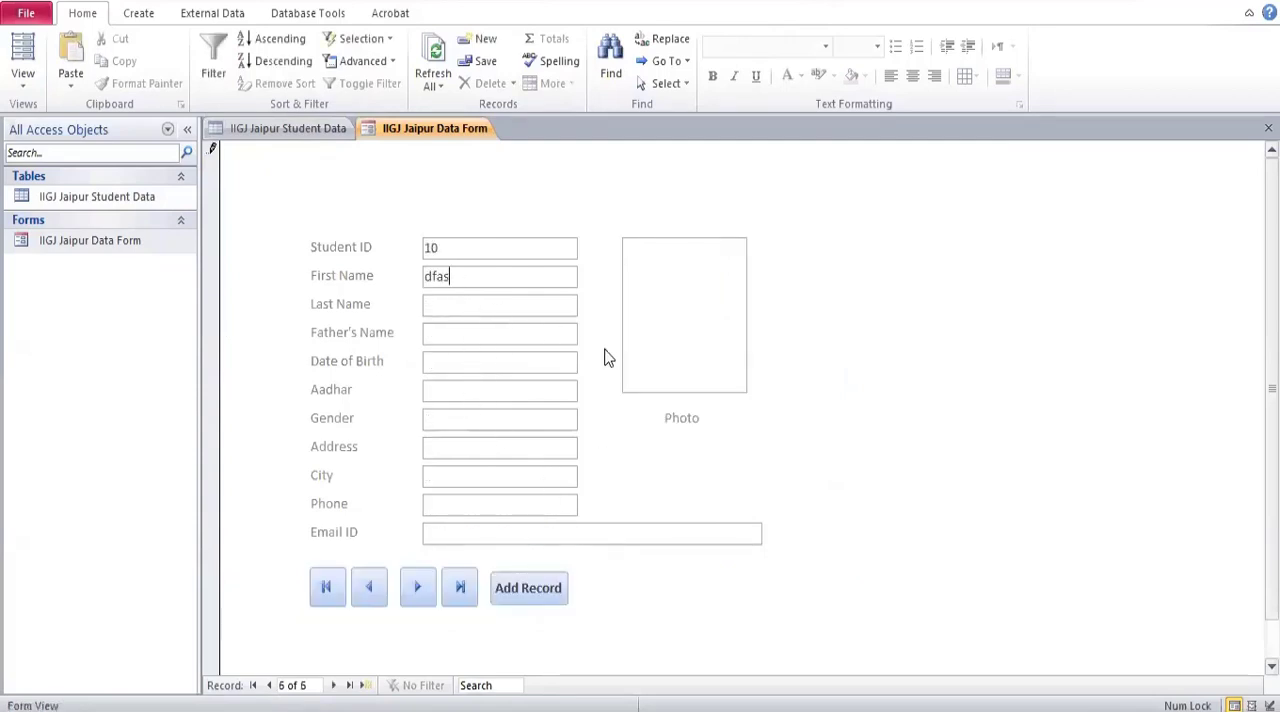
pyautogui.press('BackSpace')
pyautogui.press('BackSpace')
pyautogui.press('BackSpace')
pyautogui.press('BackSpace')
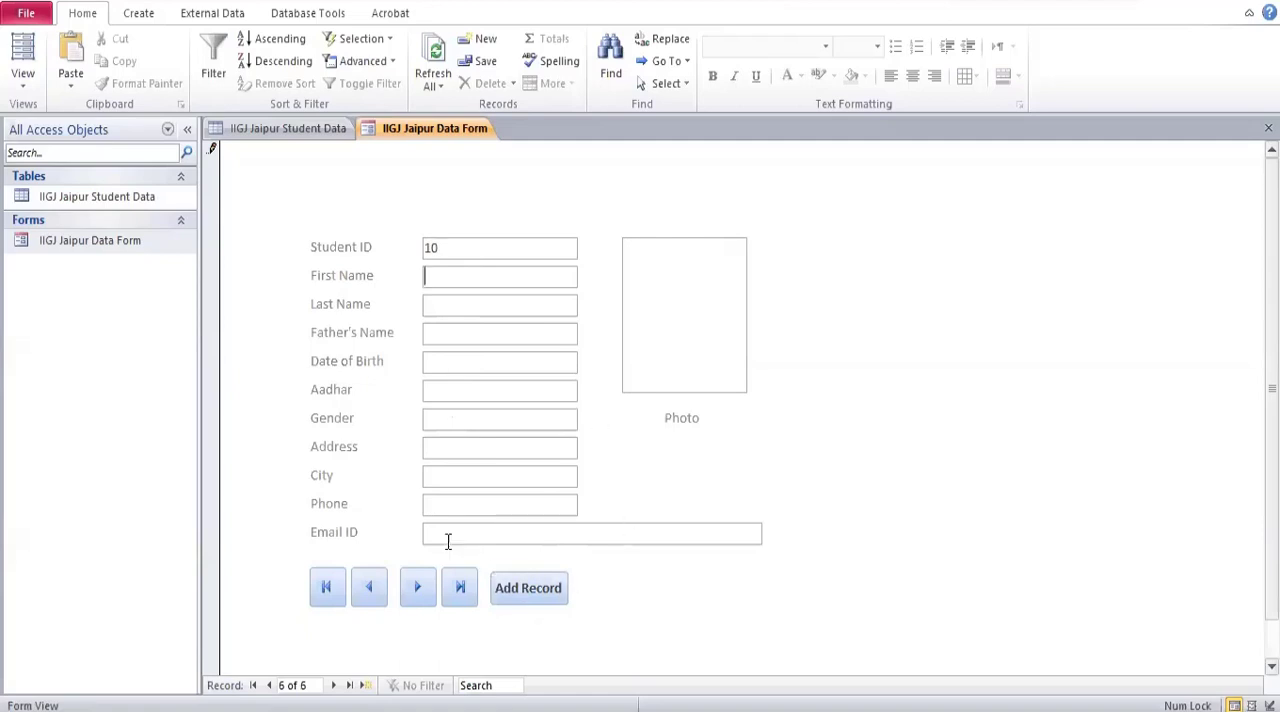
# Open the IIGJ Jaipur Student Data table to review its records across all columns, and select the IIGJ Jaipur Data Form object.
pyautogui.click(131, 200)
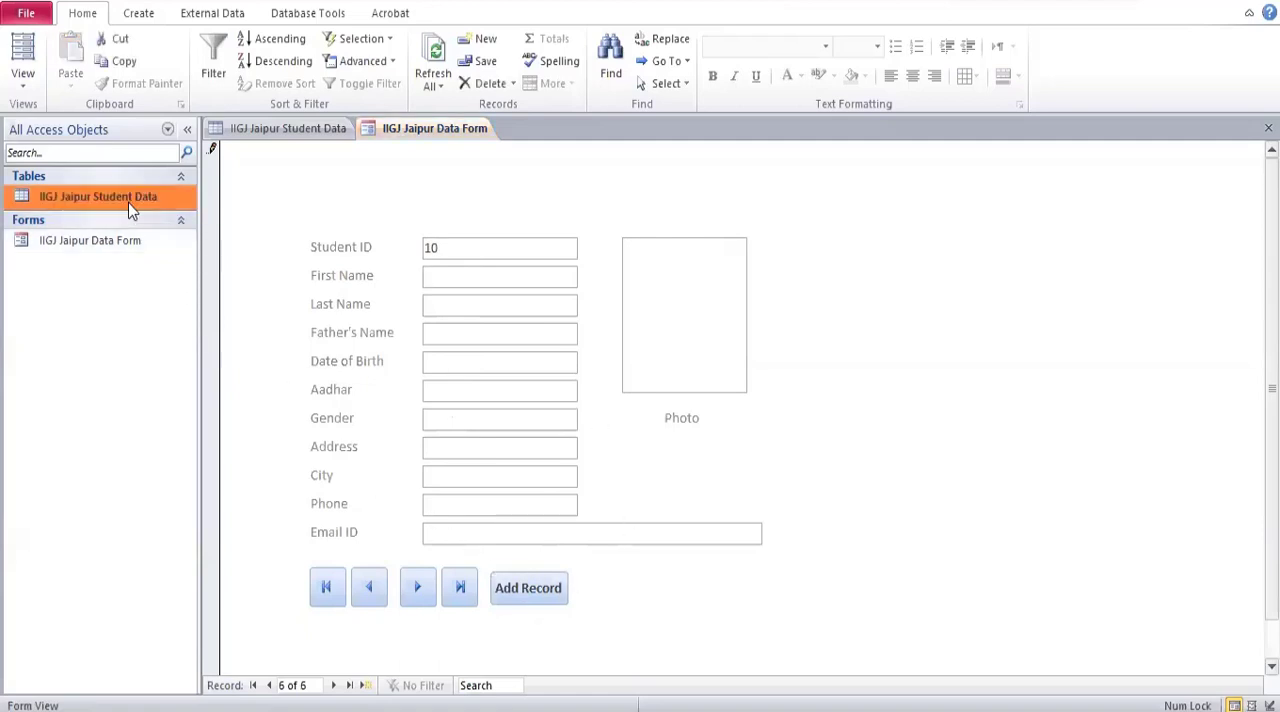
pyautogui.click(119, 242)
pyautogui.rightClick(400, 129)
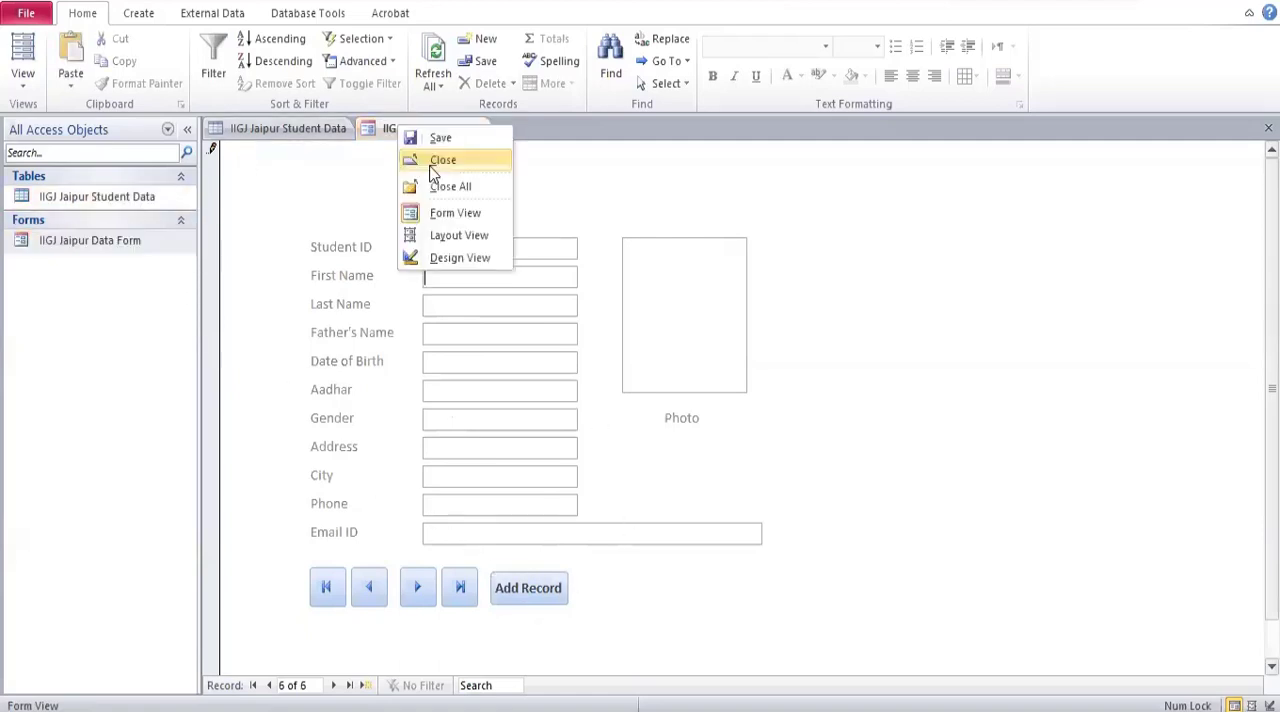
pyautogui.doubleClick(114, 200)
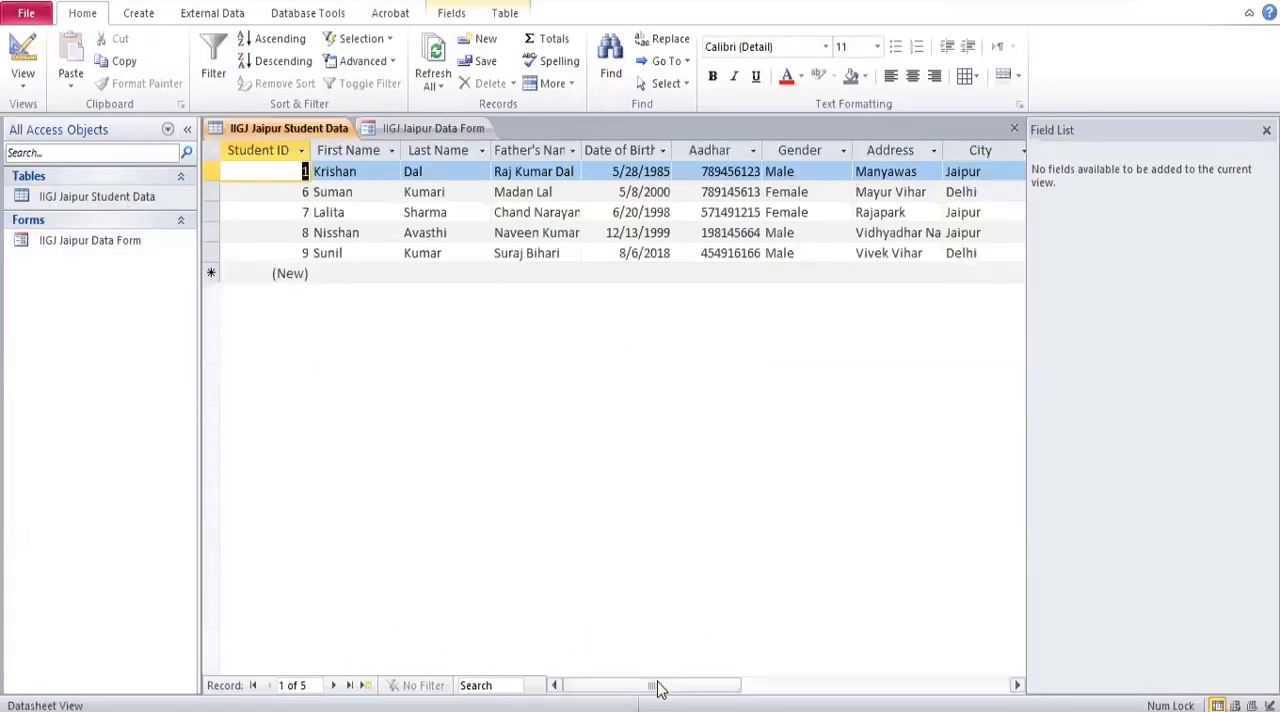
pyautogui.moveTo(657, 686); pyautogui.dragTo(760, 686)
pyautogui.hscroll(-5, 760, 686)
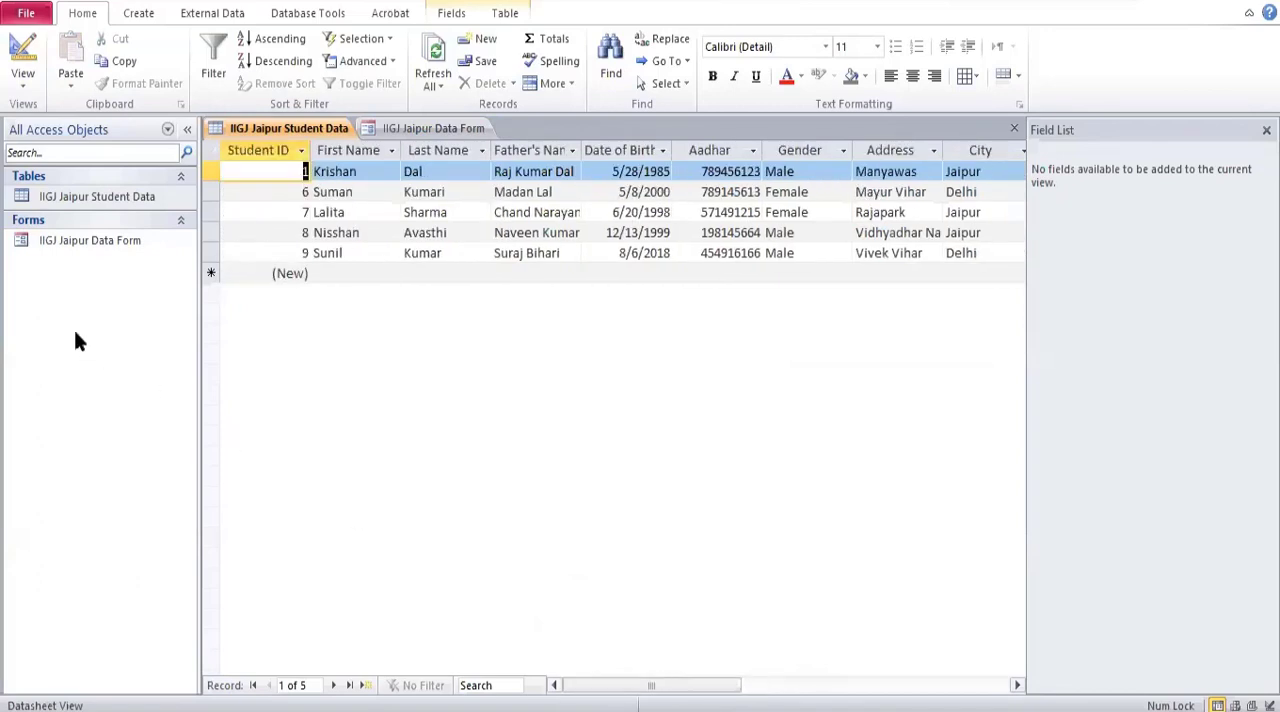
pyautogui.click(85, 242)
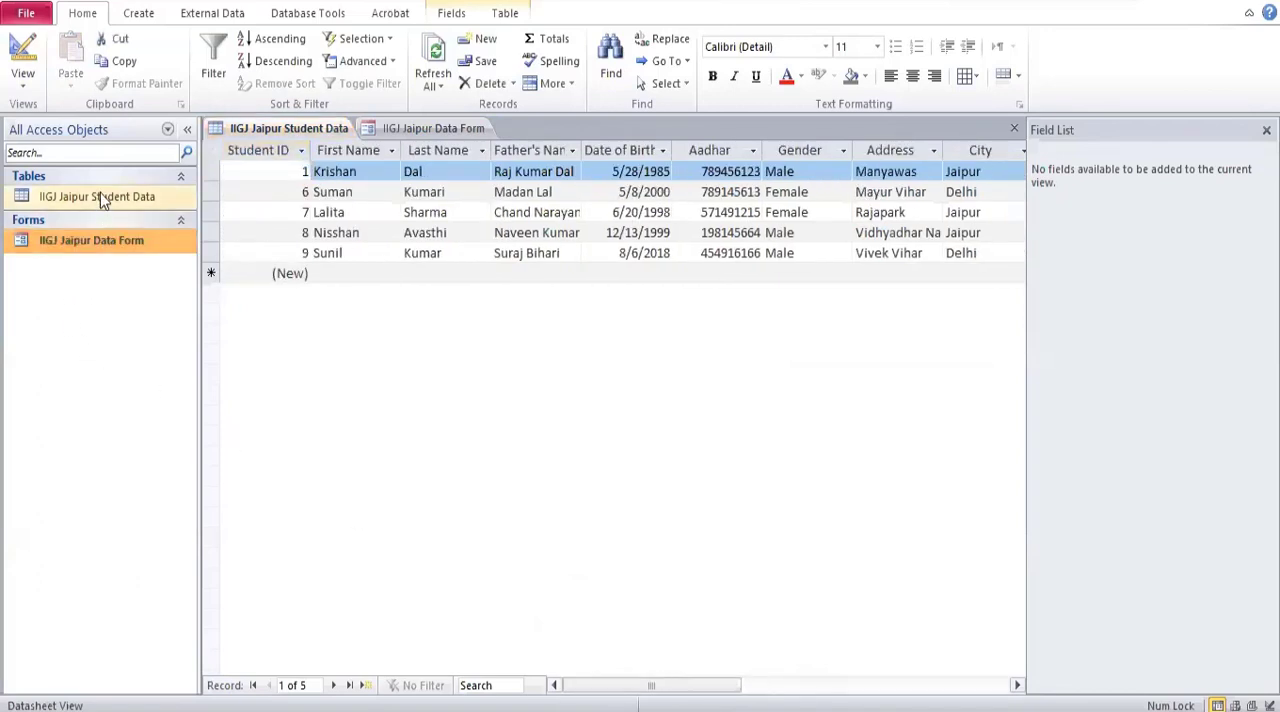